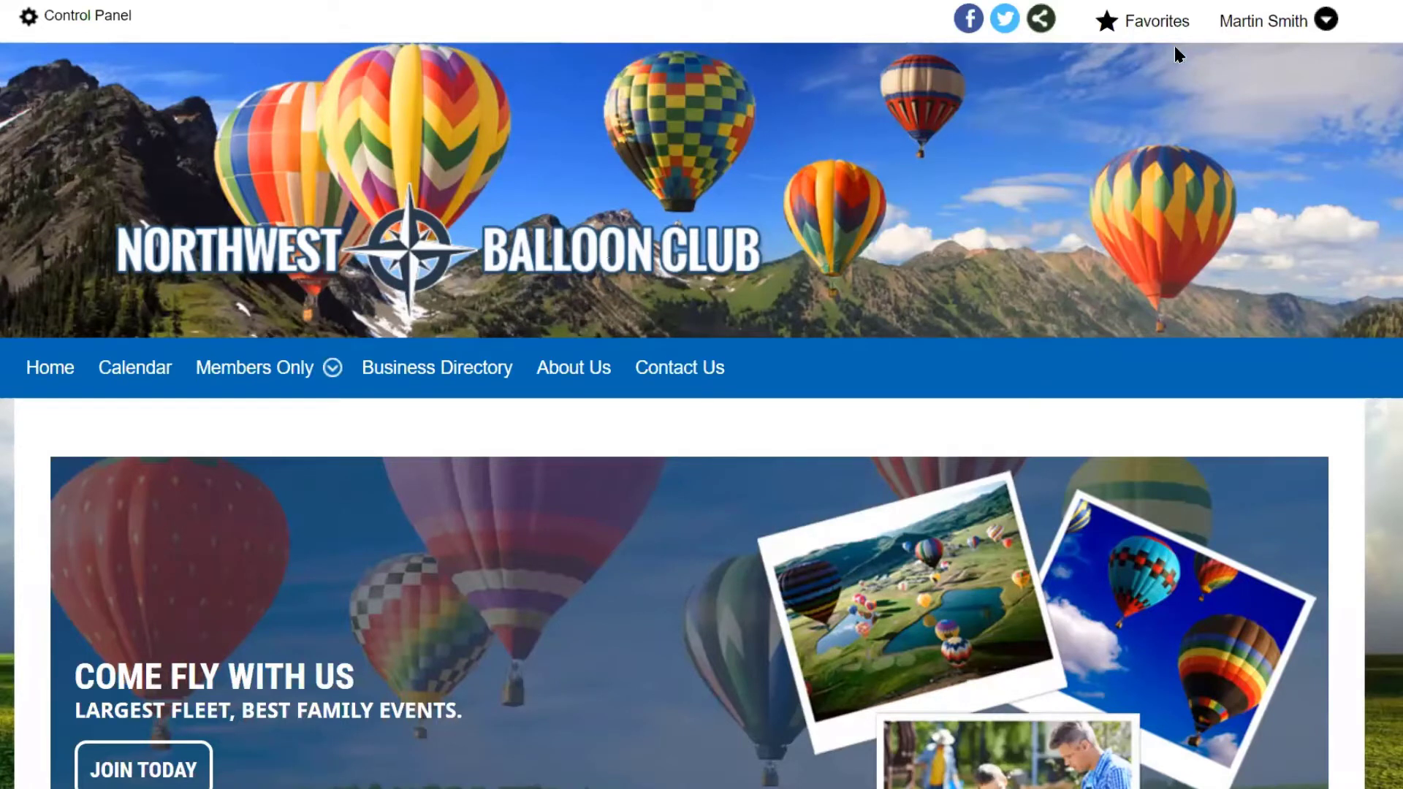
Open the Standard Member Directory from the members-only area and bring its search criteria into view.
mouse_move(1209, 38)
mouse_move(278, 370)
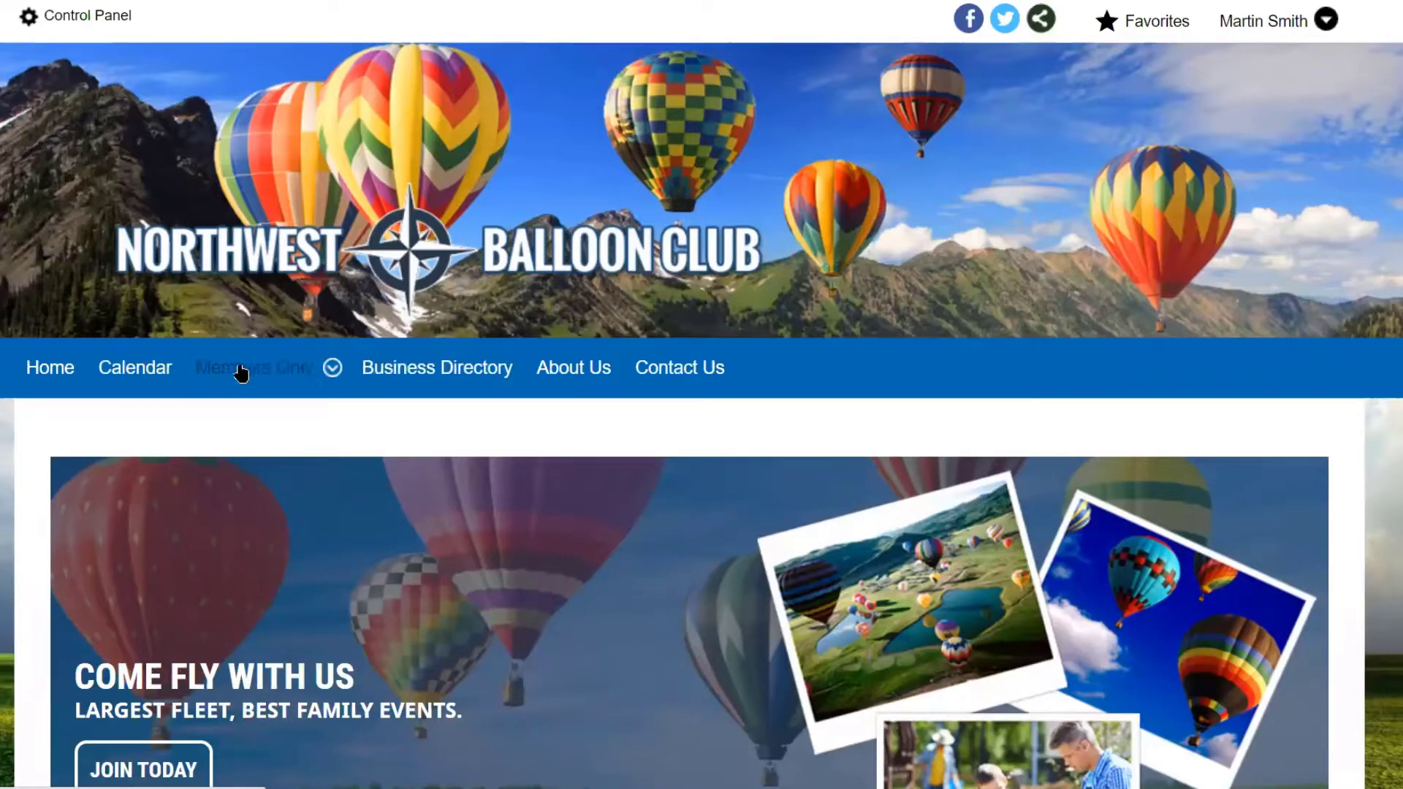
mouse_move(234, 372)
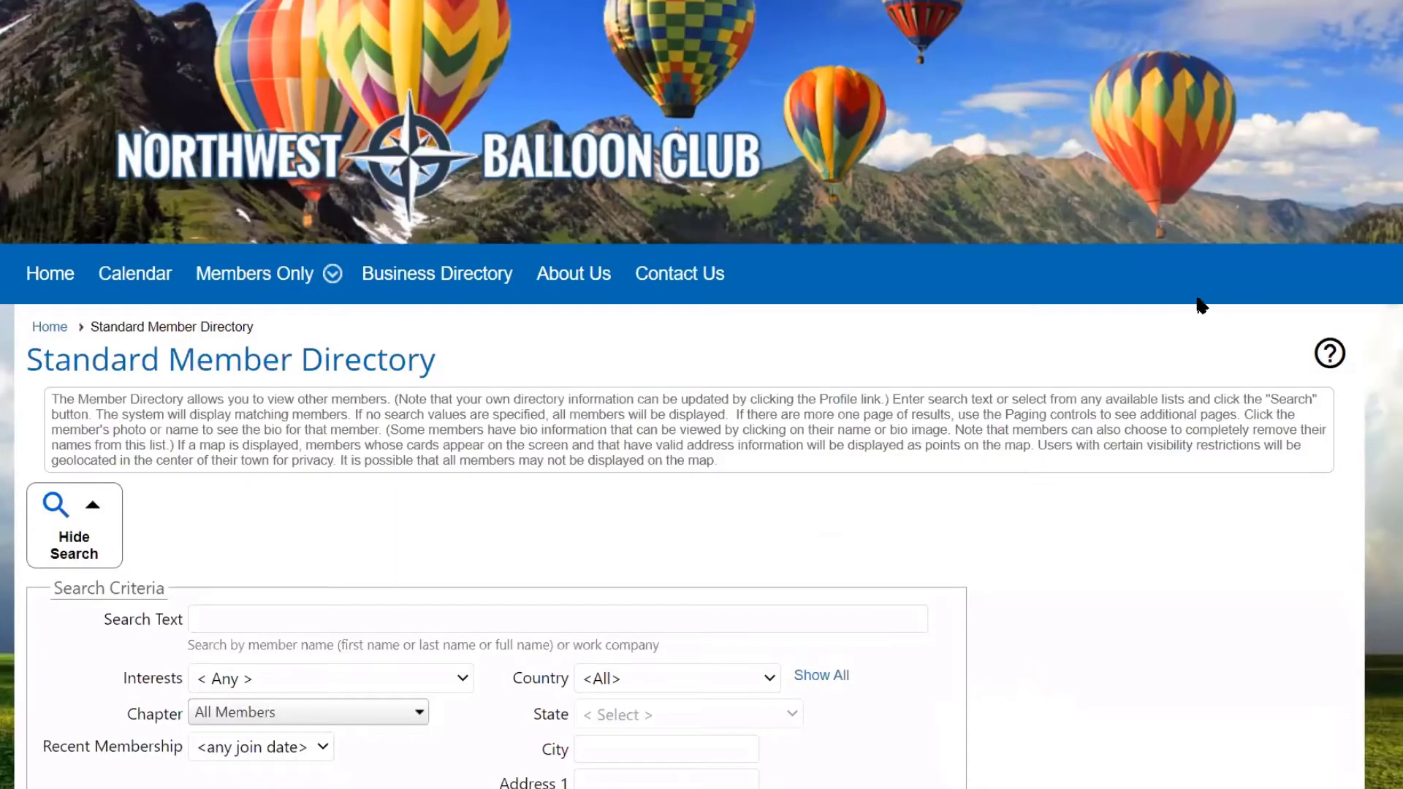
scroll(1206, 290, down, 4)
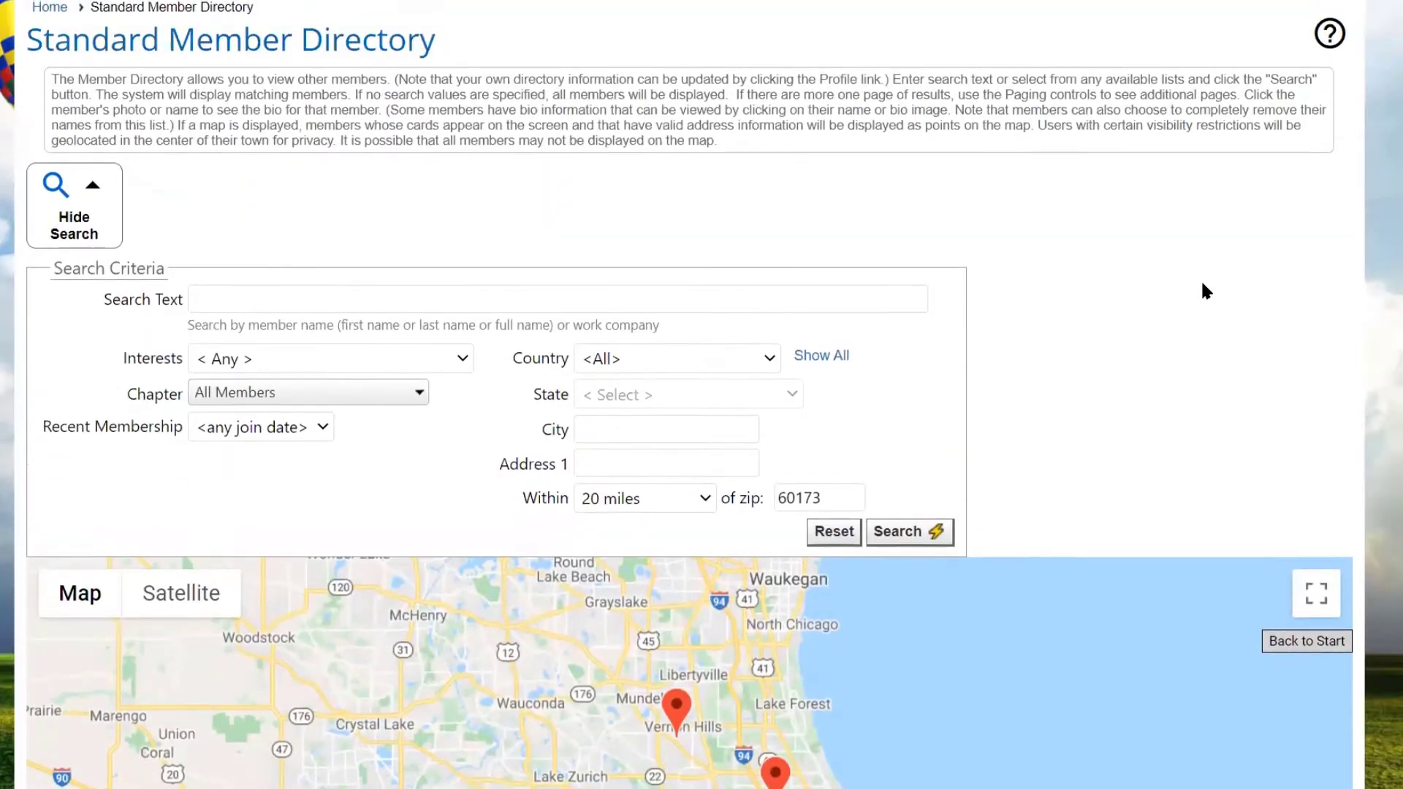
scroll(1206, 291, up, 1)
scroll(1205, 291, down, 1)
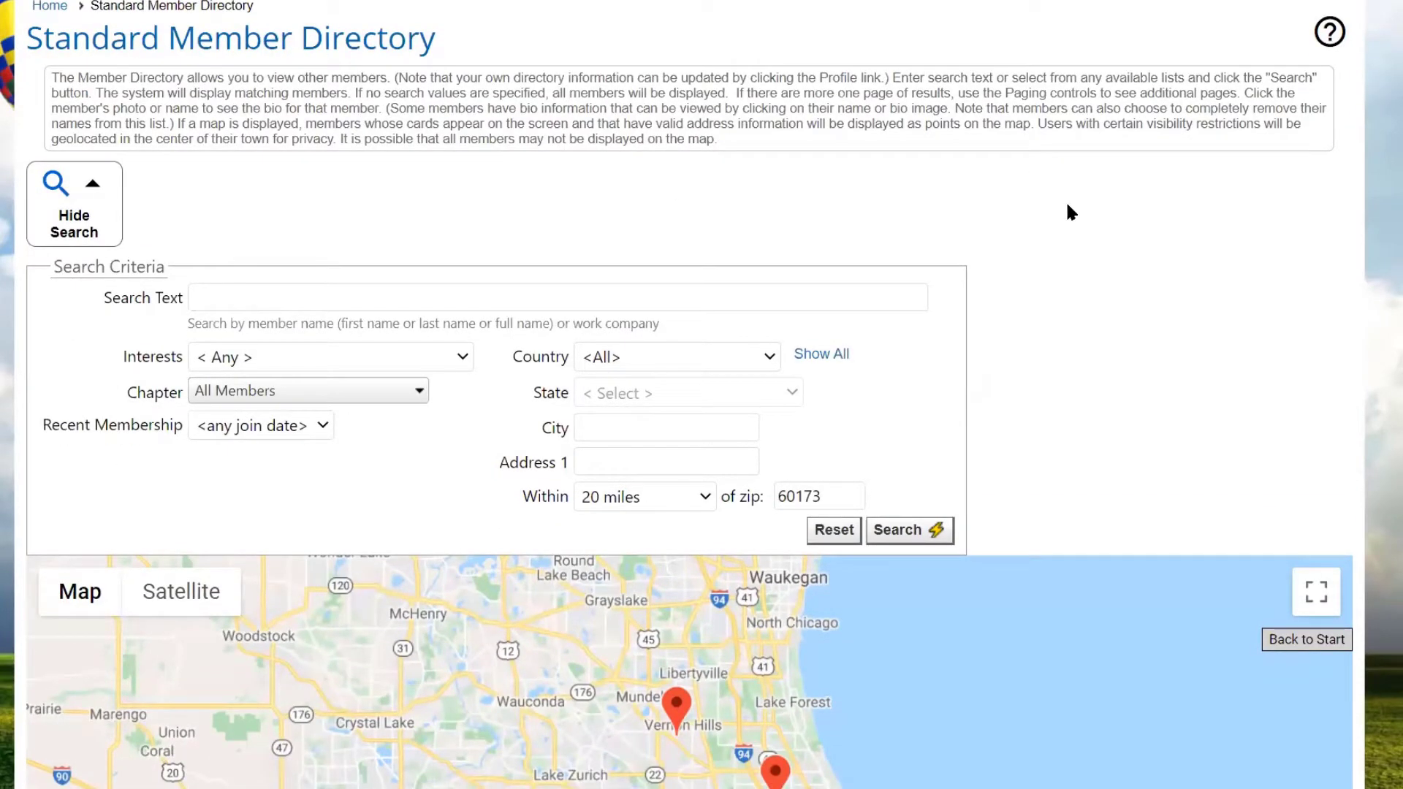
scroll(87, 219, down, 1)
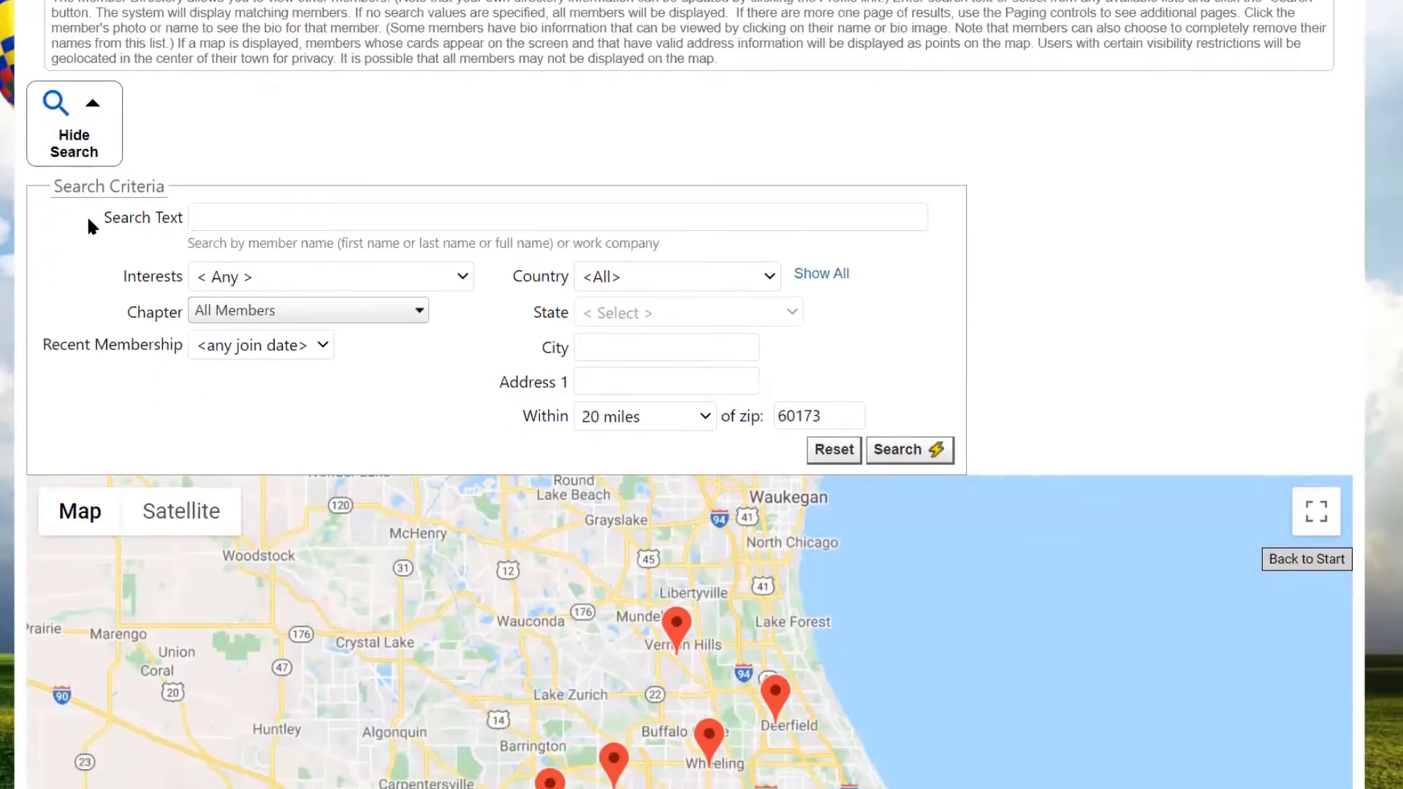
Collapse and restore the search criteria, and review the available Interests, Chapter and Recent Membership options.
click(81, 154)
click(80, 155)
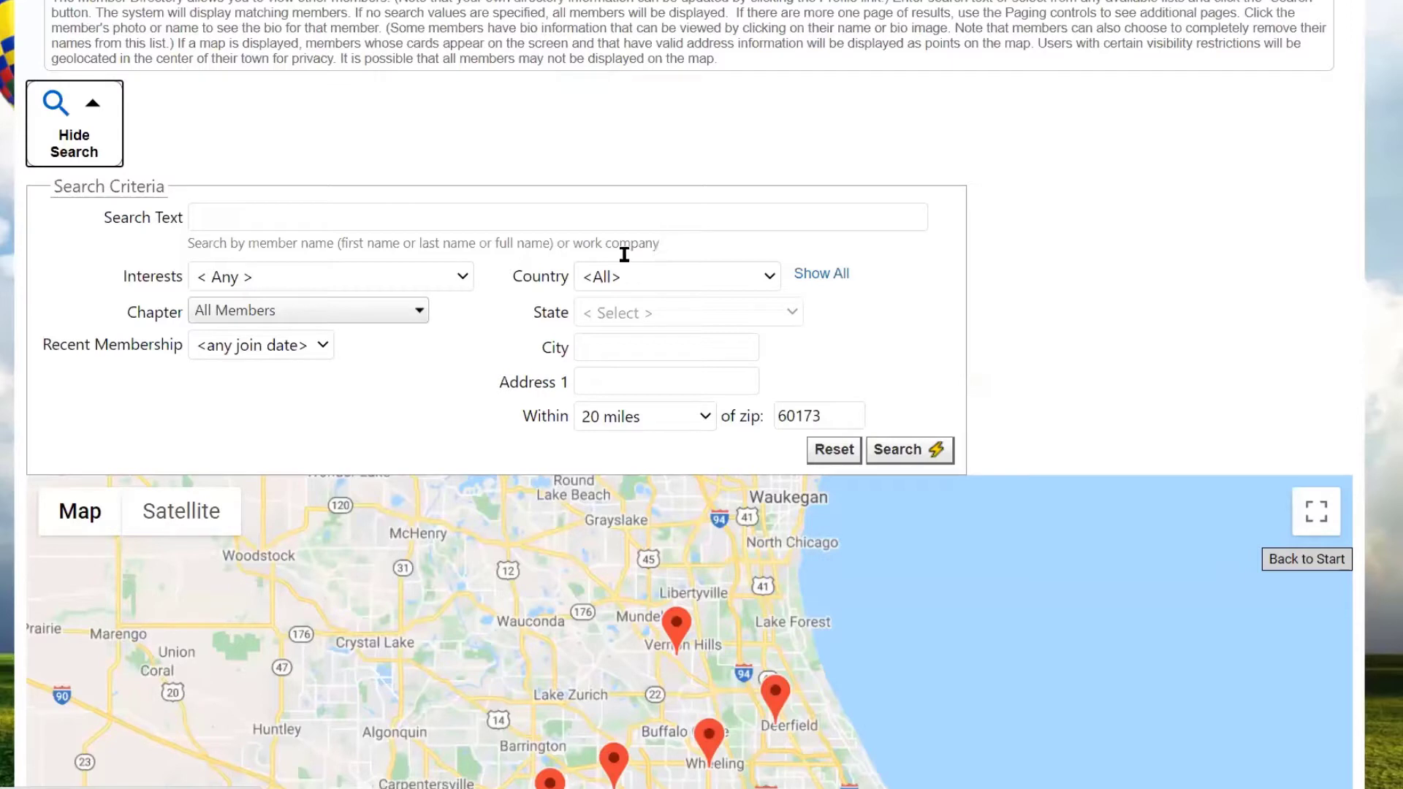
click(460, 279)
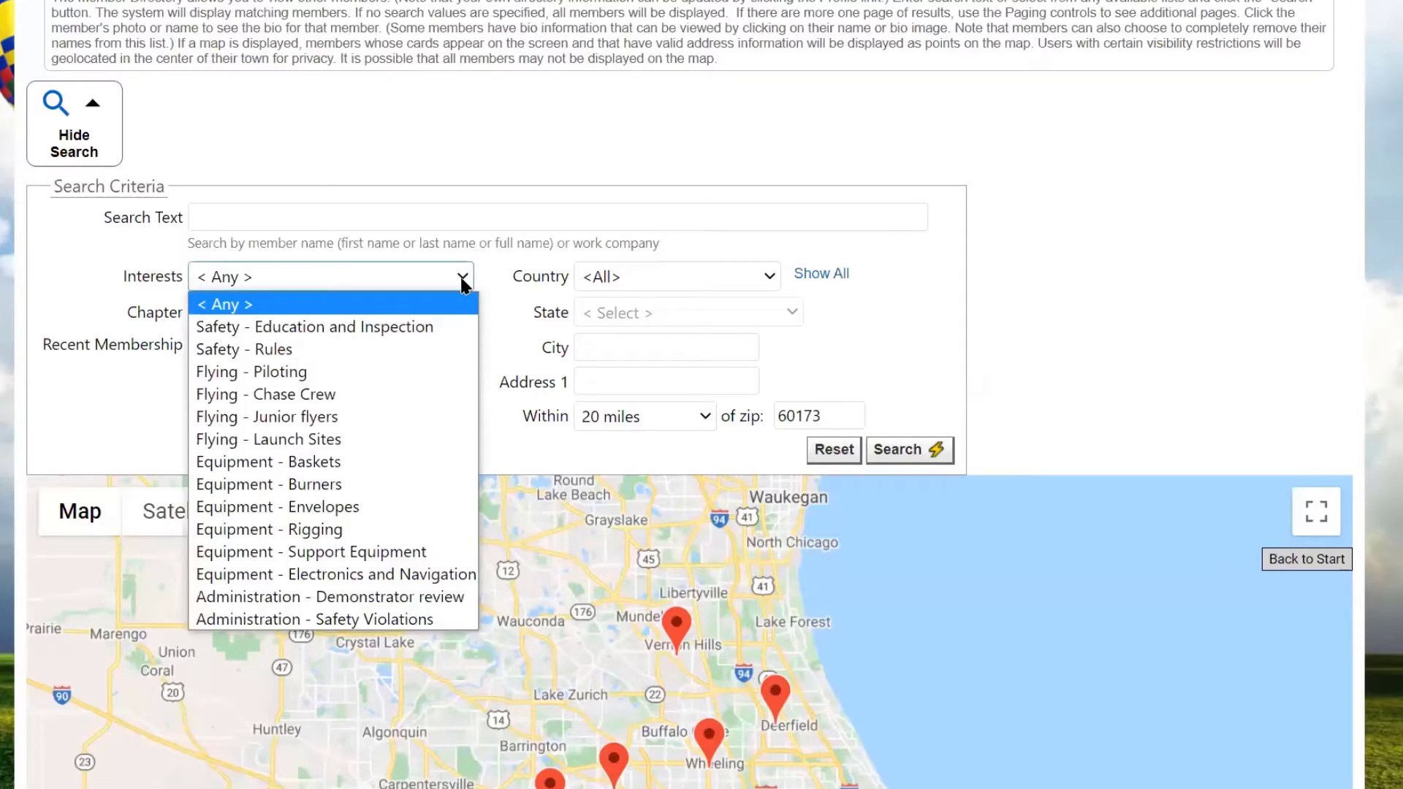
click(461, 281)
click(417, 311)
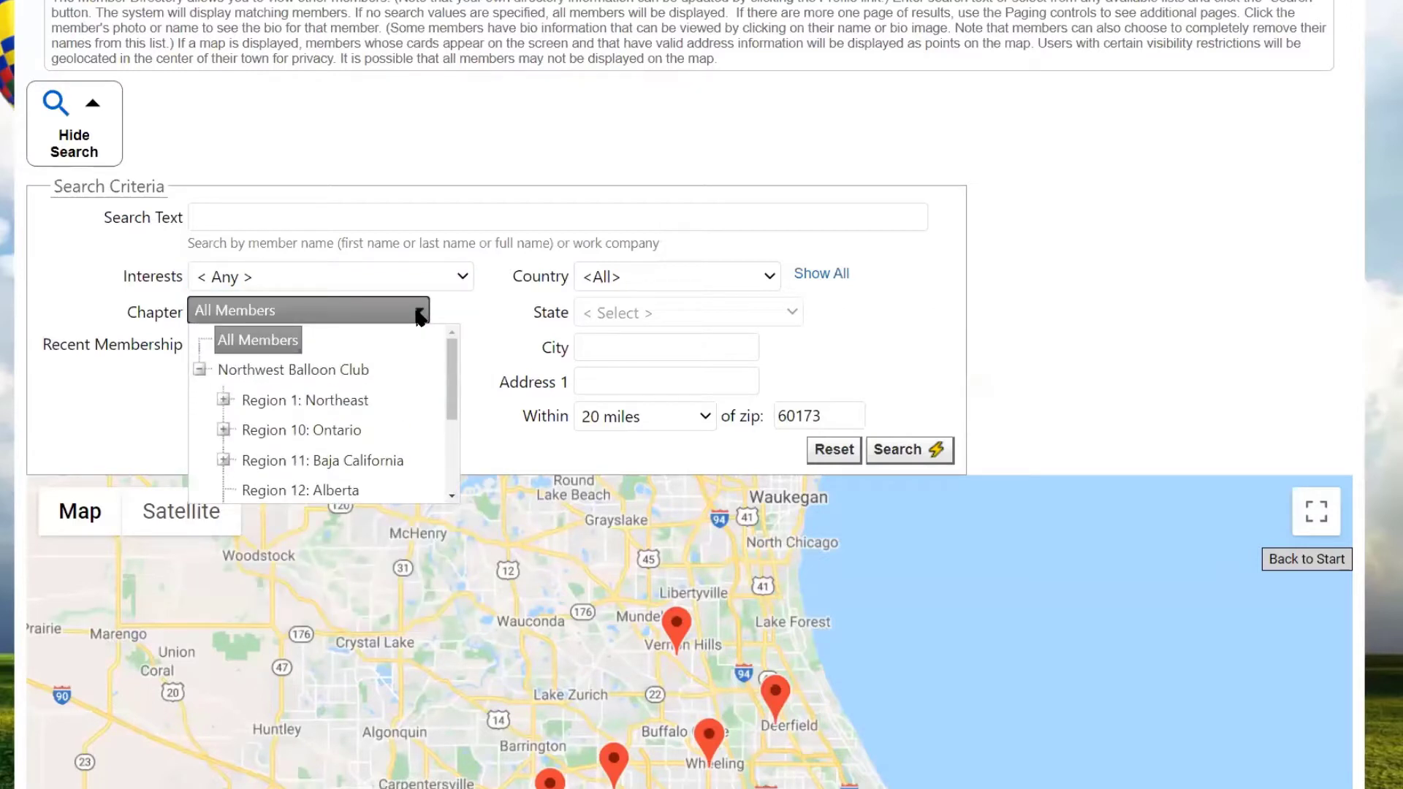
click(498, 310)
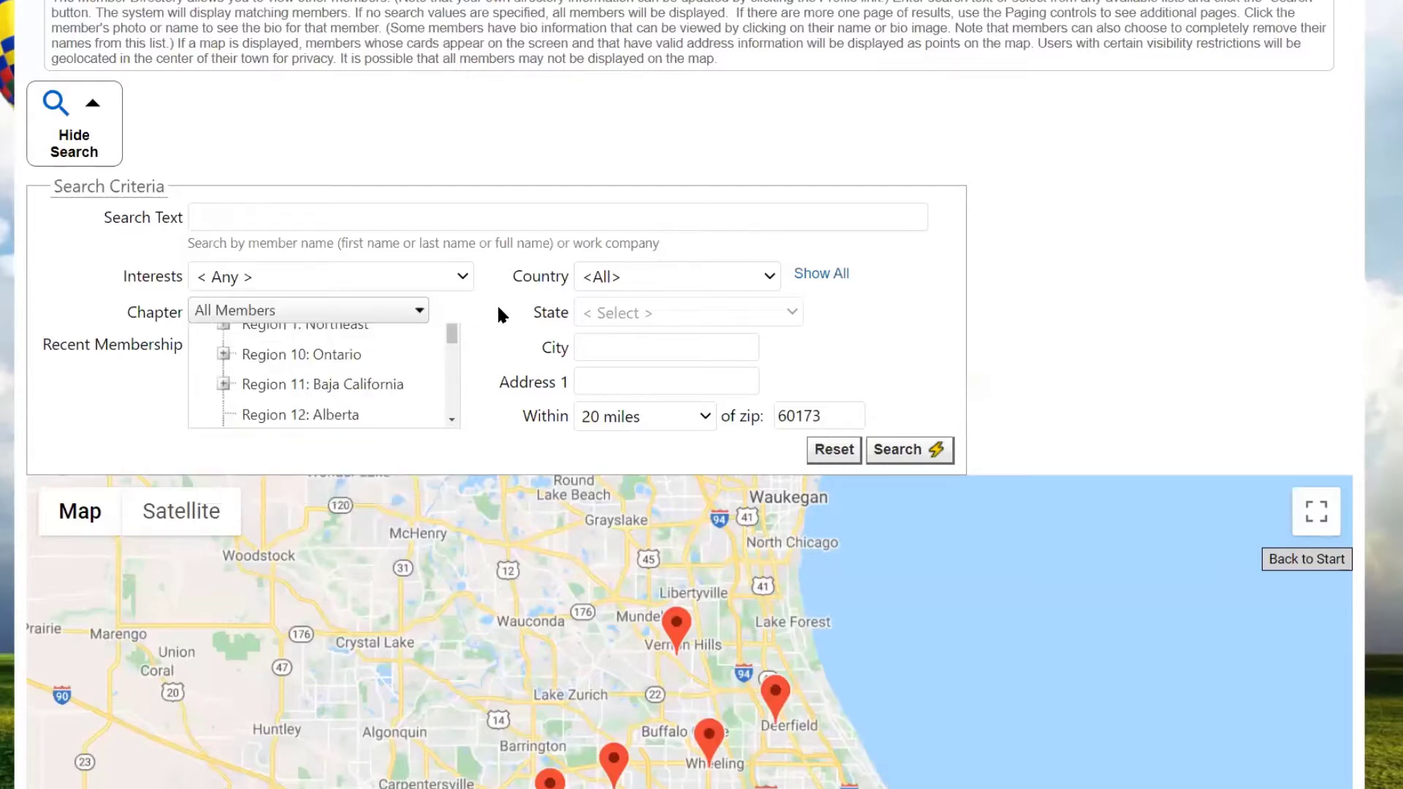
click(325, 353)
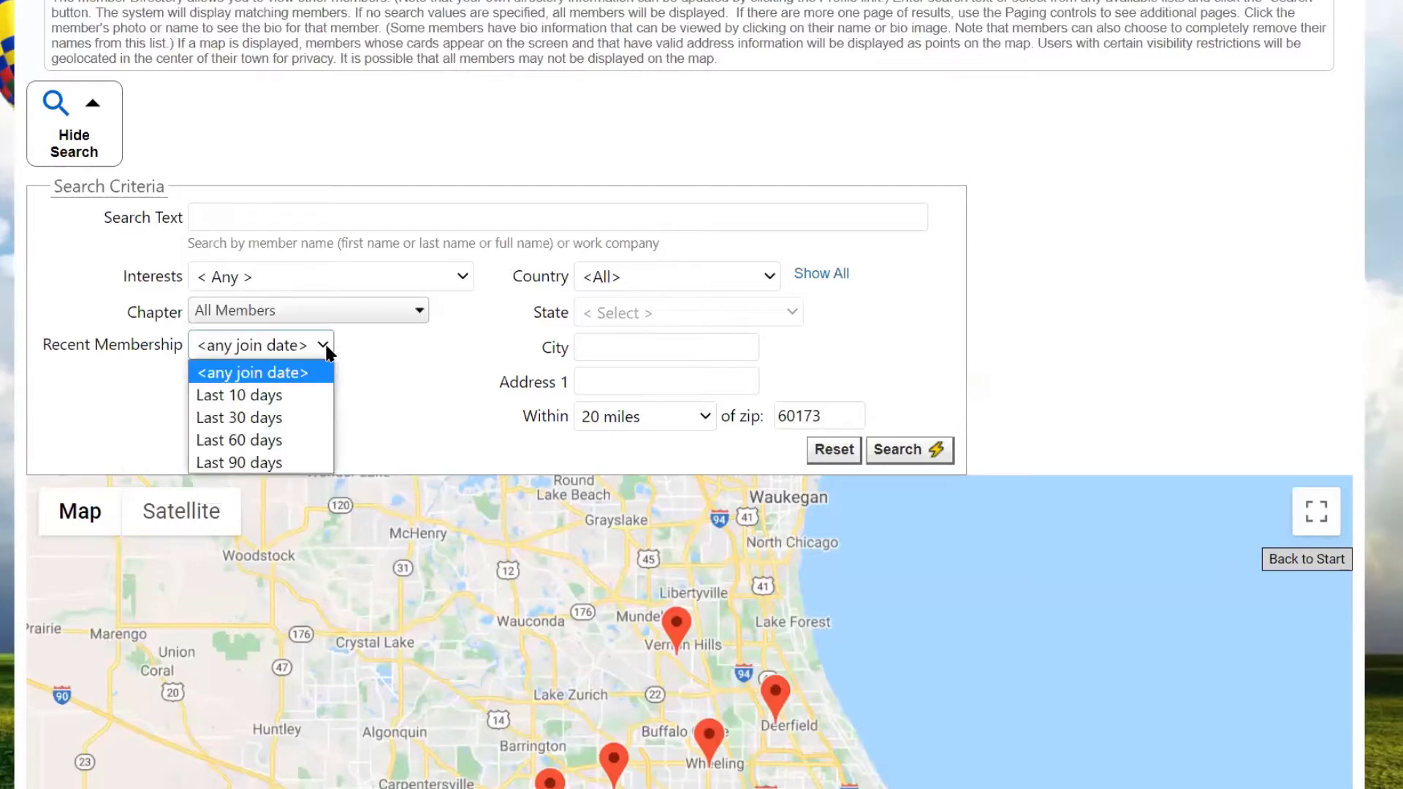
click(367, 386)
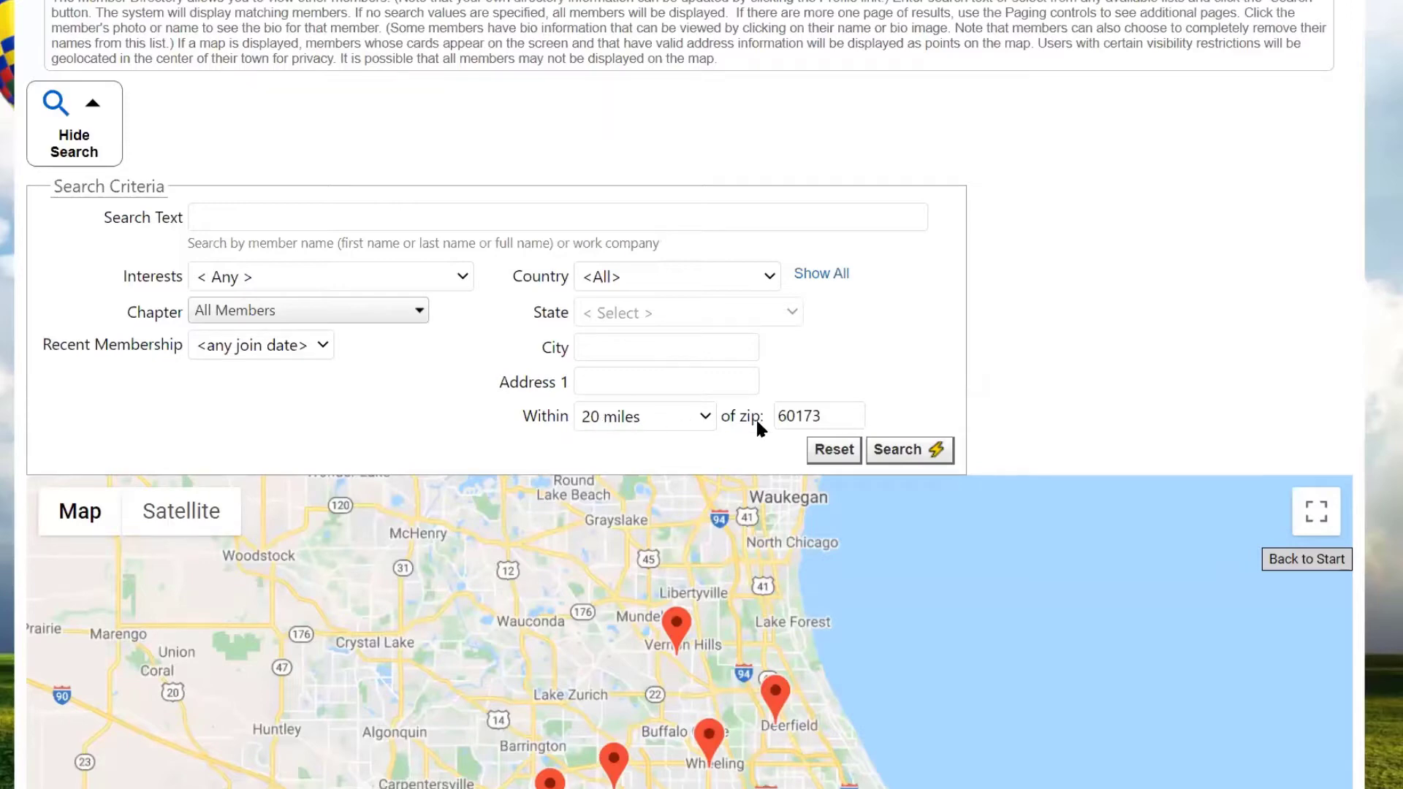
Examine the member location map and the member cards listed beneath it.
scroll(1128, 406, down, 6)
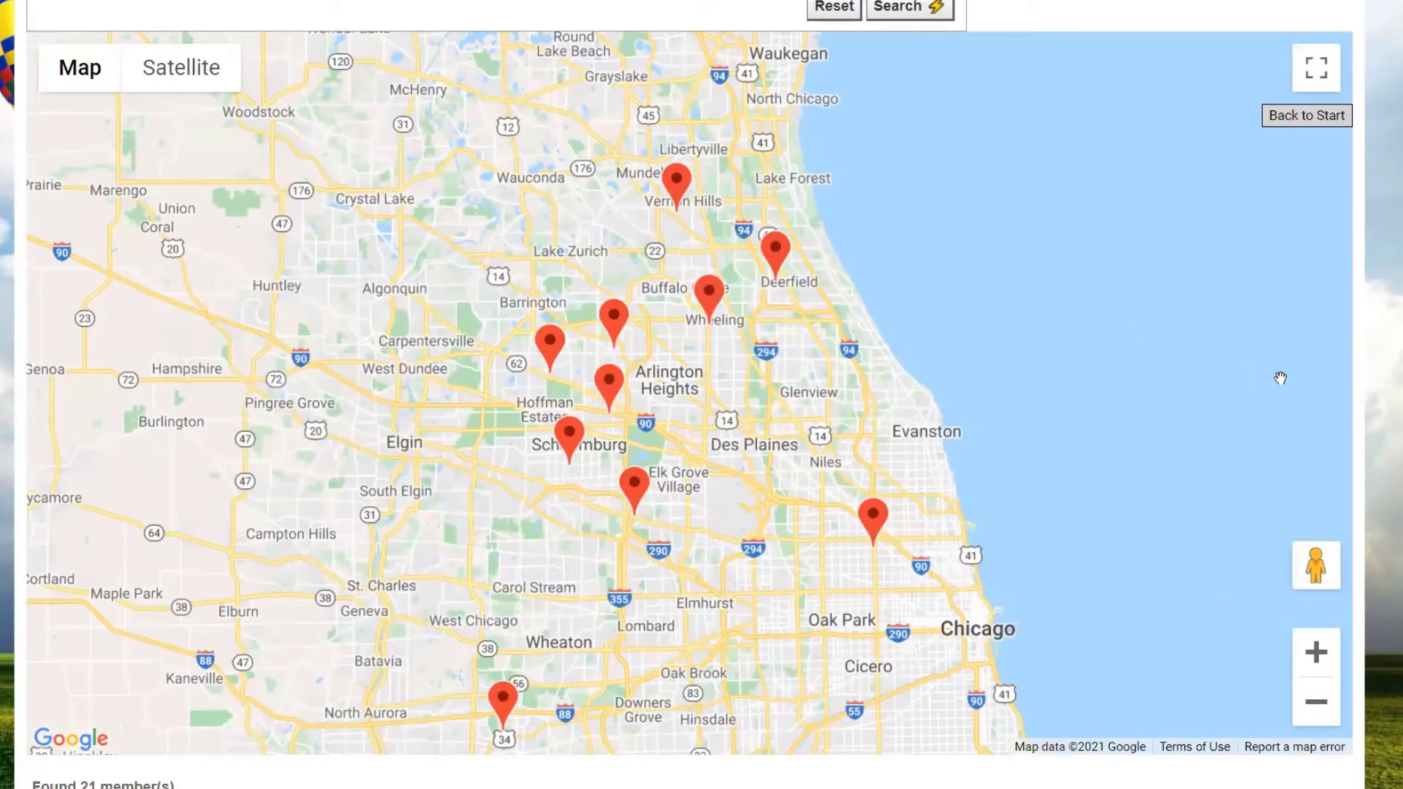
scroll(690, 395, down, 13)
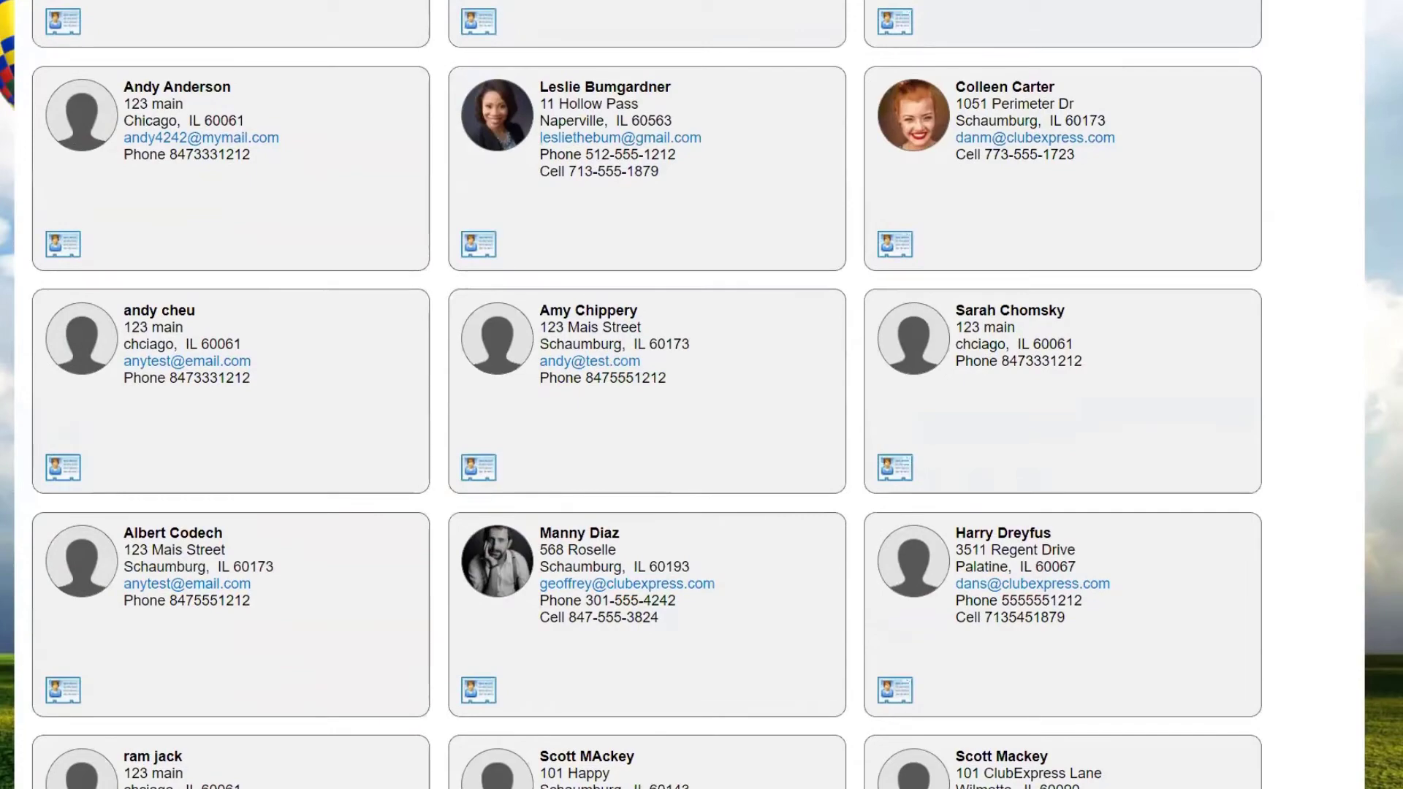
scroll(690, 394, up, 9)
scroll(738, 346, up, 4)
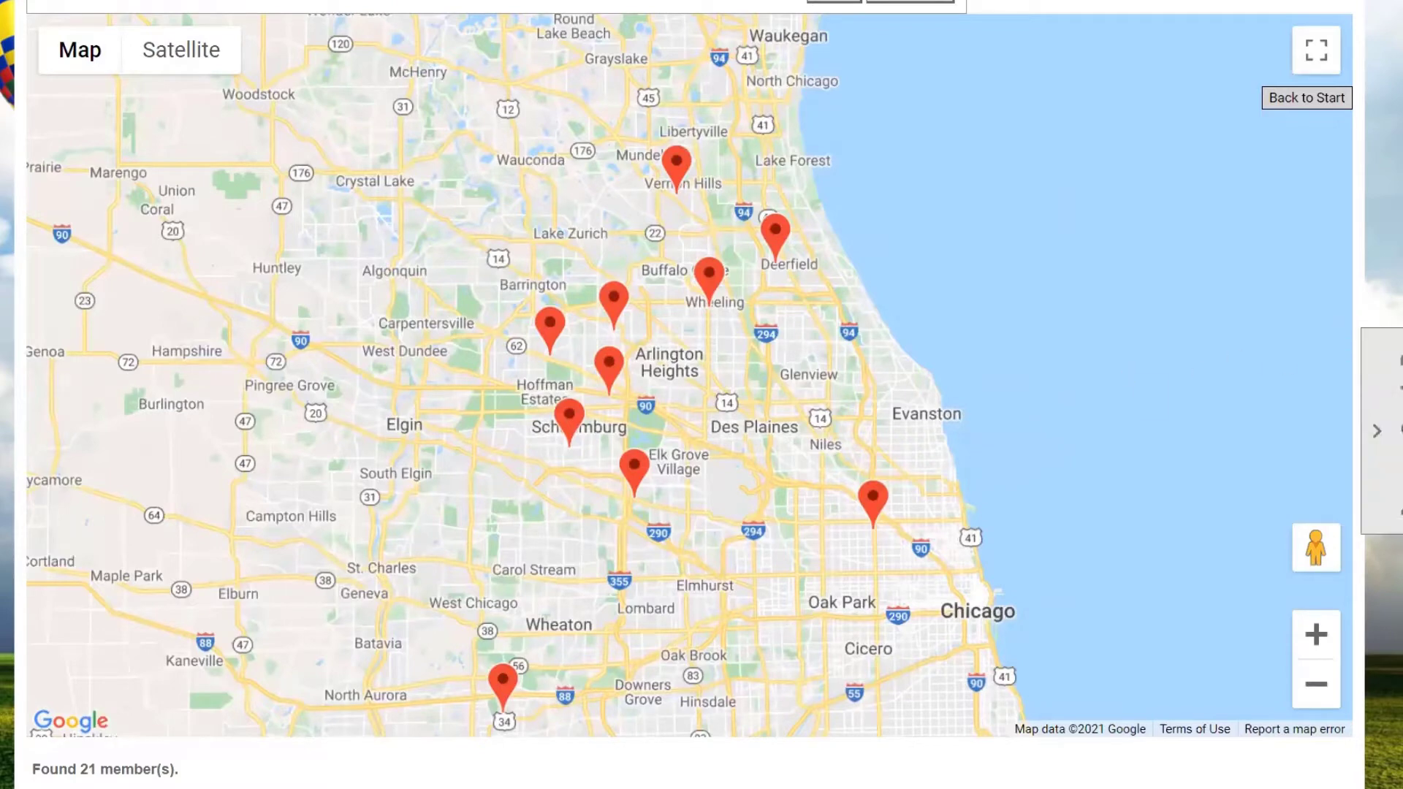
scroll(1358, 380, down, 3)
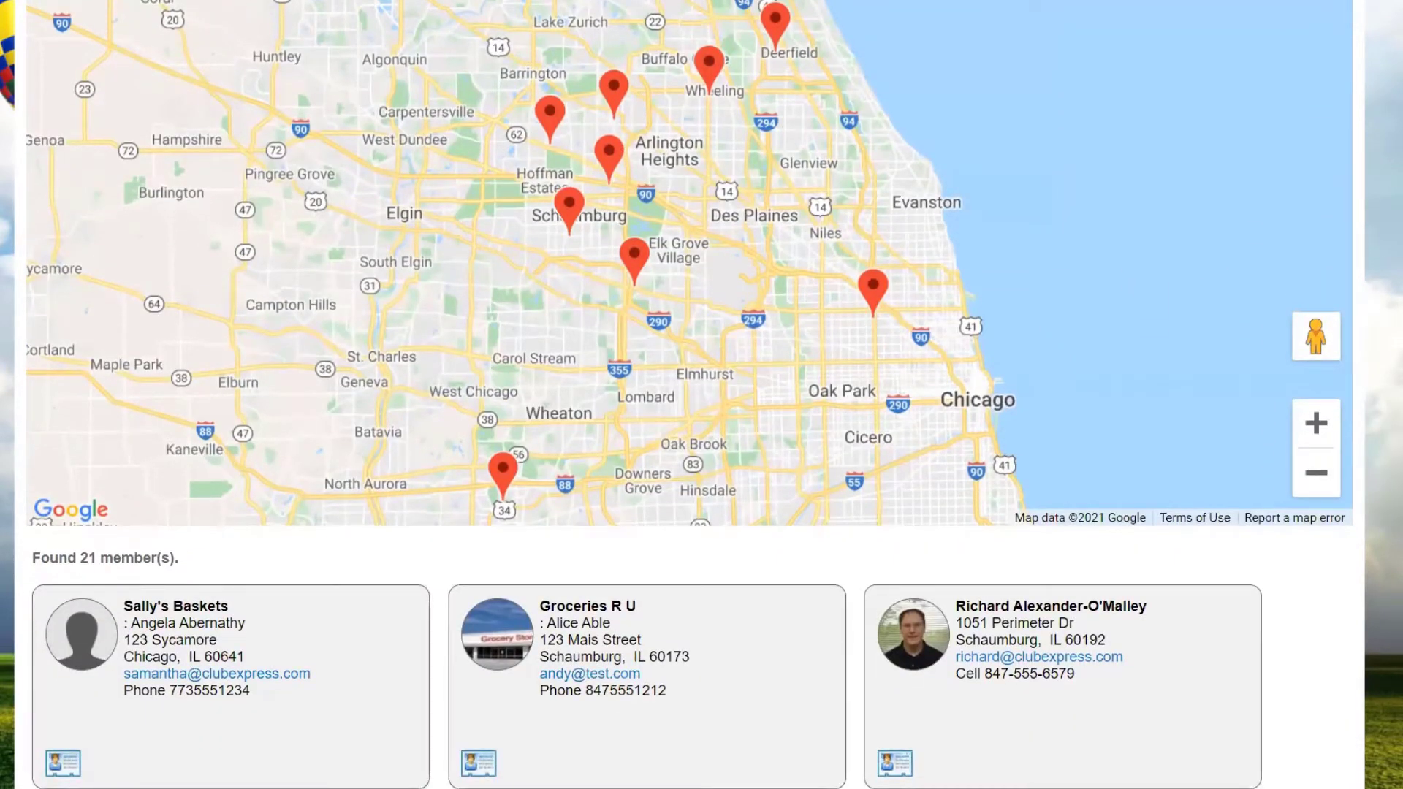
scroll(652, 410, up, 4)
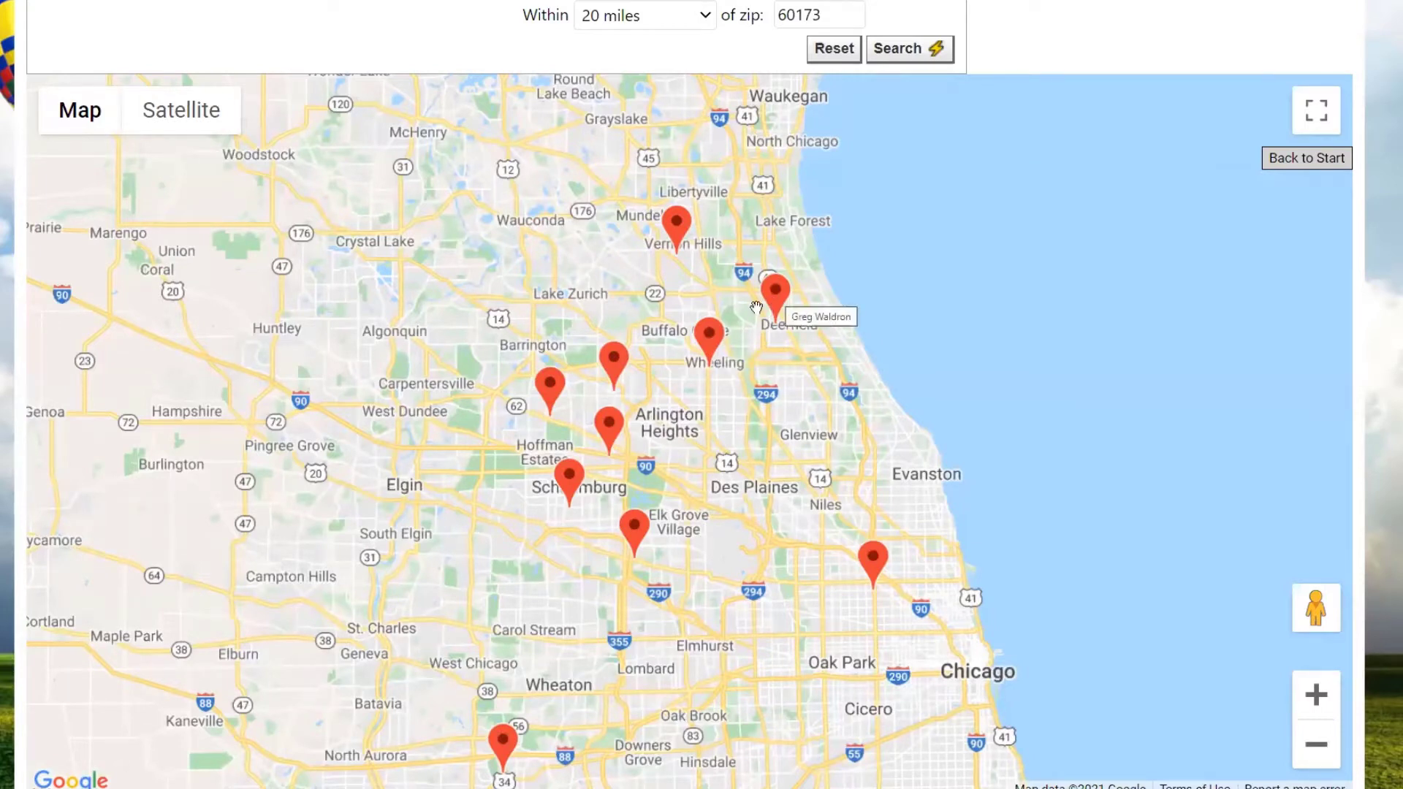
View one member's contact details from the shared map marker just west of Arlington Heights, and close them.
mouse_move(607, 431)
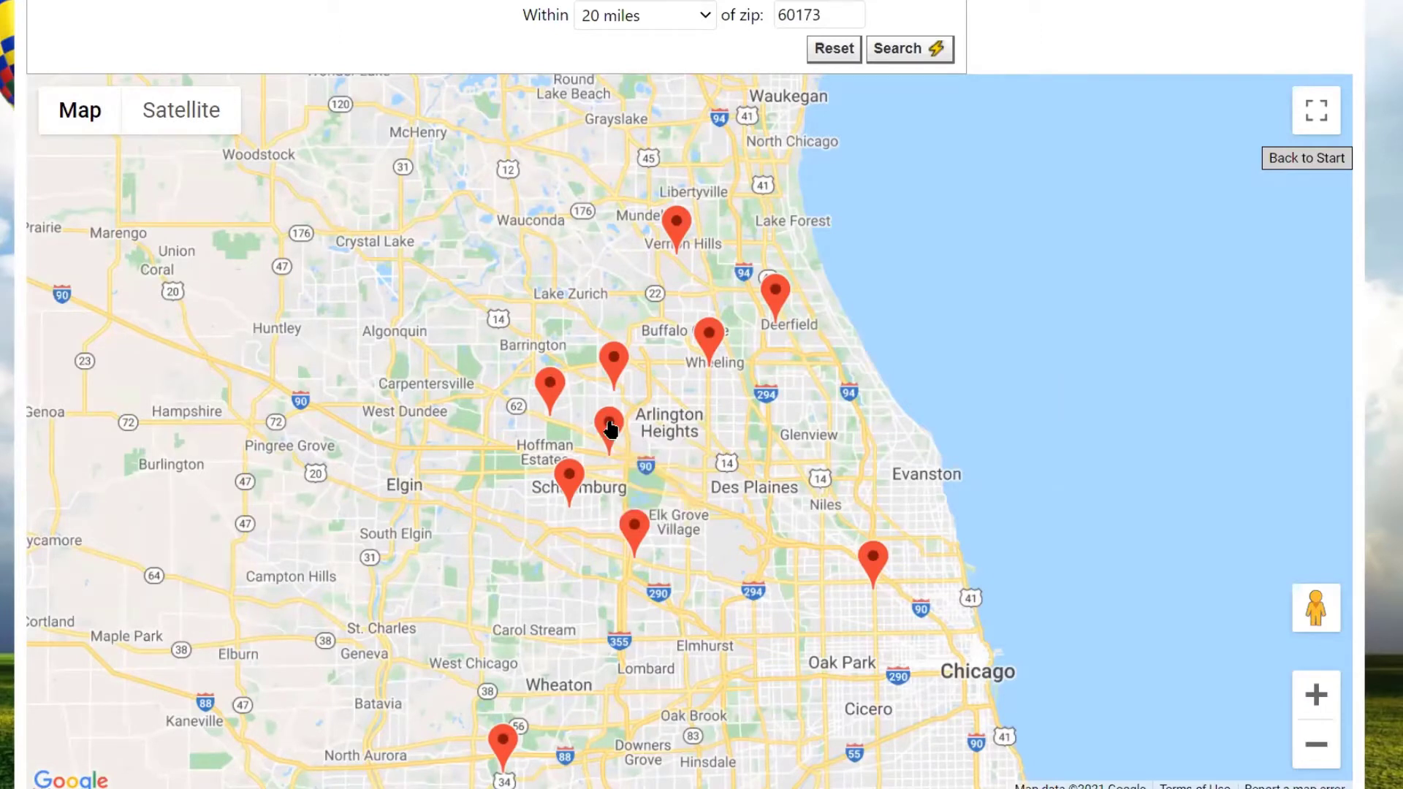
click(611, 430)
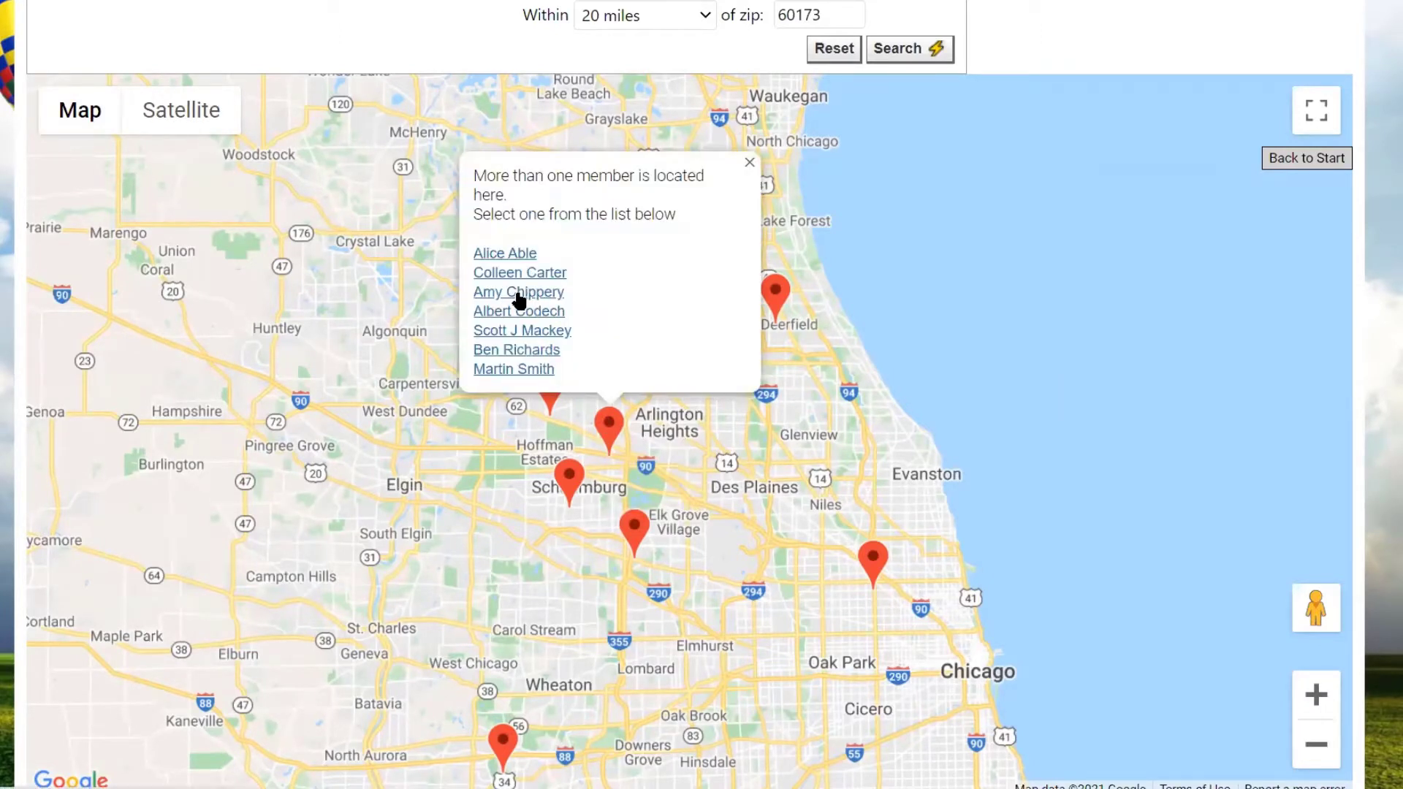
click(537, 358)
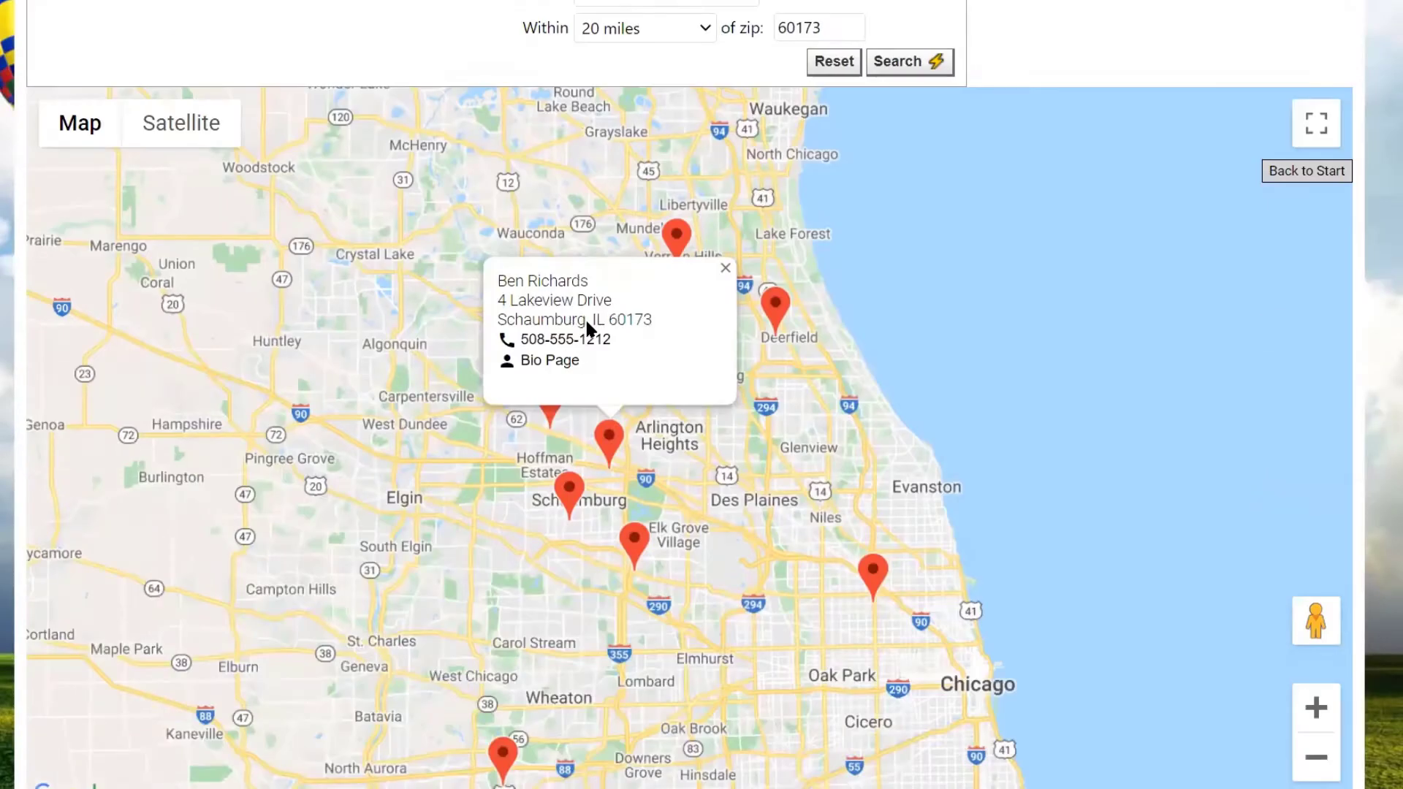
click(726, 269)
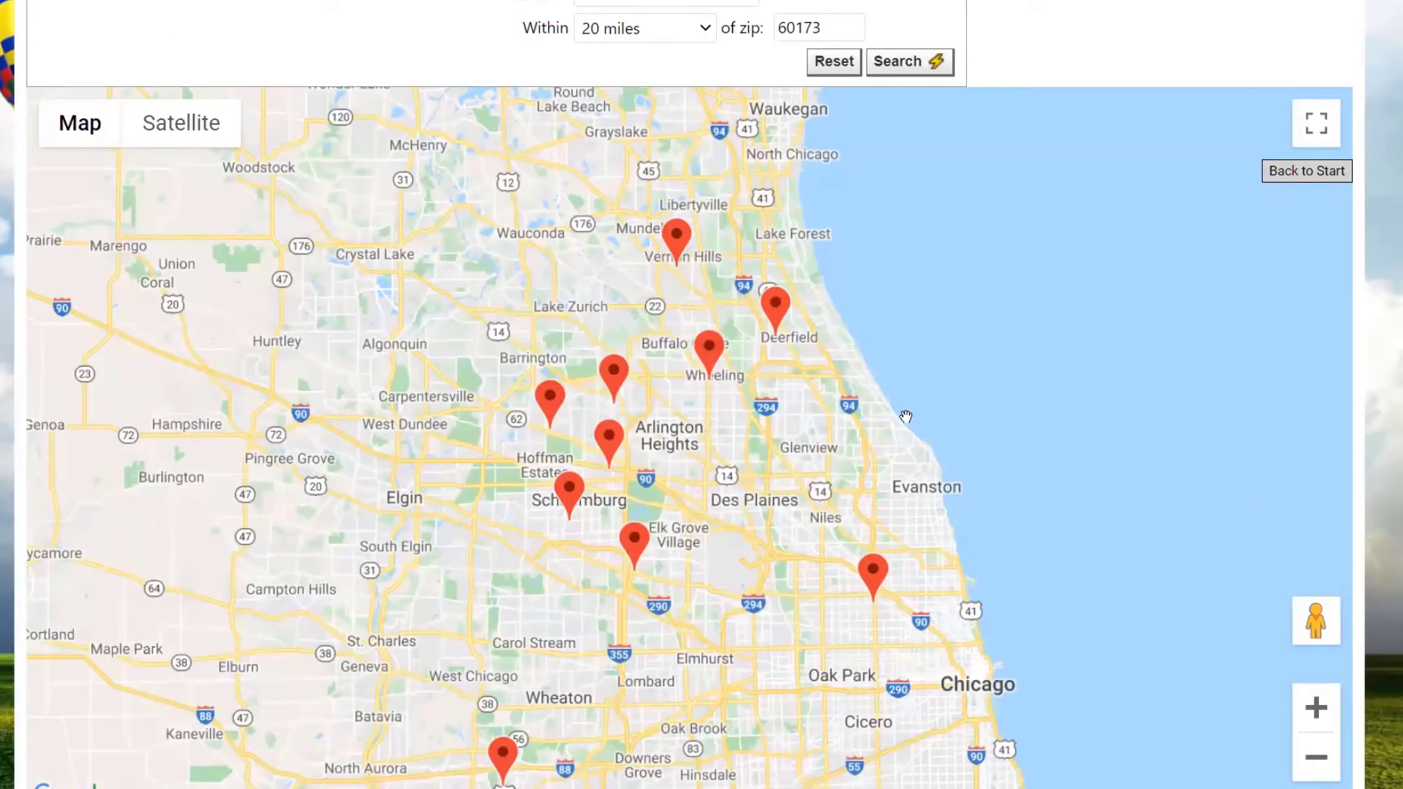
Examine the member map at a wider regional scale and browse the member cards in the search results.
scroll(903, 431, down, 1)
scroll(903, 431, down, 1)
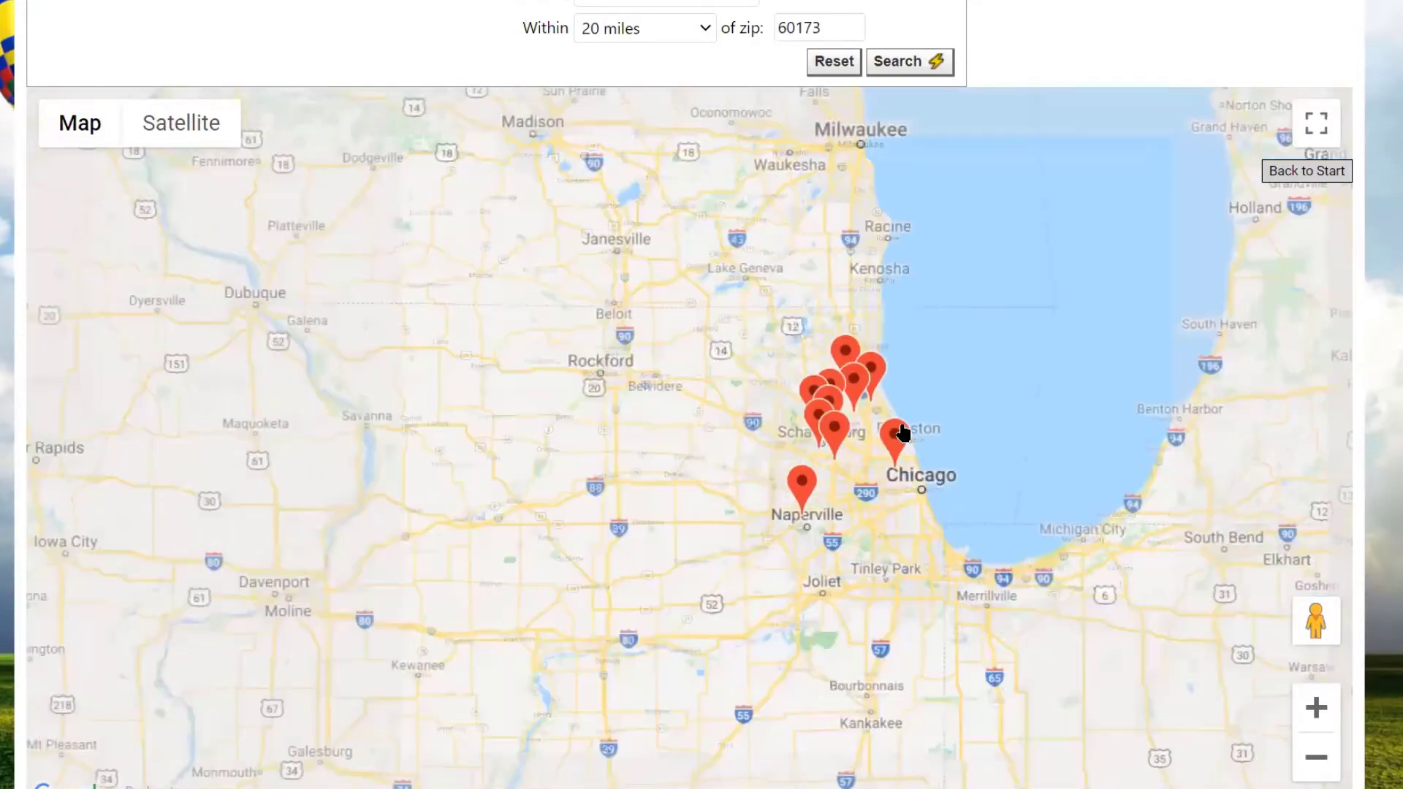
scroll(903, 428, up, 1)
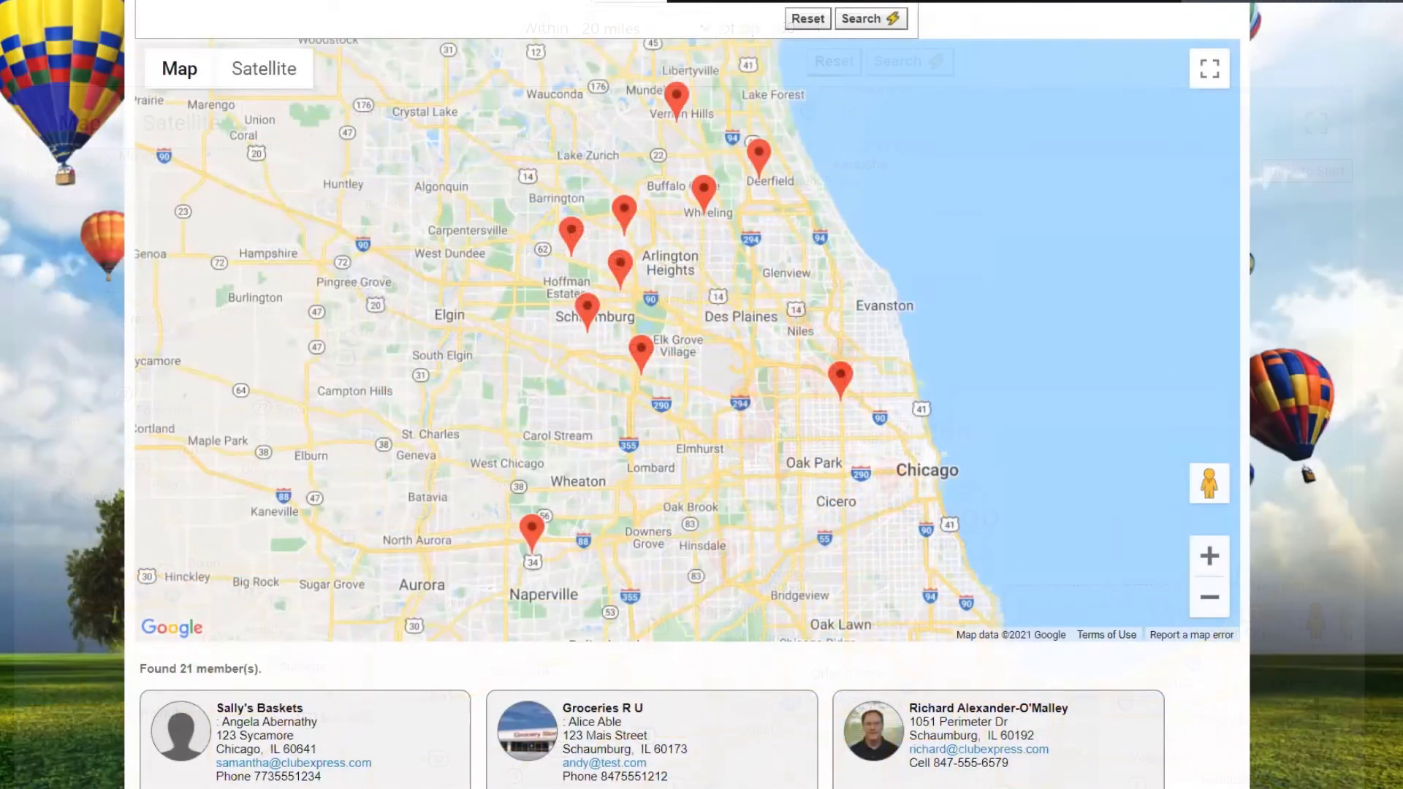
scroll(687, 394, down, 6)
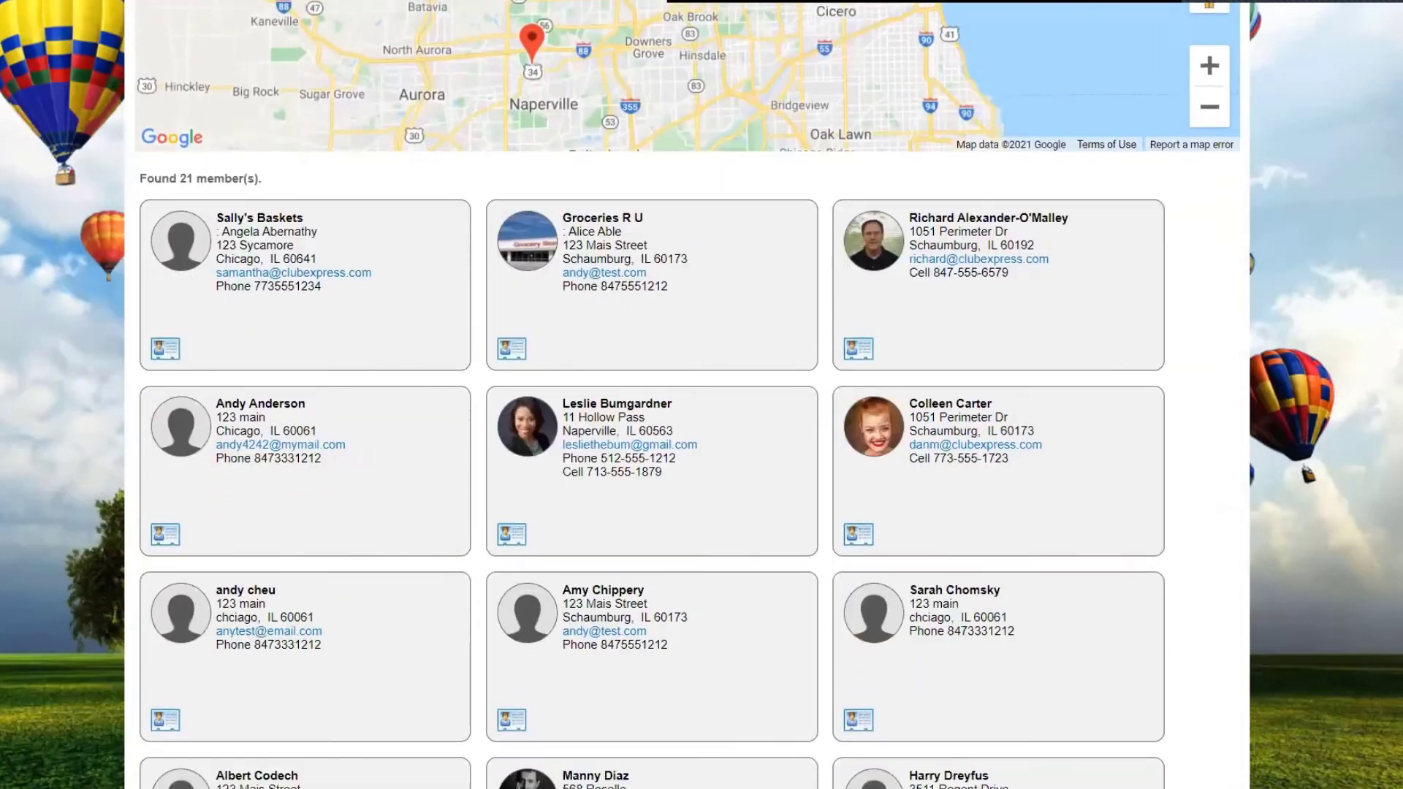
scroll(687, 395, down, 1)
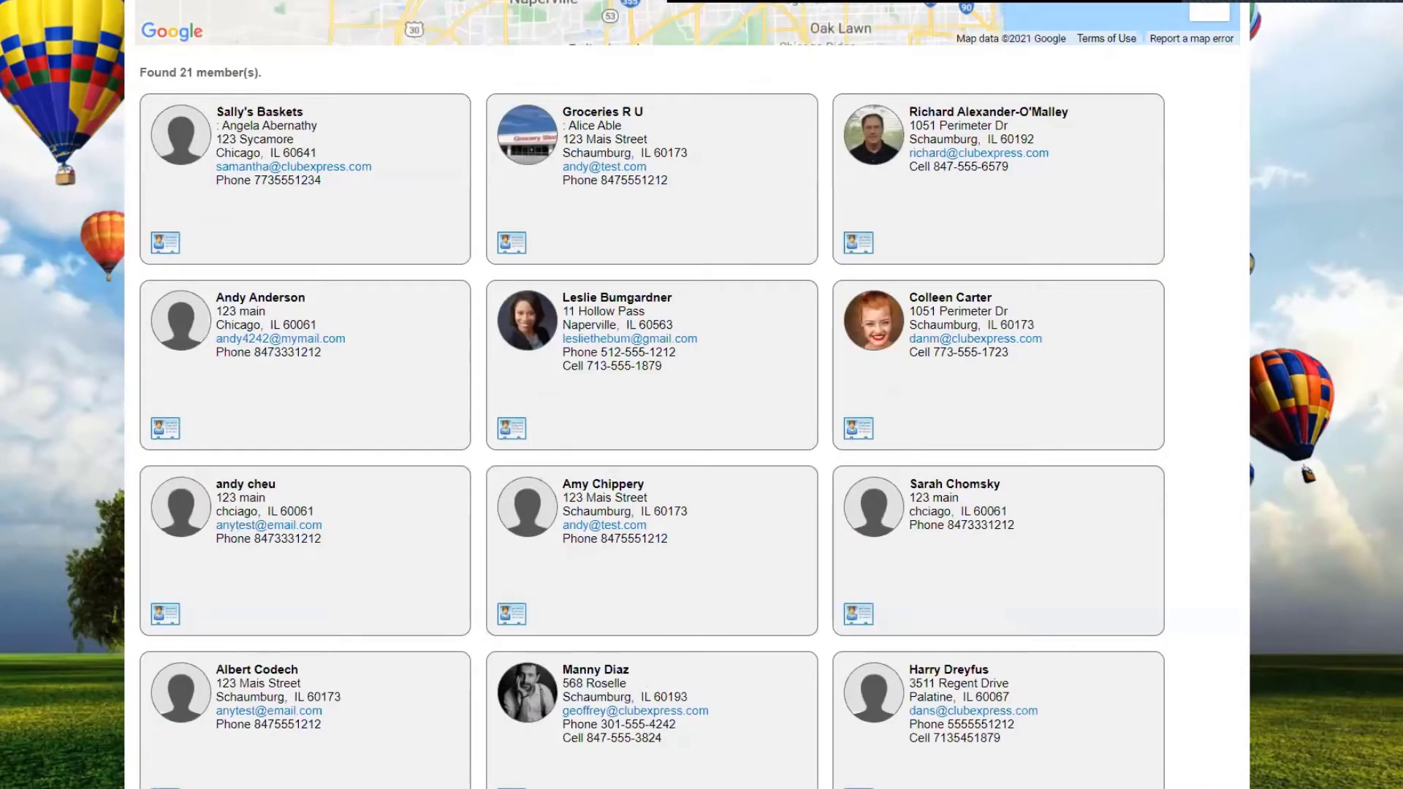
scroll(944, 354, up, 10)
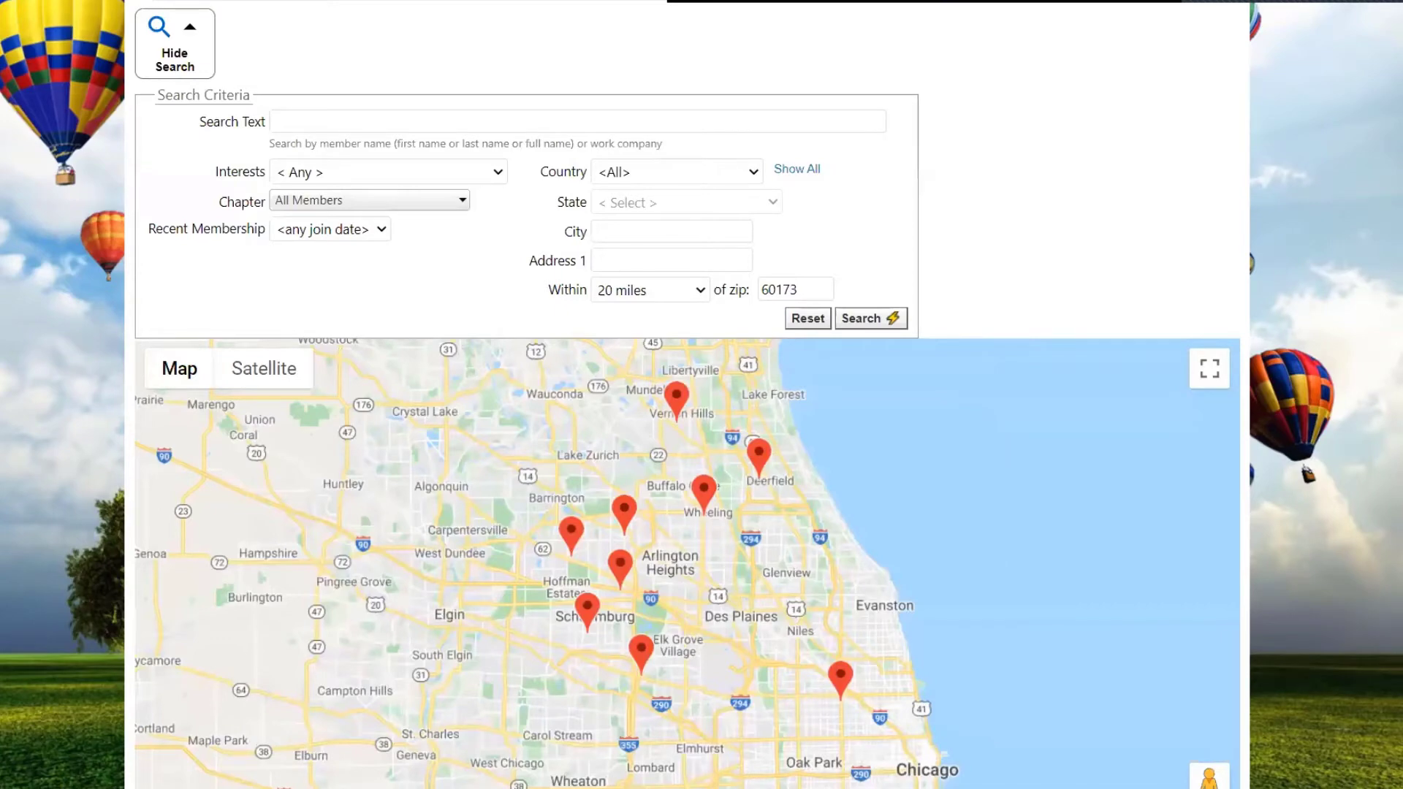
scroll(686, 395, down, 10)
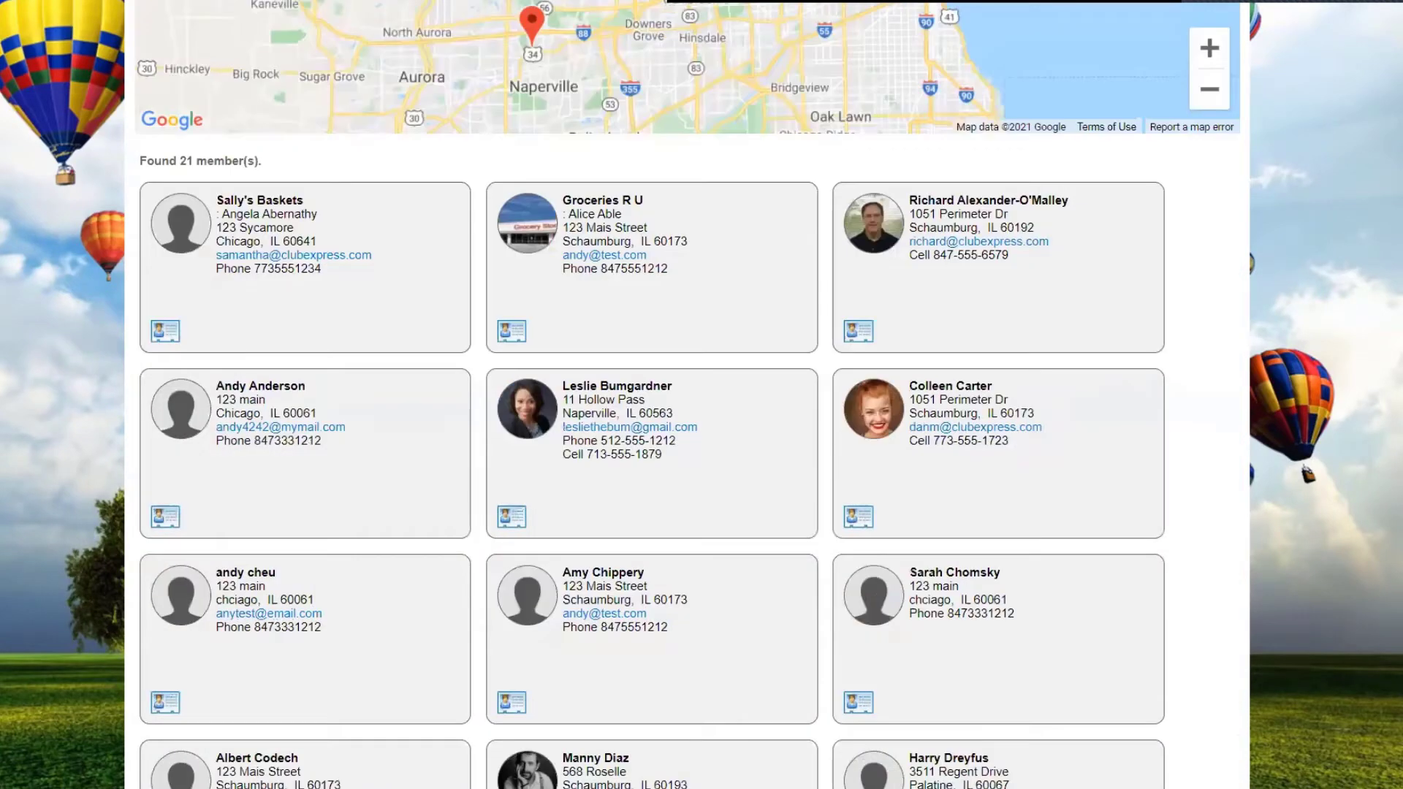
scroll(686, 394, down, 10)
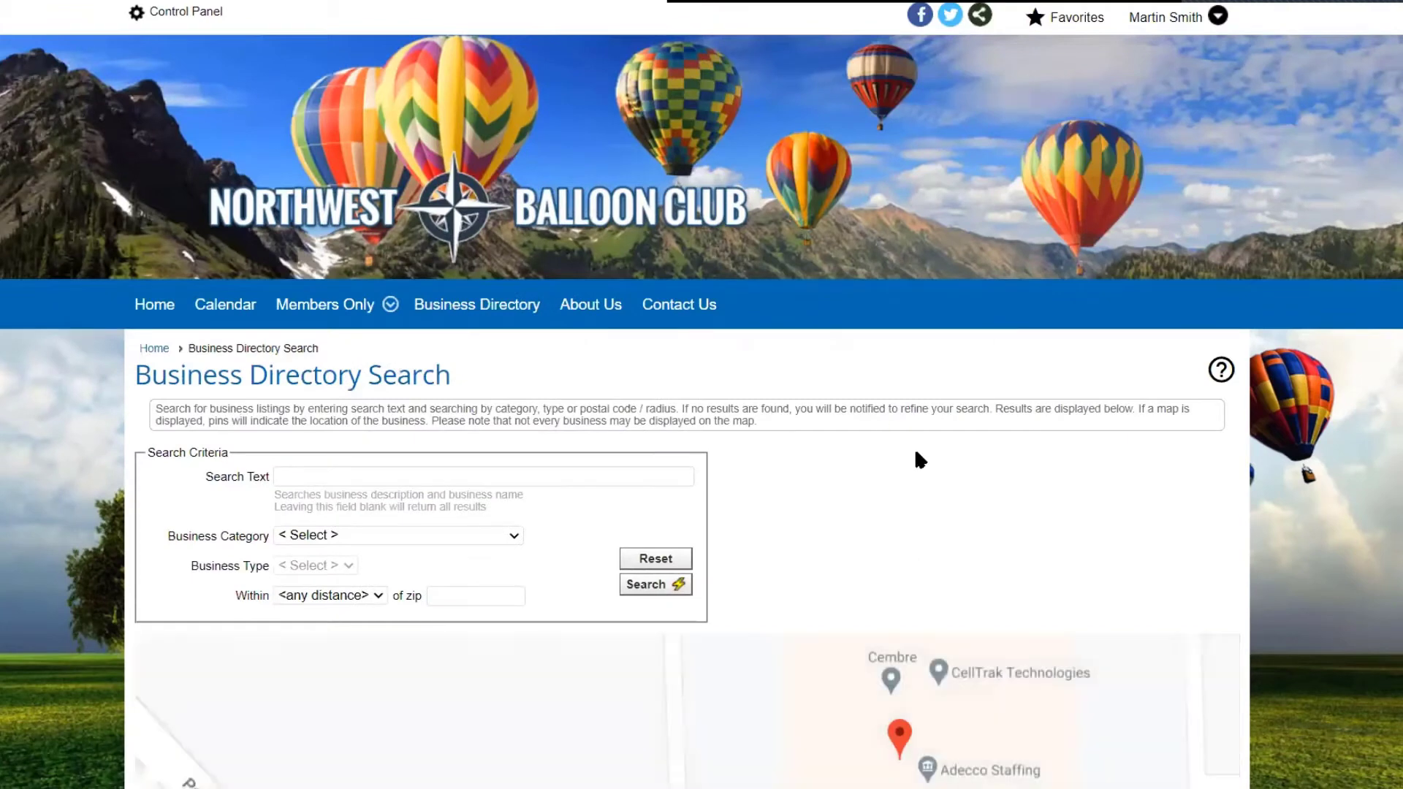
Examine the Business Directory's search options, location map and listings grouped by business category.
scroll(918, 451, down, 1)
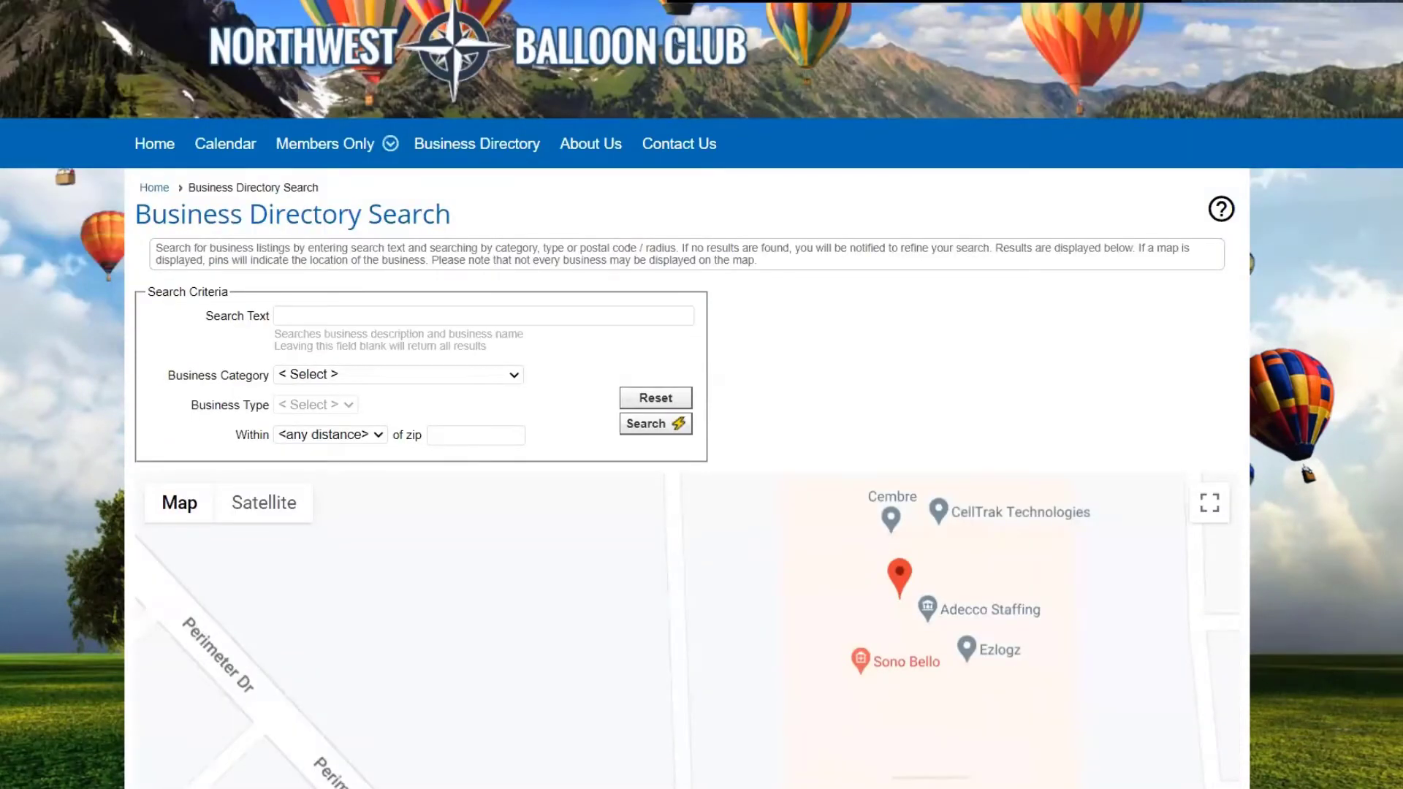
scroll(860, 383, down, 5)
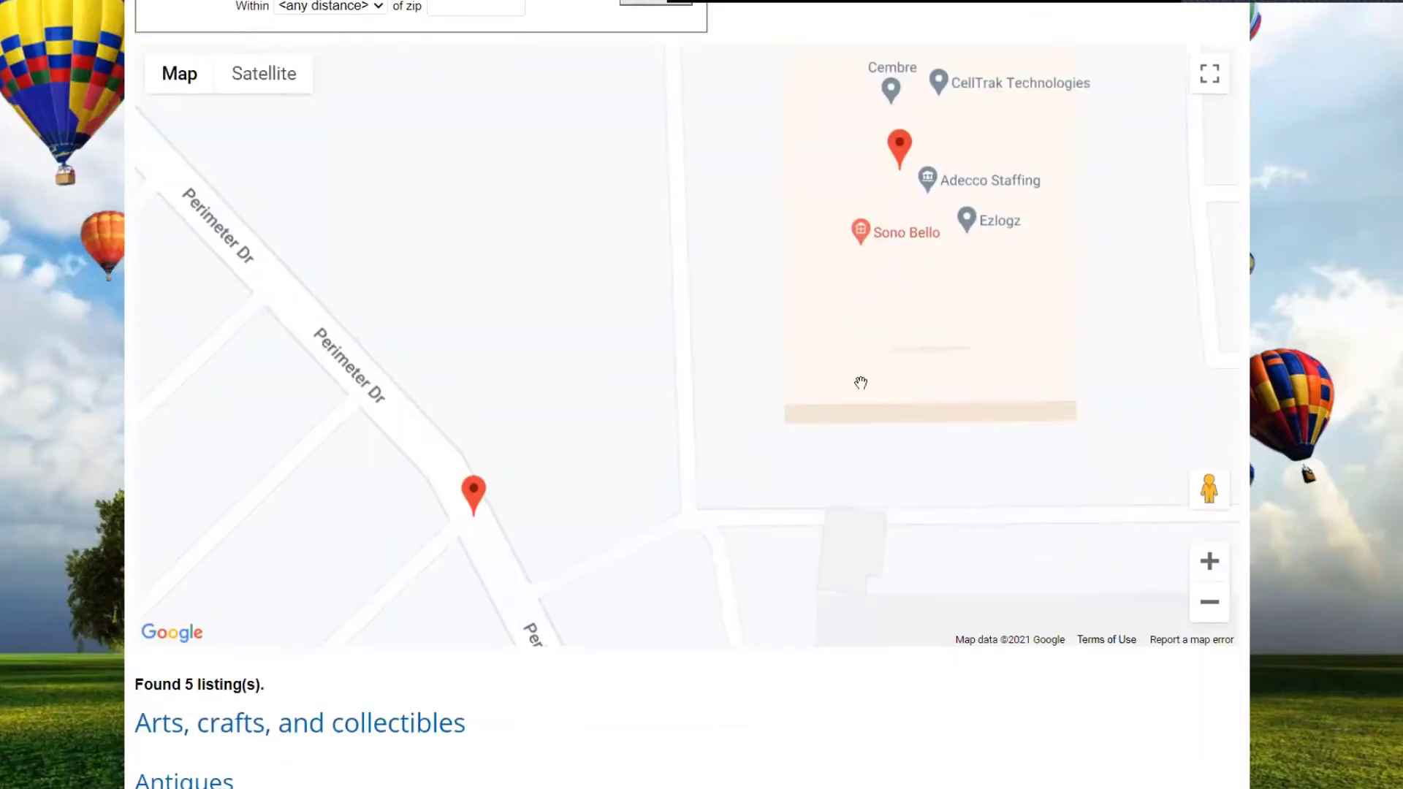
scroll(882, 349, down, 2)
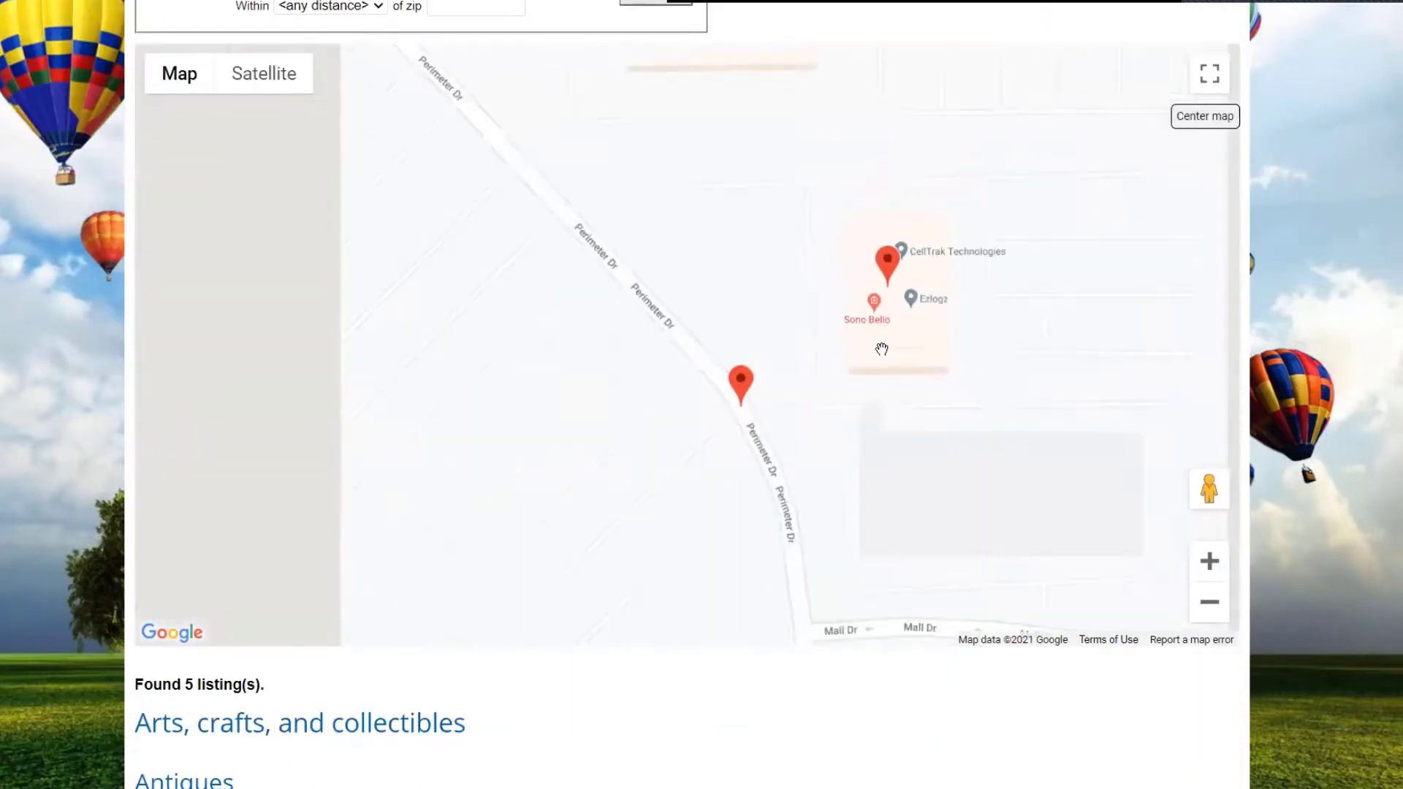
scroll(1076, 385, down, 8)
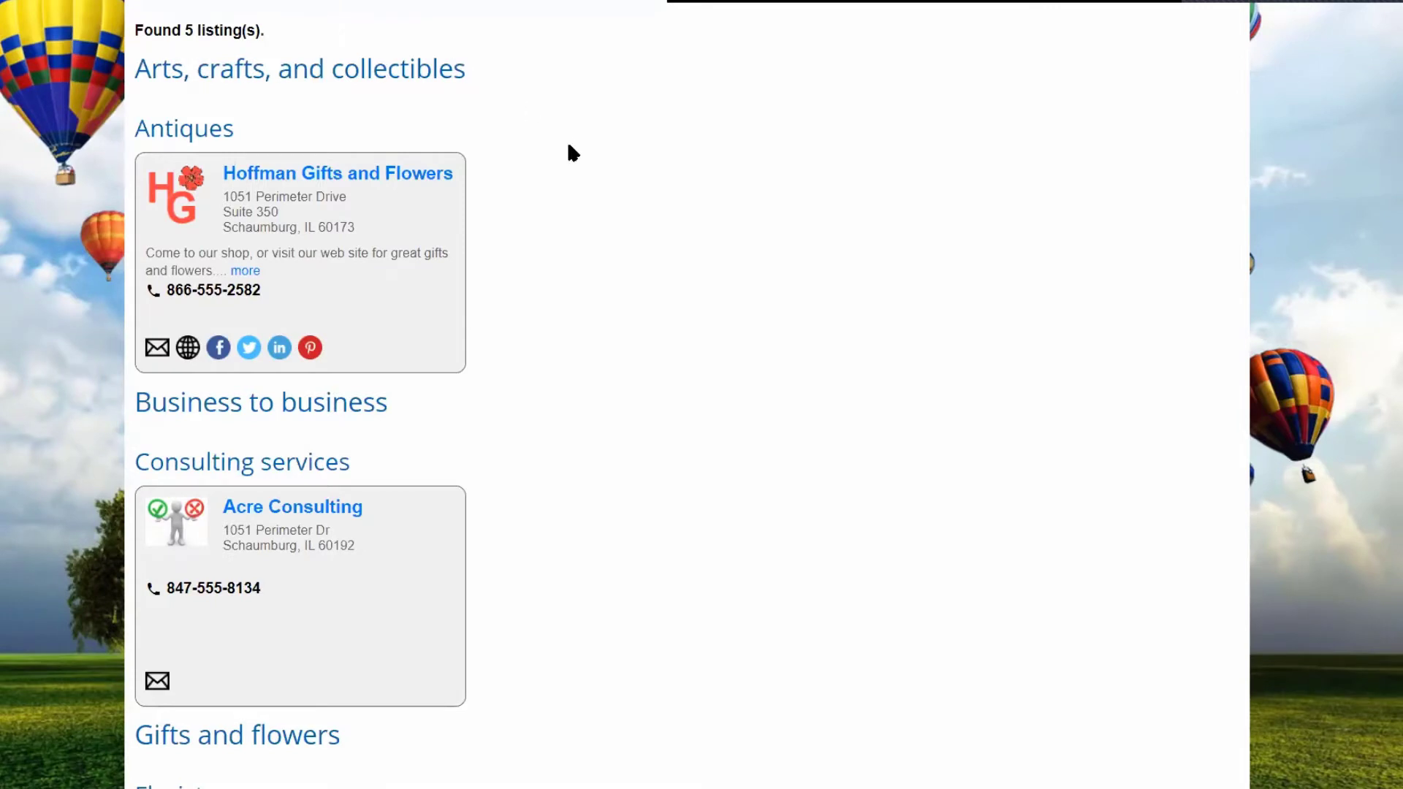
scroll(573, 152, down, 1)
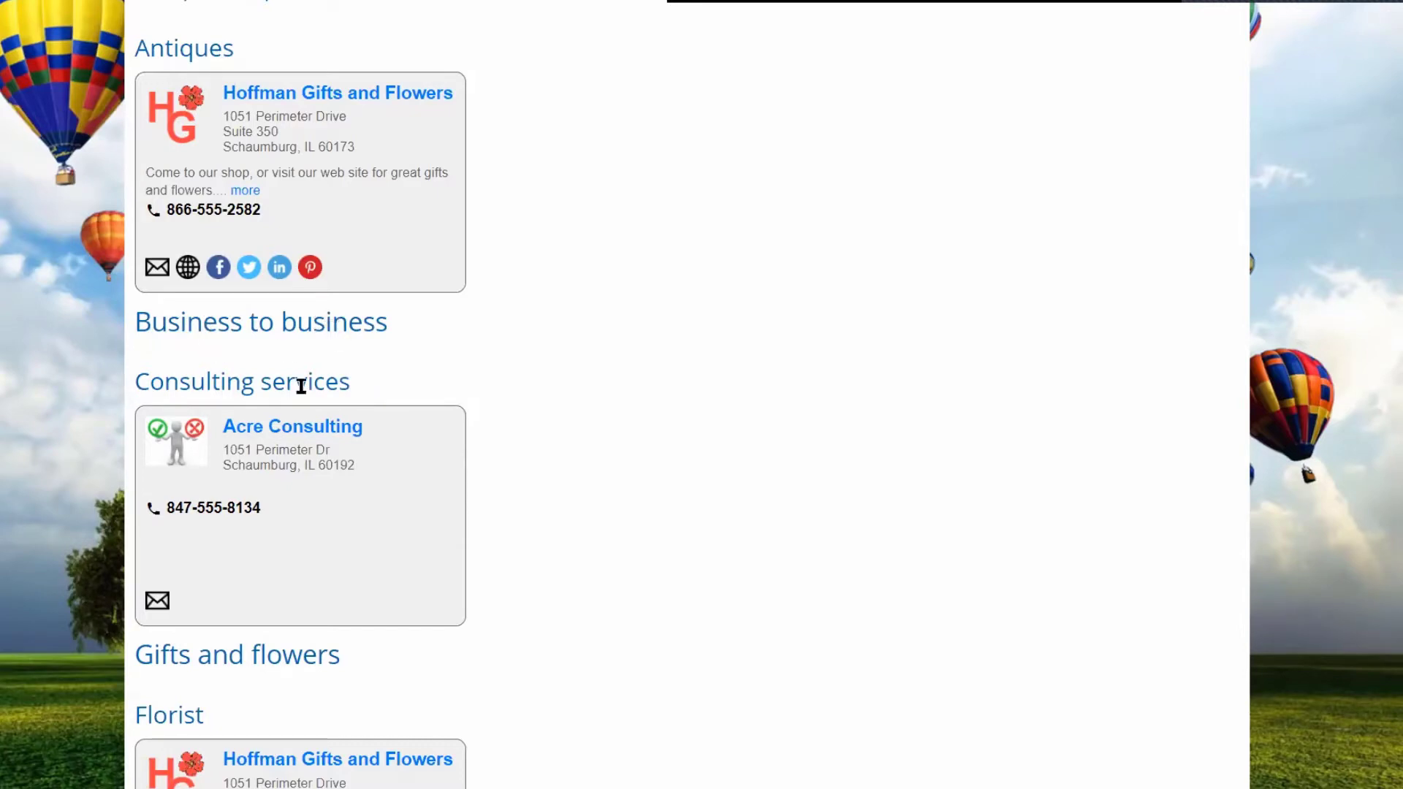
scroll(621, 407, down, 4)
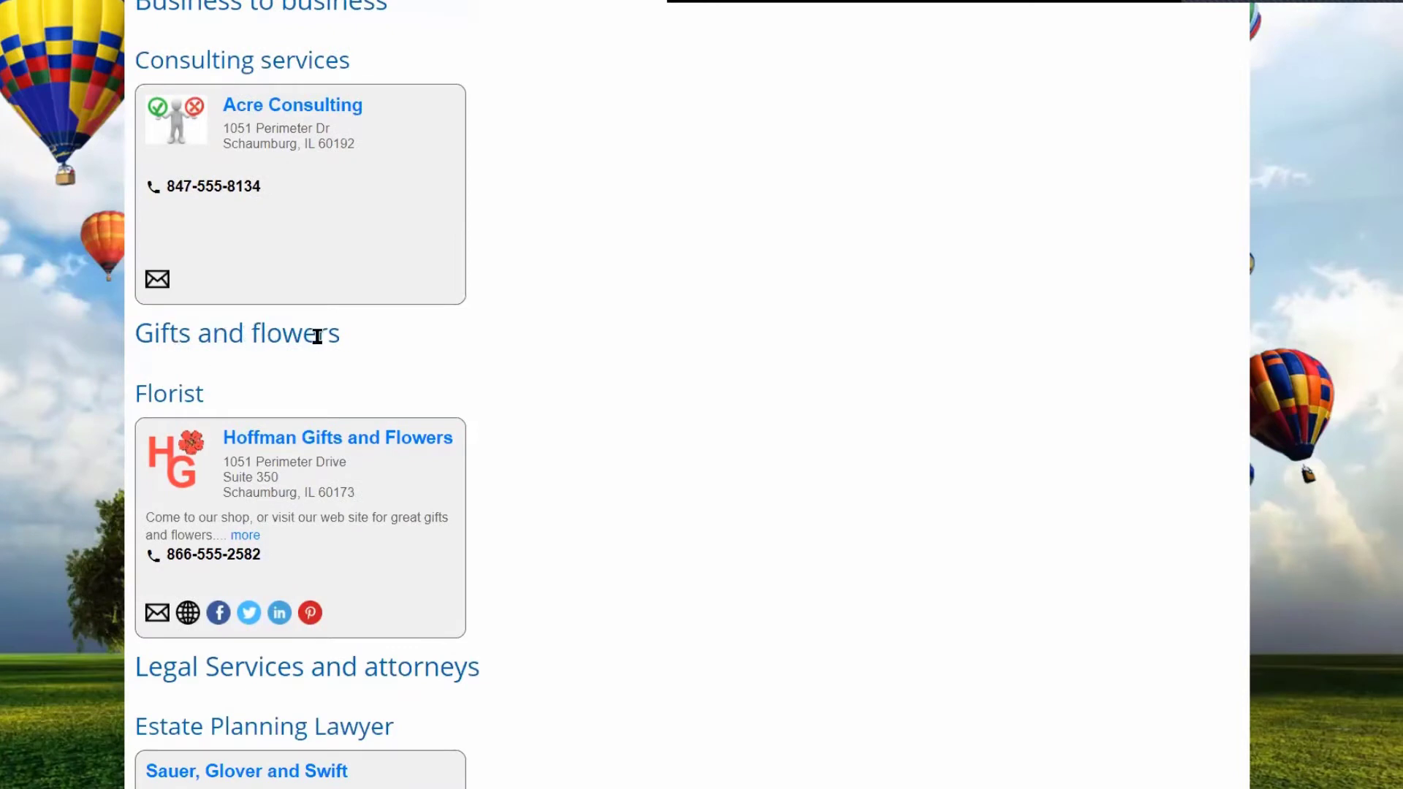
scroll(221, 394, down, 1)
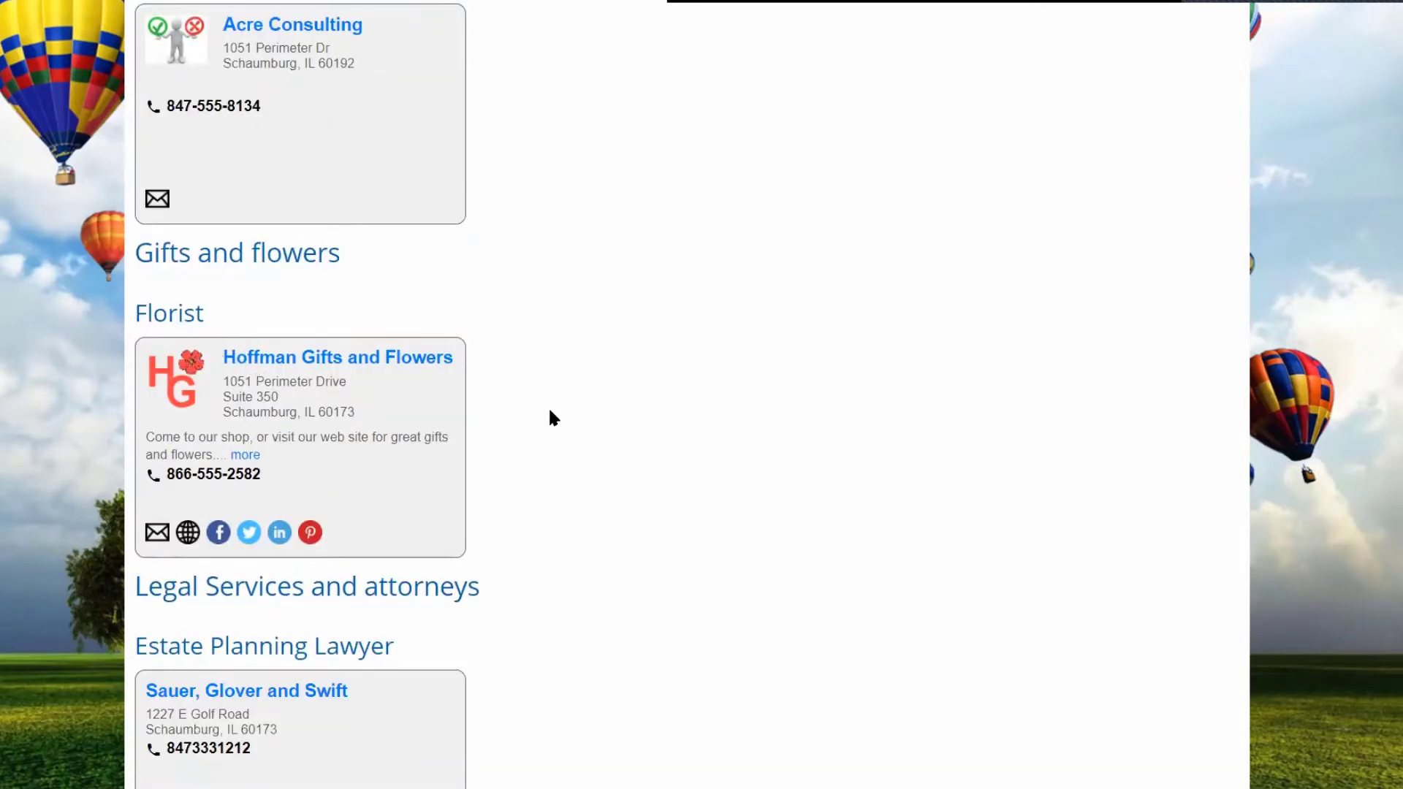
scroll(553, 418, down, 6)
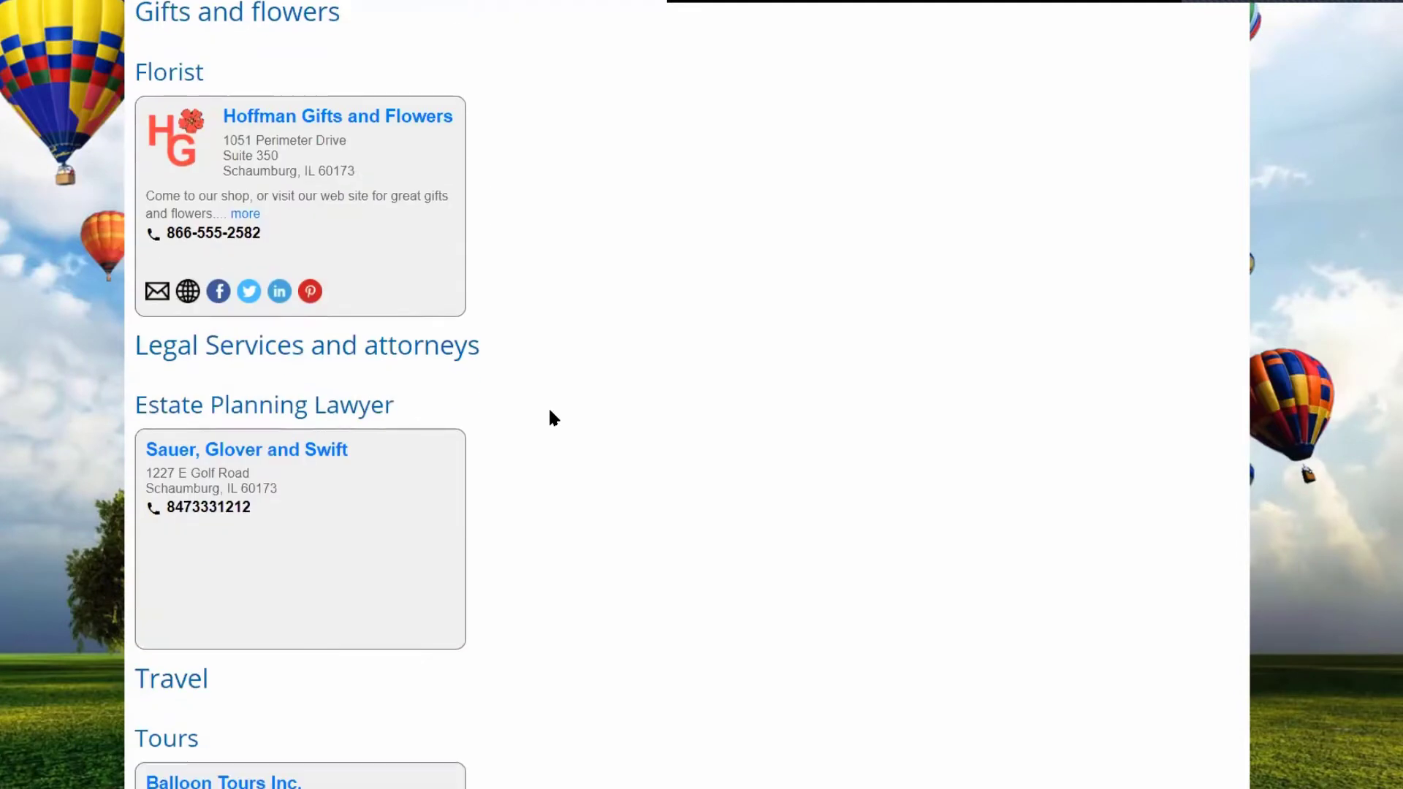
Open the Hoffman Gifts and Flowers listing under Antiques and view its business details and special offers.
scroll(616, 401, up, 11)
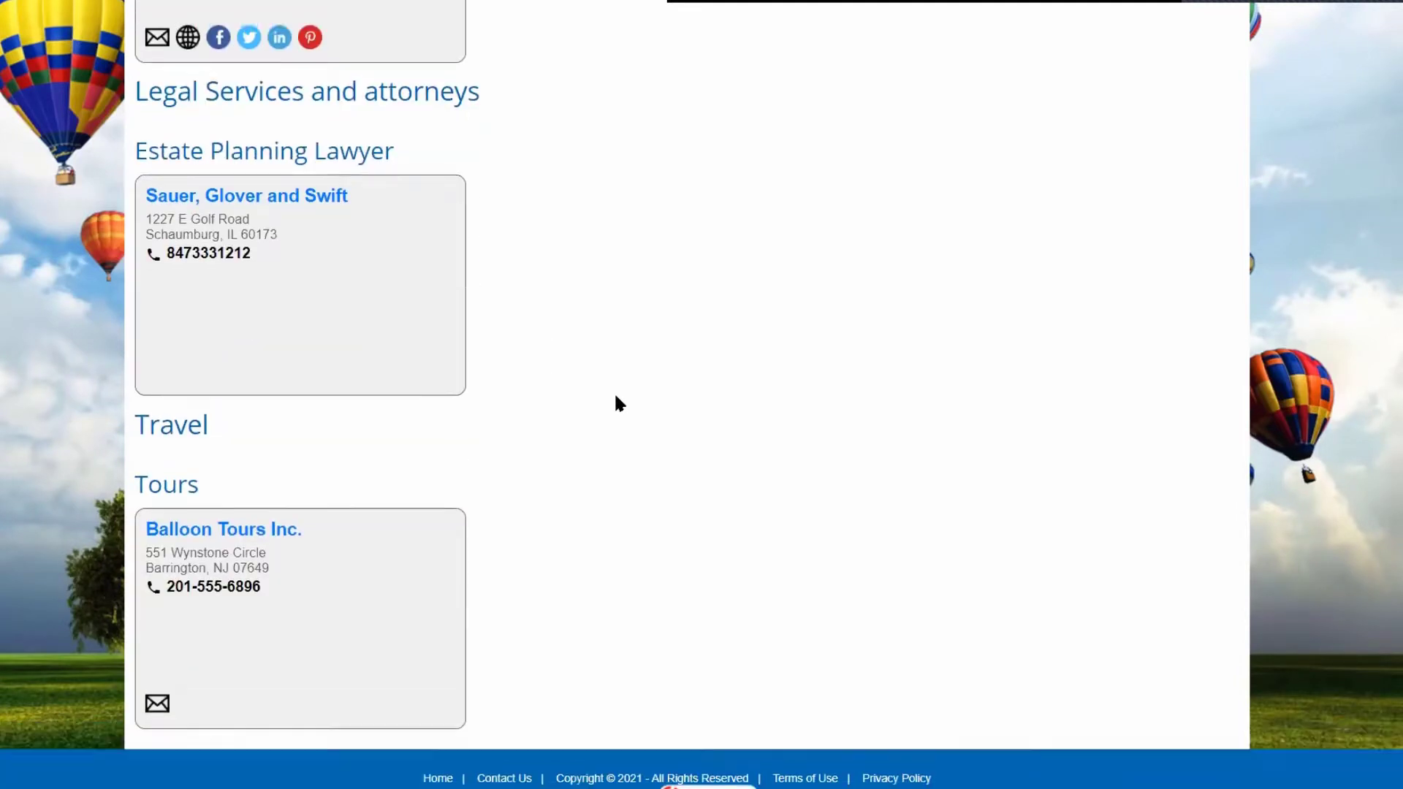
scroll(616, 398, up, 6)
scroll(601, 398, down, 2)
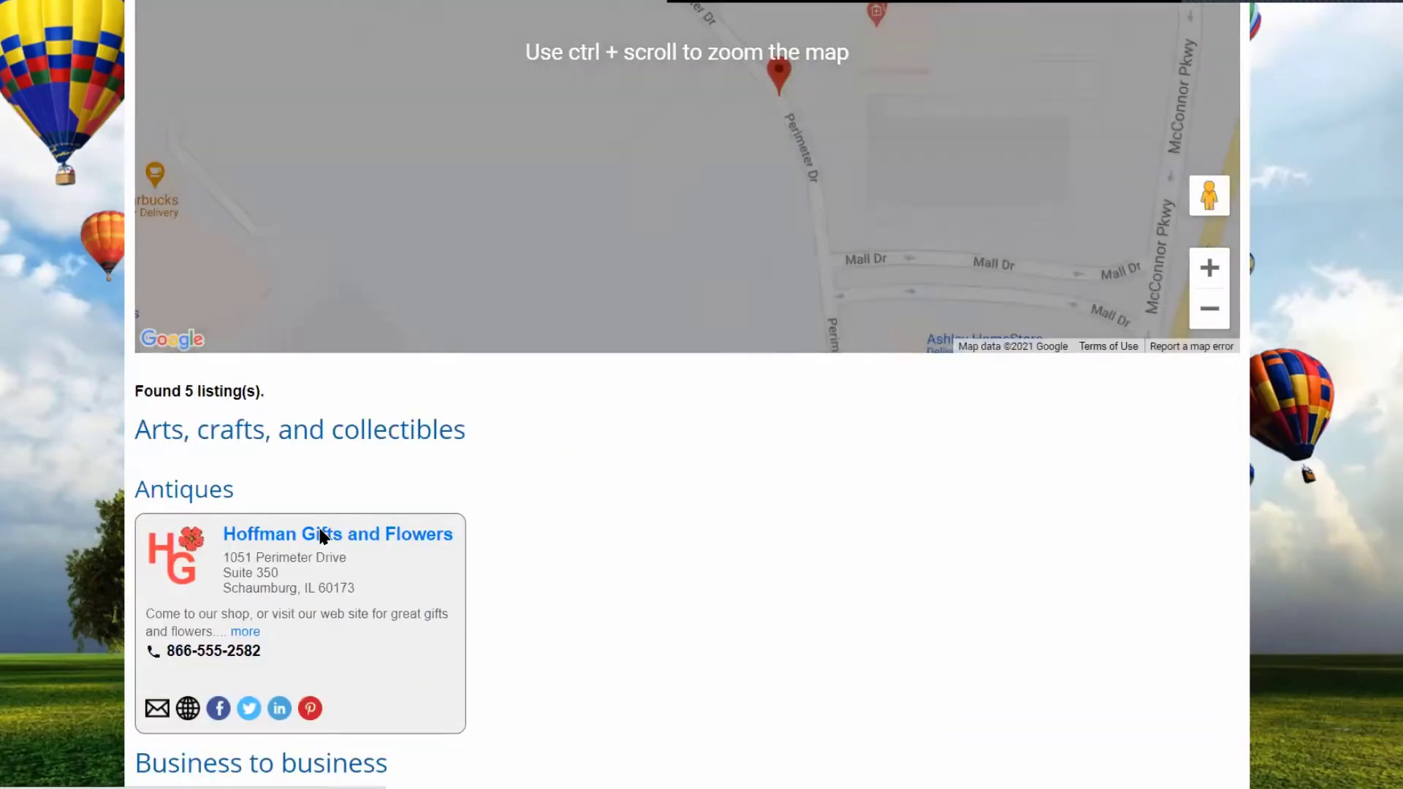
click(322, 536)
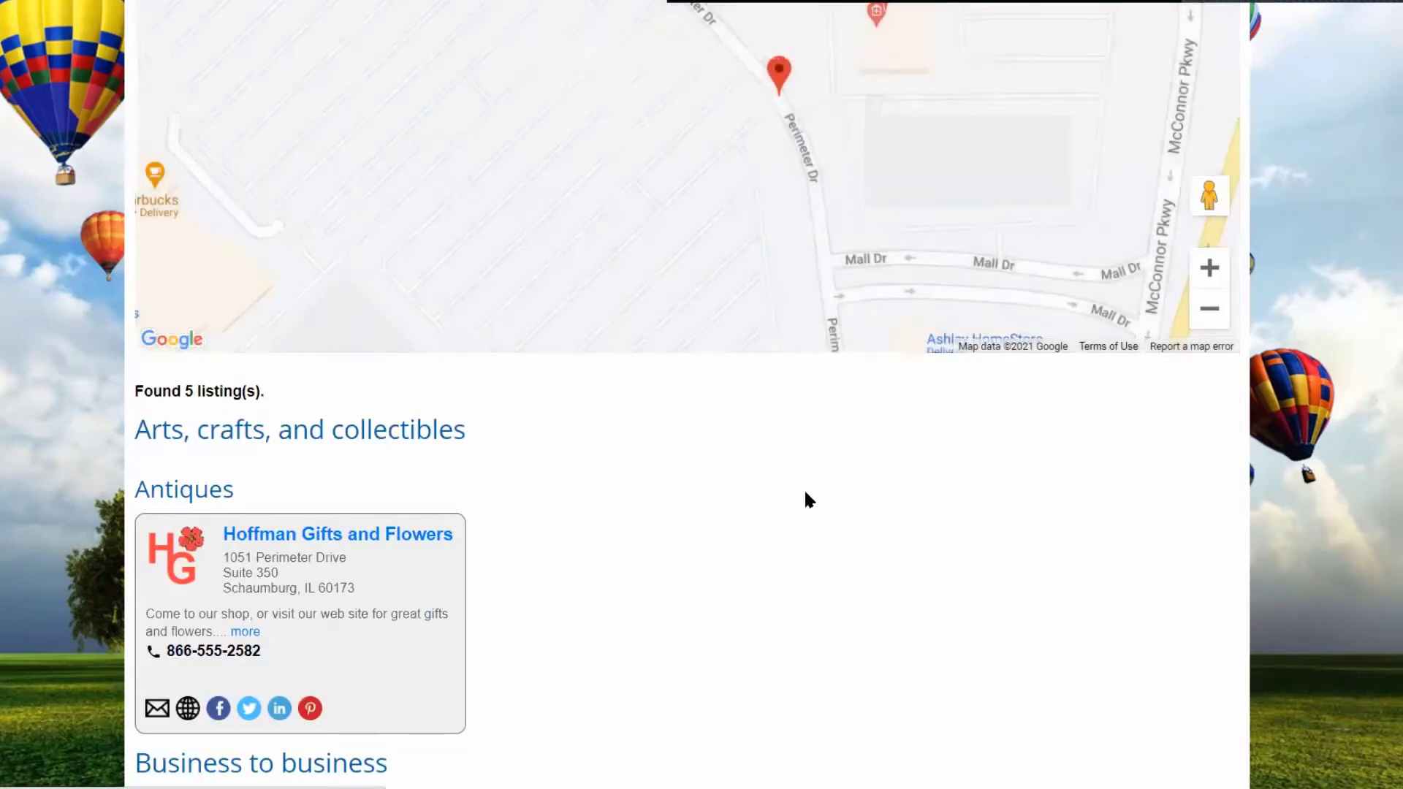
scroll(901, 486, down, 4)
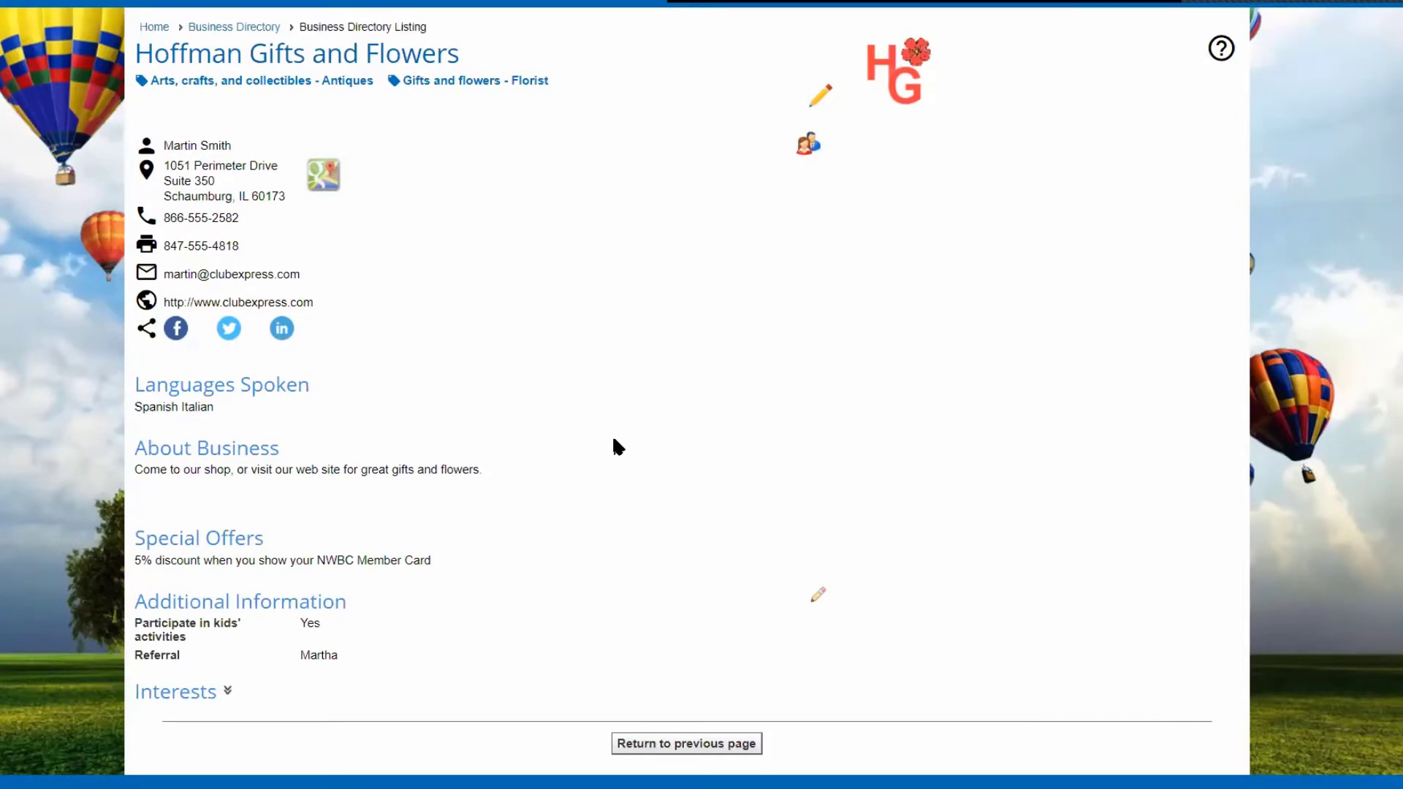
Go to the Membership Directory and open the signed-in member's own bio from the member cards.
scroll(612, 436, up, 2)
mouse_move(323, 150)
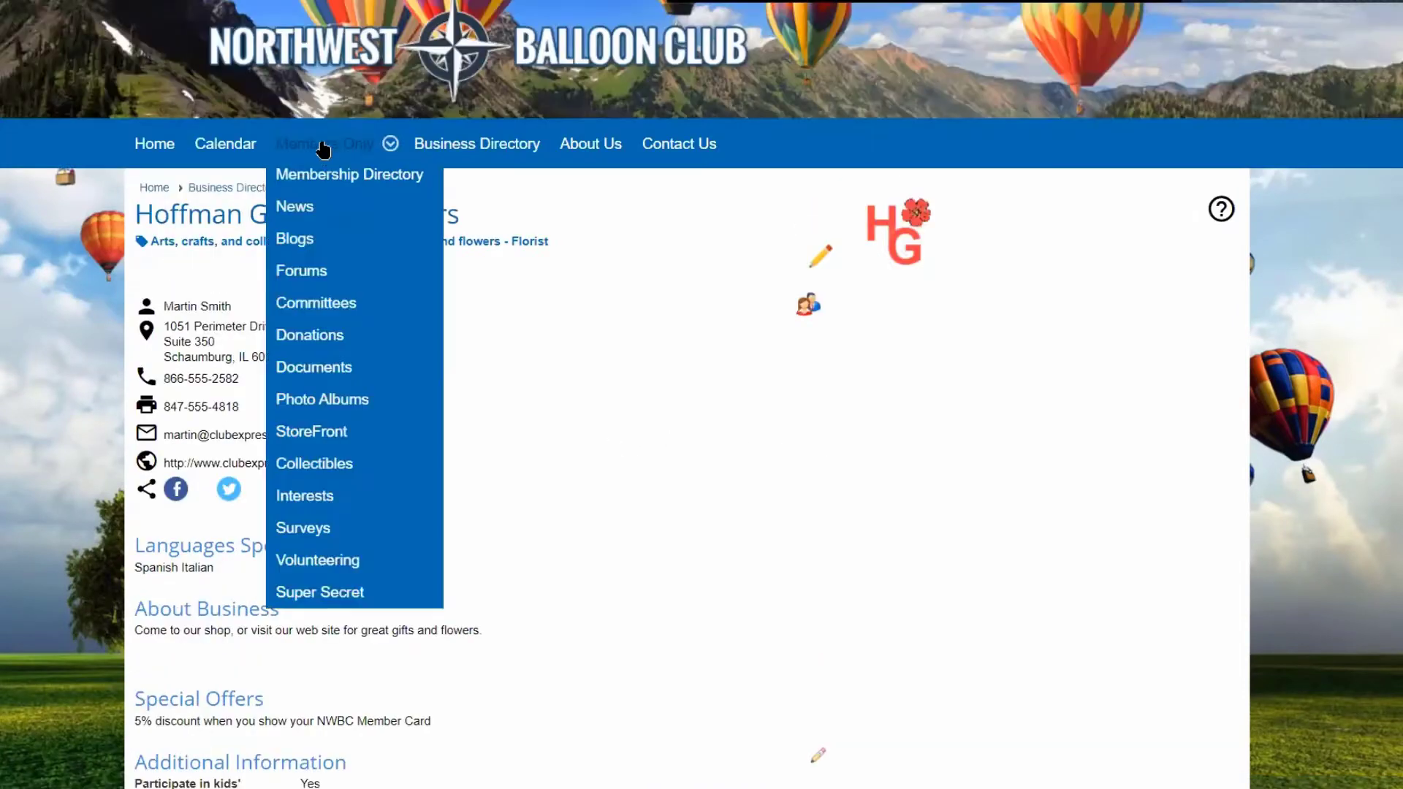
click(333, 179)
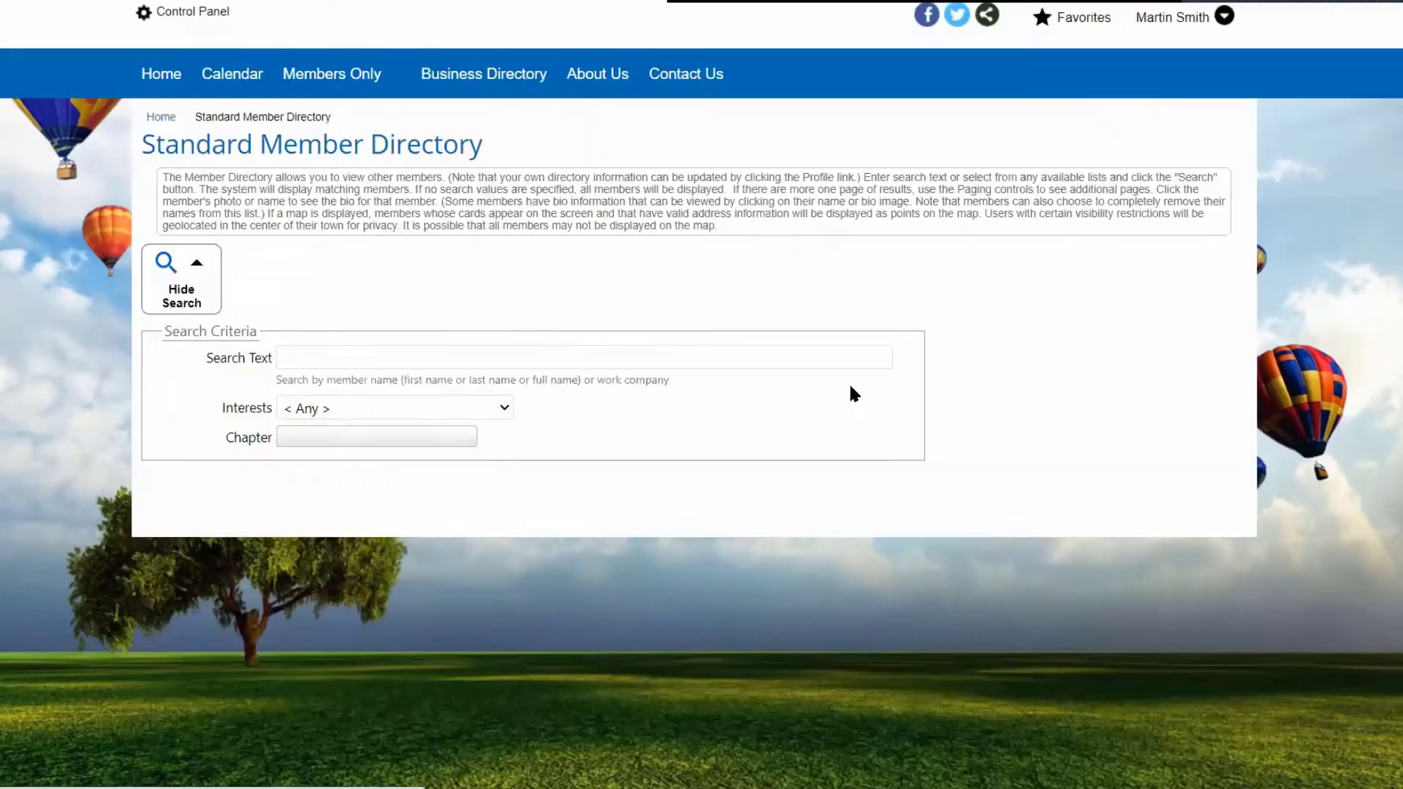
scroll(848, 391, down, 20)
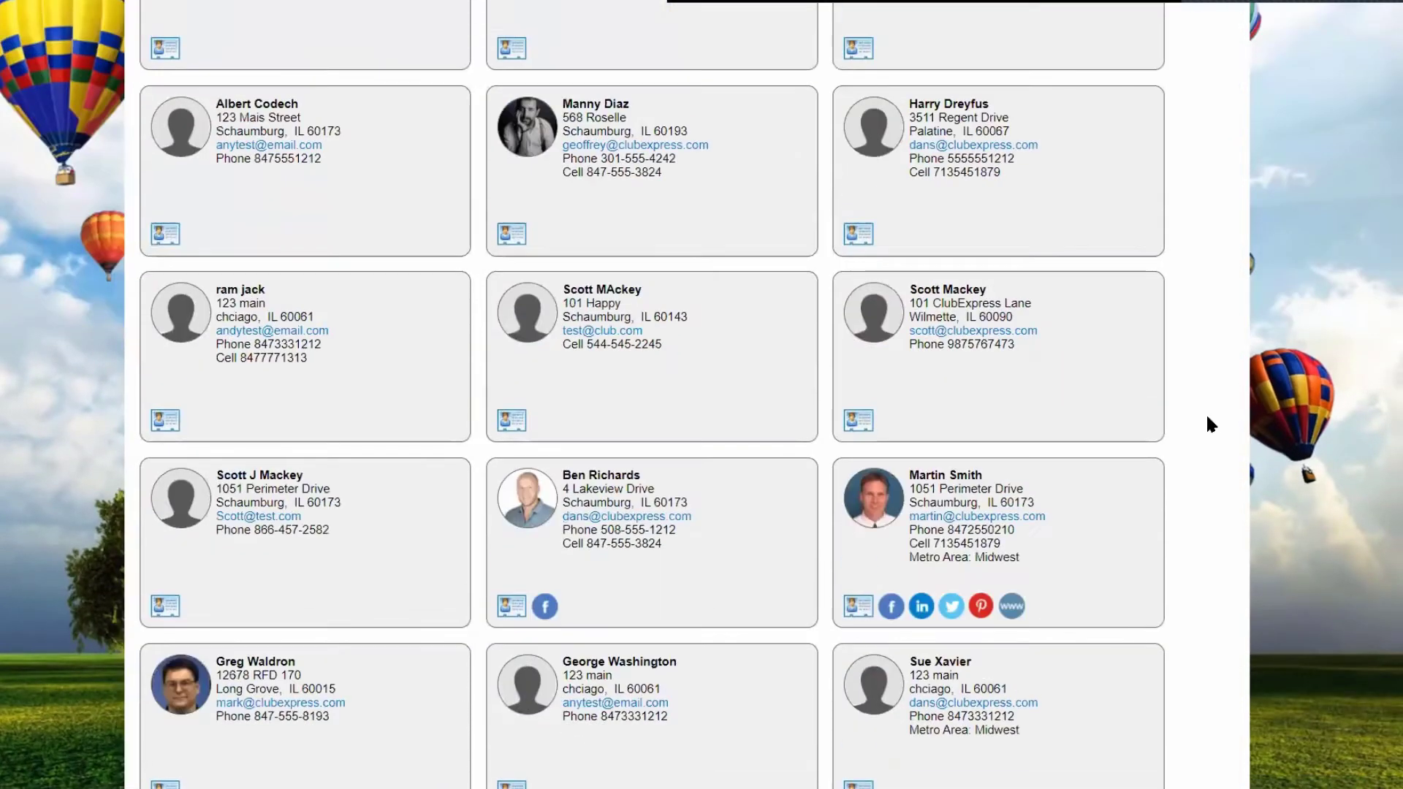
scroll(1203, 412, down, 2)
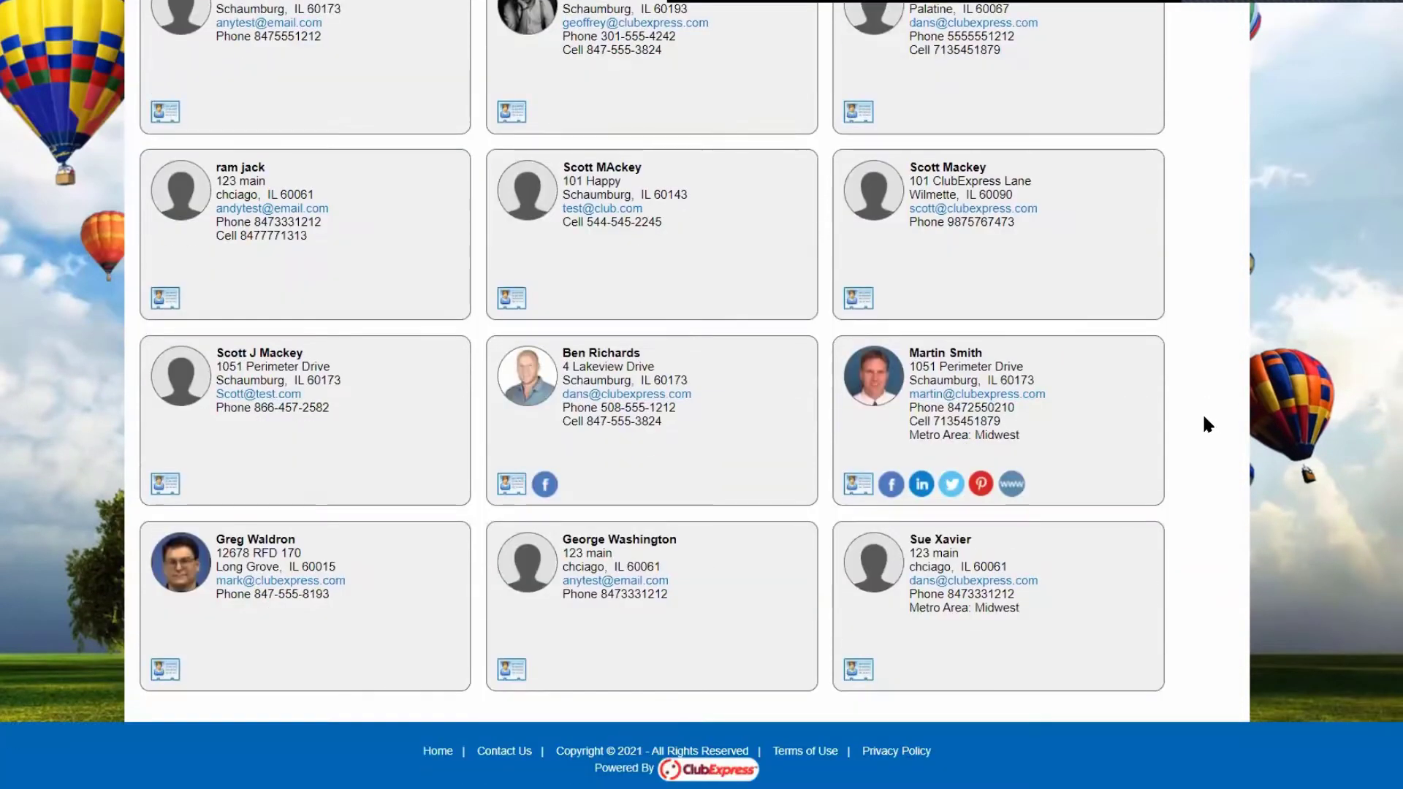
click(940, 356)
Examine the member bio's contact, personal, chapter, biography, social networking and interest sections.
scroll(930, 351, down, 2)
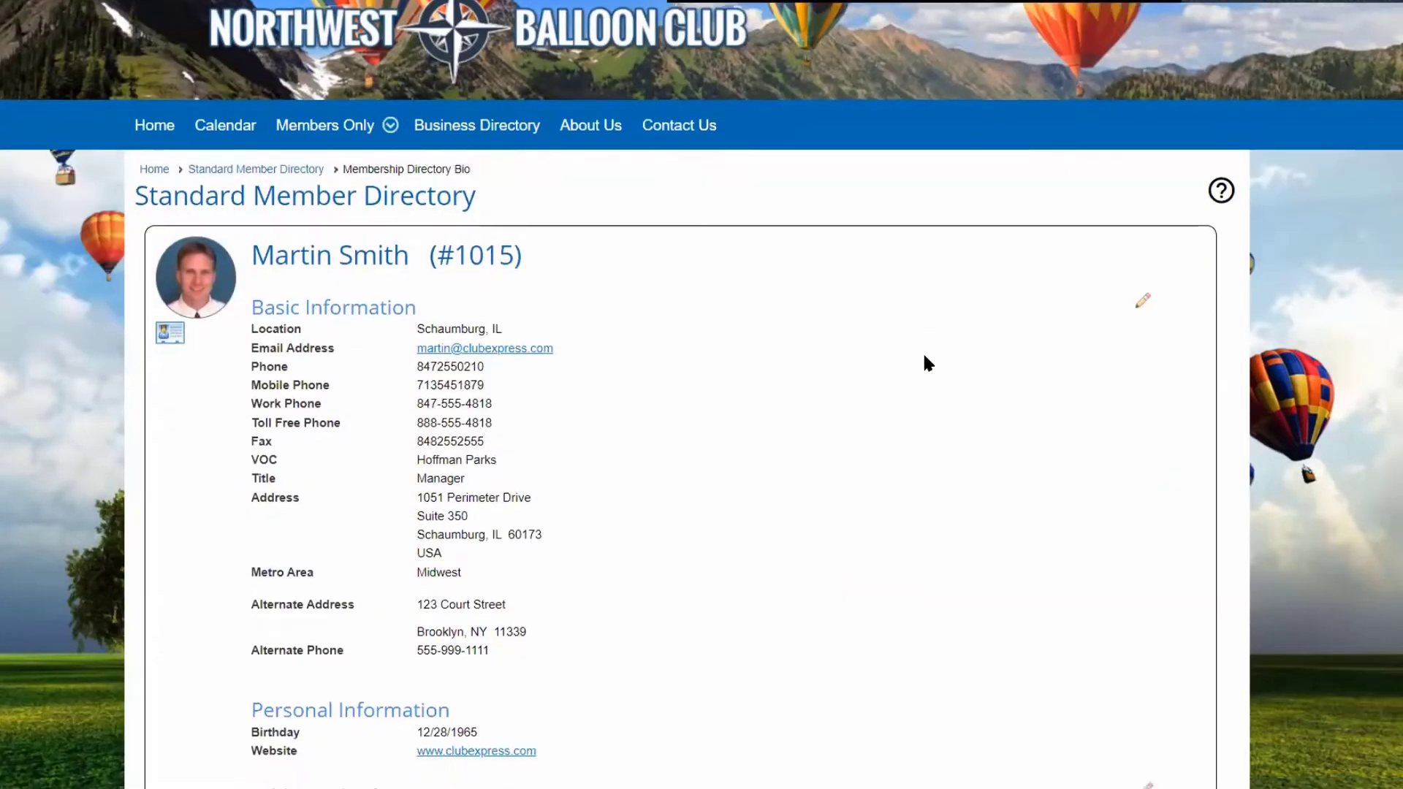
scroll(925, 362, down, 2)
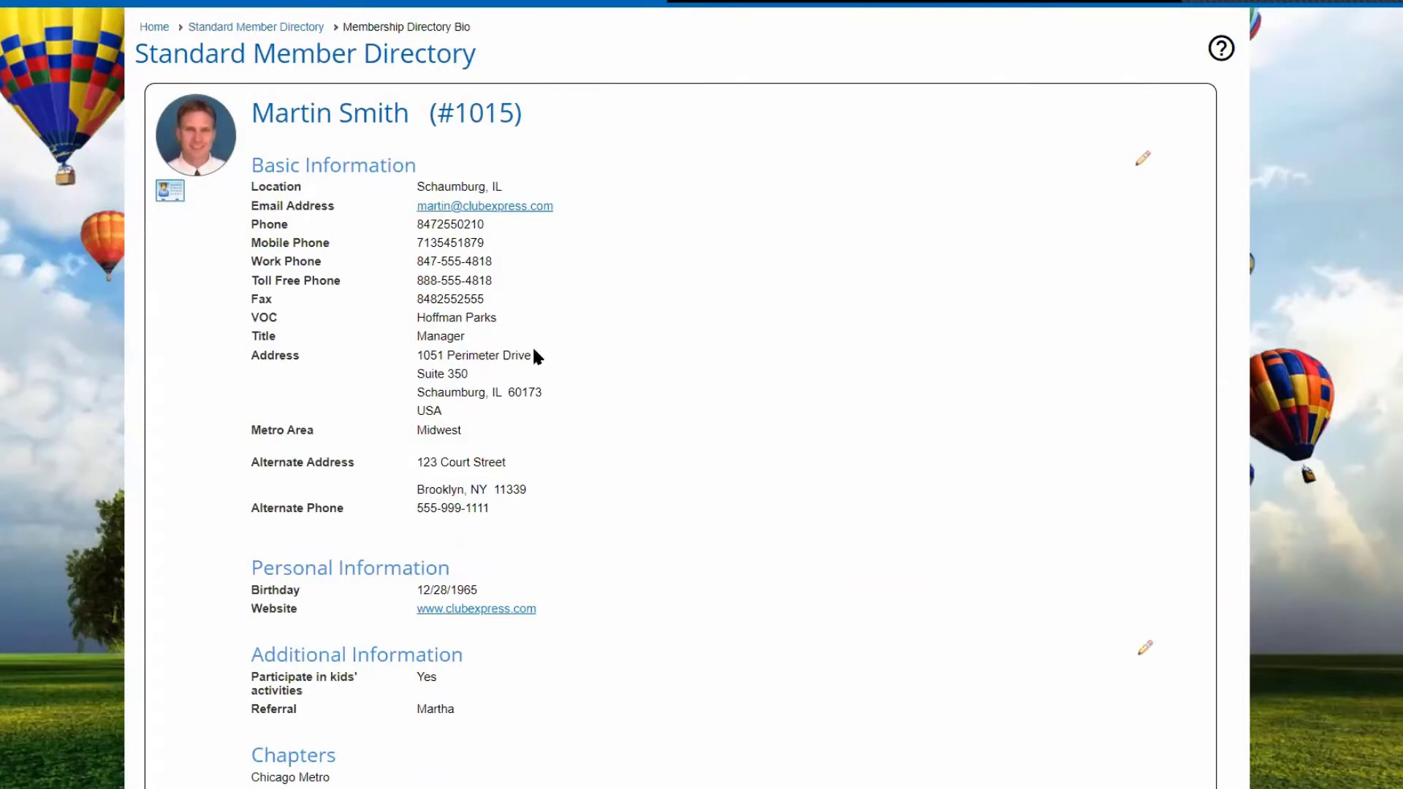
scroll(545, 365, down, 3)
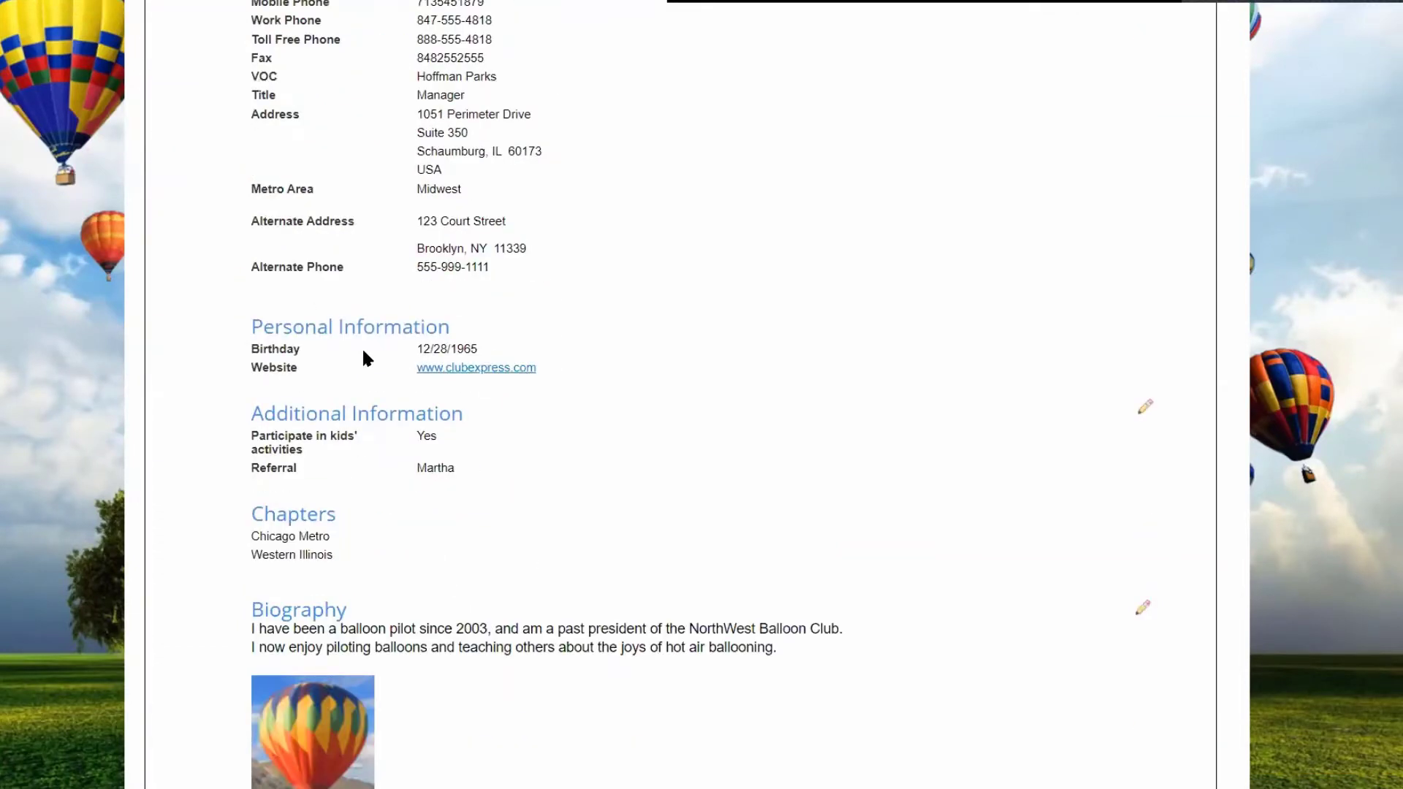
scroll(364, 355, down, 1)
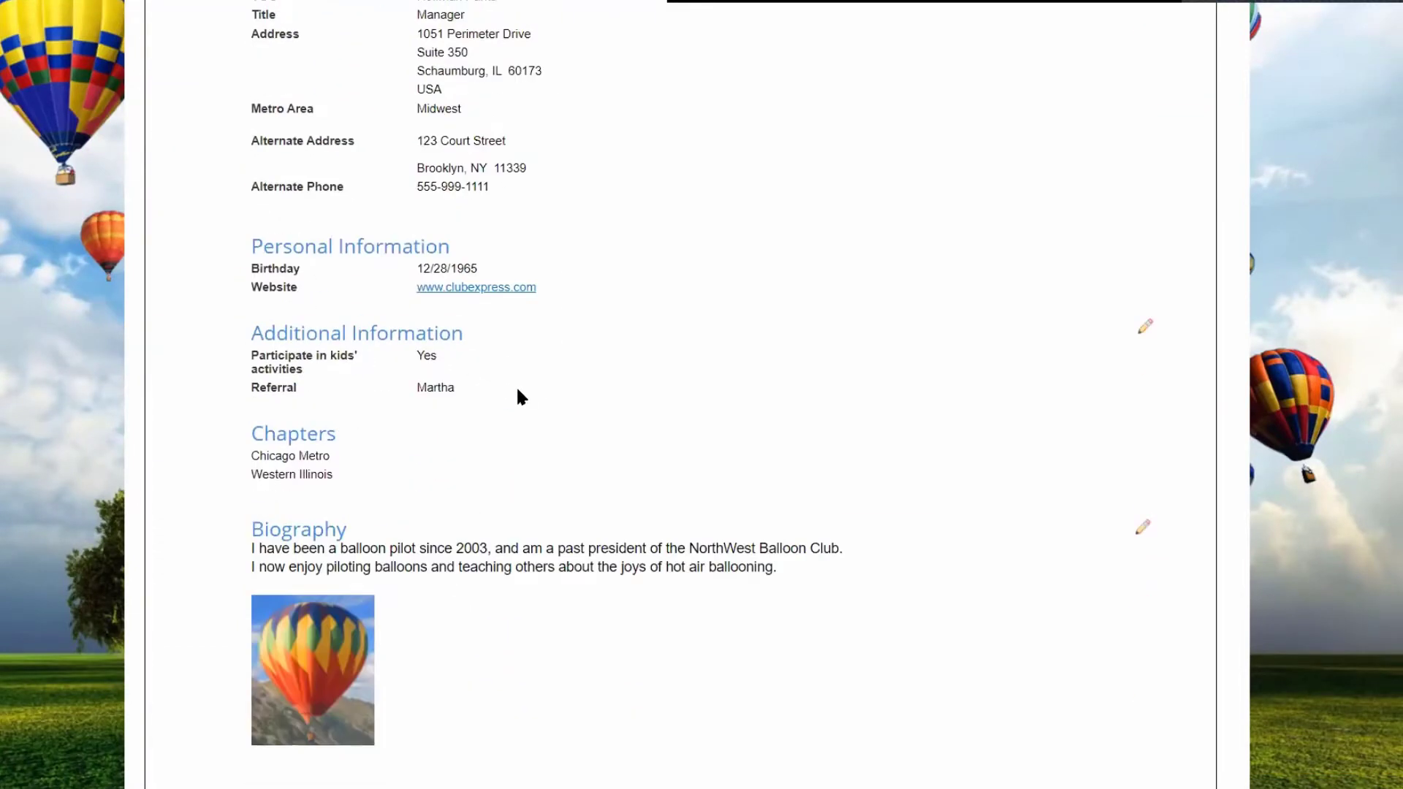
scroll(519, 395, down, 3)
scroll(438, 450, down, 3)
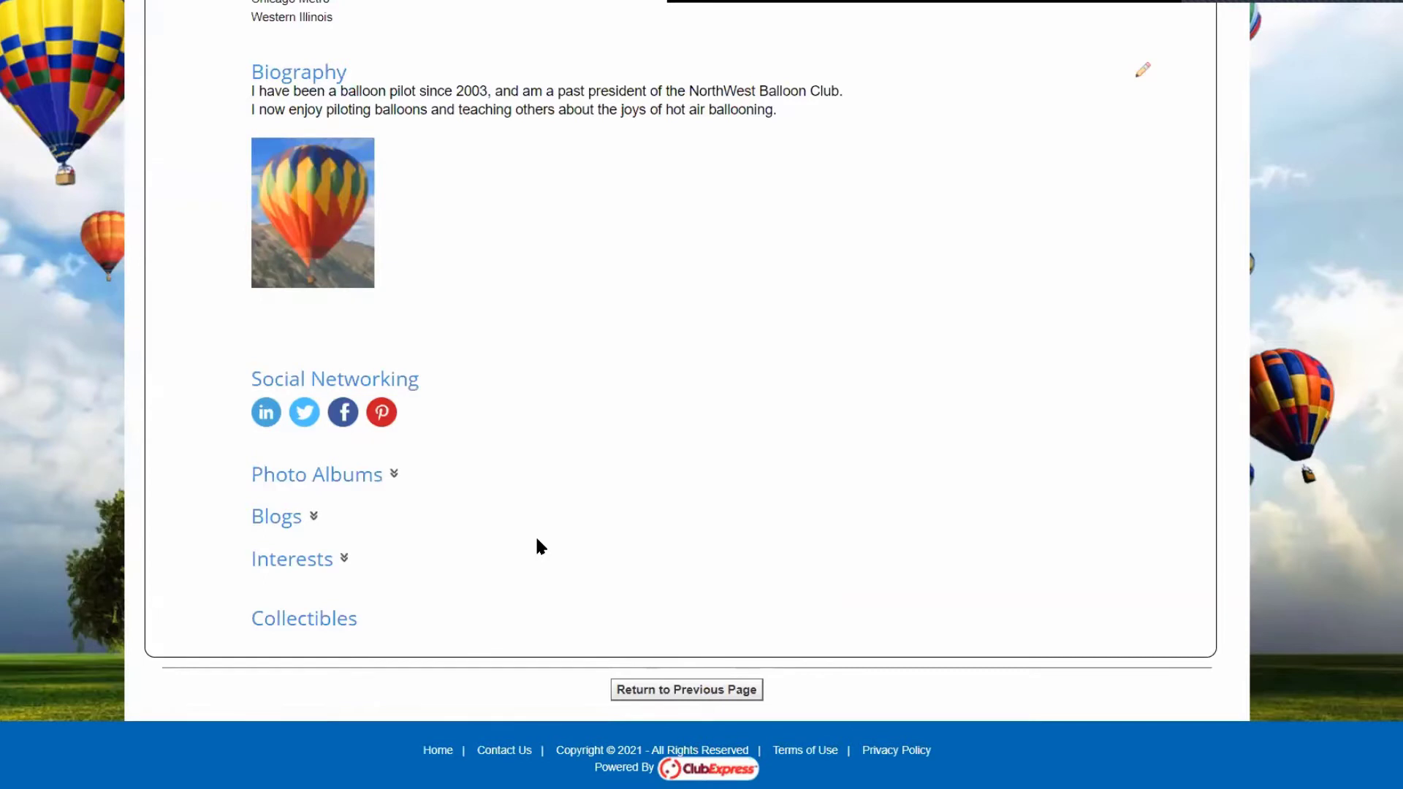
scroll(537, 546, up, 15)
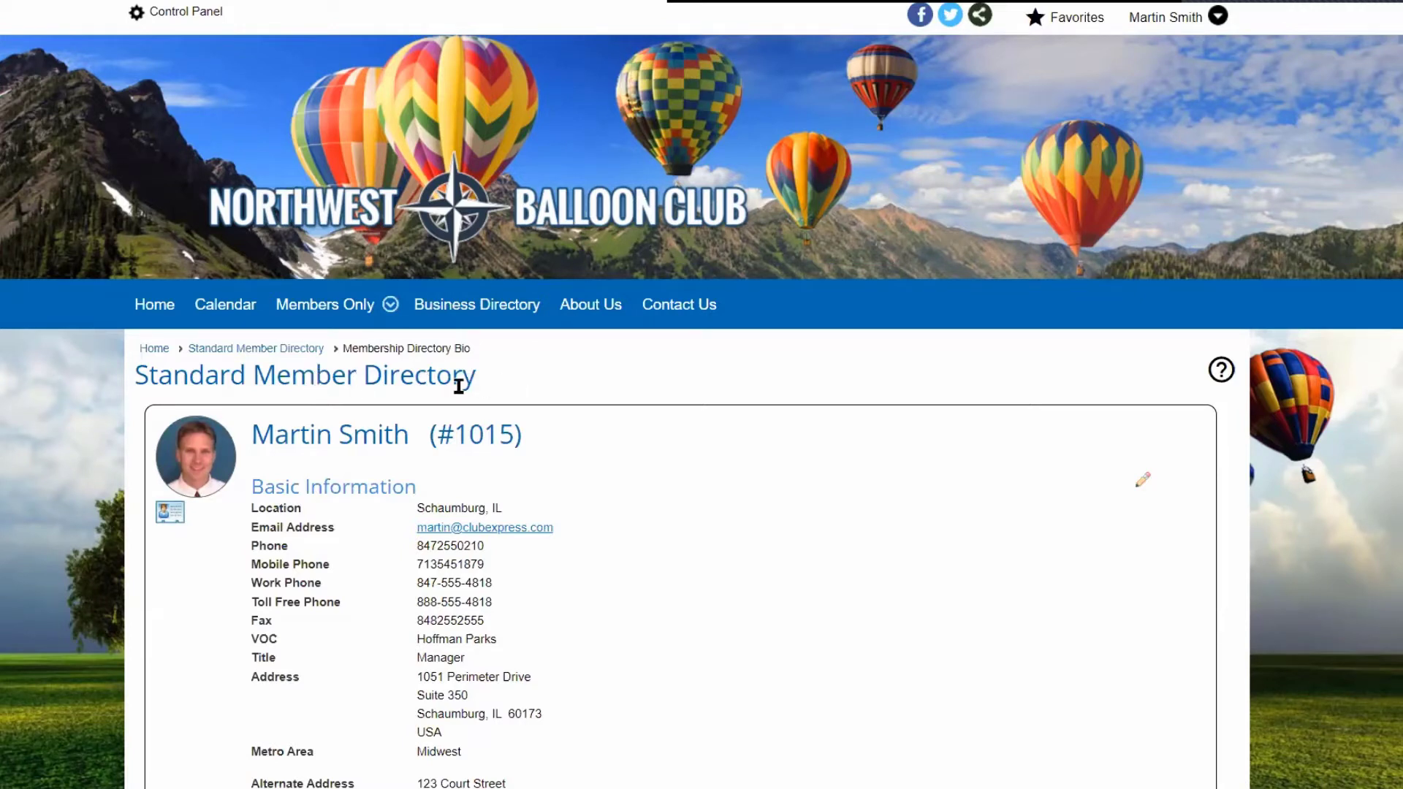
Open the signed-in member's profile and bring up its Standard Member Directory editing form.
click(1165, 26)
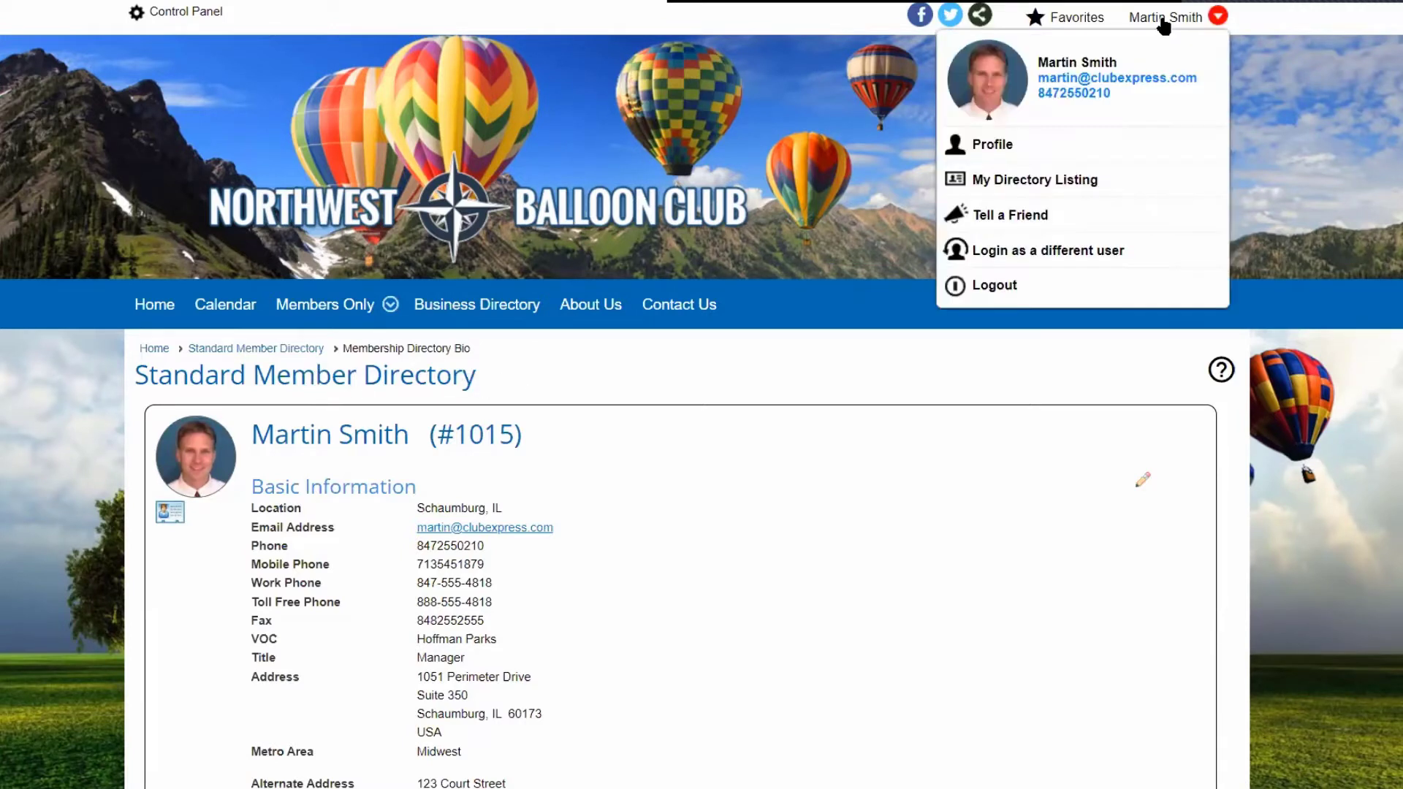
click(1004, 146)
scroll(1205, 204, down, 4)
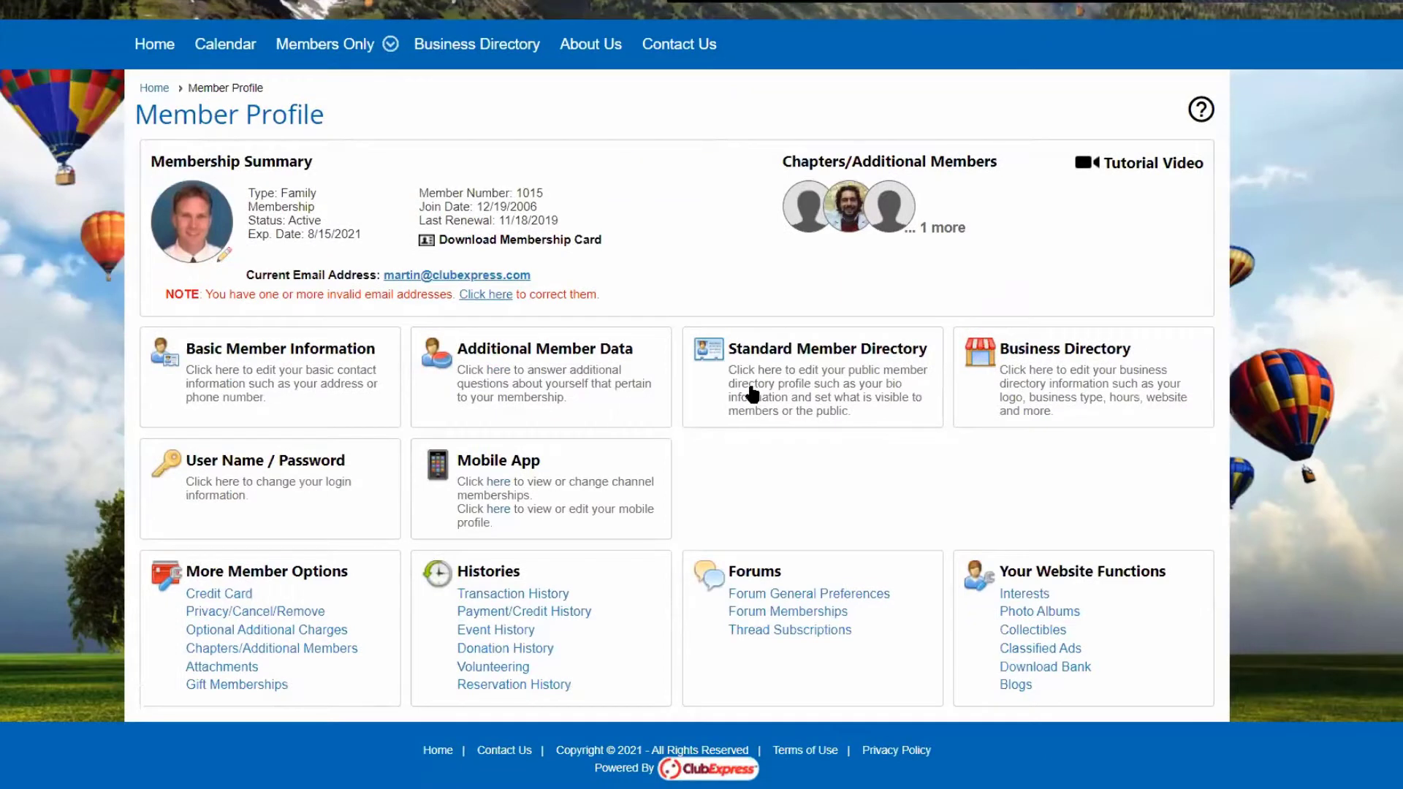
click(770, 363)
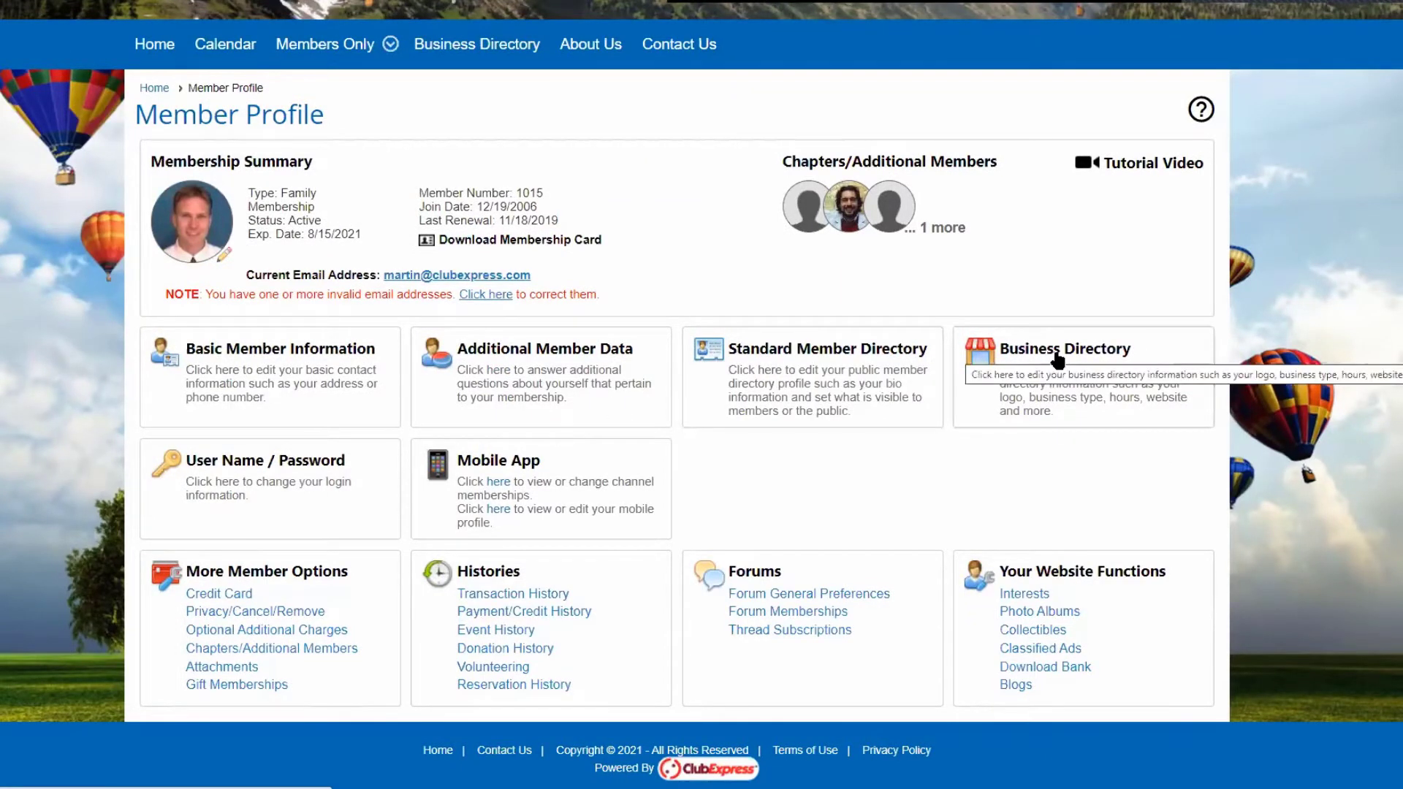
click(824, 358)
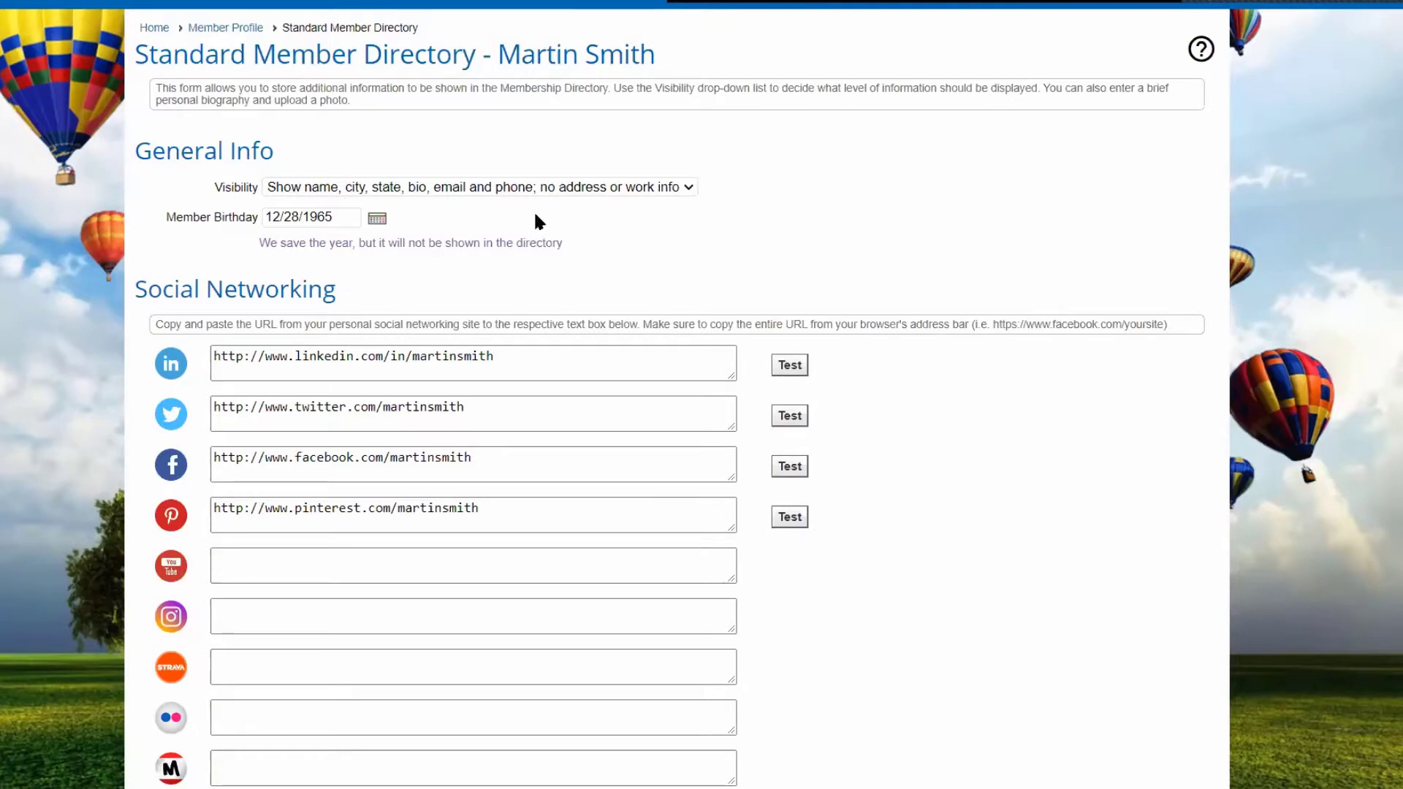
Review the available directory visibility levels, leaving the setting as is, and look over the social networking link fields.
click(690, 189)
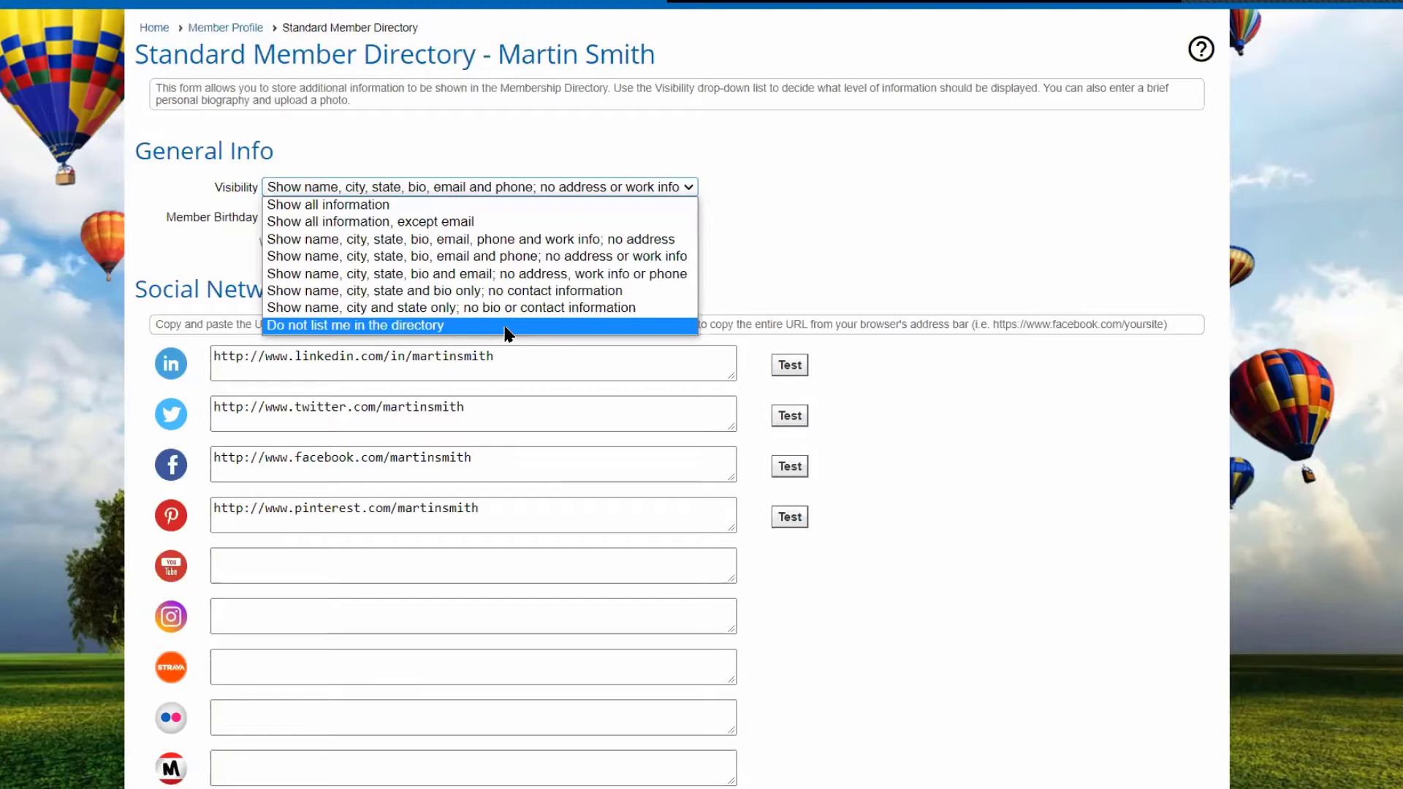
click(1089, 188)
scroll(1090, 188, down, 1)
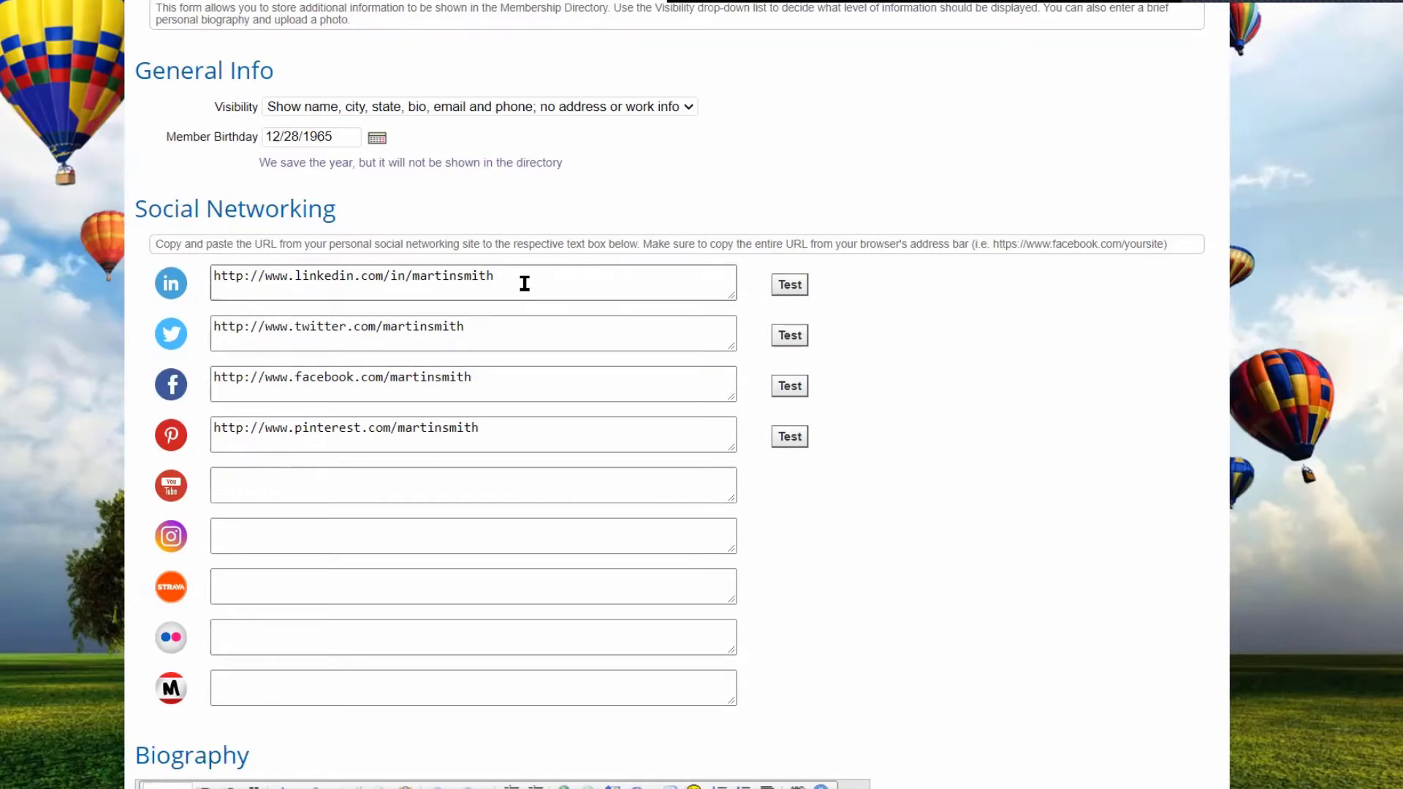
Format the year 2003 in the biography text as bold and red.
scroll(989, 301, down, 8)
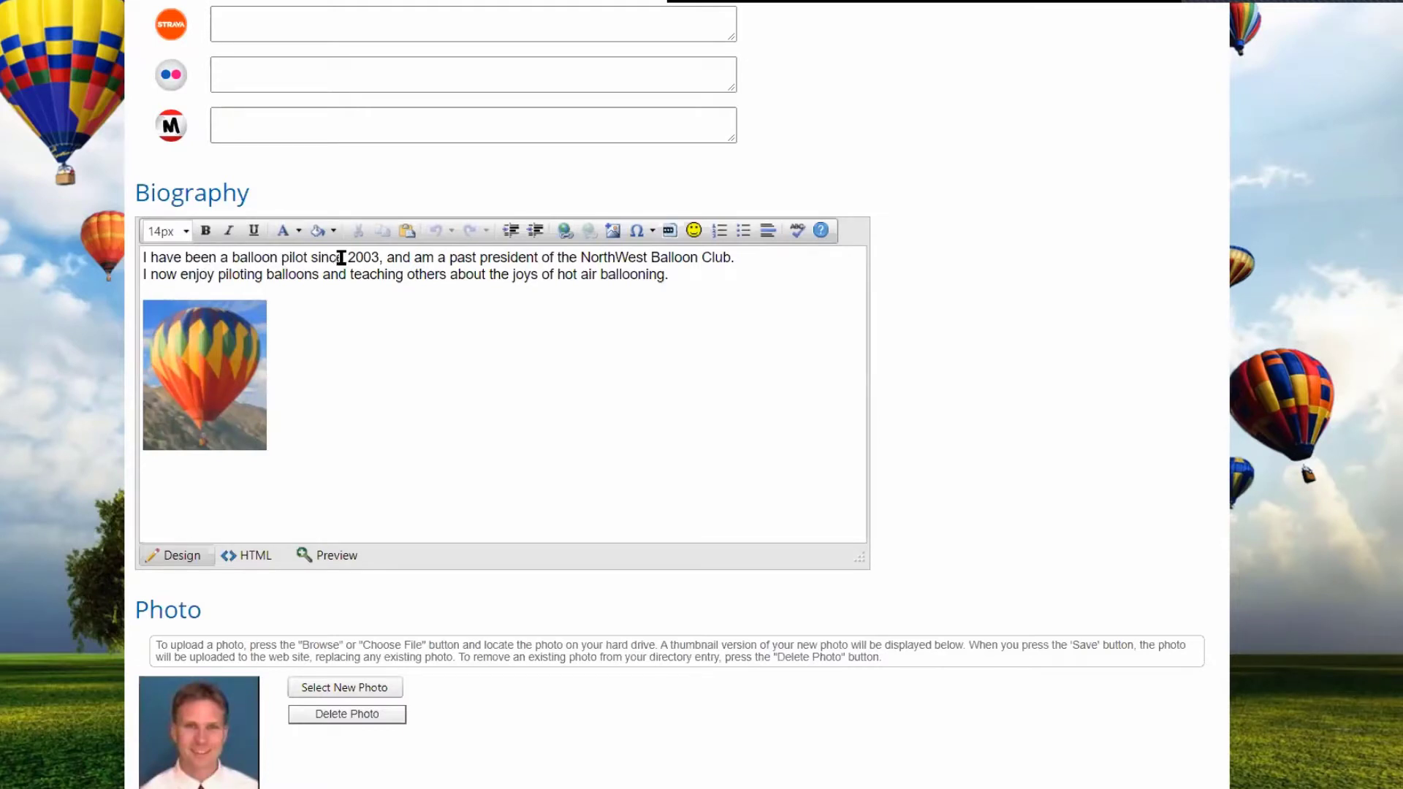
click(381, 258)
key(BackSpace)
text(,)
drag(379, 257, 344, 257)
click(205, 231)
click(299, 233)
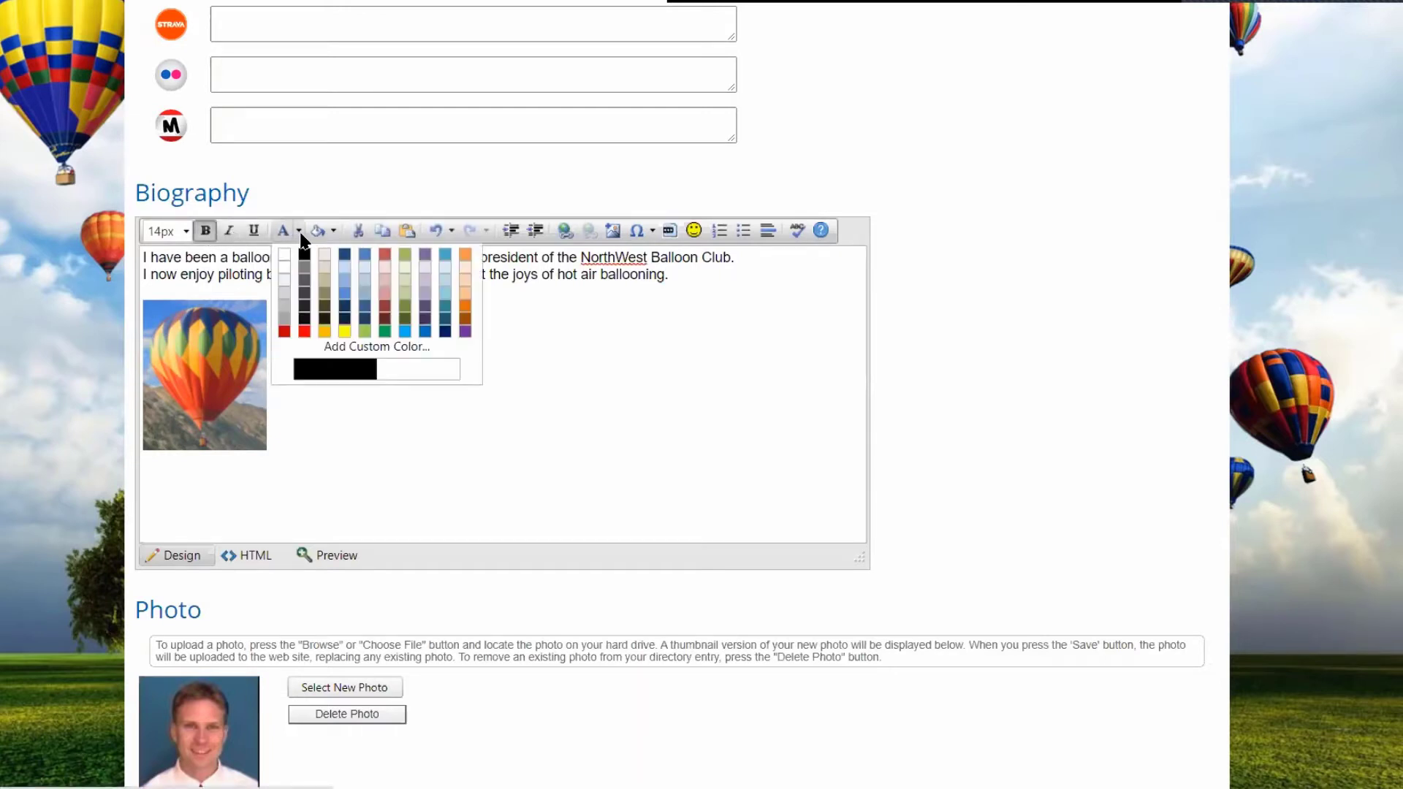
click(285, 331)
click(567, 336)
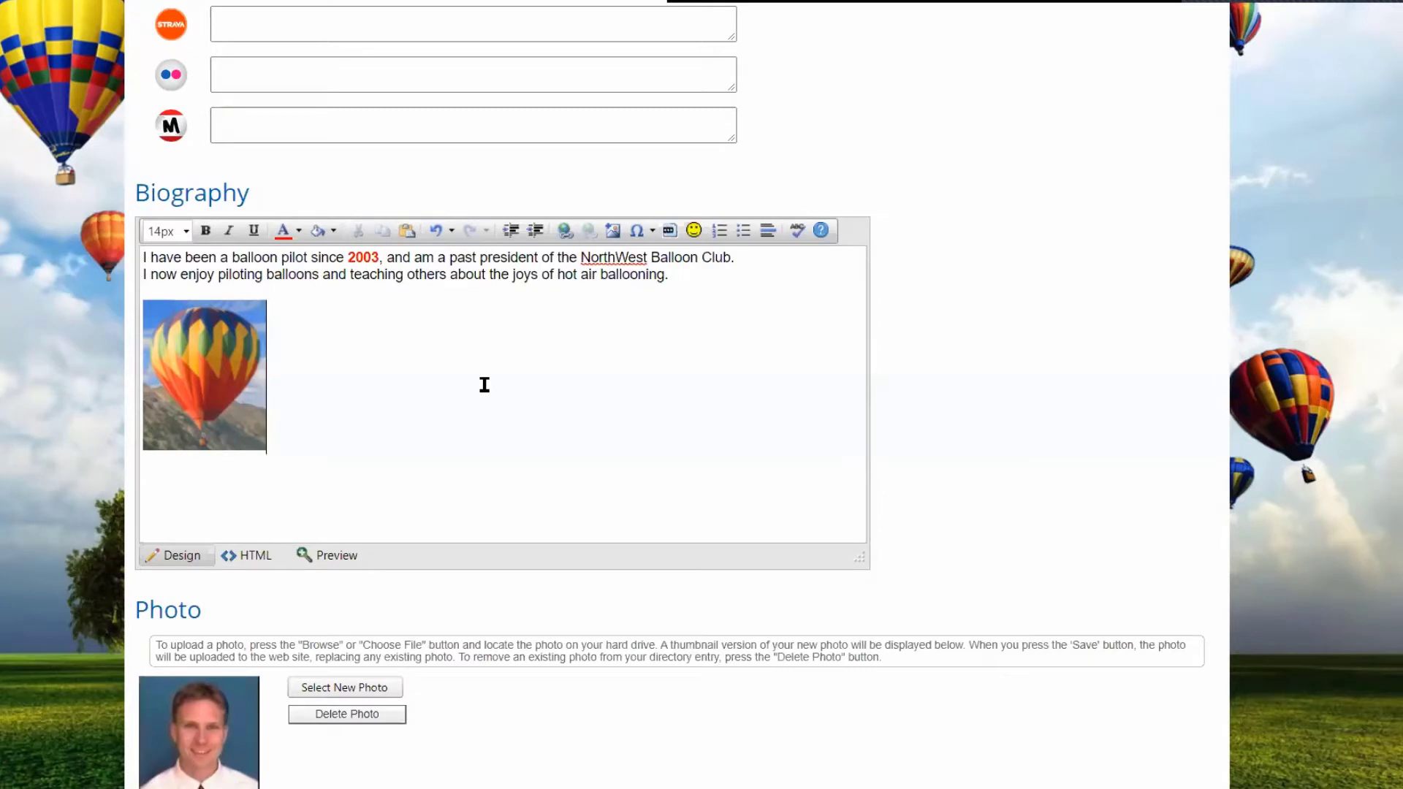
Look over the Photo section, return to the Member Profile without saving, and open the Business Directory profile form.
scroll(928, 325, down, 2)
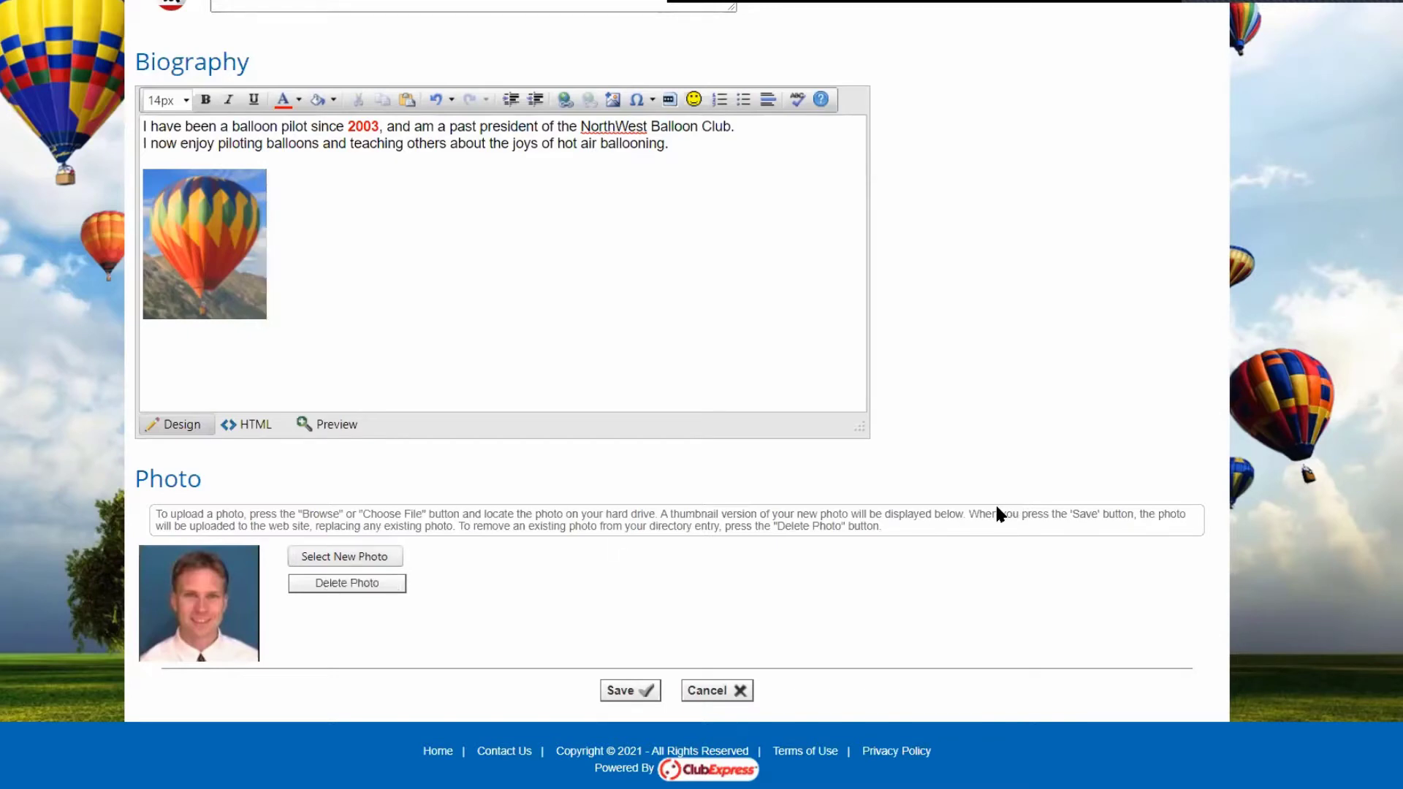
scroll(997, 509, up, 12)
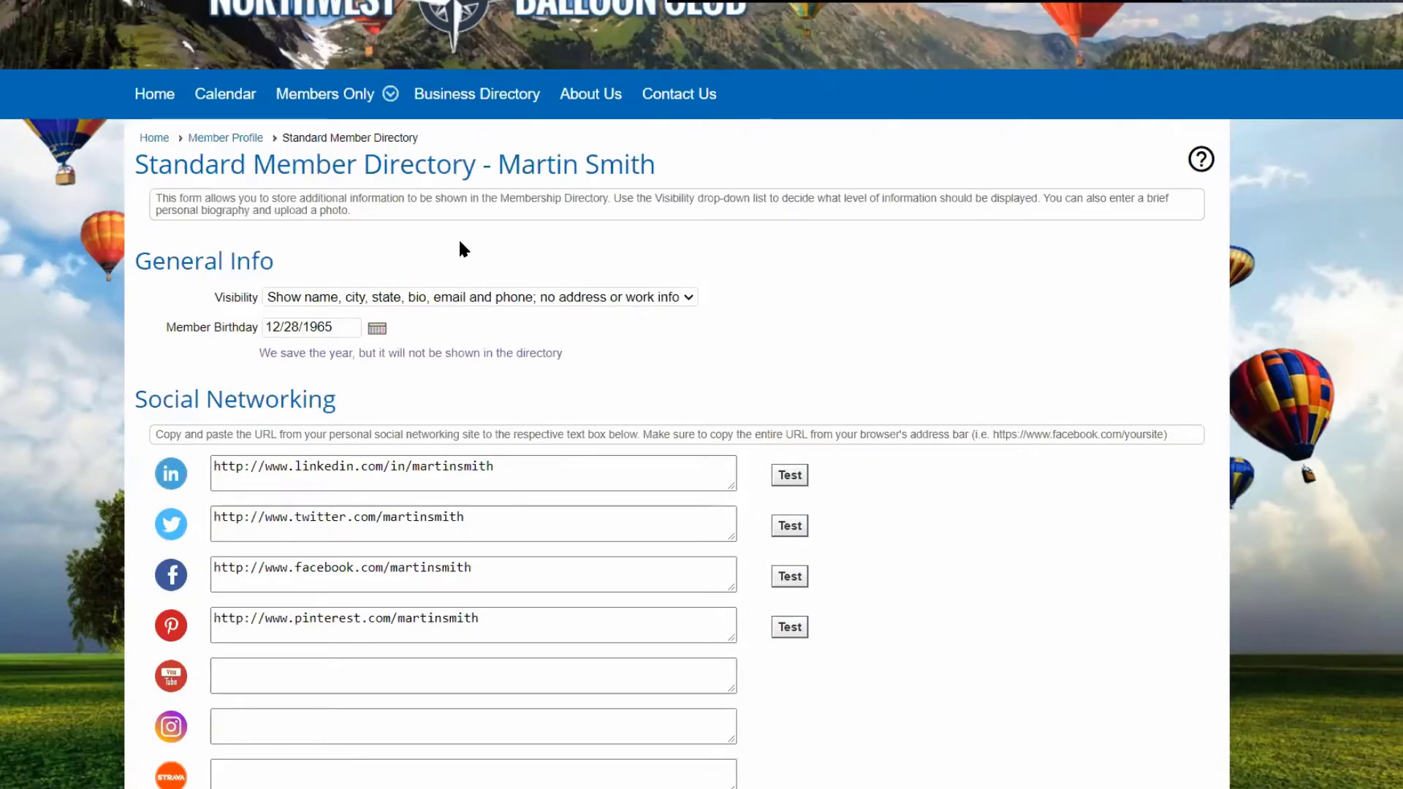
click(217, 139)
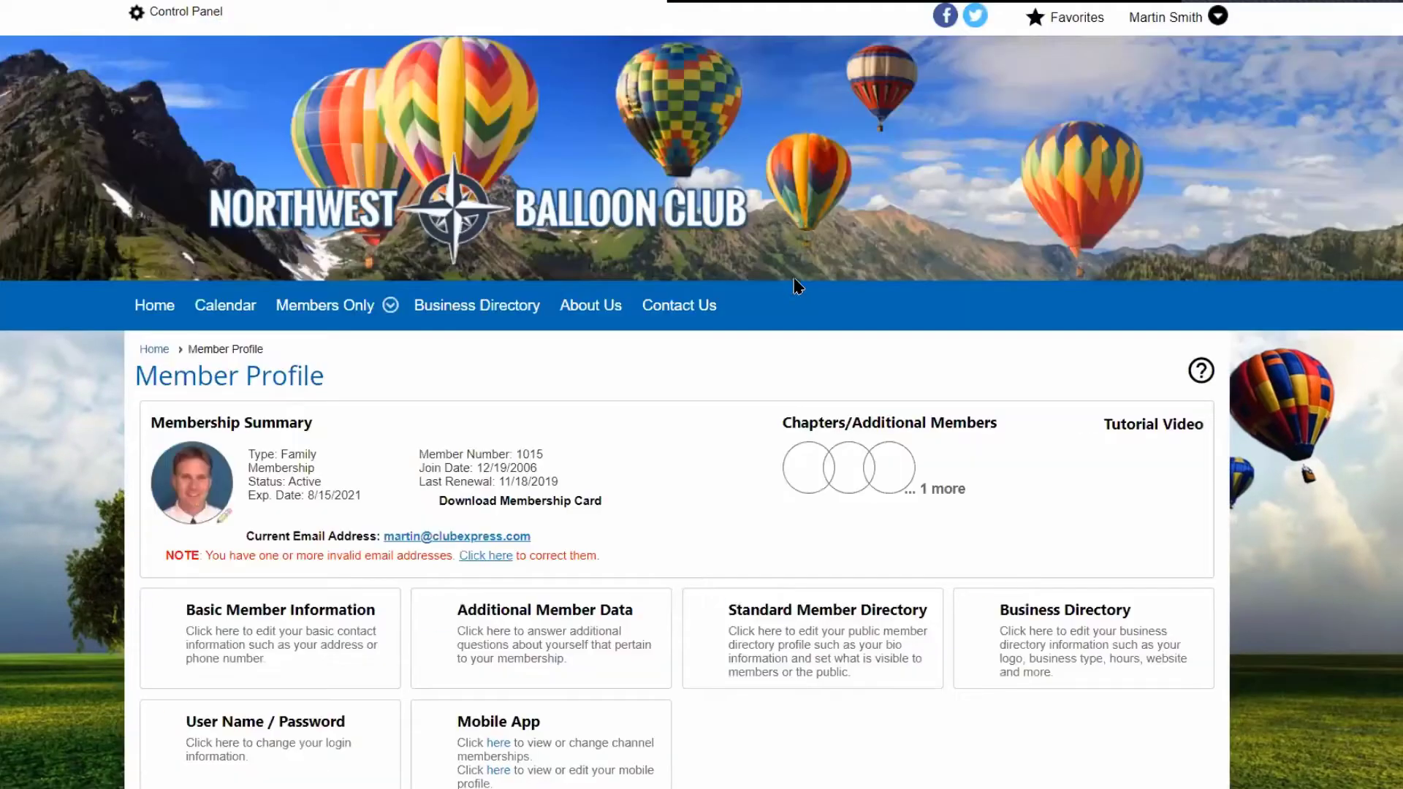
scroll(772, 266, down, 3)
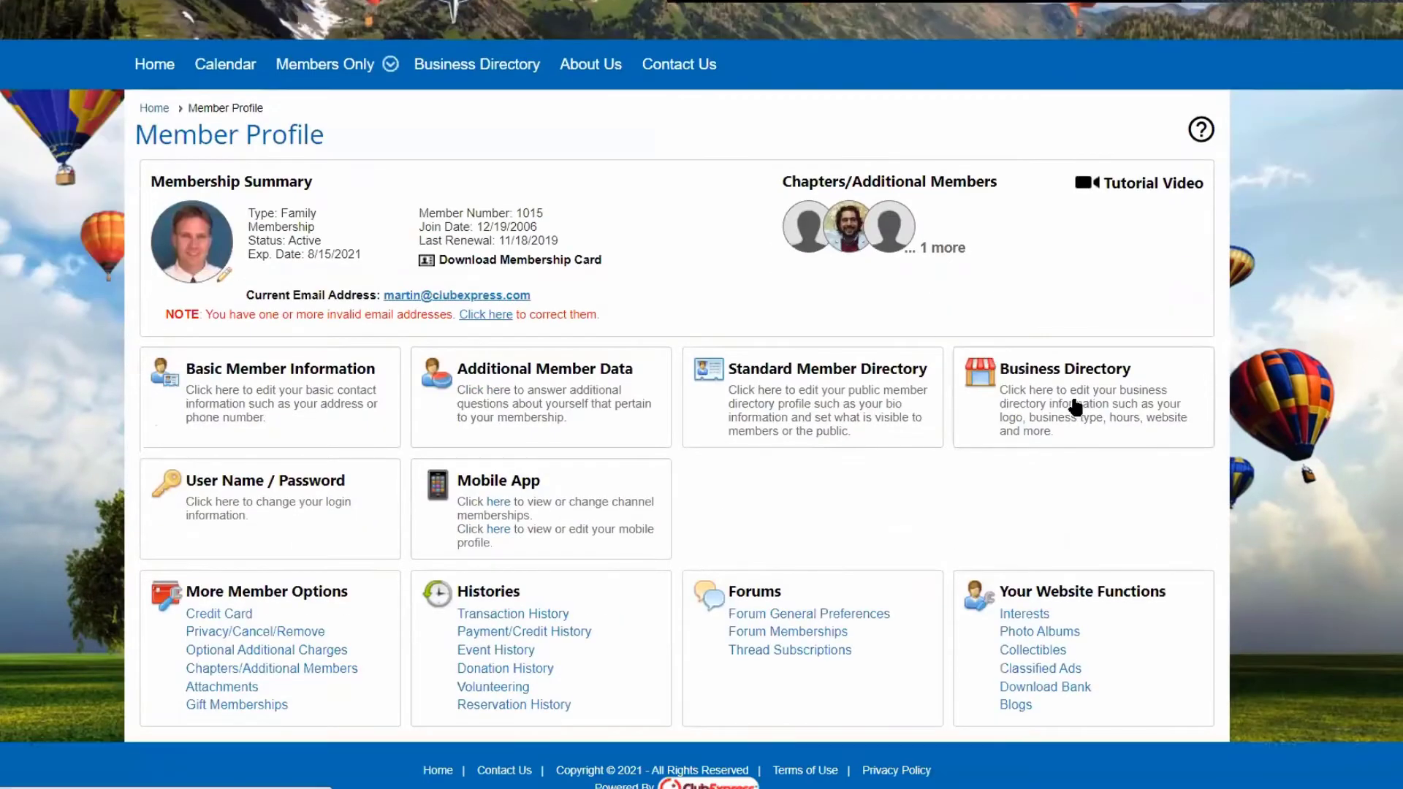
click(1073, 402)
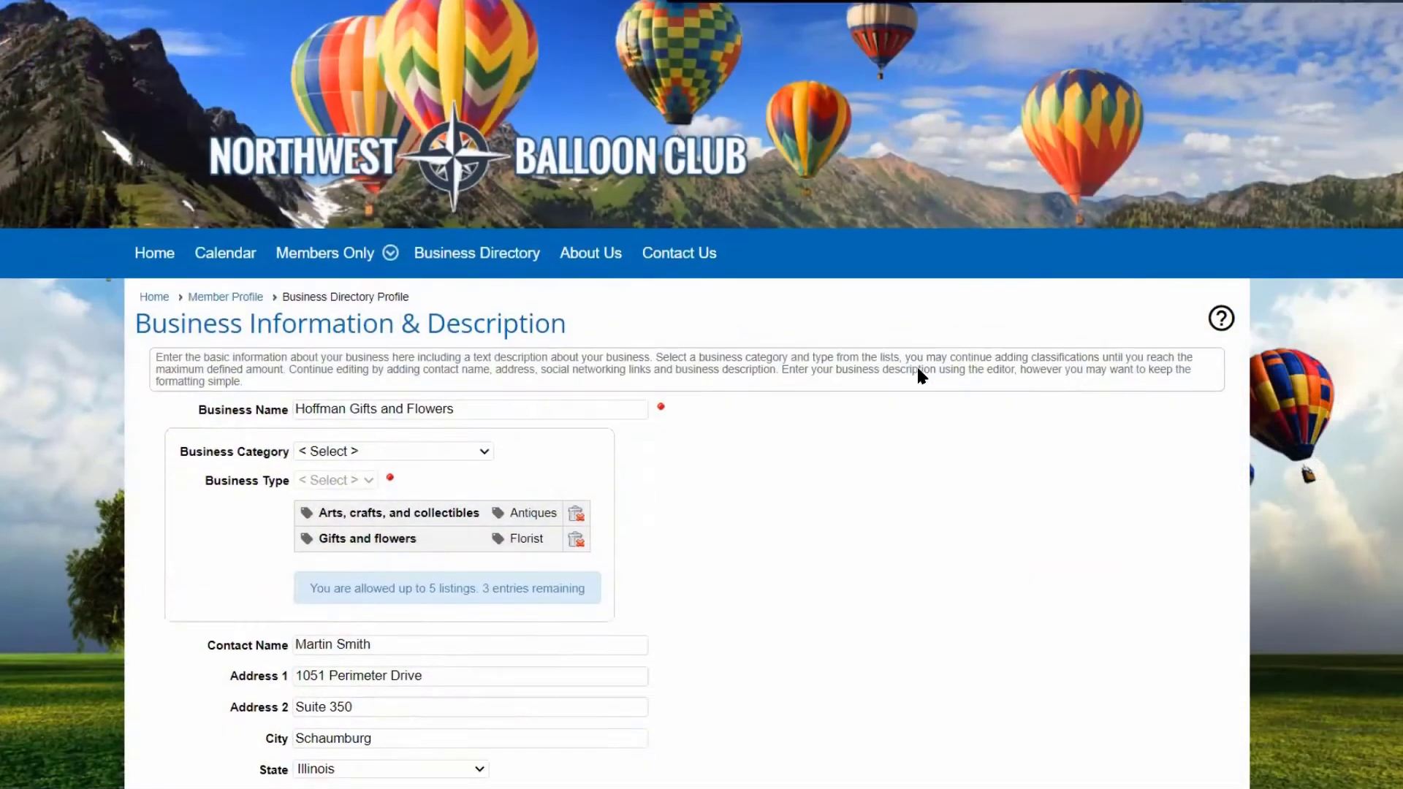
Add the Books and magazines category with the Rare and used books type to the business's classifications.
scroll(917, 367, down, 4)
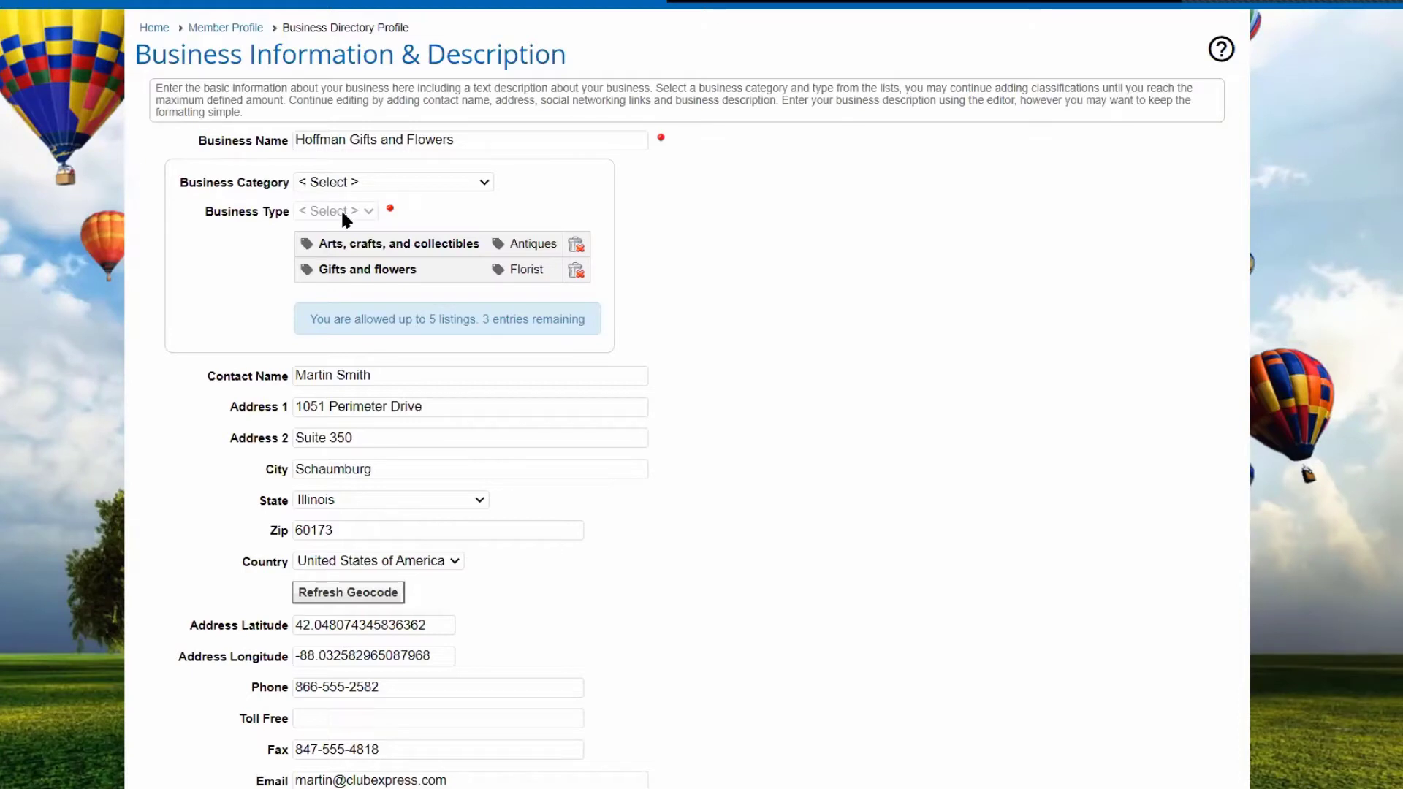
click(482, 188)
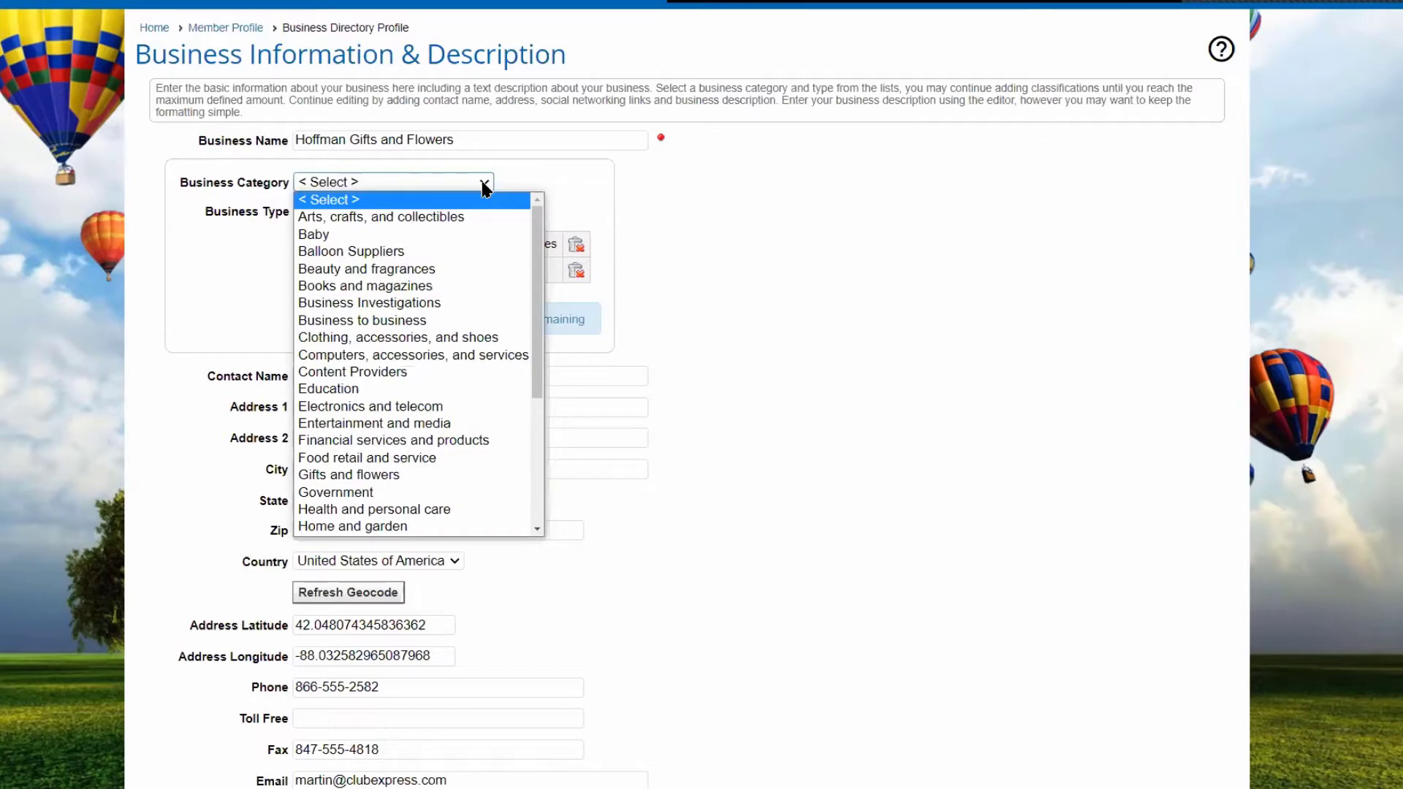
click(411, 287)
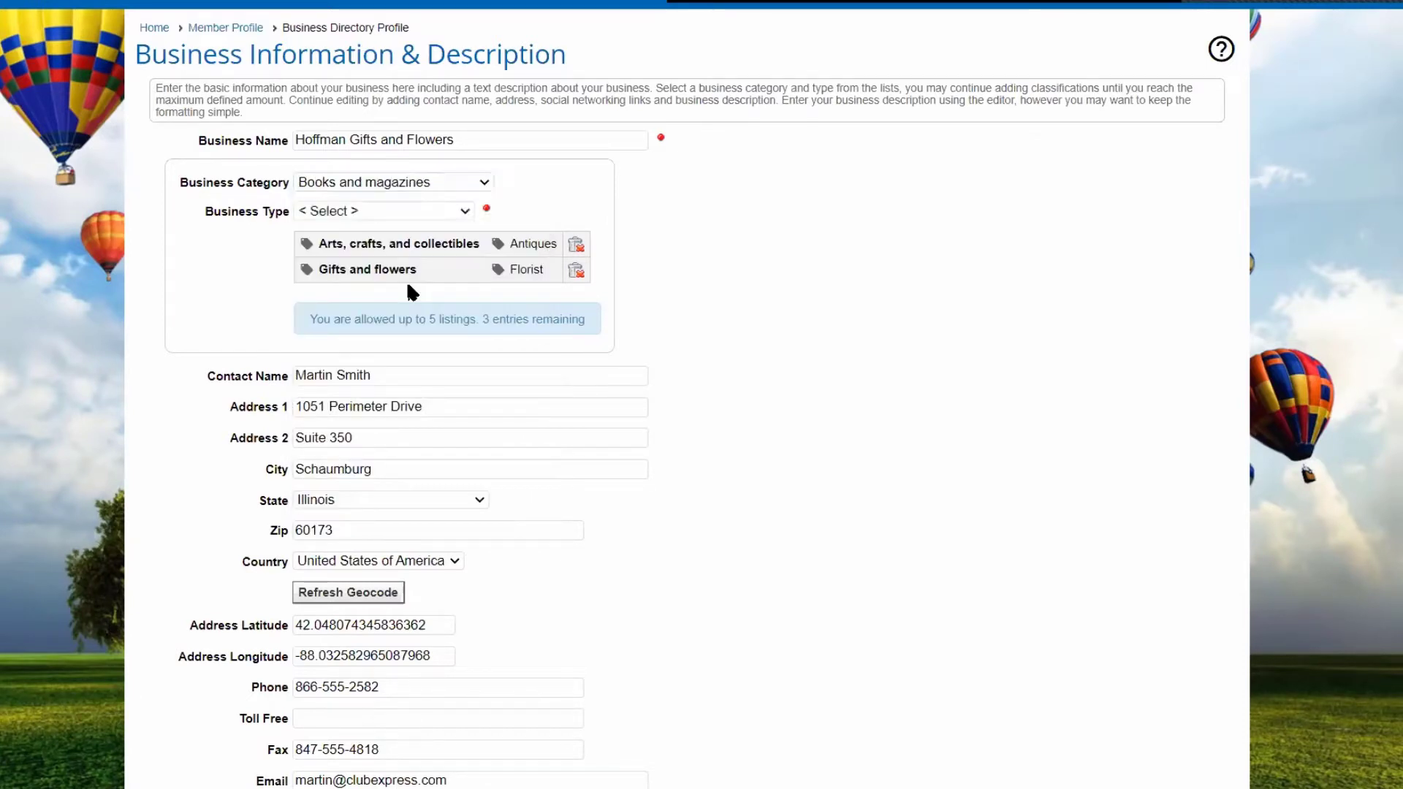
click(464, 210)
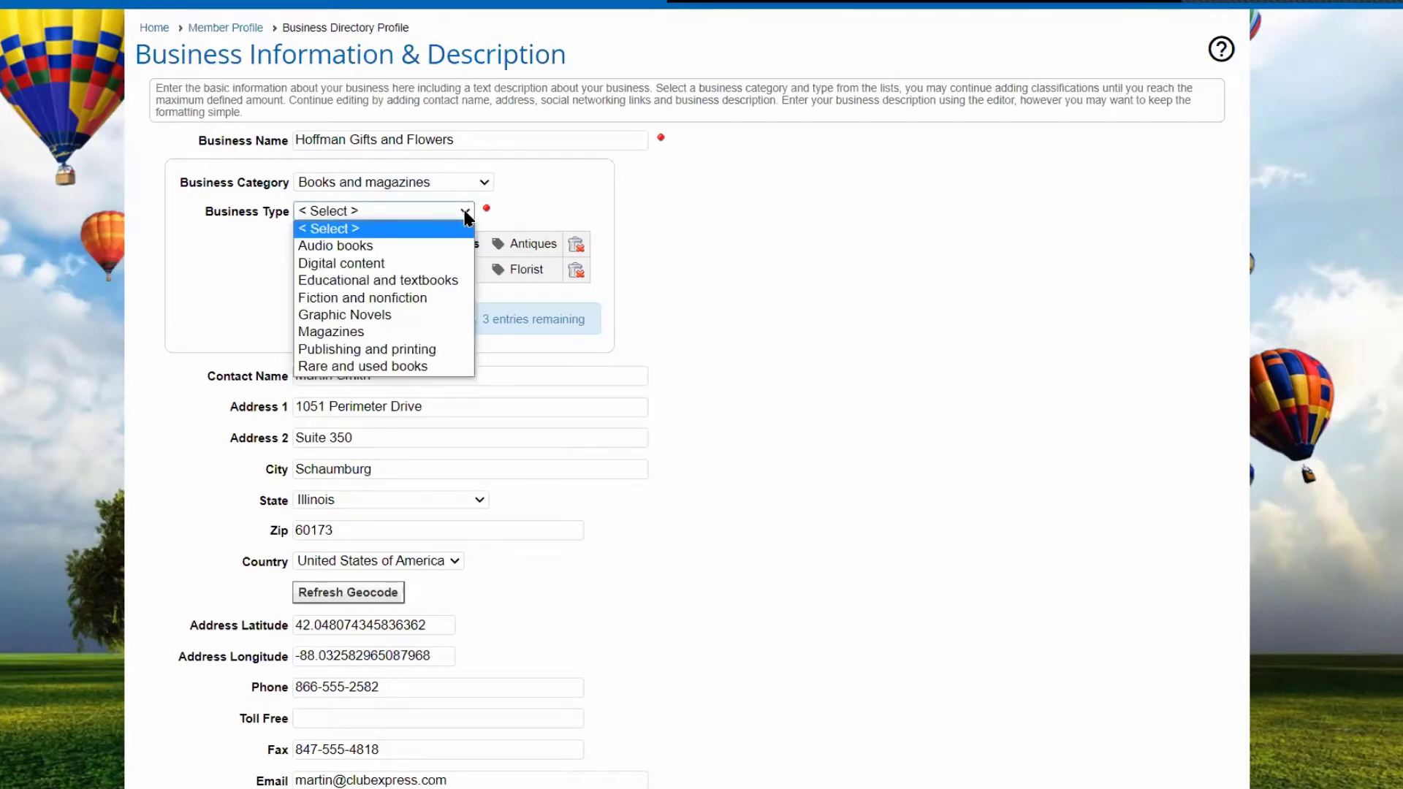
click(407, 368)
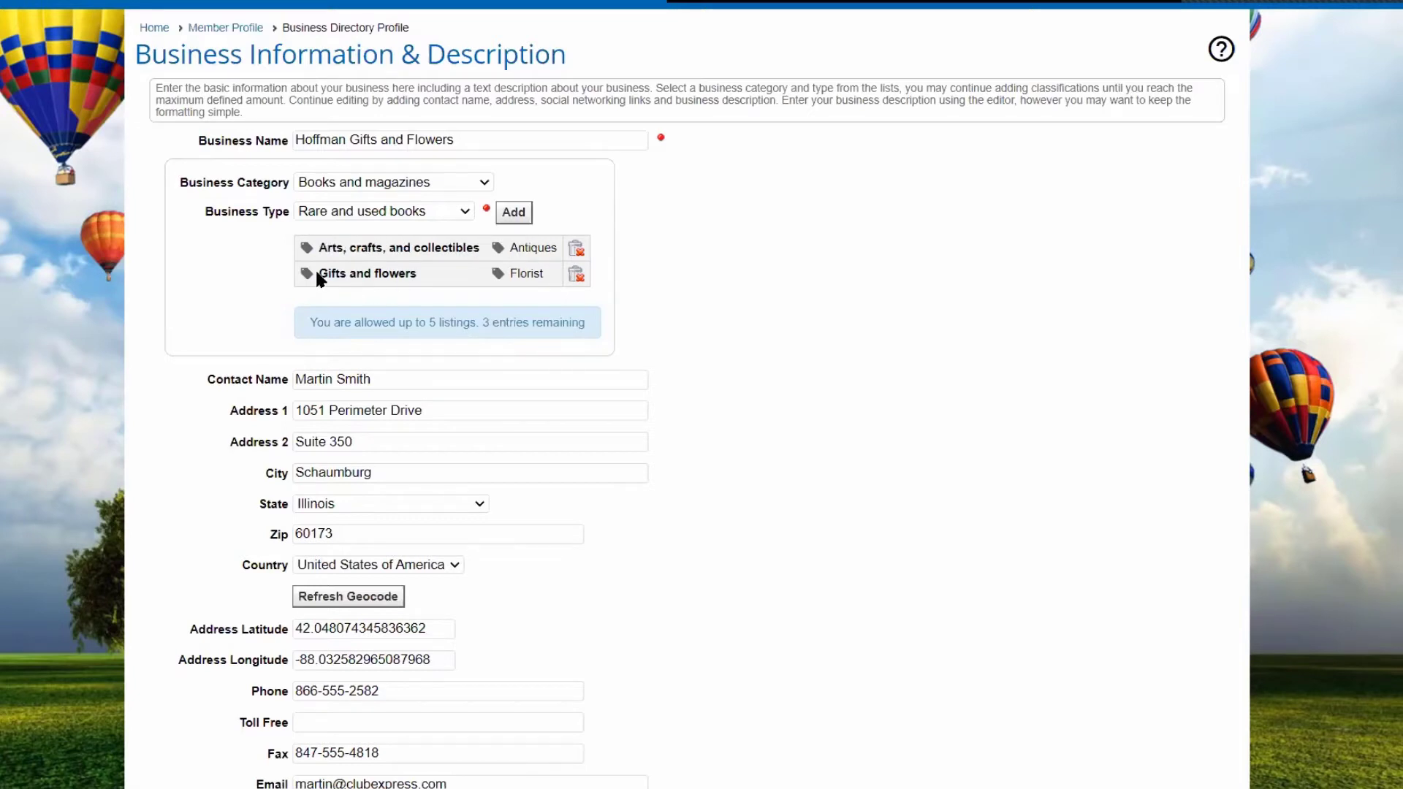
click(514, 212)
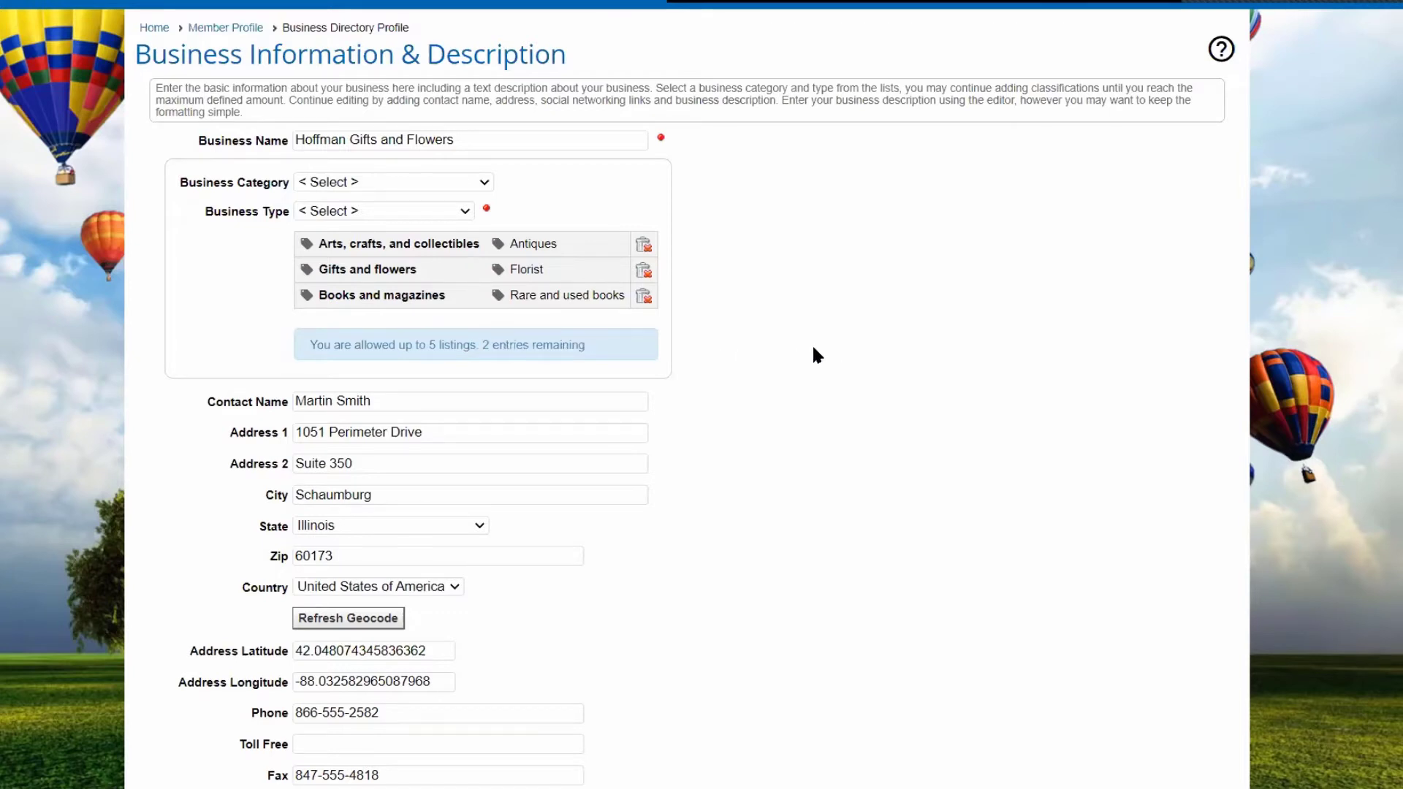
scroll(816, 354, down, 2)
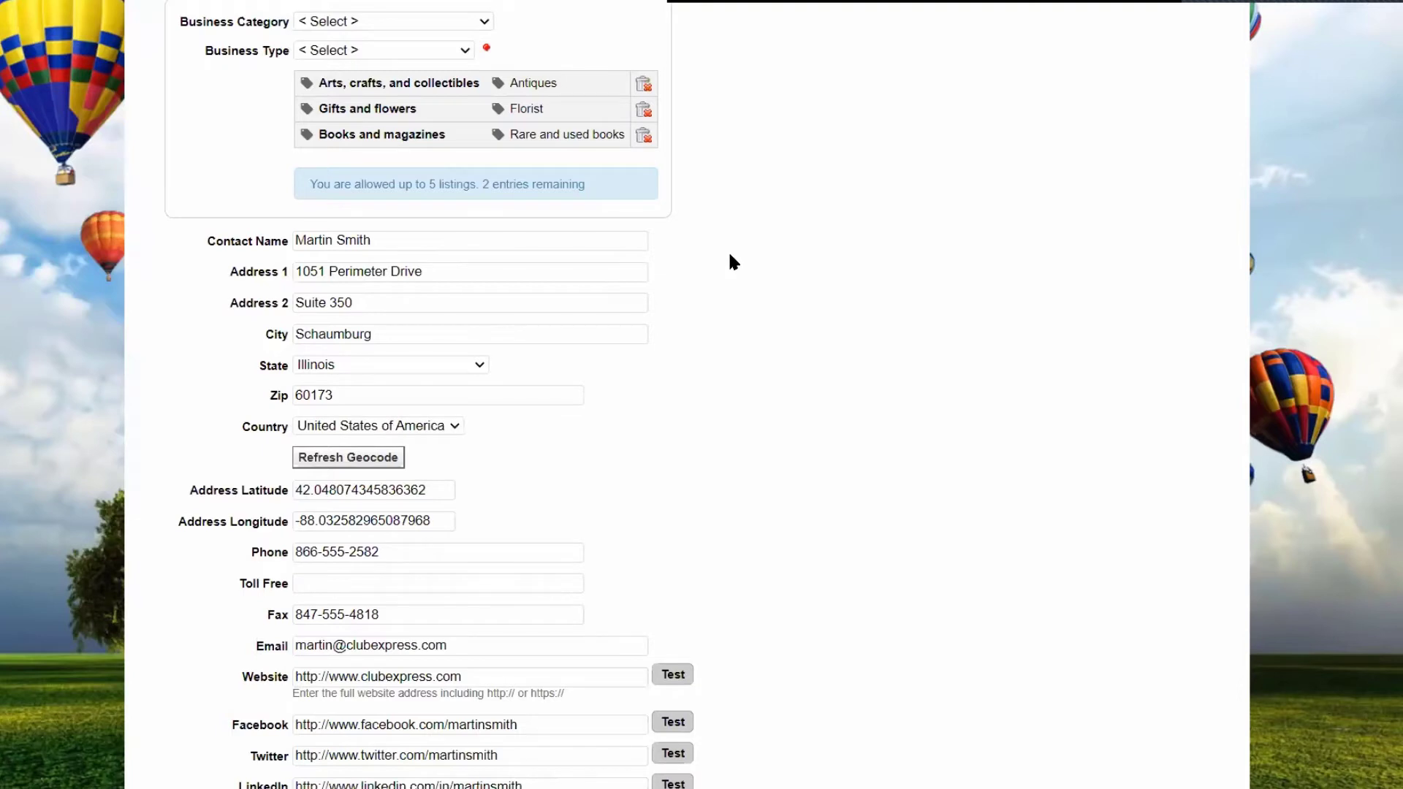
Look over the business listing's address, geocode, contact, social link, Languages Spoken and Special Offers fields.
scroll(635, 295, down, 1)
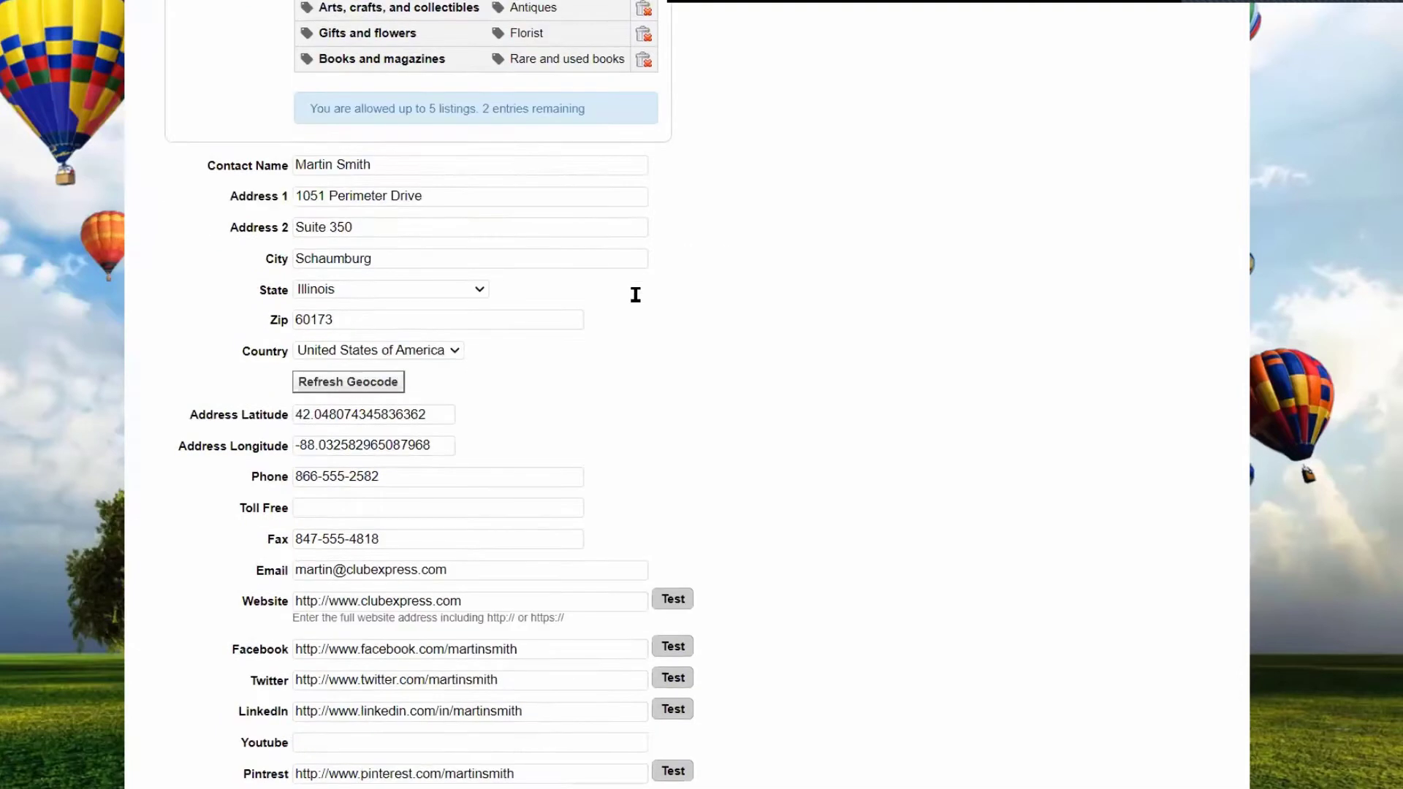
scroll(635, 294, down, 2)
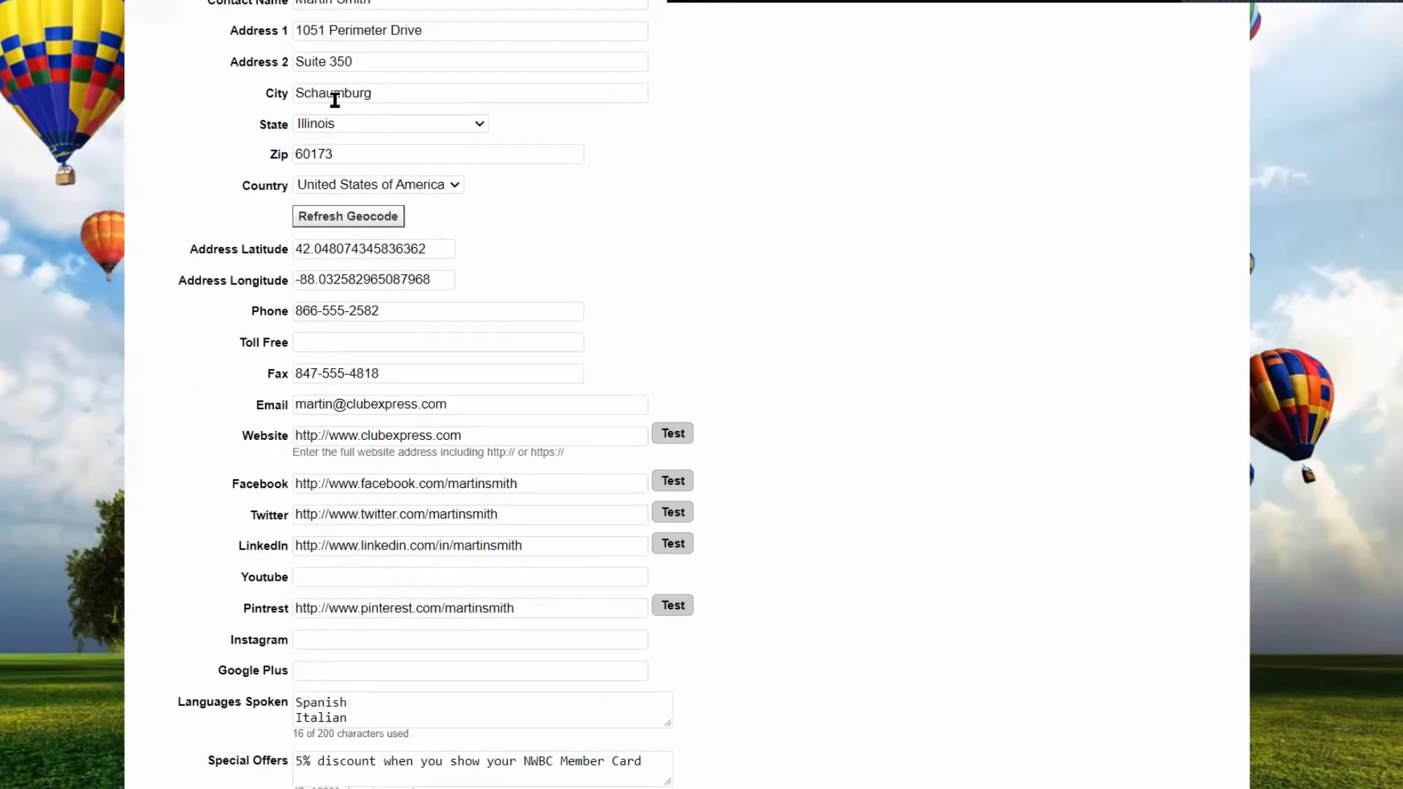
click(345, 219)
scroll(633, 195, down, 3)
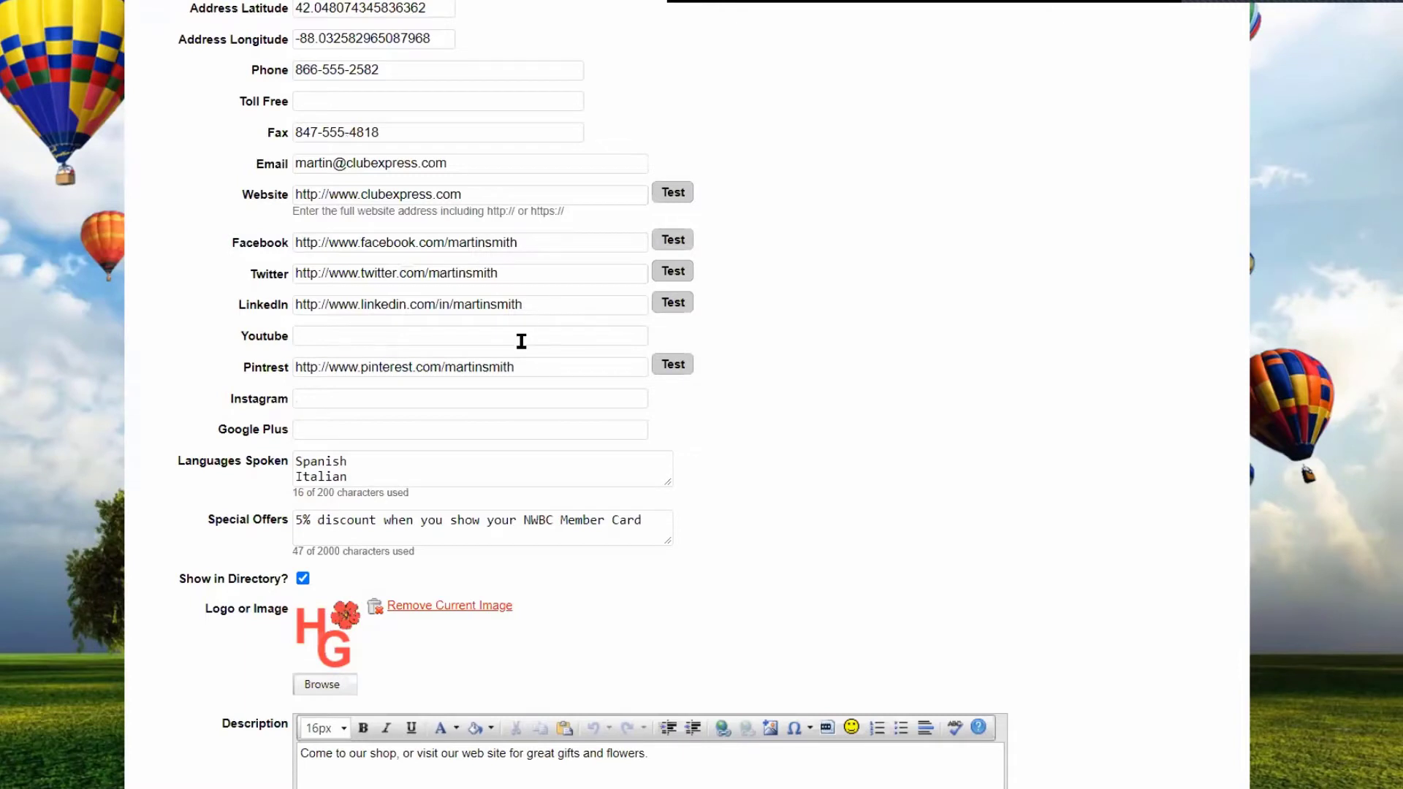
scroll(521, 341, down, 1)
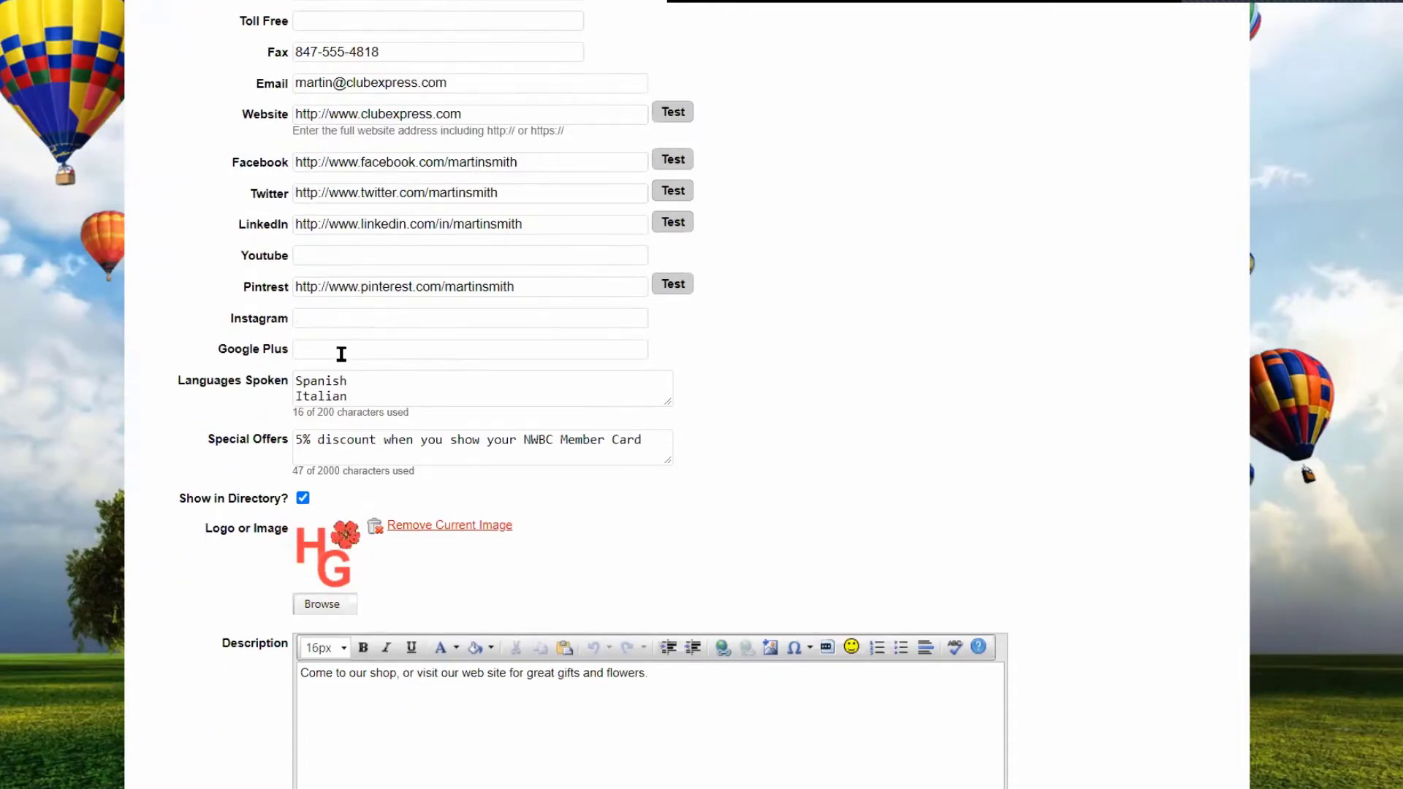
click(406, 393)
scroll(769, 361, down, 2)
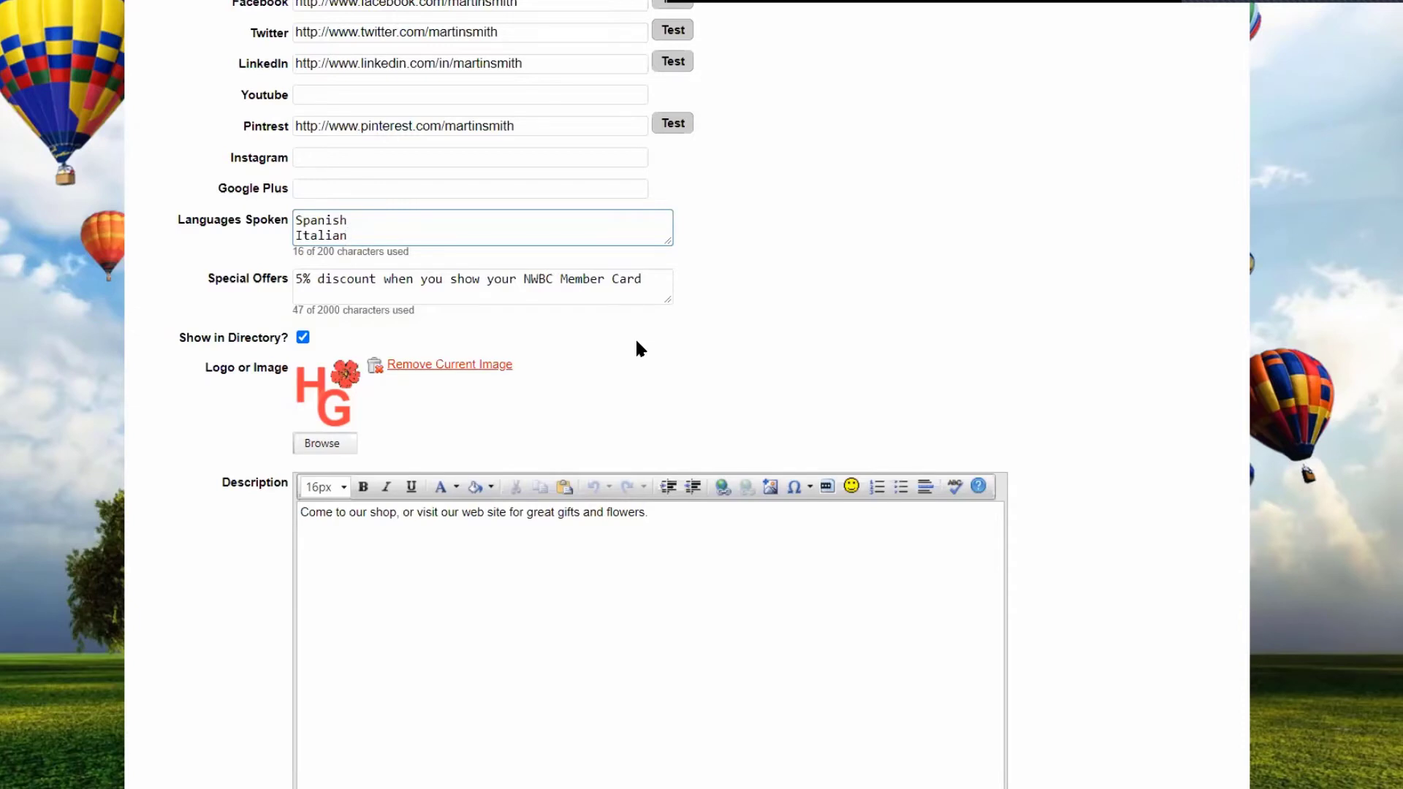
scroll(634, 336, down, 2)
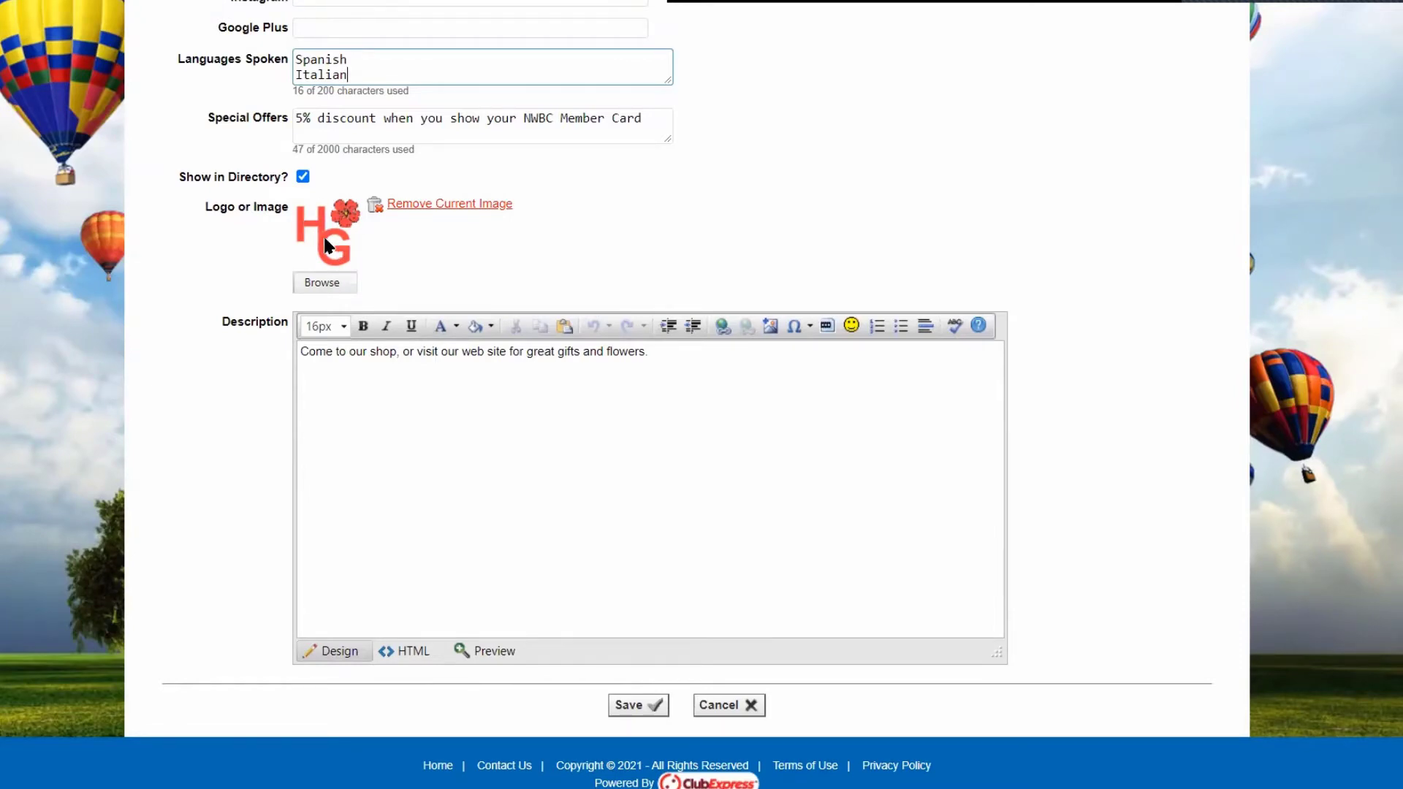
Recheck the business listing form through its logo and description editor, and save the listing.
scroll(515, 255, up, 14)
scroll(518, 260, down, 3)
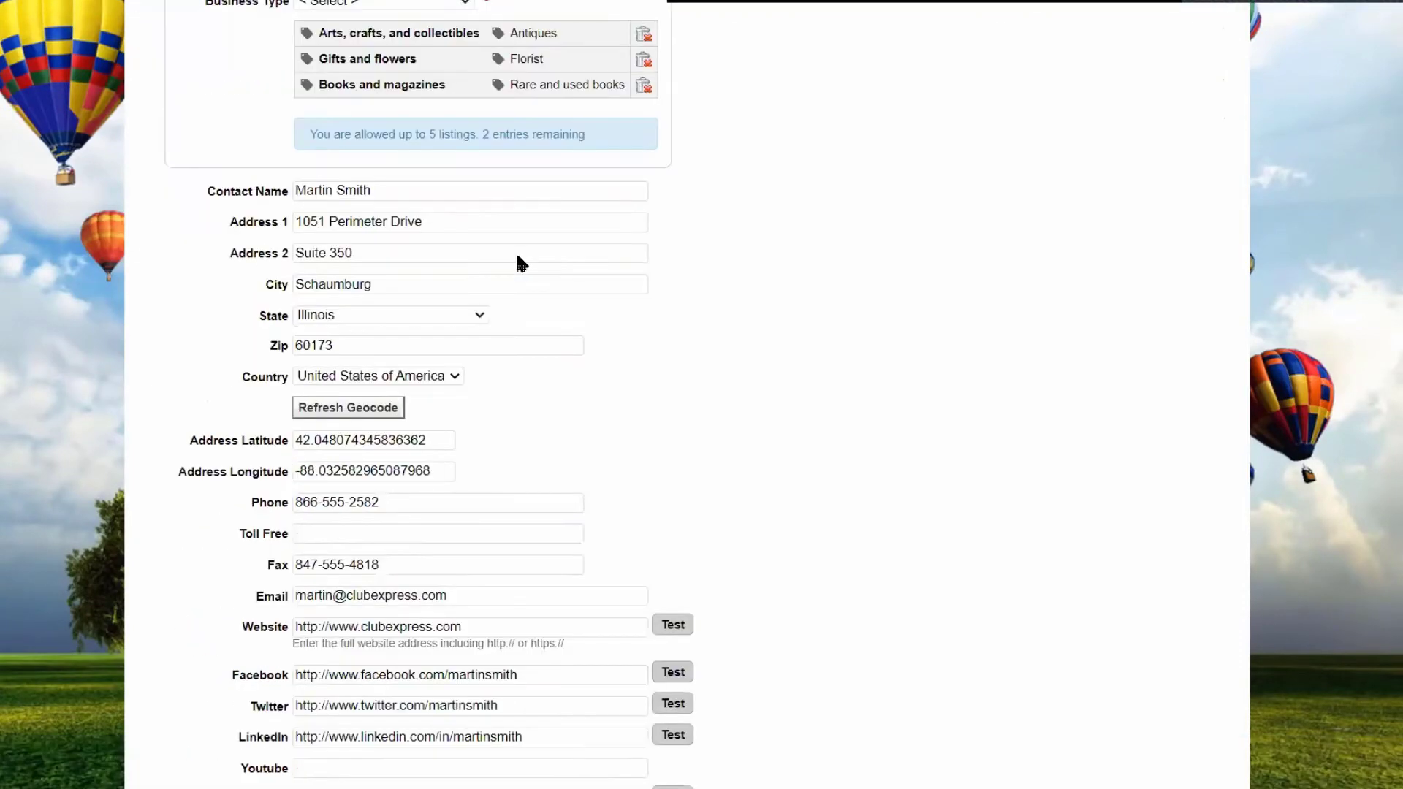
scroll(520, 262, down, 8)
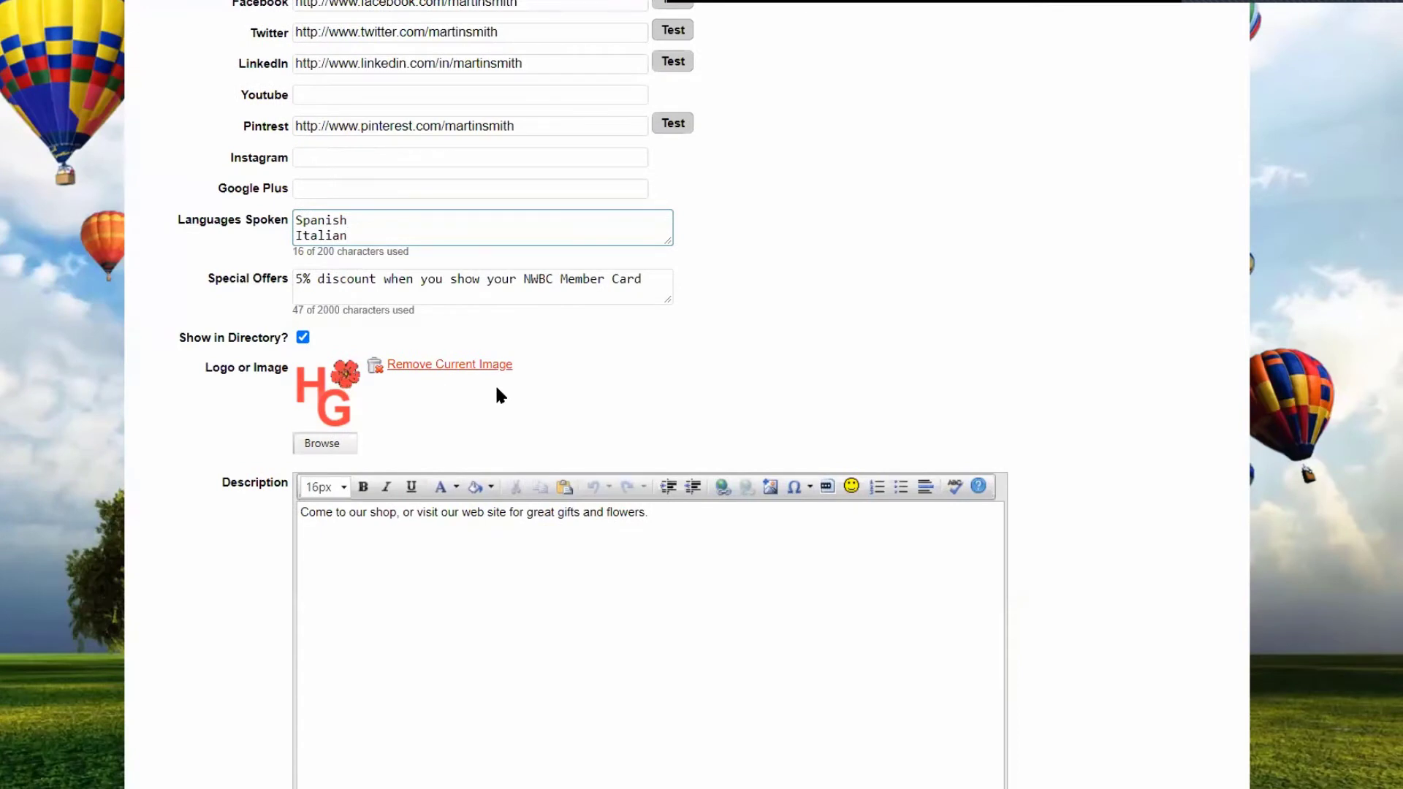
scroll(490, 391, down, 3)
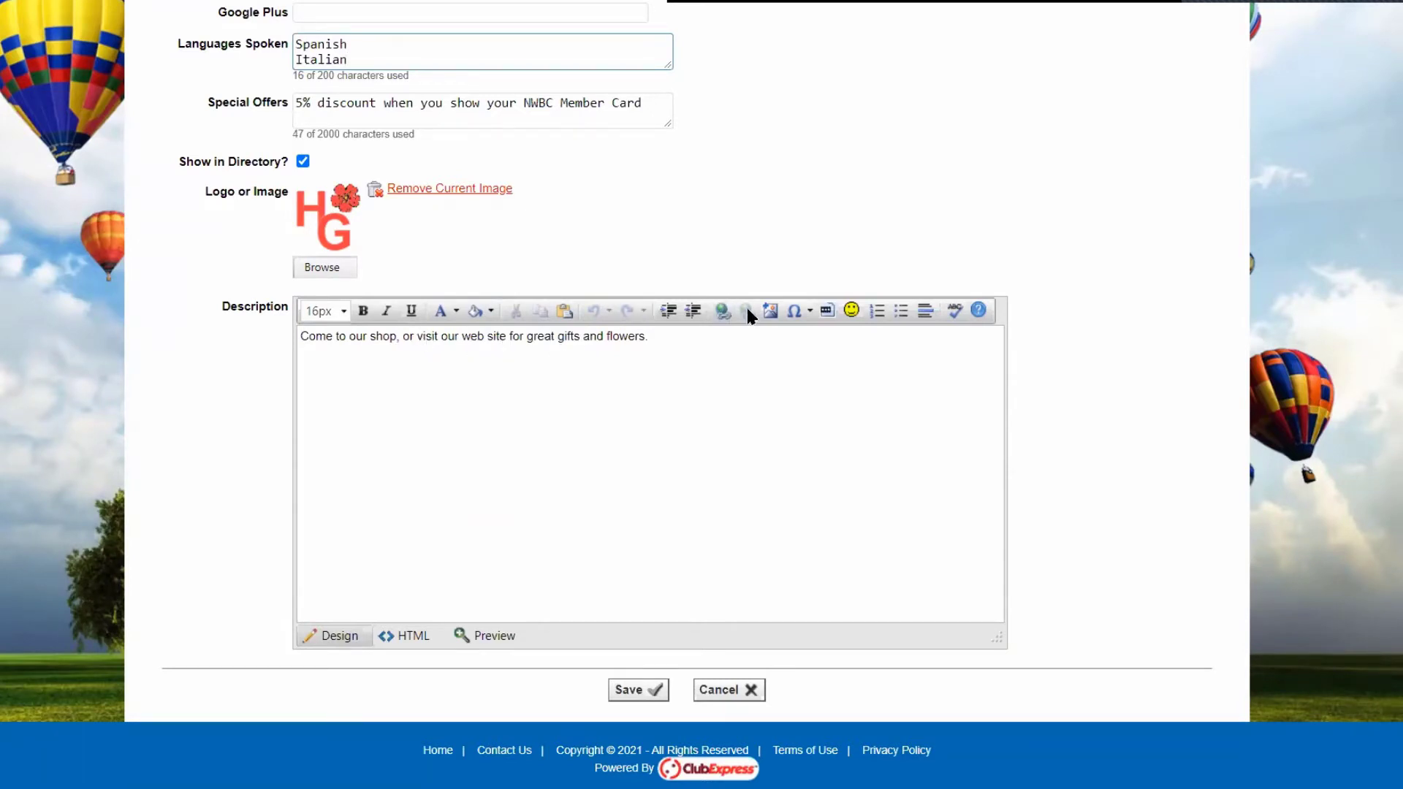
click(771, 312)
click(646, 691)
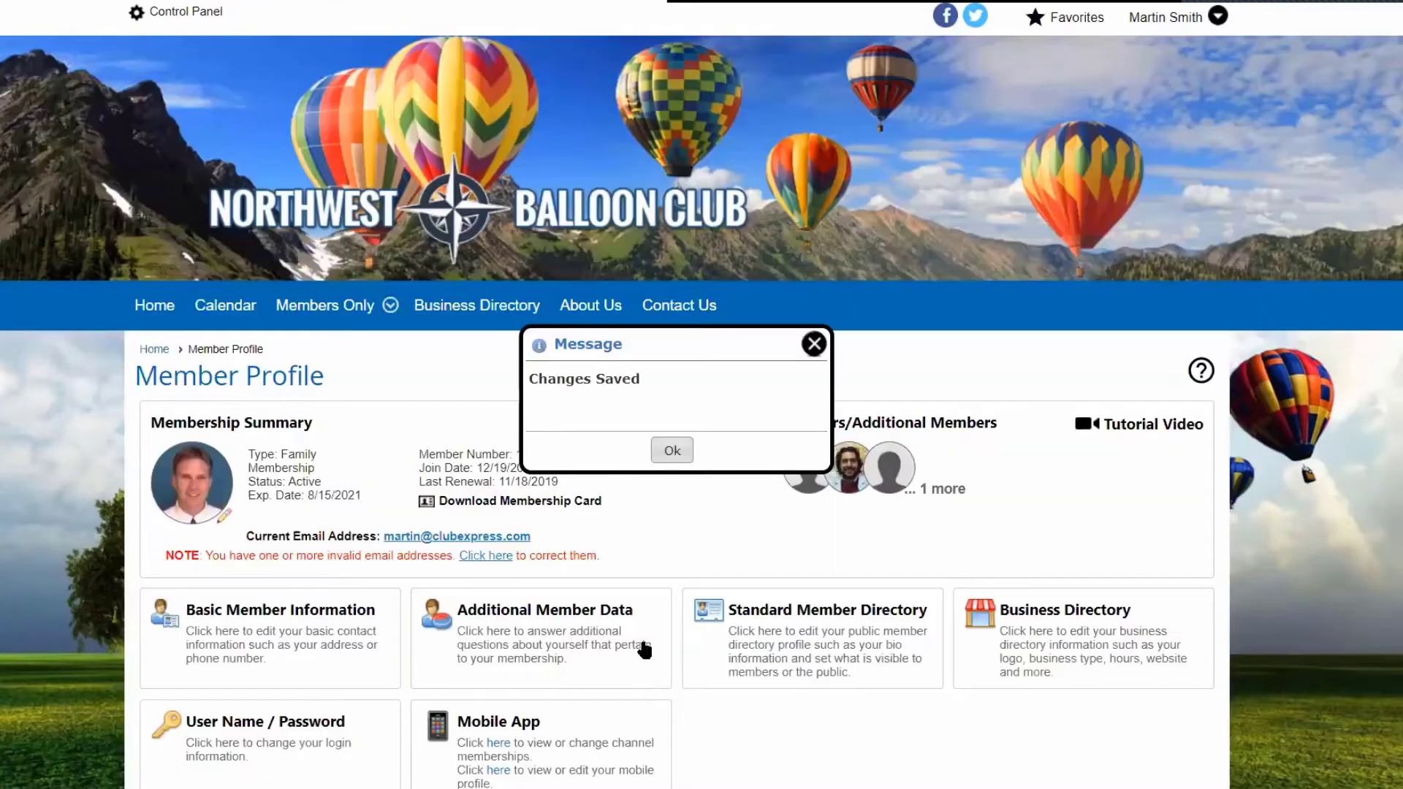
Go to the Business Directory and open the Hoffman Gifts and Flowers listing under Antiques.
click(468, 307)
scroll(834, 358, down, 5)
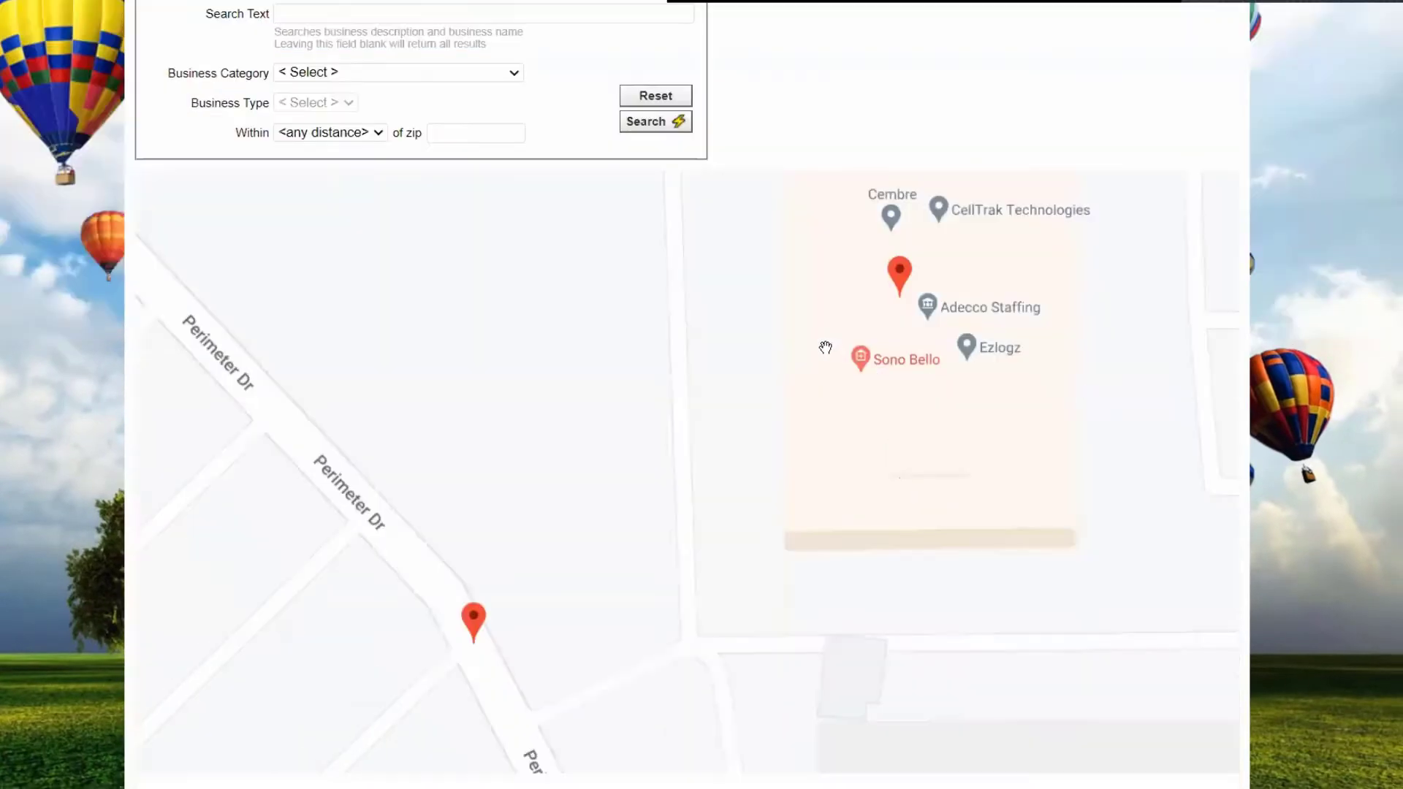
scroll(824, 347, down, 8)
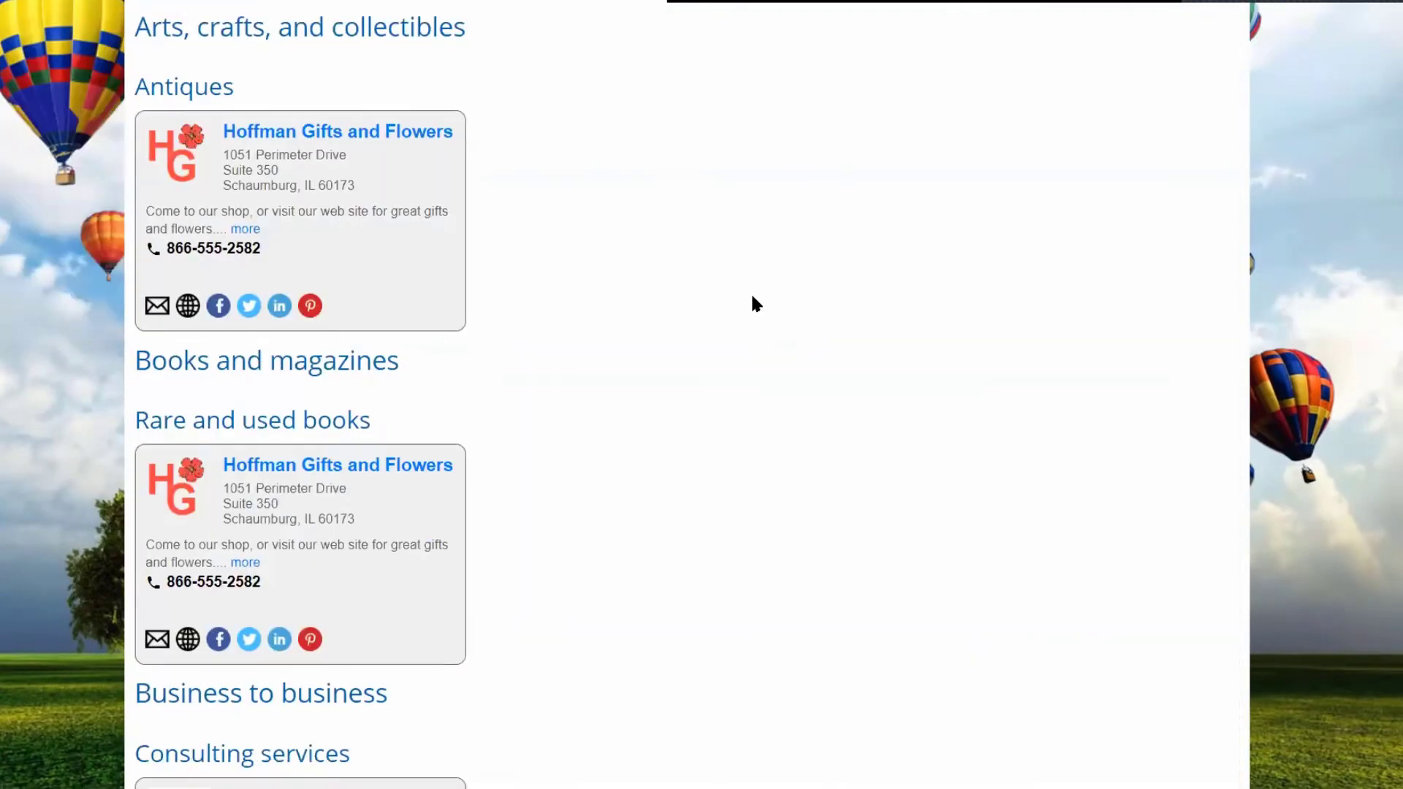
click(367, 136)
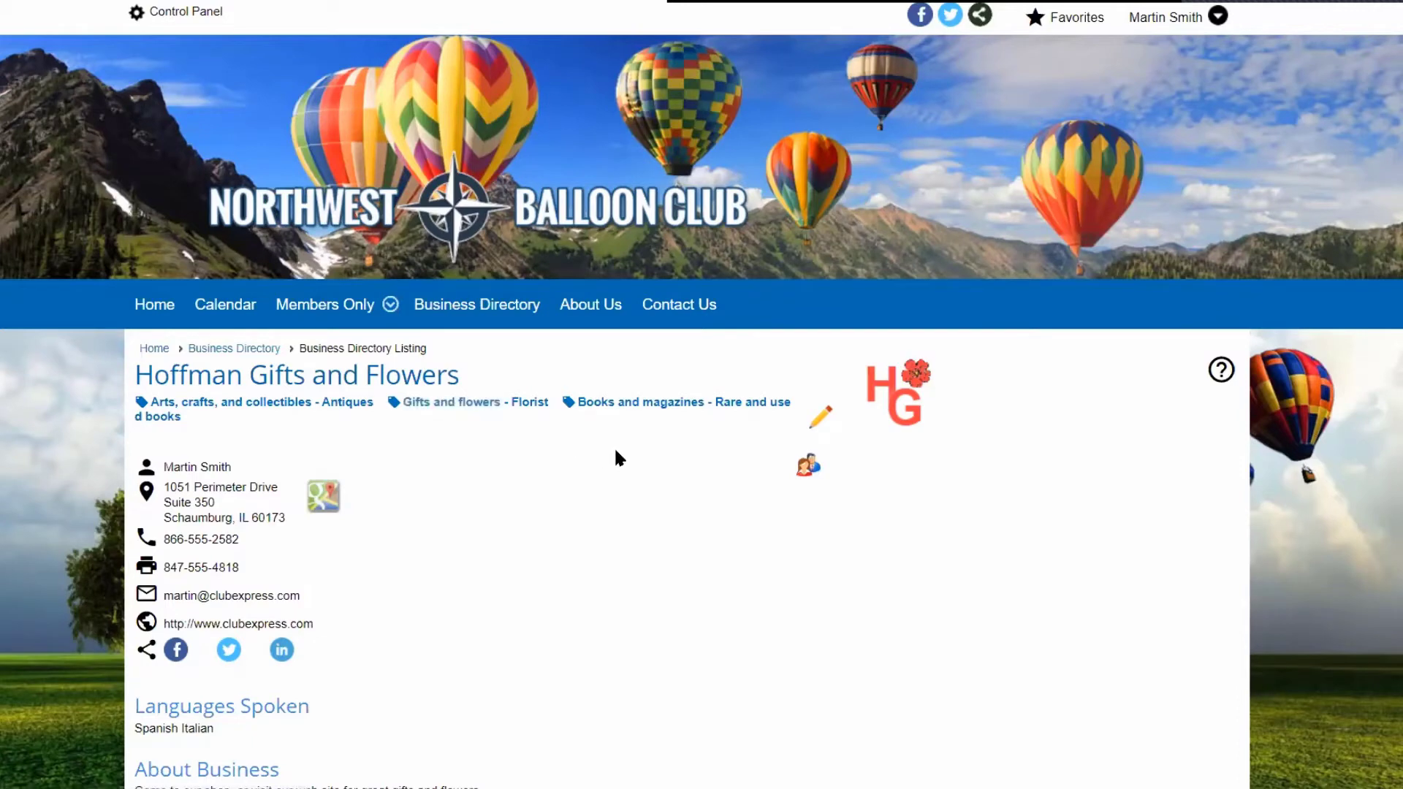
Review the business listing's contact details, languages, description, special offers and additional information.
scroll(617, 458, down, 3)
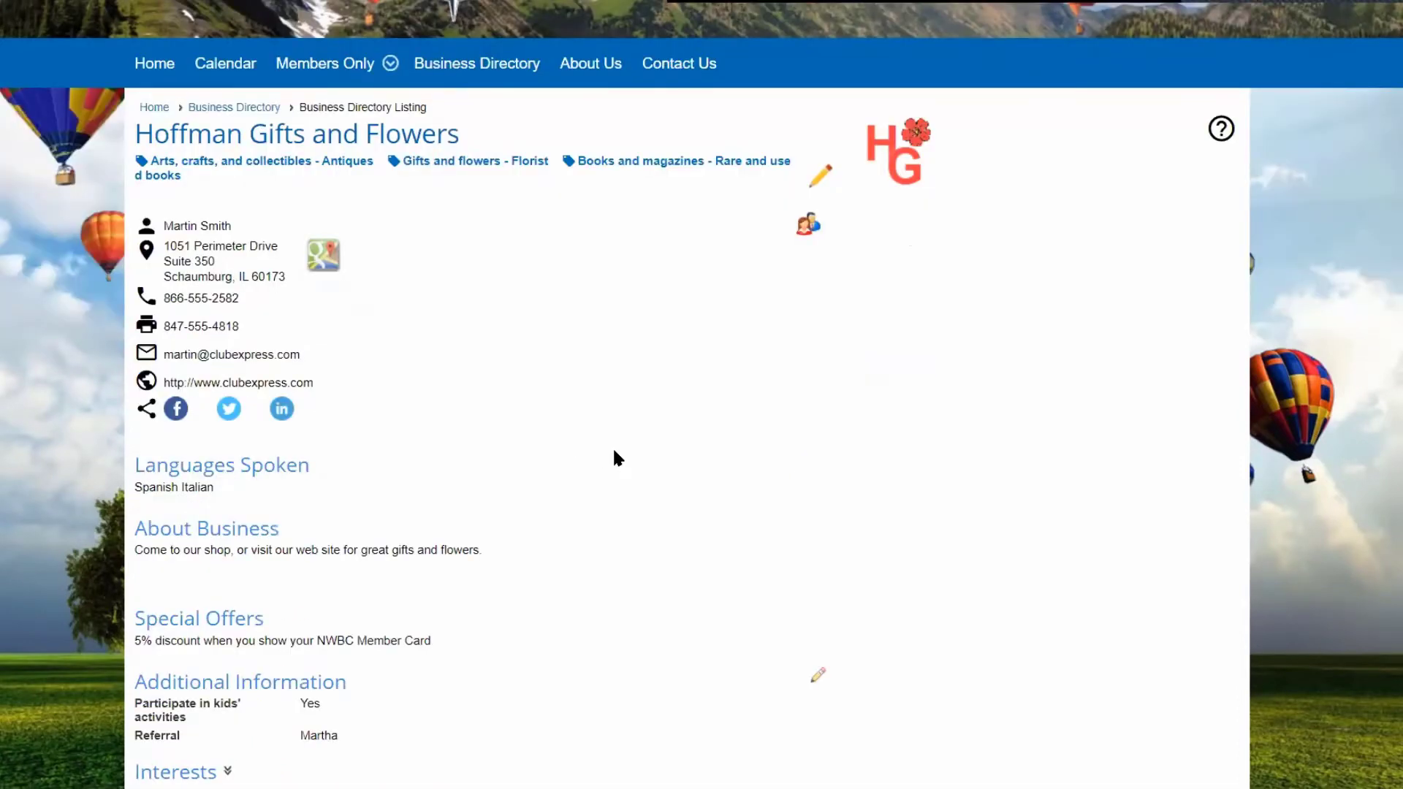
scroll(617, 457, down, 2)
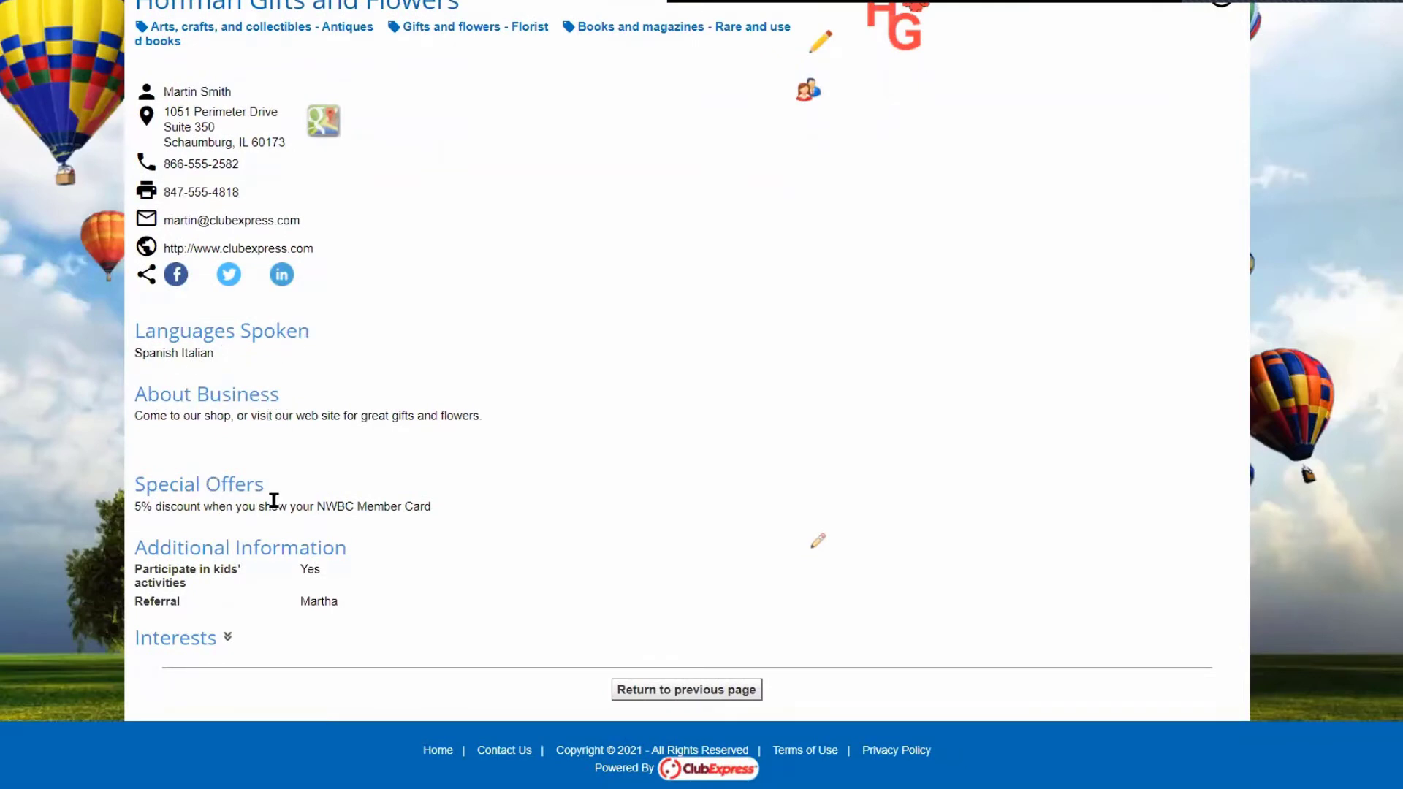
scroll(888, 415, up, 5)
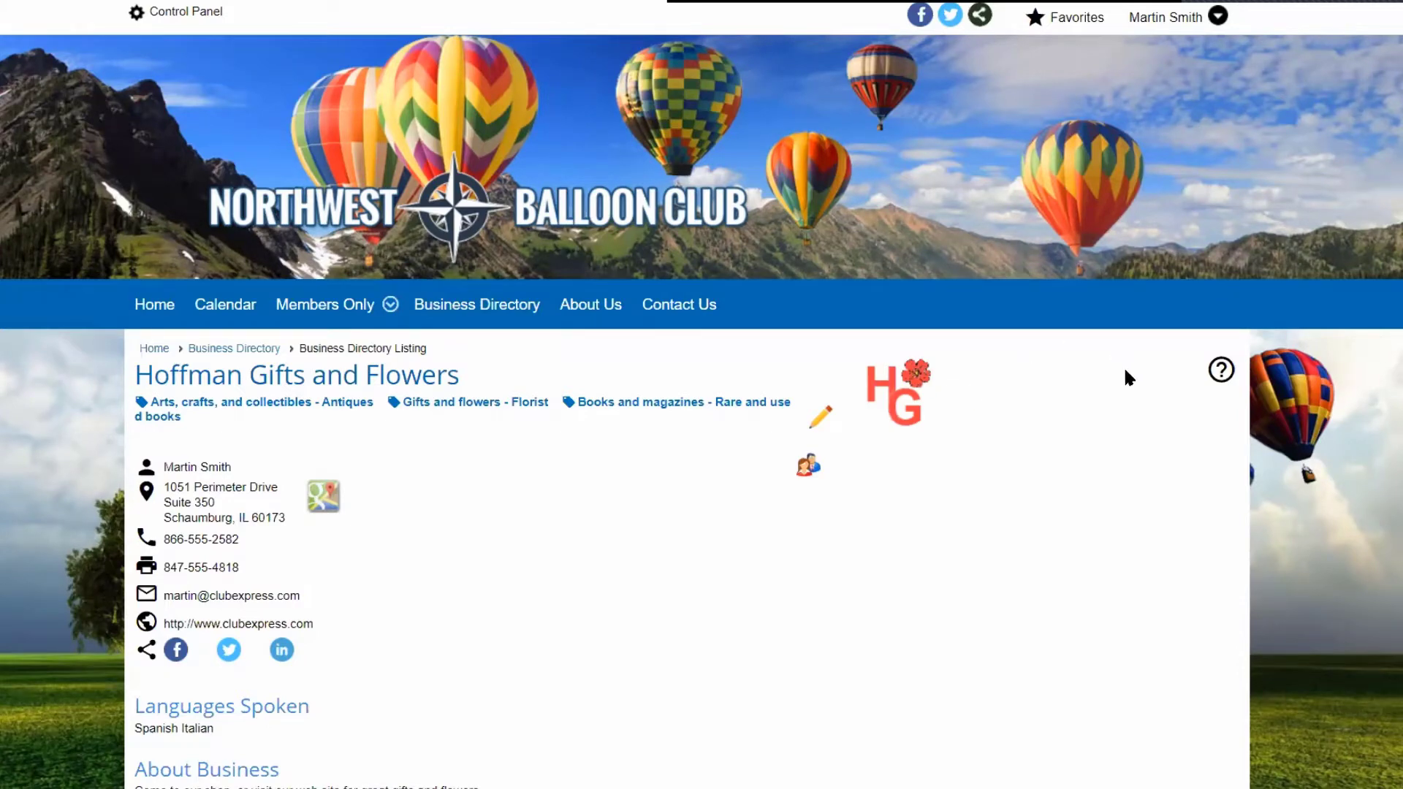
scroll(1128, 377, down, 3)
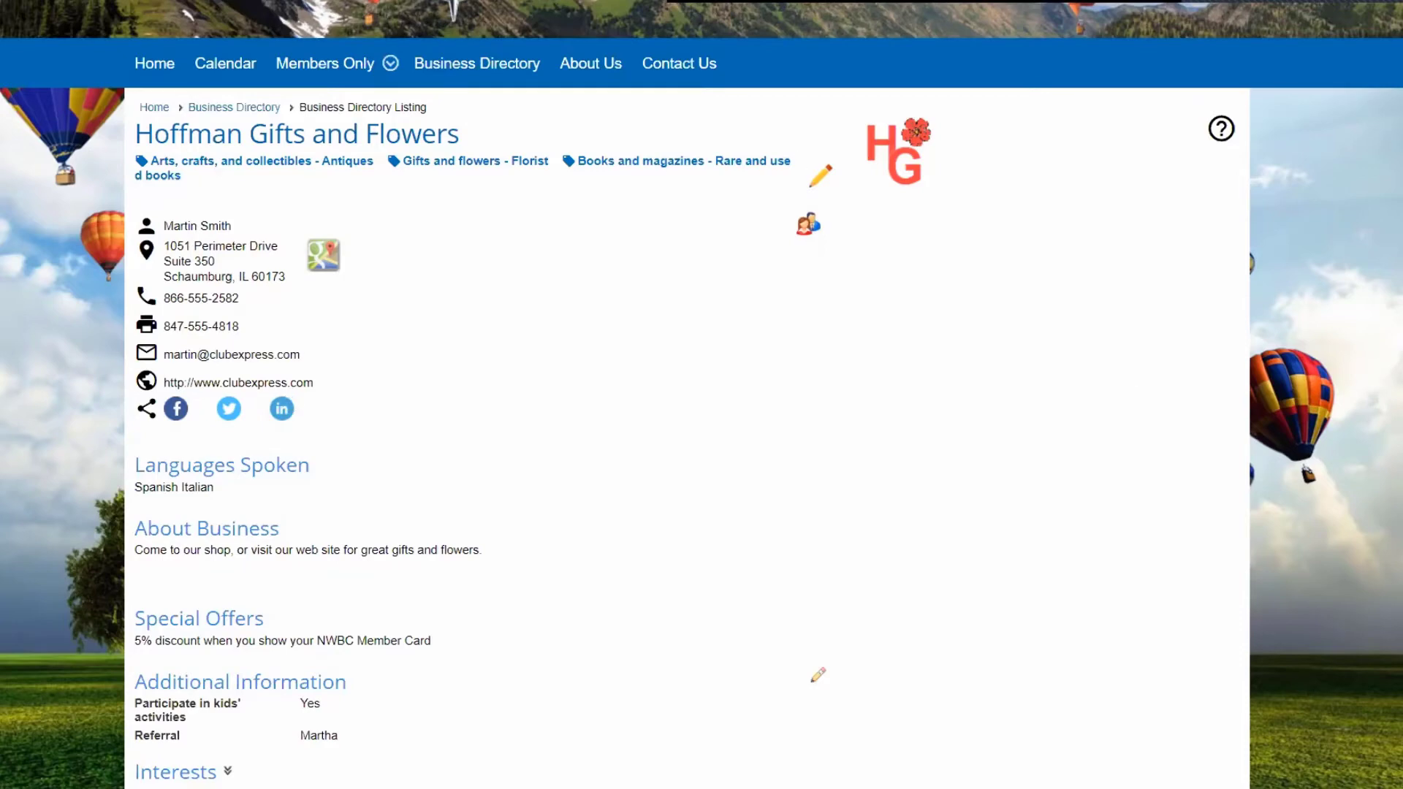
scroll(351, 501, down, 2)
scroll(350, 502, up, 5)
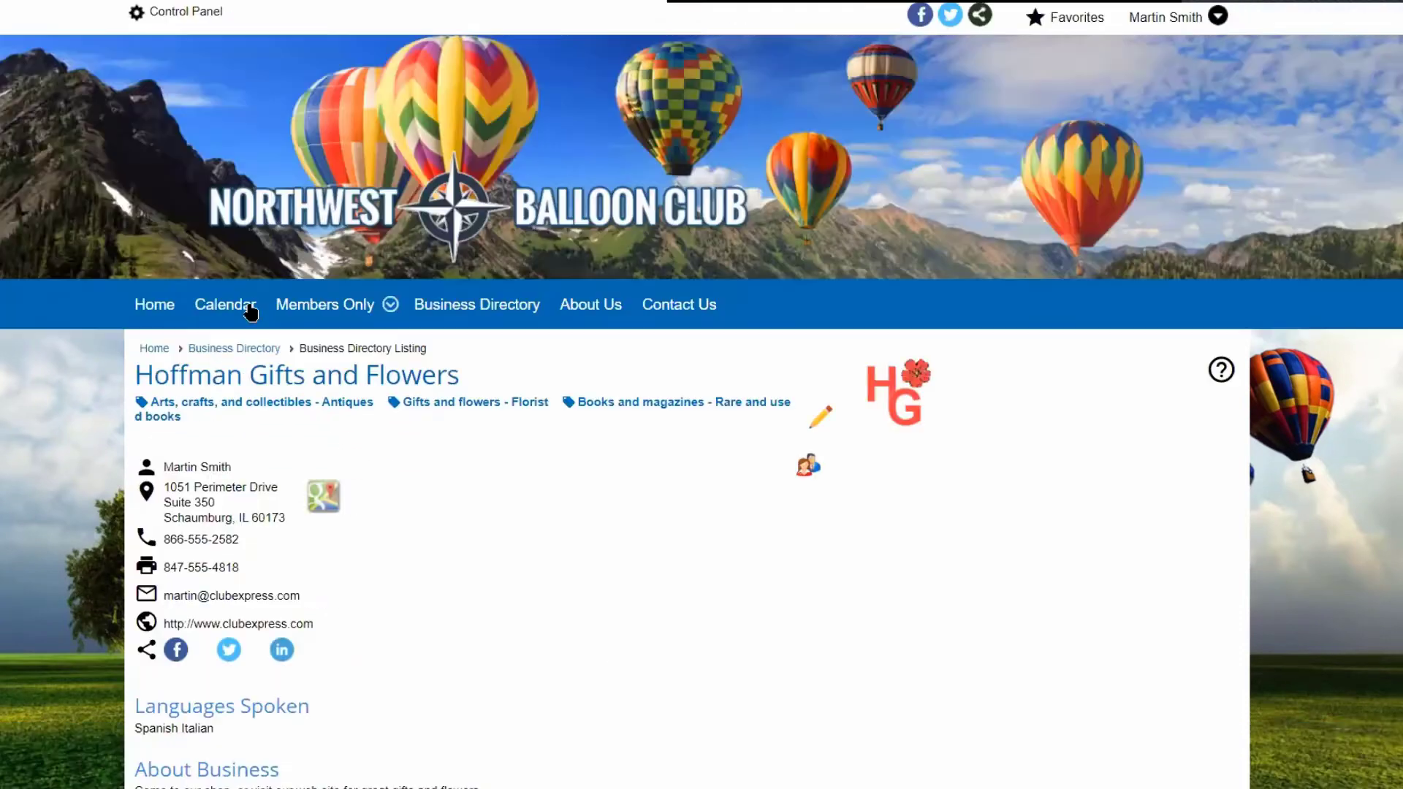
Go to the Membership Directory, download the logged-in member's contact card as a .vcf file and open it.
mouse_move(326, 320)
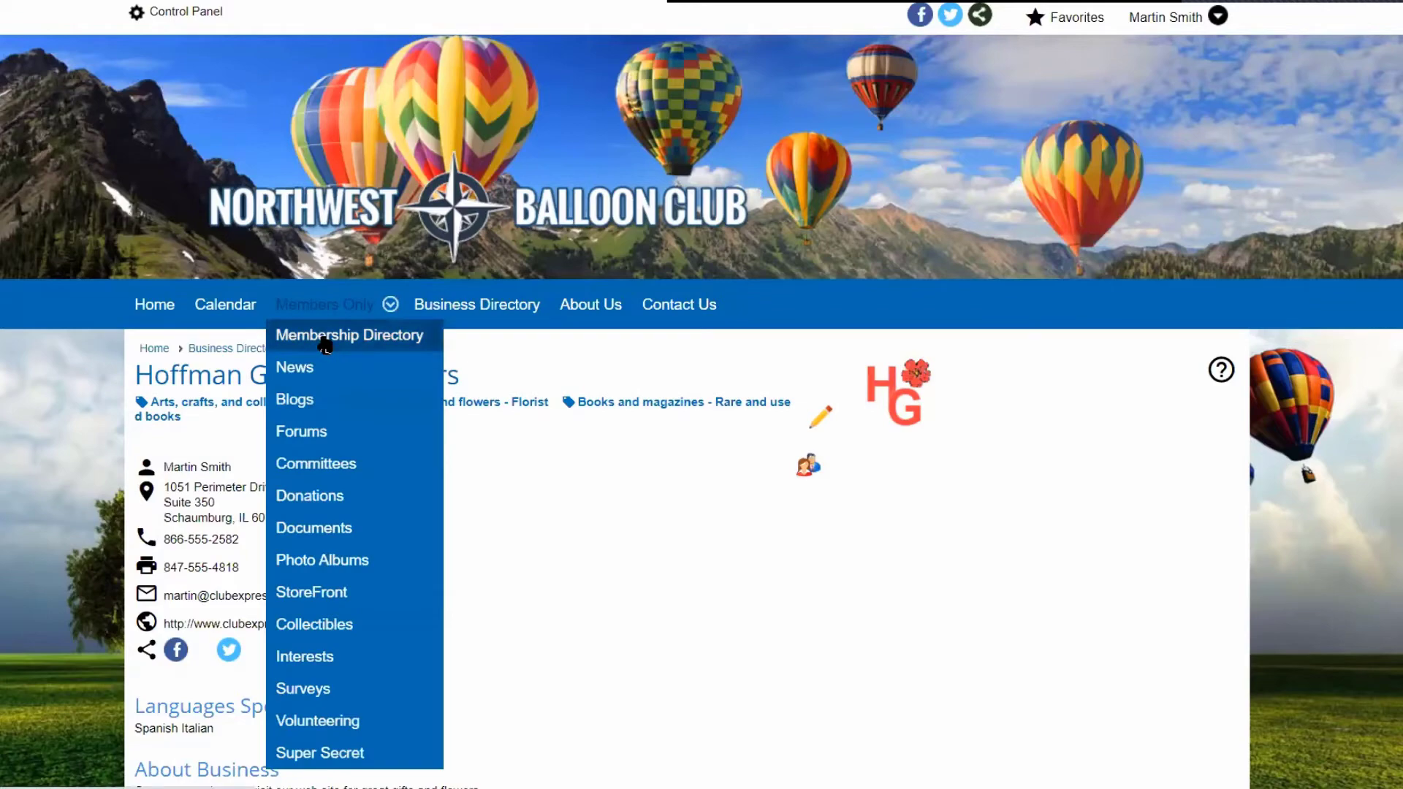
click(325, 342)
scroll(450, 467, down, 5)
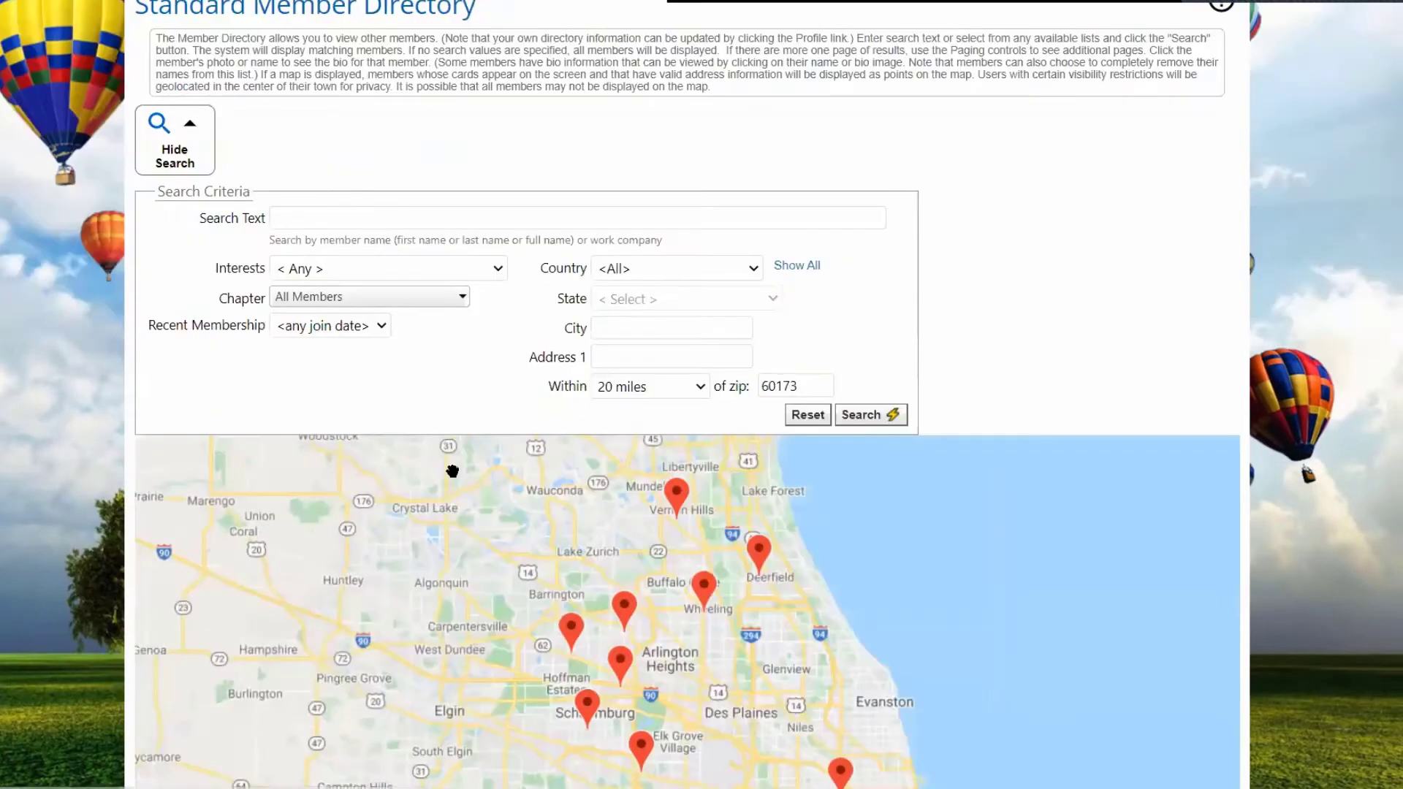
scroll(451, 471, down, 10)
scroll(809, 559, down, 10)
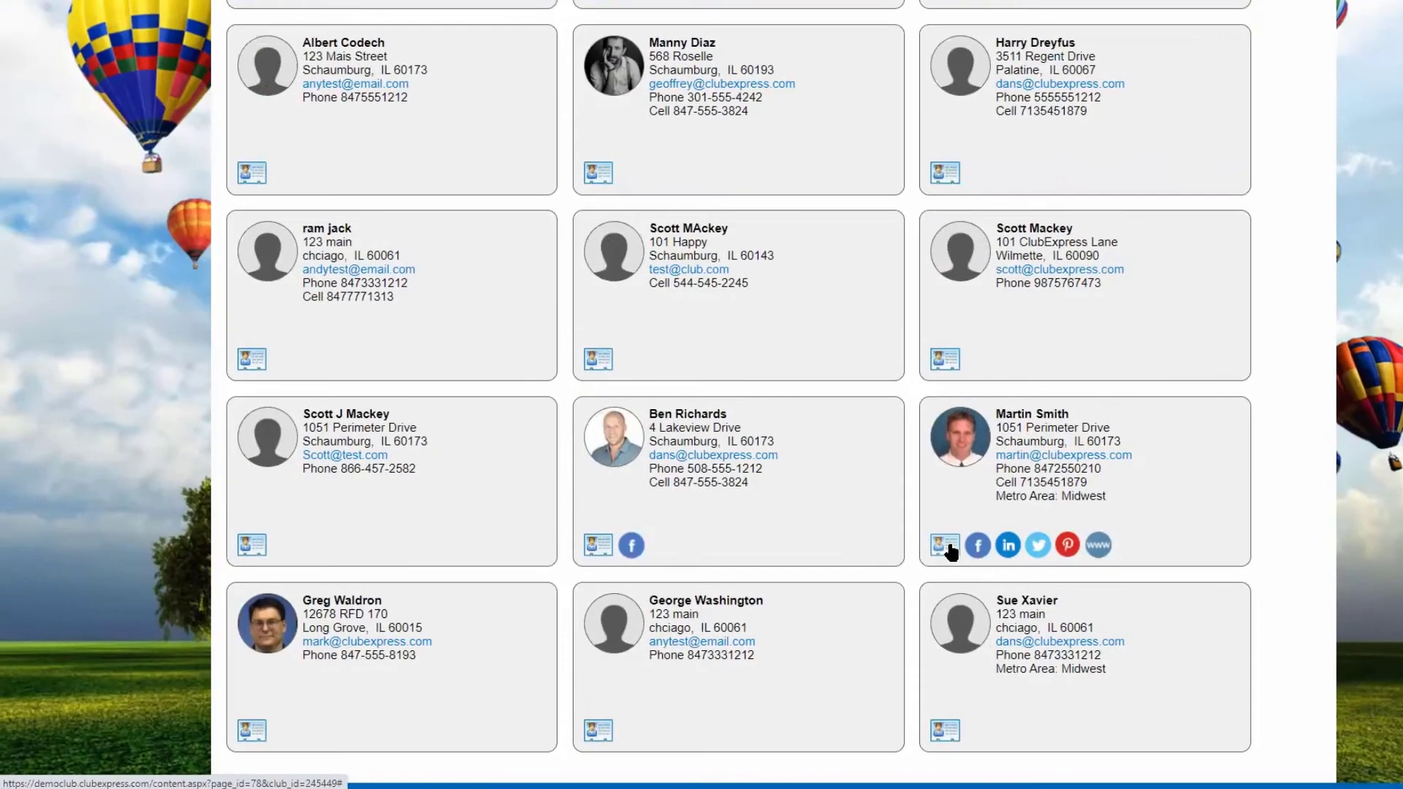
click(948, 545)
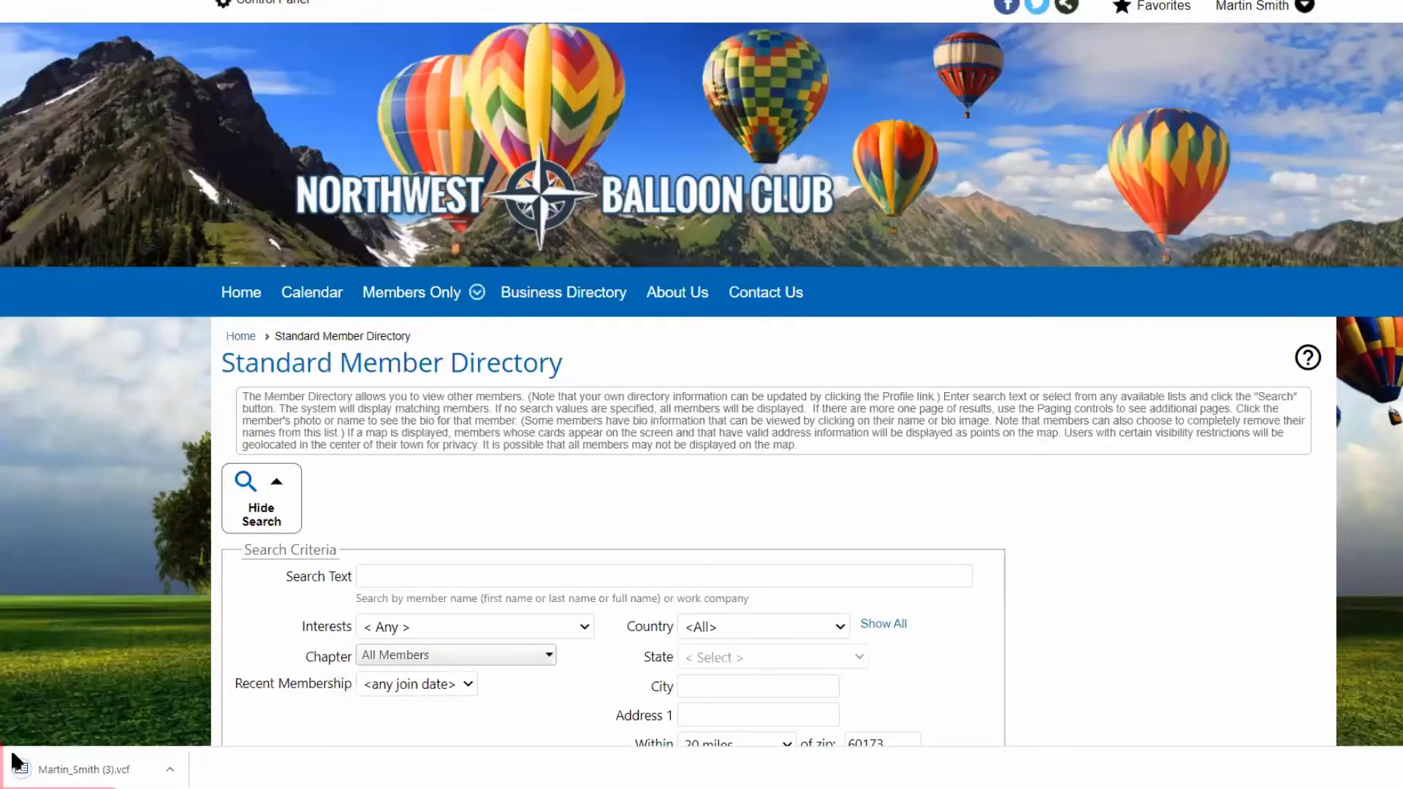
click(84, 769)
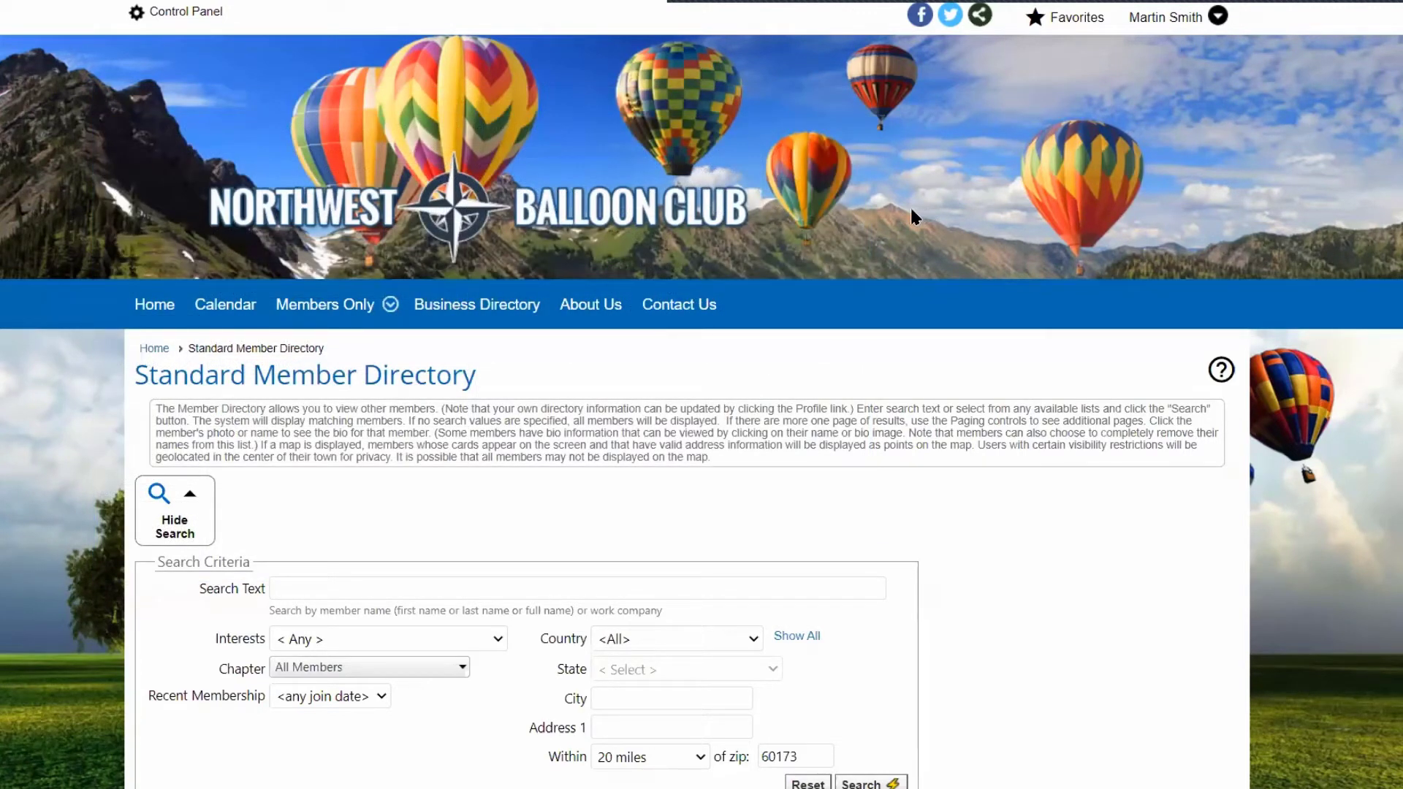
Open the Privacy/Cancel/Remove options from the member's profile and review the club email and data sharing choices.
click(1169, 21)
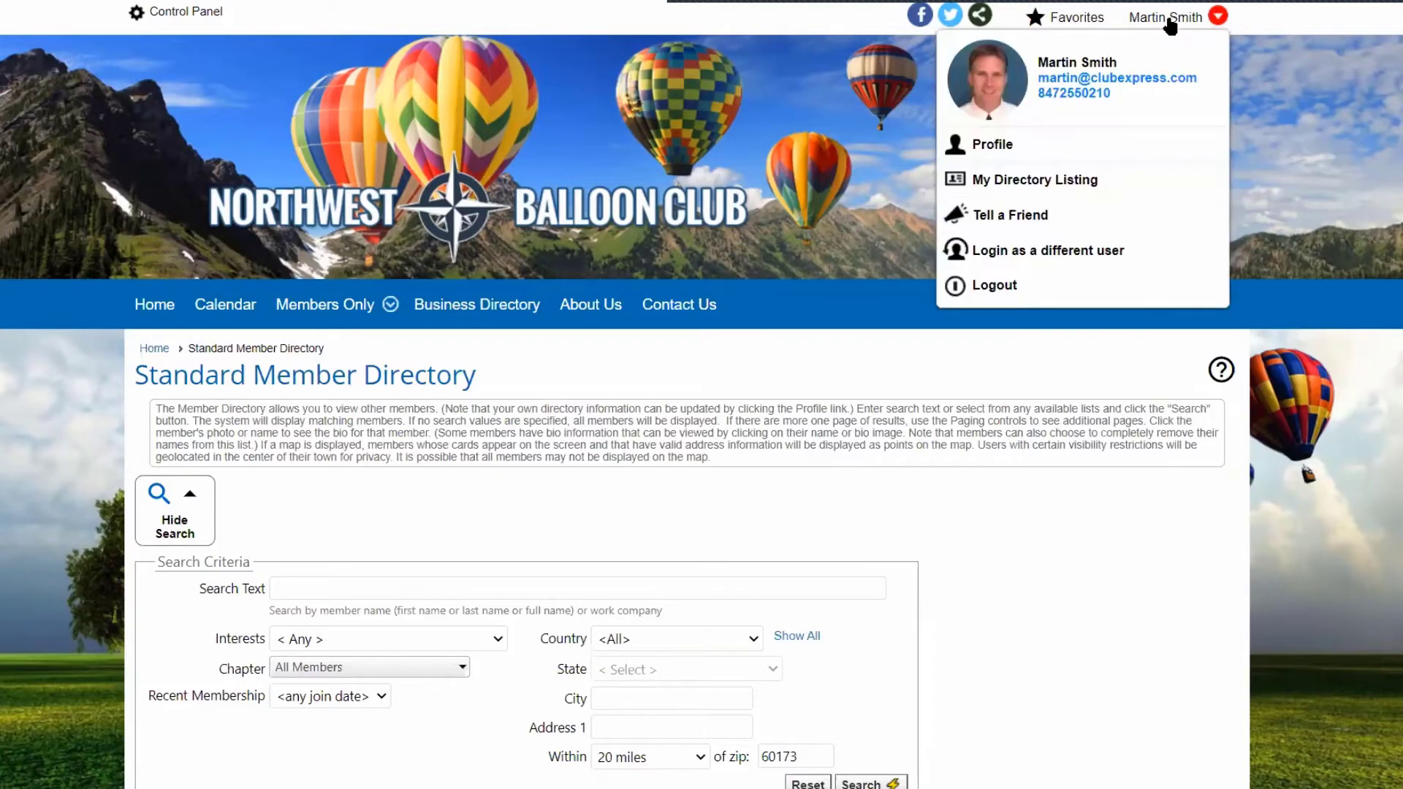
click(1012, 145)
scroll(573, 430, down, 4)
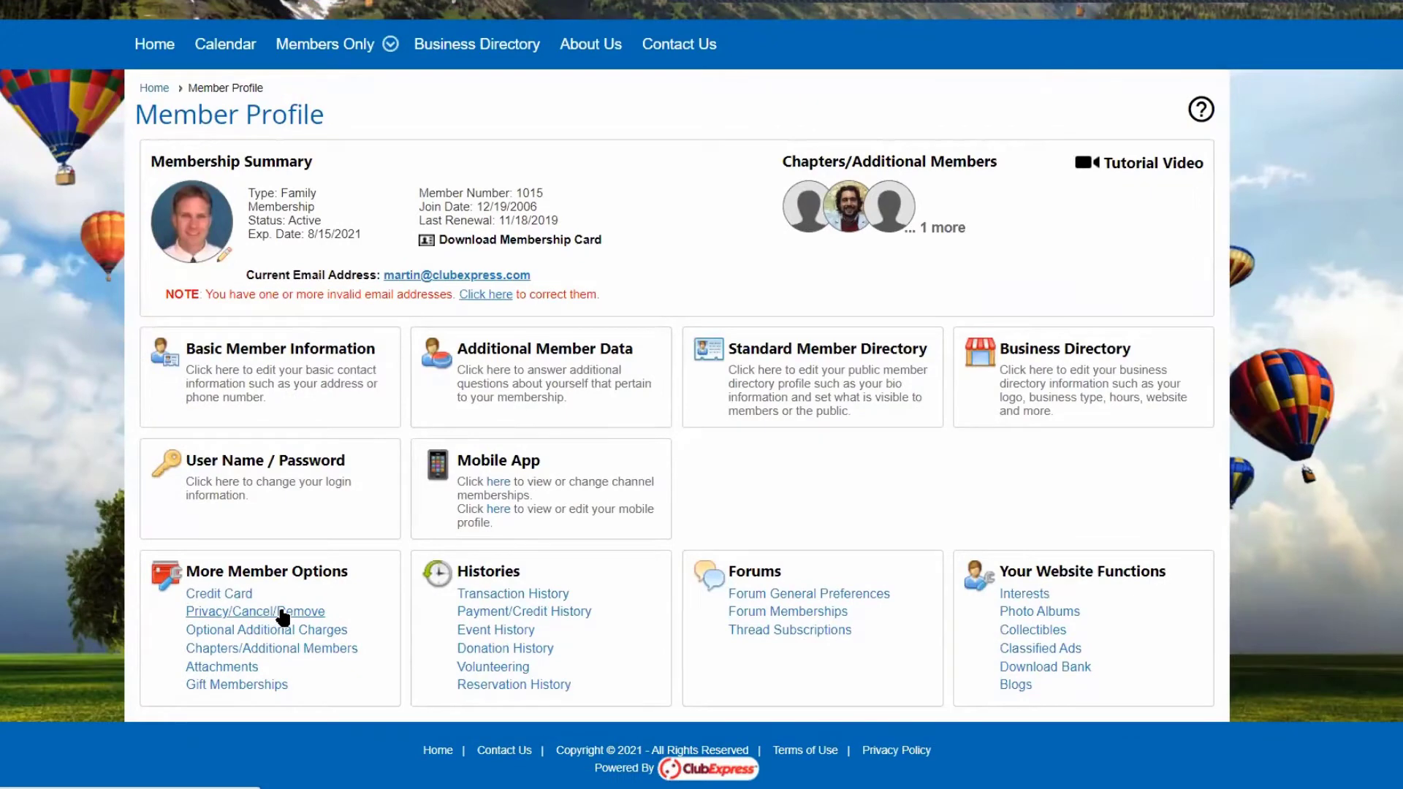
click(282, 612)
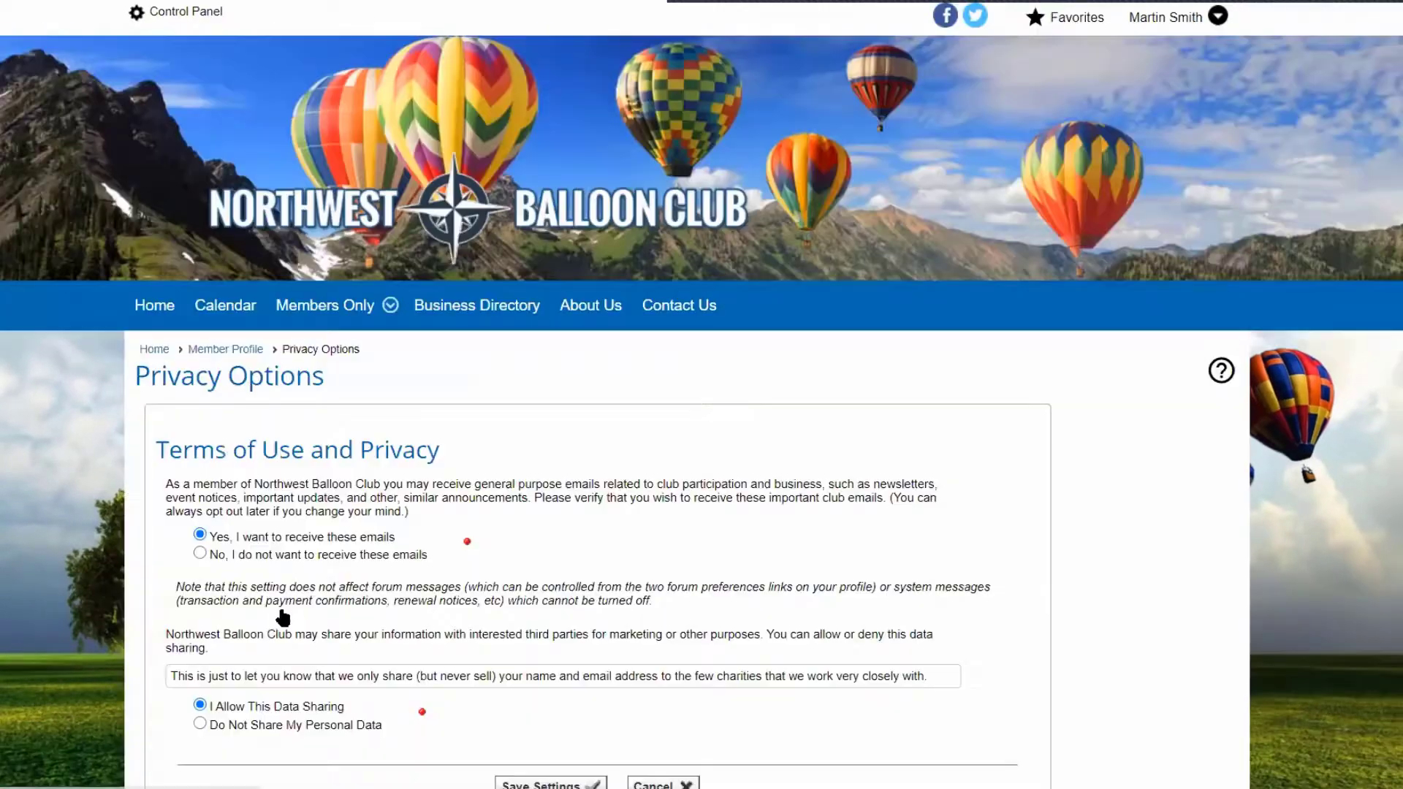
scroll(438, 418, down, 2)
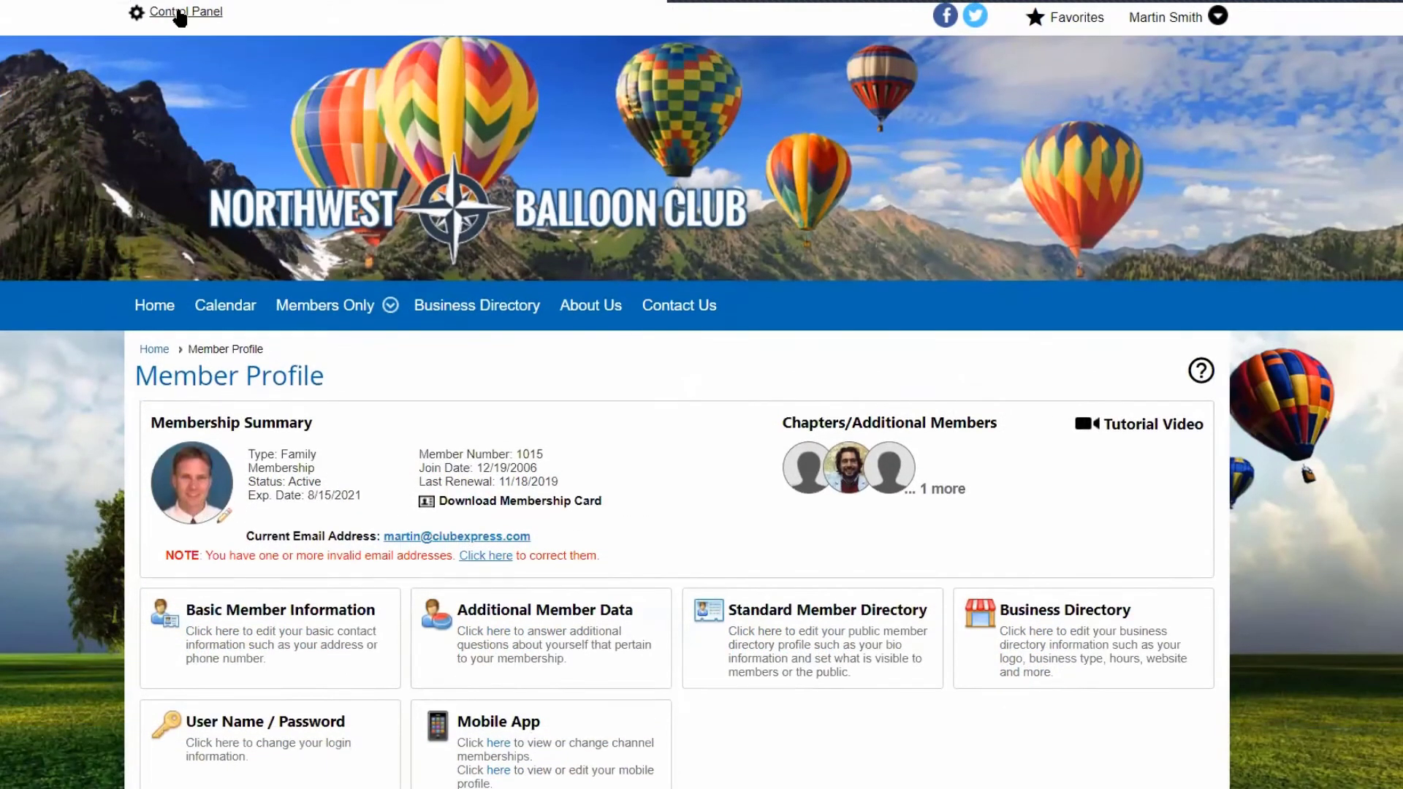
Open the Standard Member Directory options from the Control Panel.
click(184, 11)
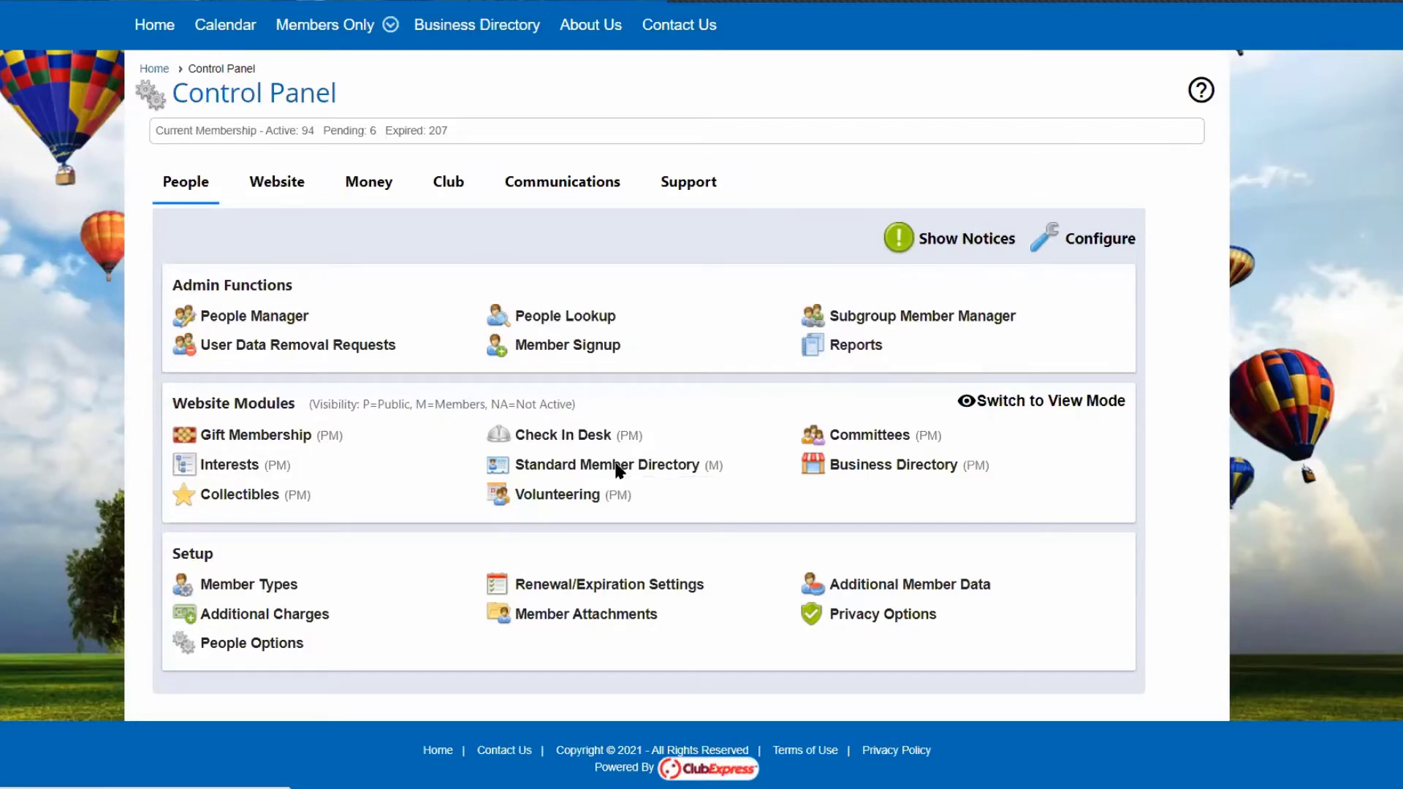
click(616, 468)
scroll(951, 471, down, 4)
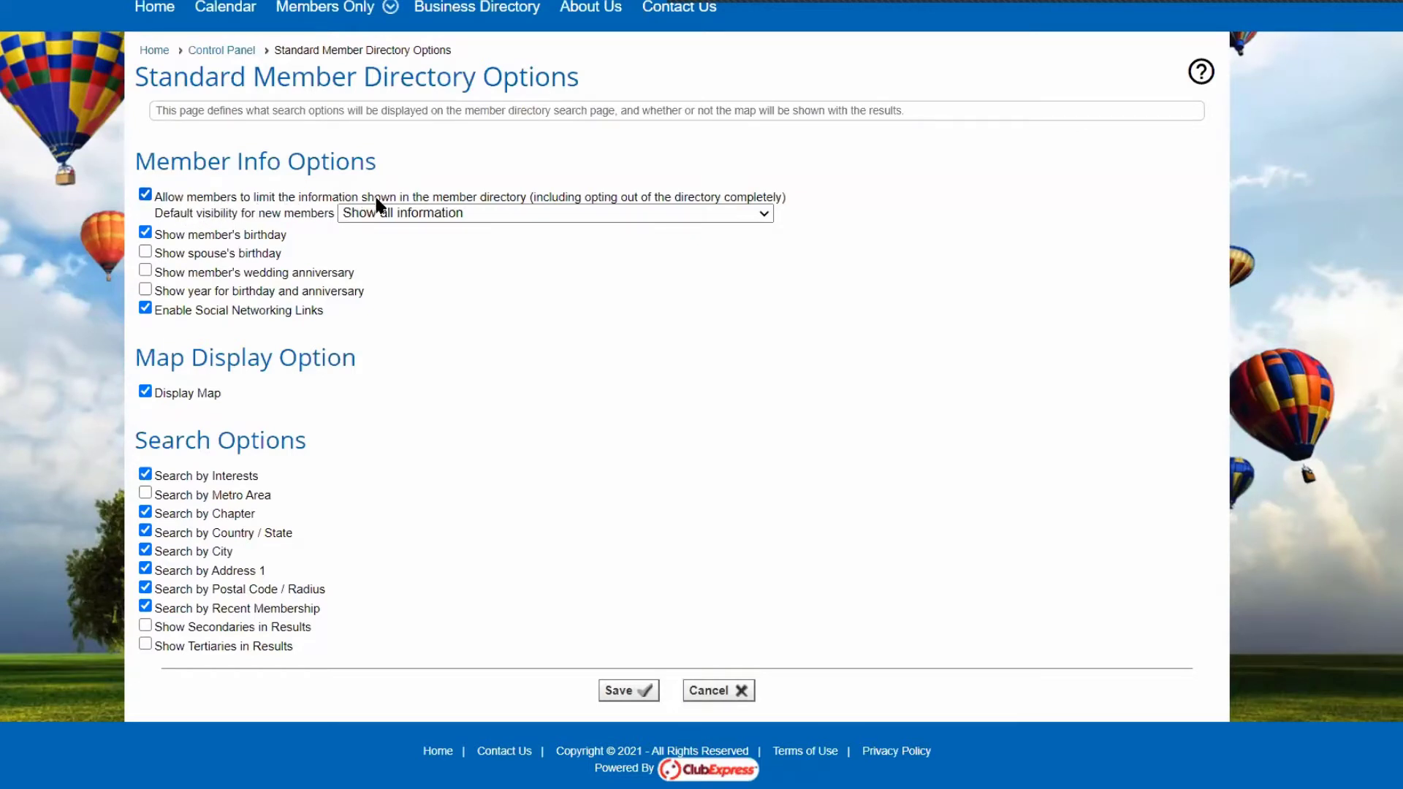
Examine the option letting members limit their directory information and the default visibility choices for new members, leaving both as they are.
double_click(167, 197)
drag(260, 201, 809, 208)
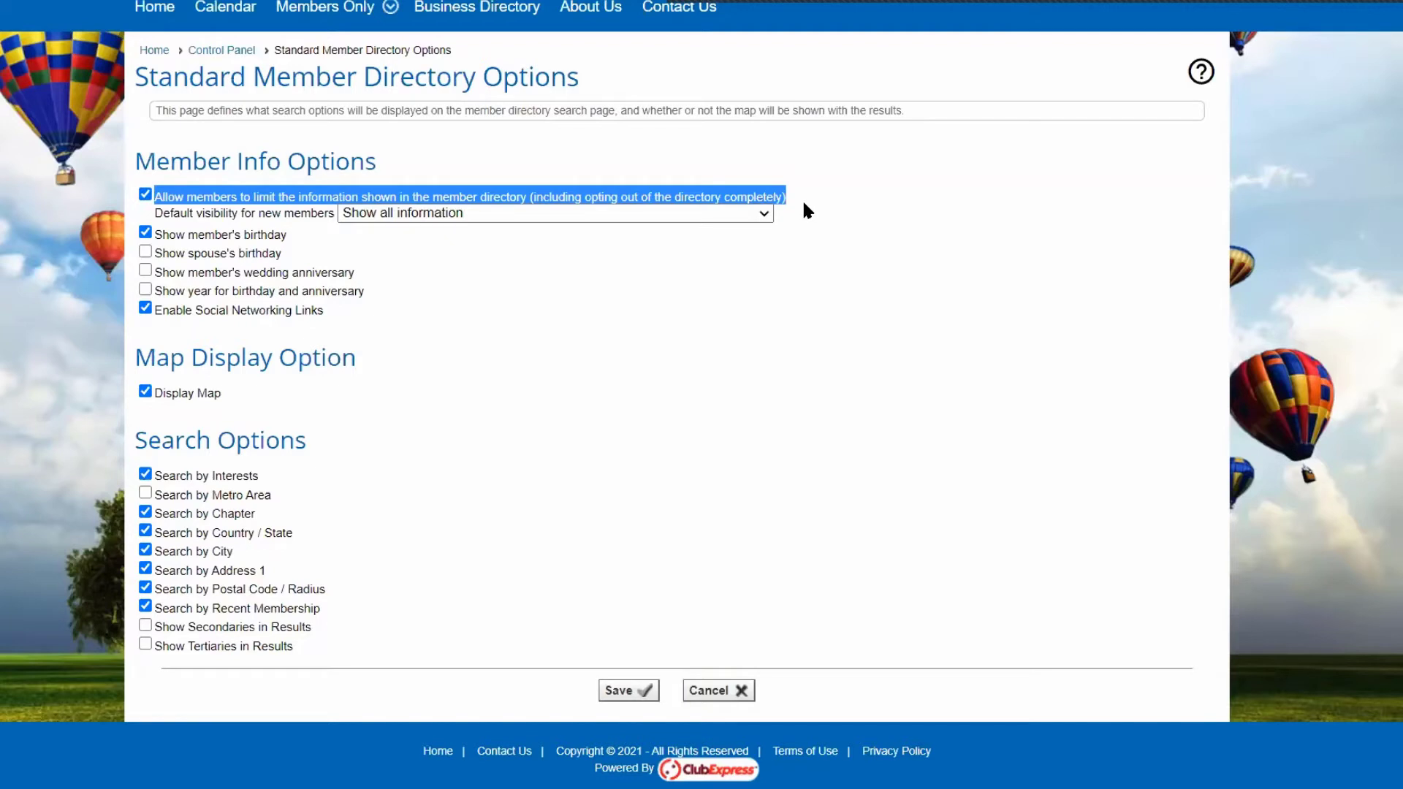
click(808, 209)
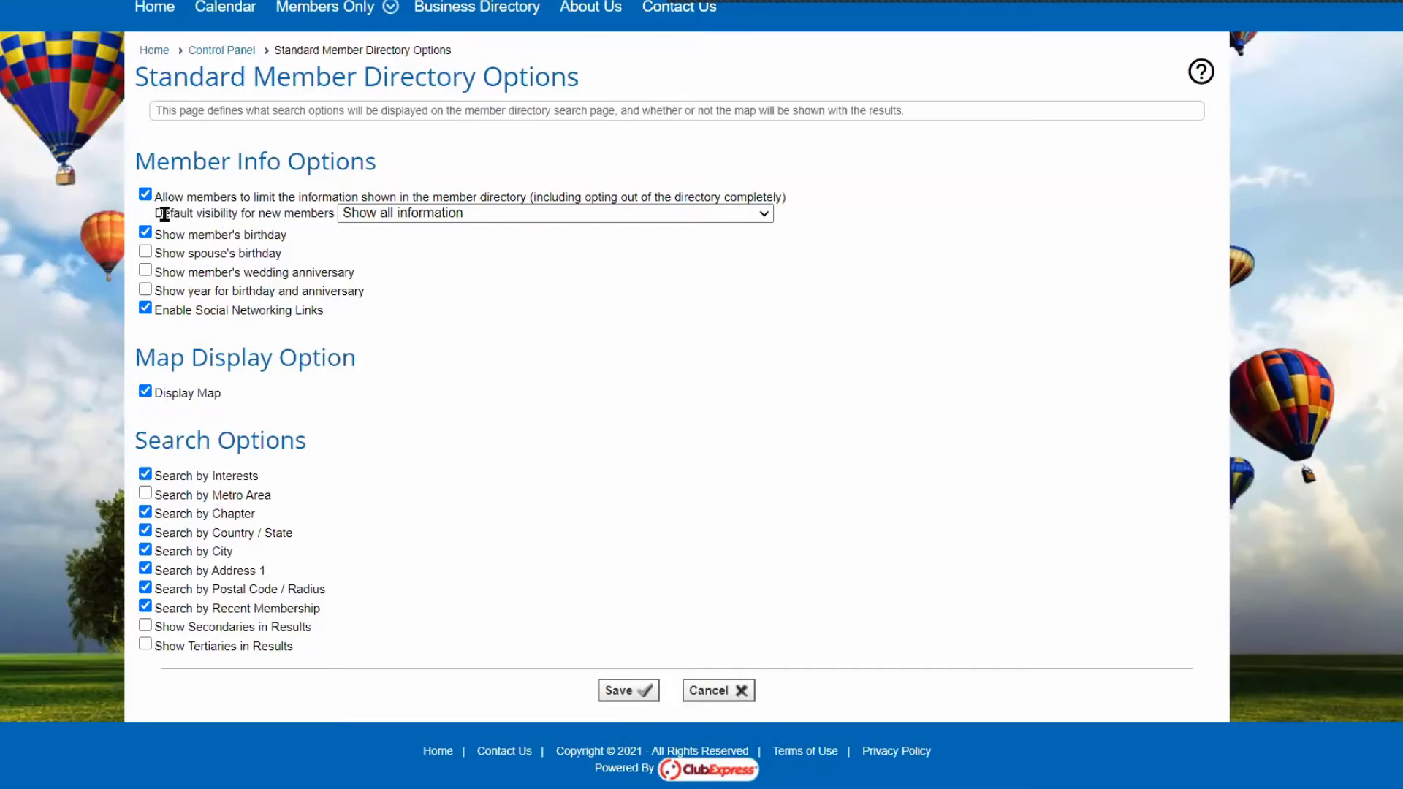
click(387, 217)
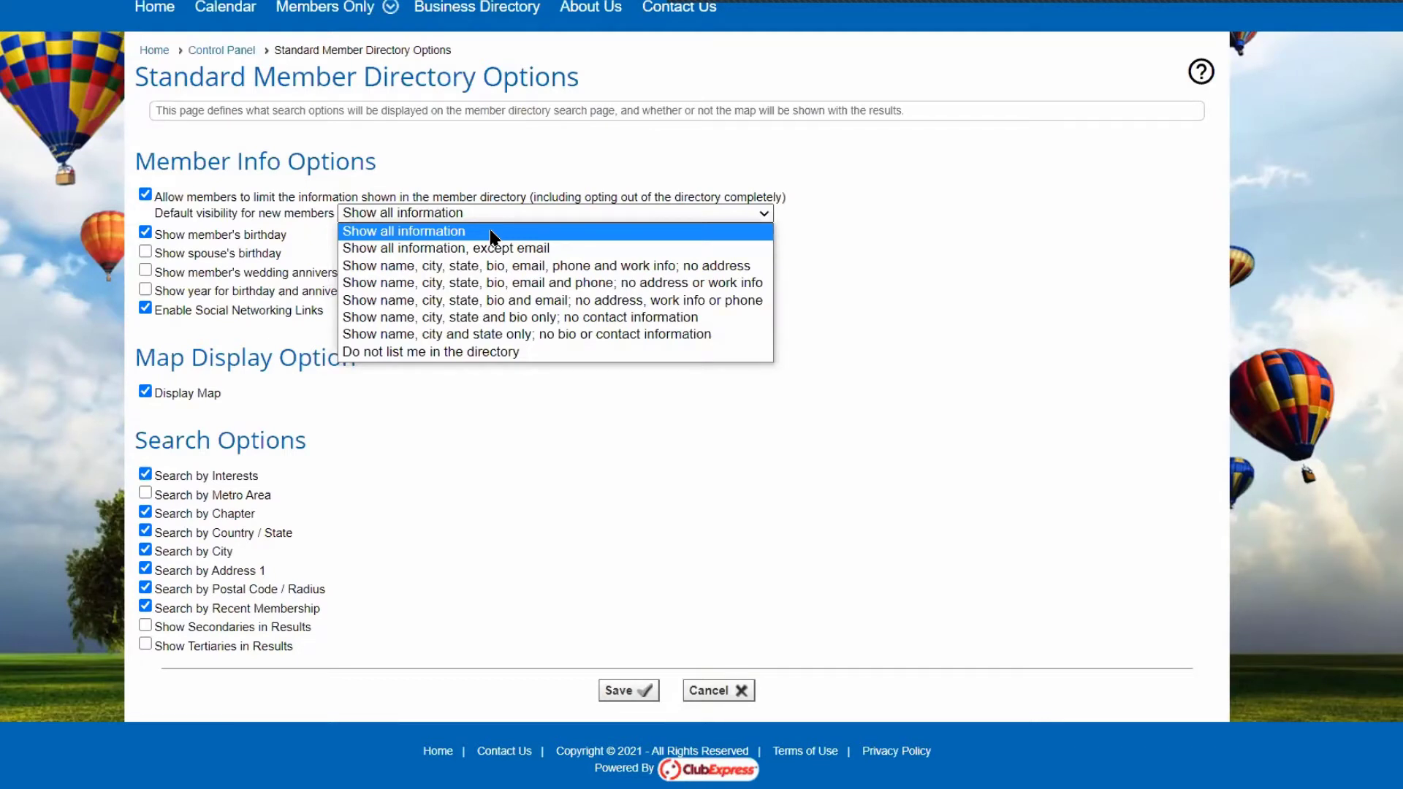
click(909, 200)
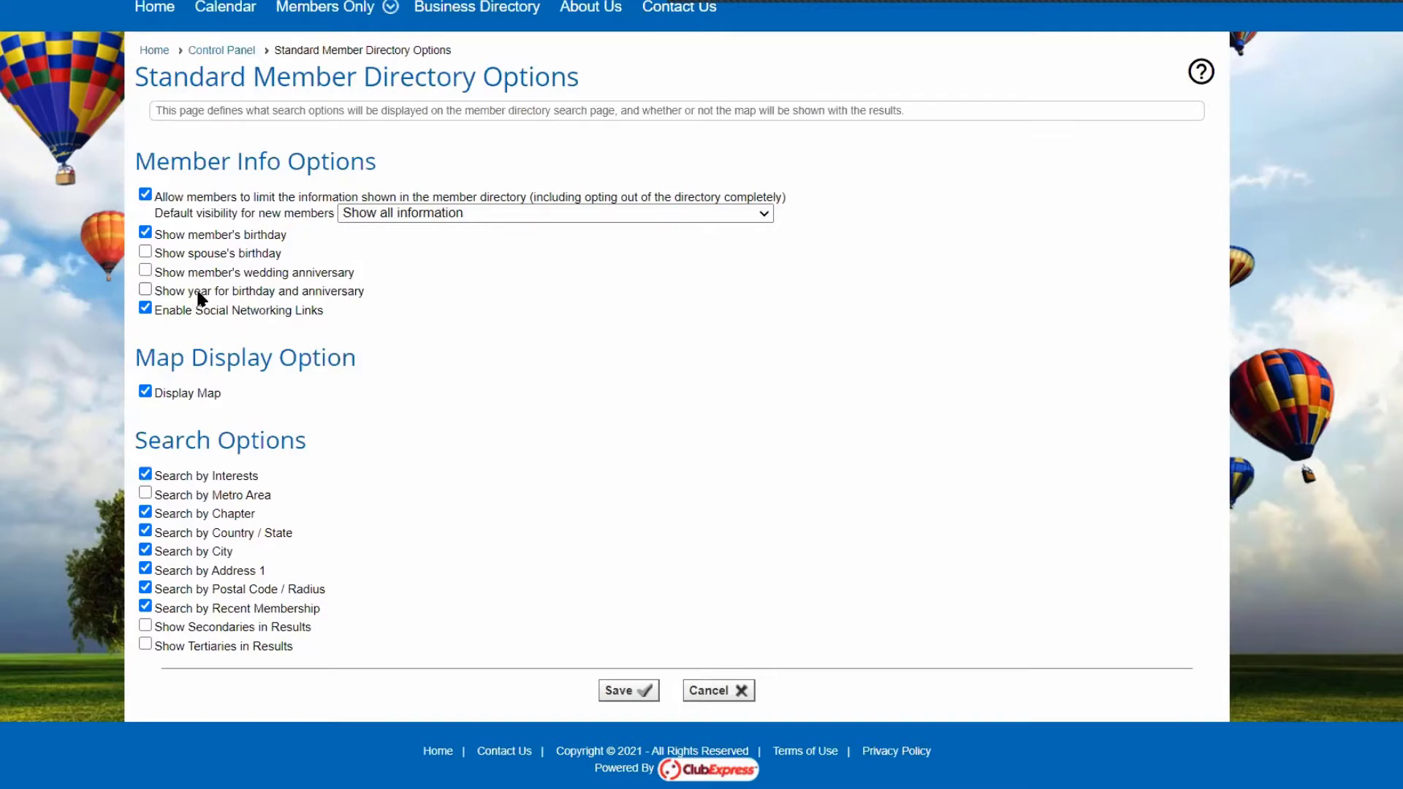
Return to the Control Panel, find the Birthdays/Anniversaries report in the Membership Info report group, and close the reports without running it.
click(222, 52)
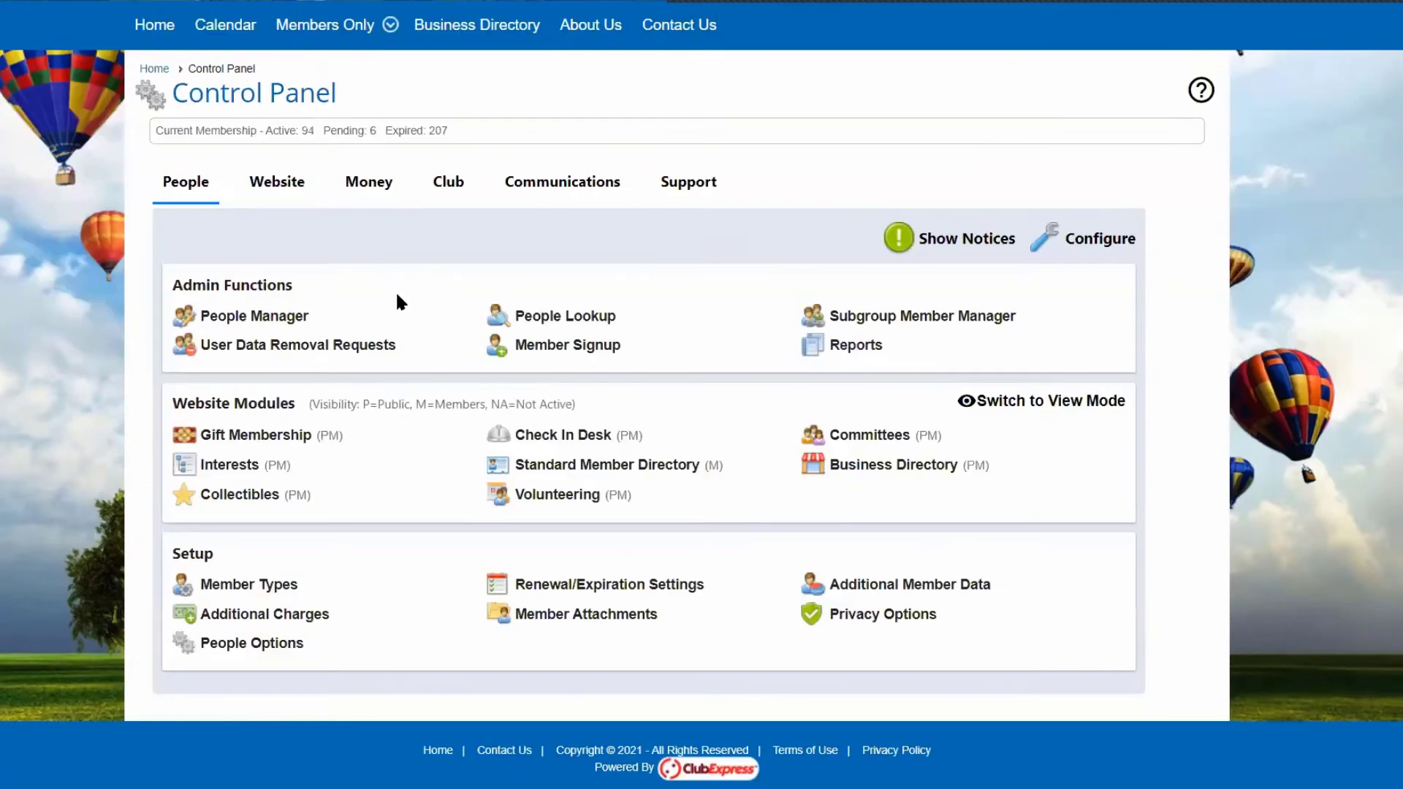
click(841, 353)
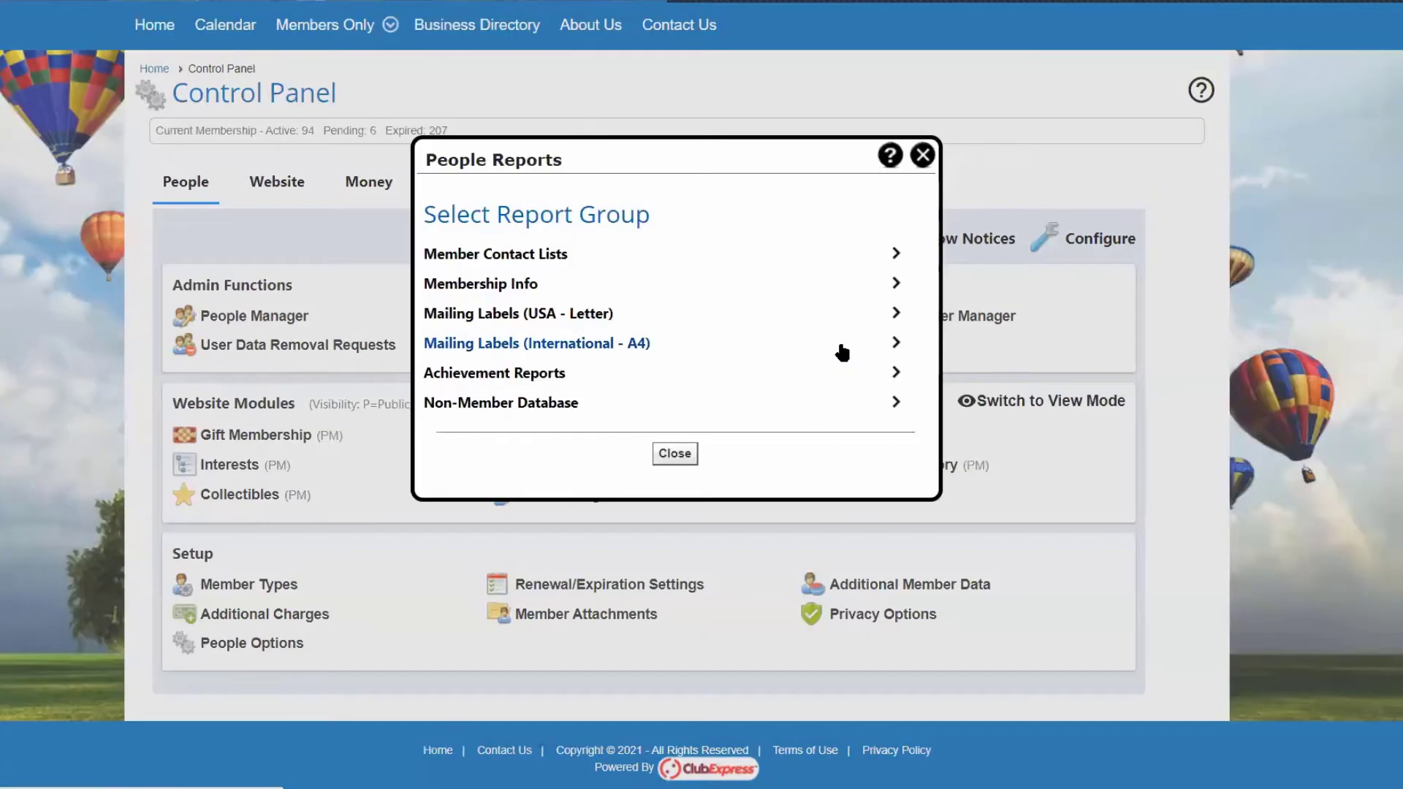
click(512, 291)
drag(851, 279, 844, 360)
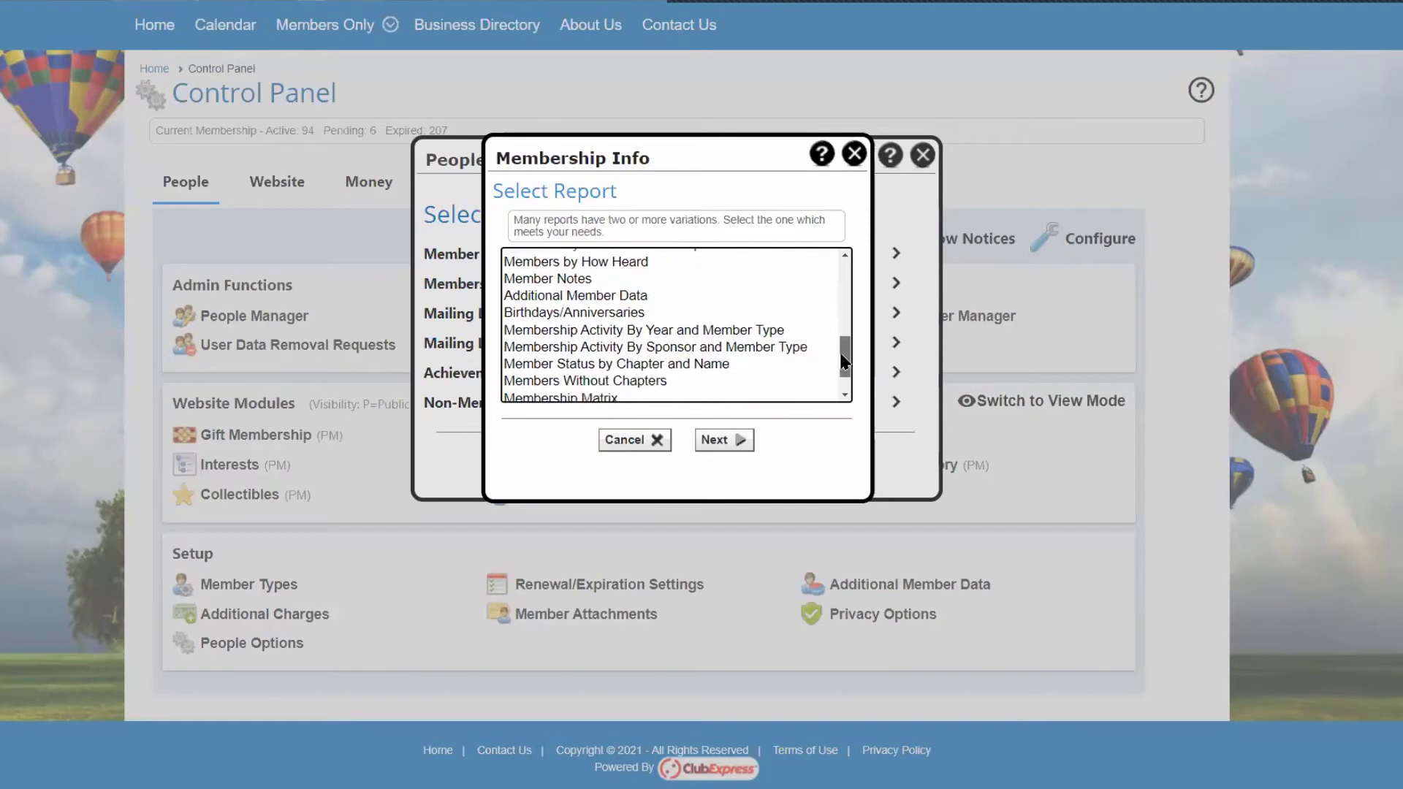
click(563, 314)
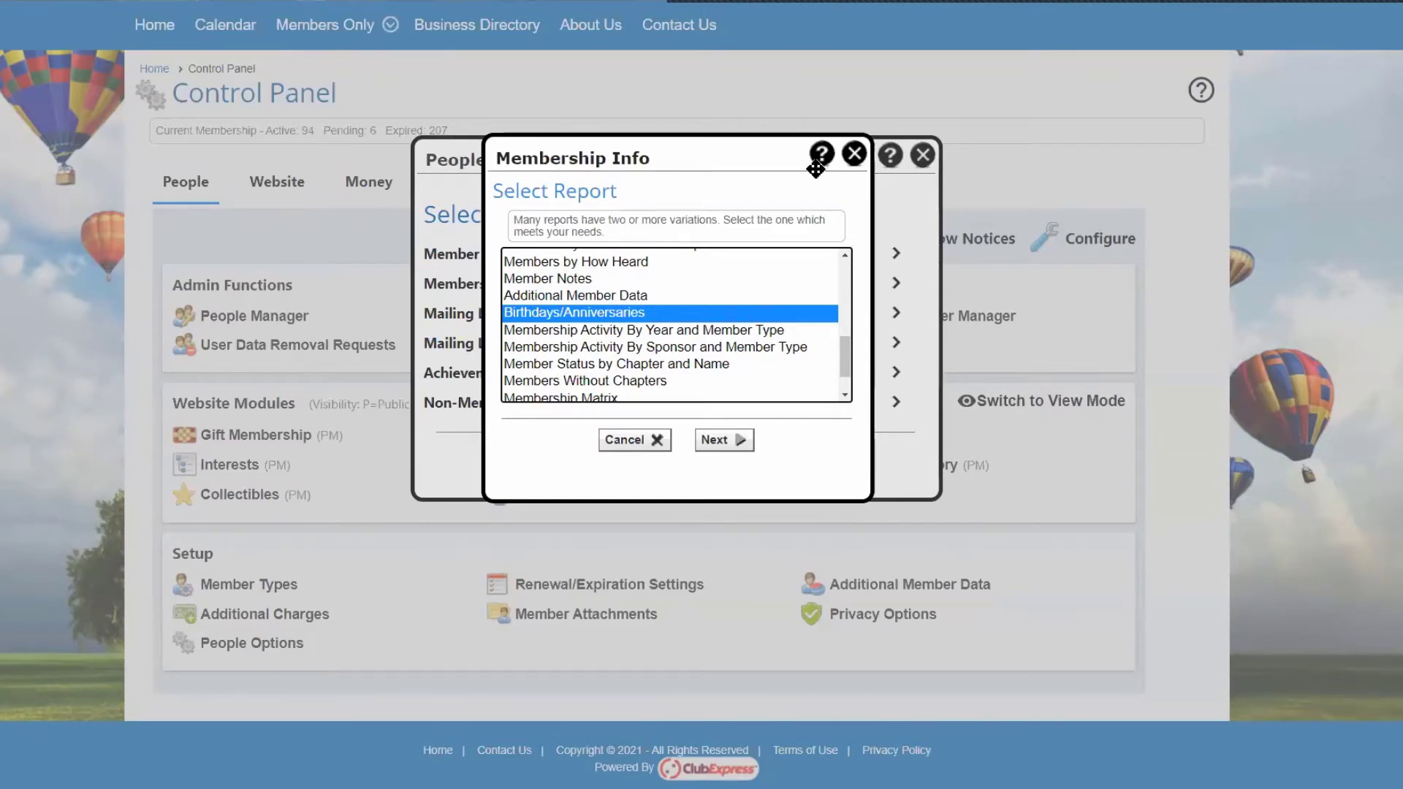
click(855, 155)
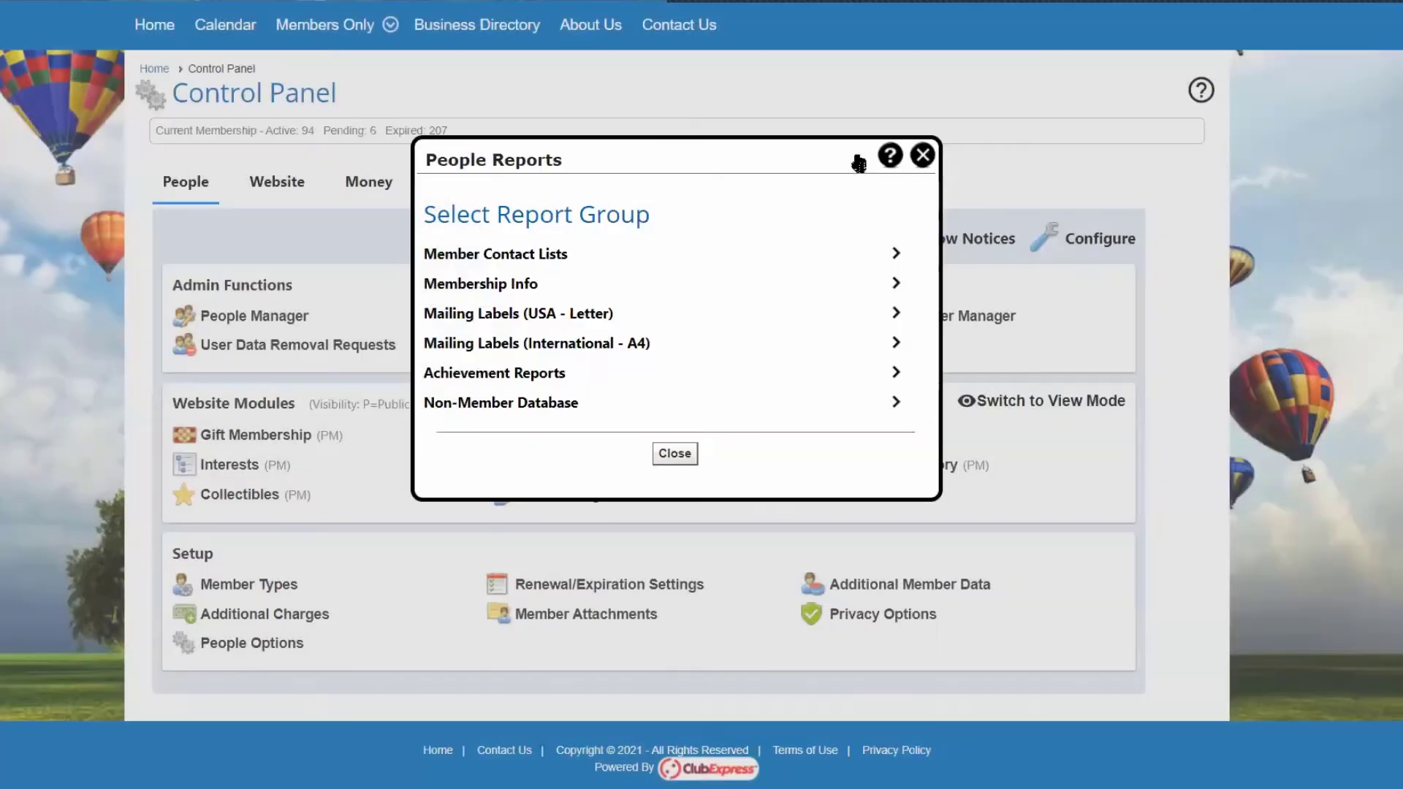
click(922, 155)
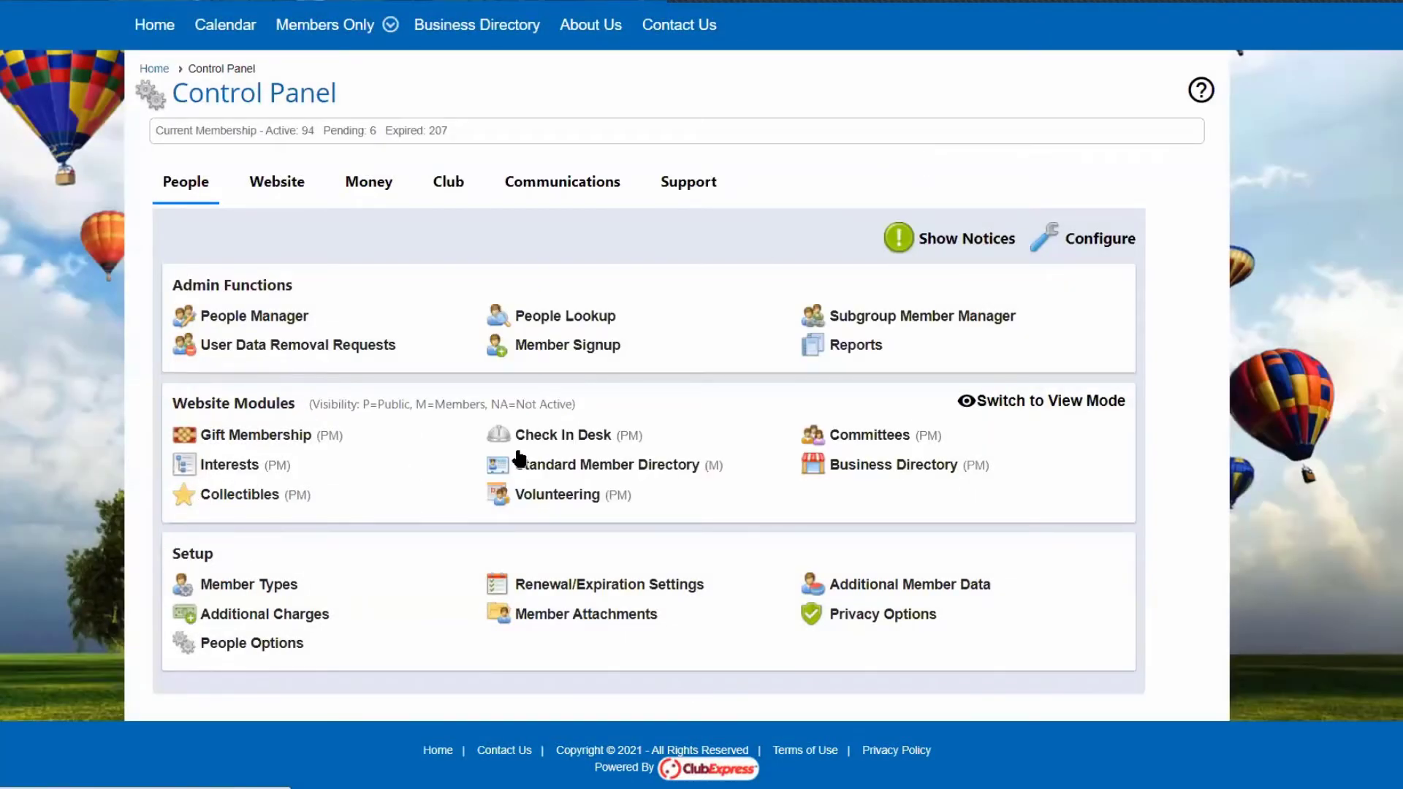
Reopen the Standard Member Directory options and review the member info, map display and search options.
click(605, 468)
scroll(935, 457, down, 3)
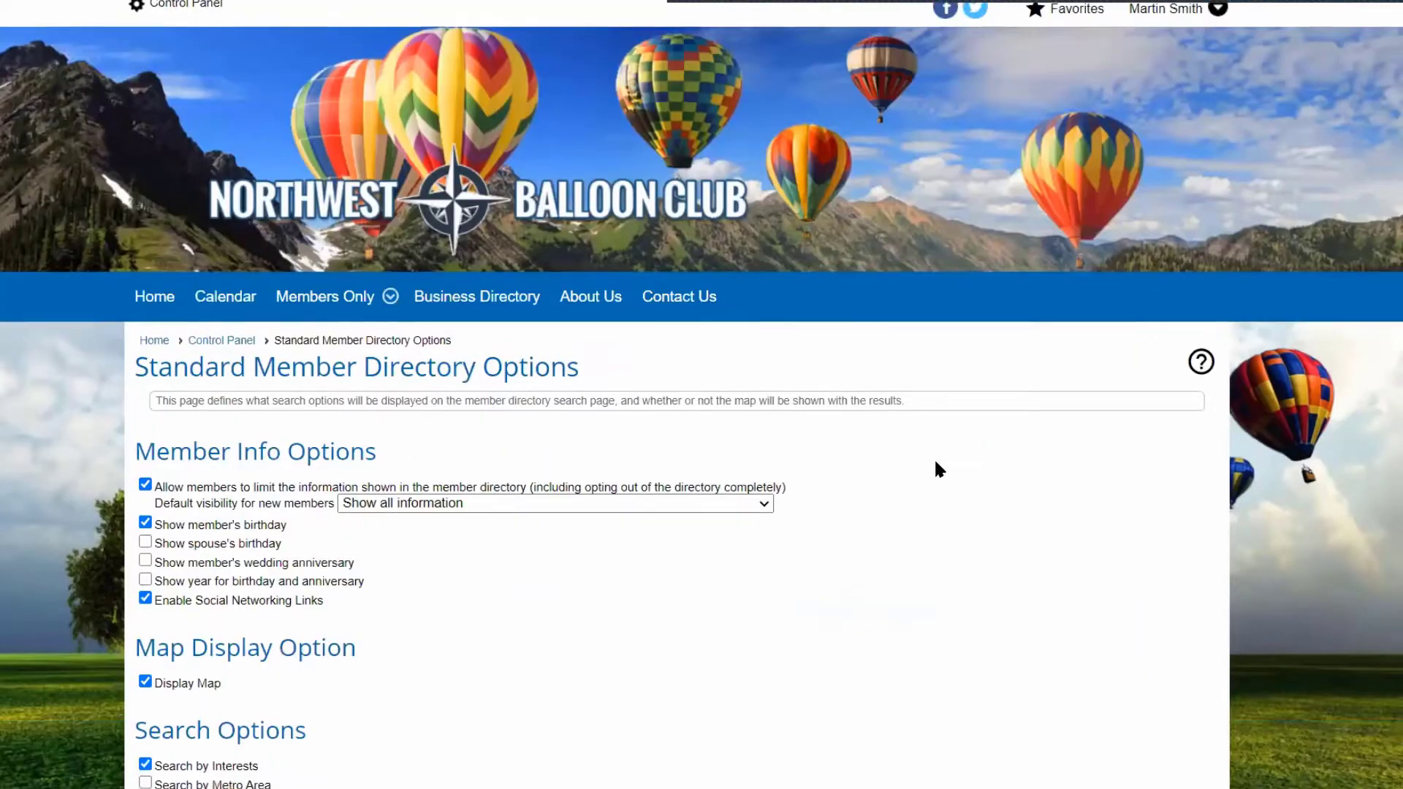
scroll(755, 471, down, 1)
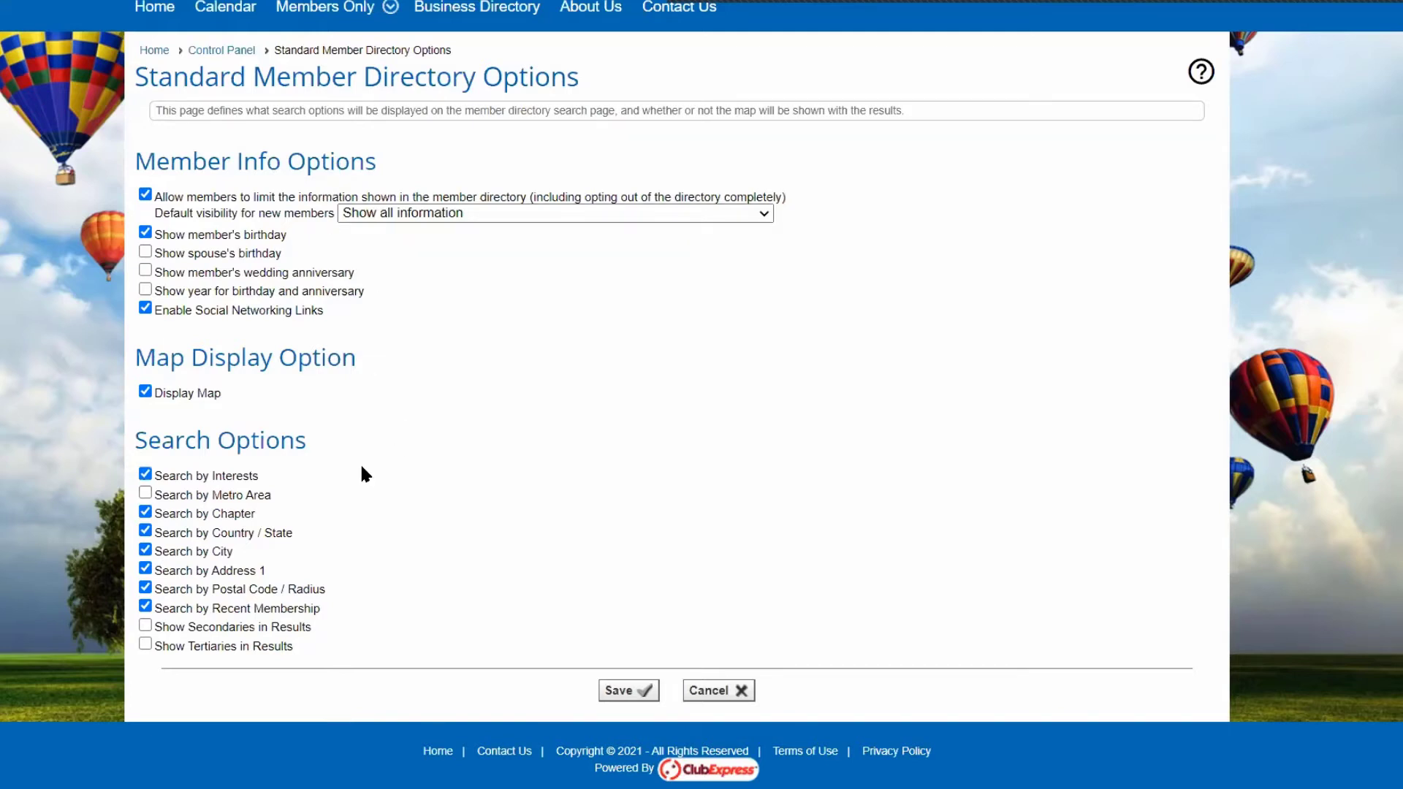
Go to the Membership Directory, examine its search criteria, map and member cards, and open the logged-in member's bio.
mouse_move(344, 9)
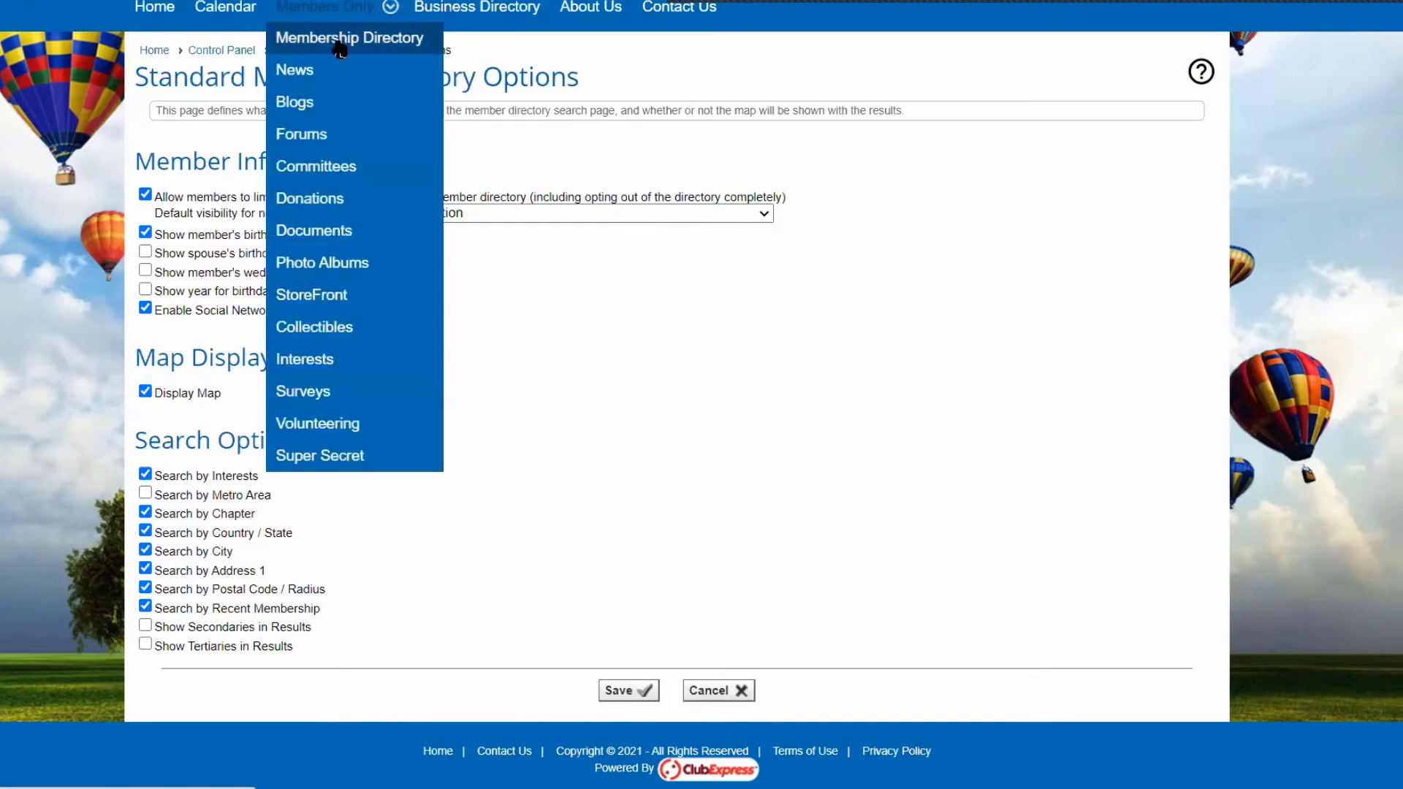
click(341, 41)
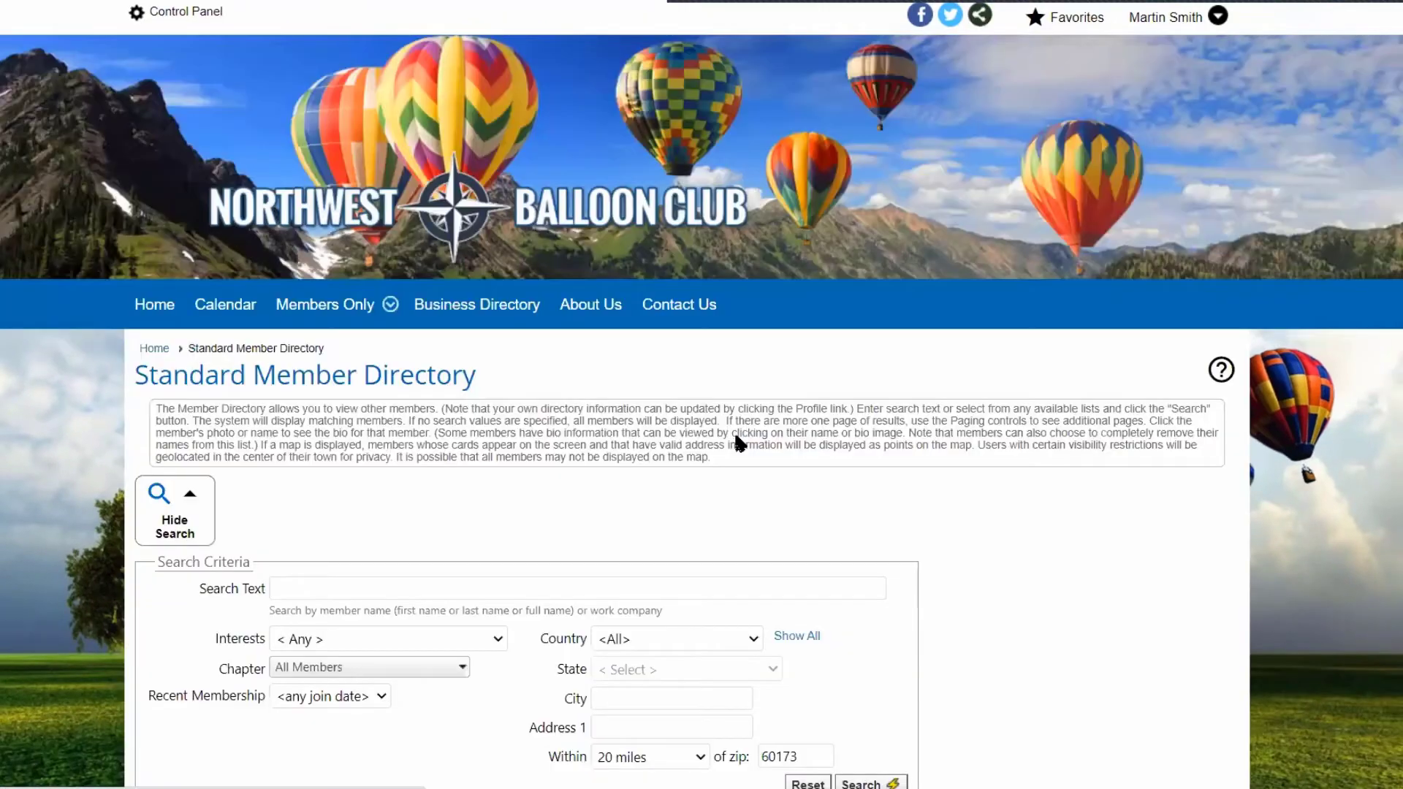
scroll(679, 432, down, 8)
scroll(224, 252, up, 3)
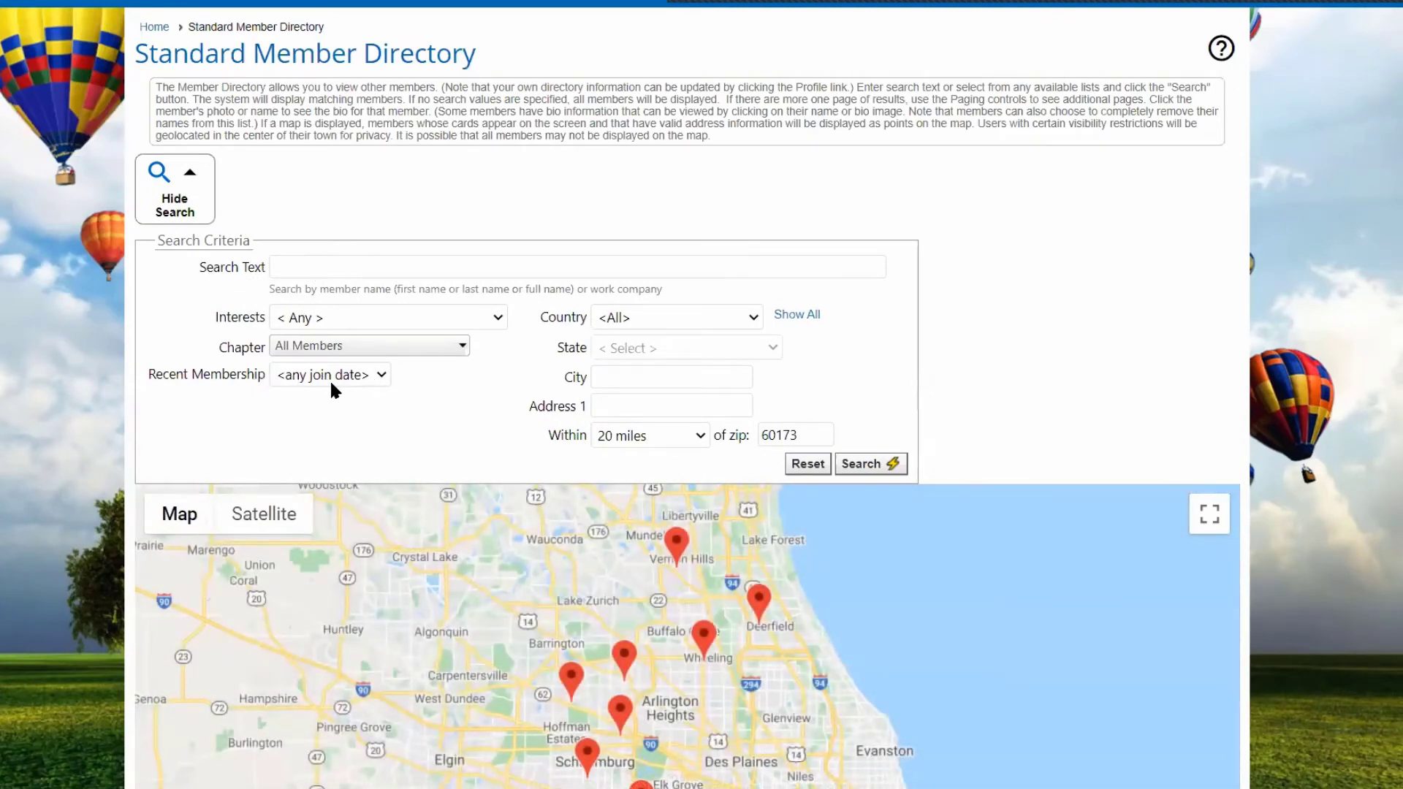
scroll(913, 365, down, 2)
scroll(912, 368, down, 1)
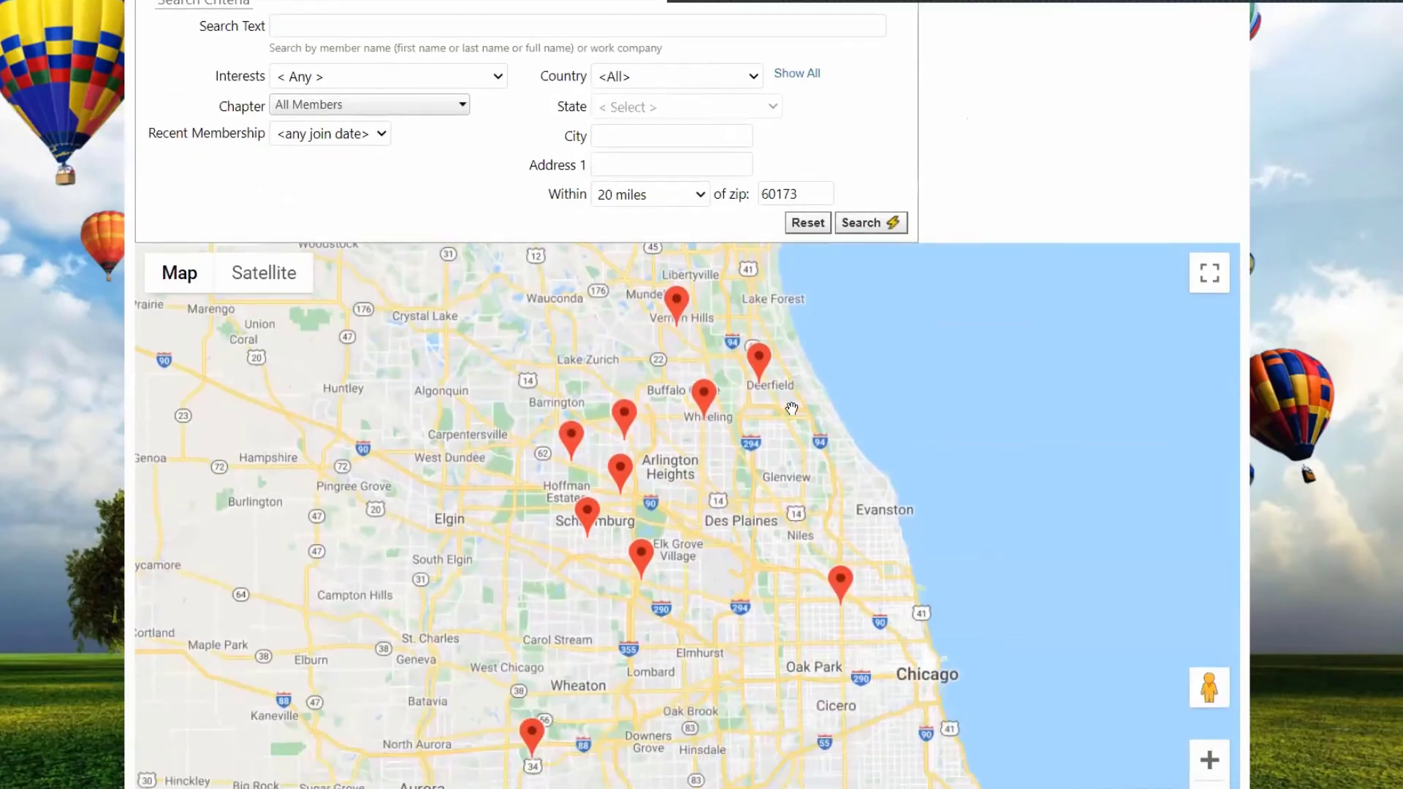
scroll(792, 409, down, 7)
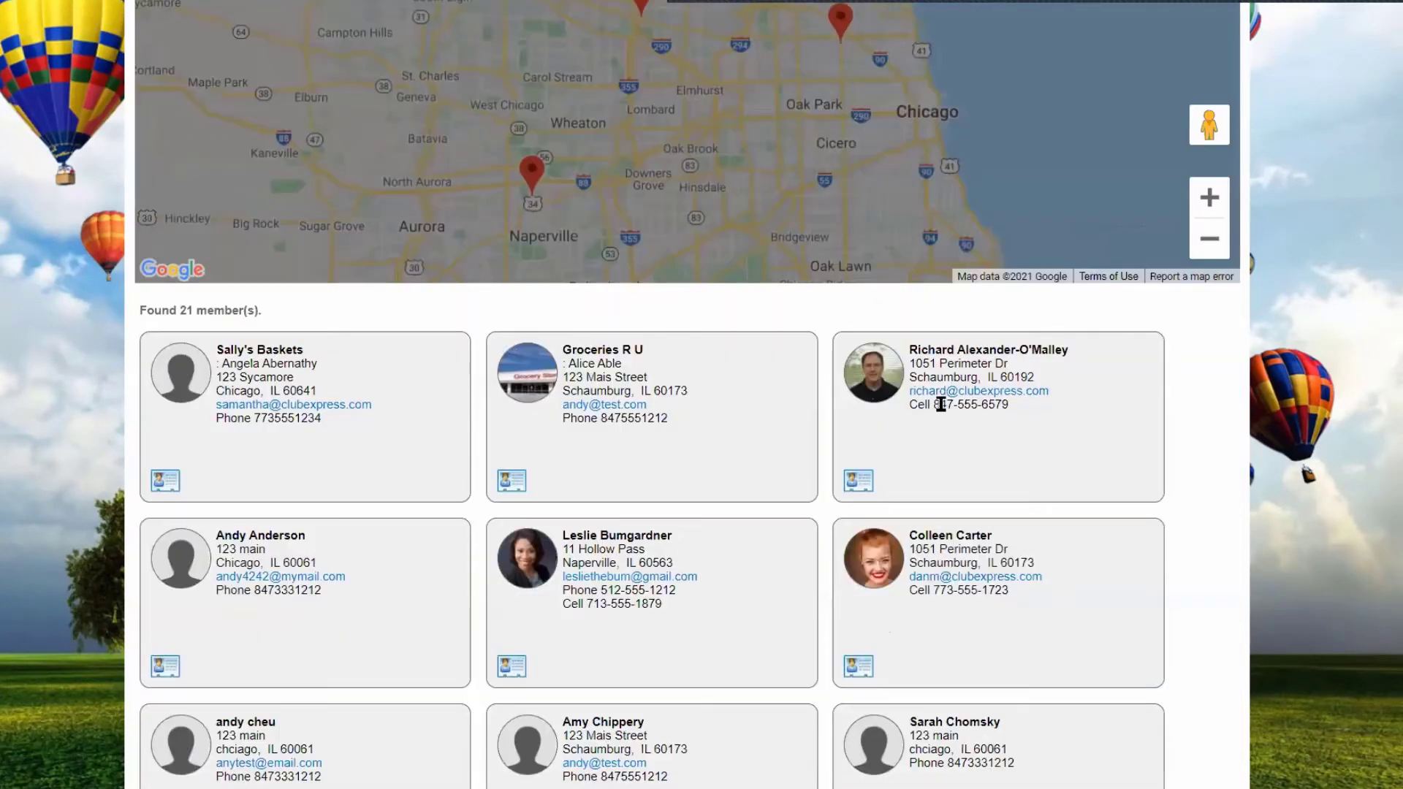
scroll(940, 404, down, 12)
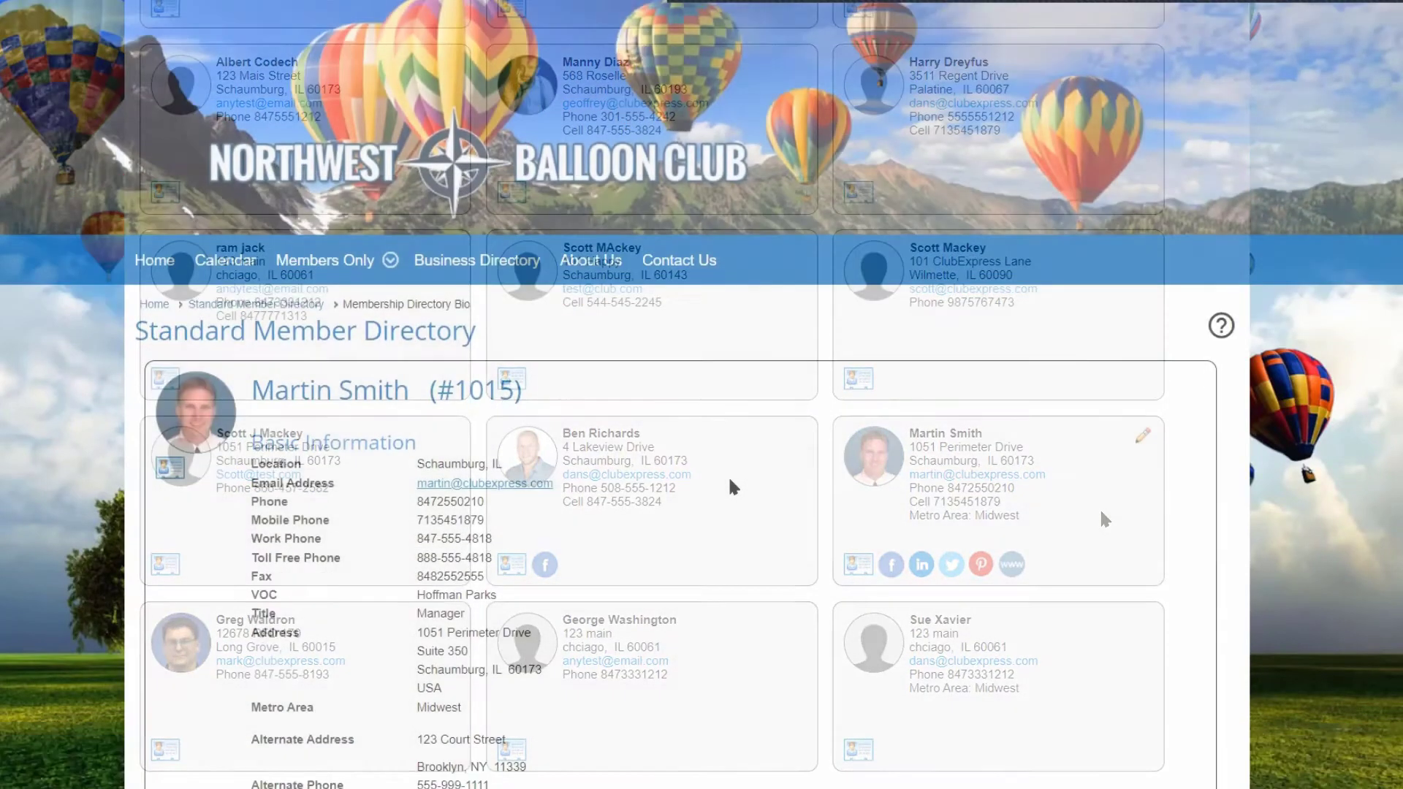
Expand the Interests and Blogs sections of the member's bio, check its Collectibles section, and return to the directory results.
scroll(731, 487, down, 12)
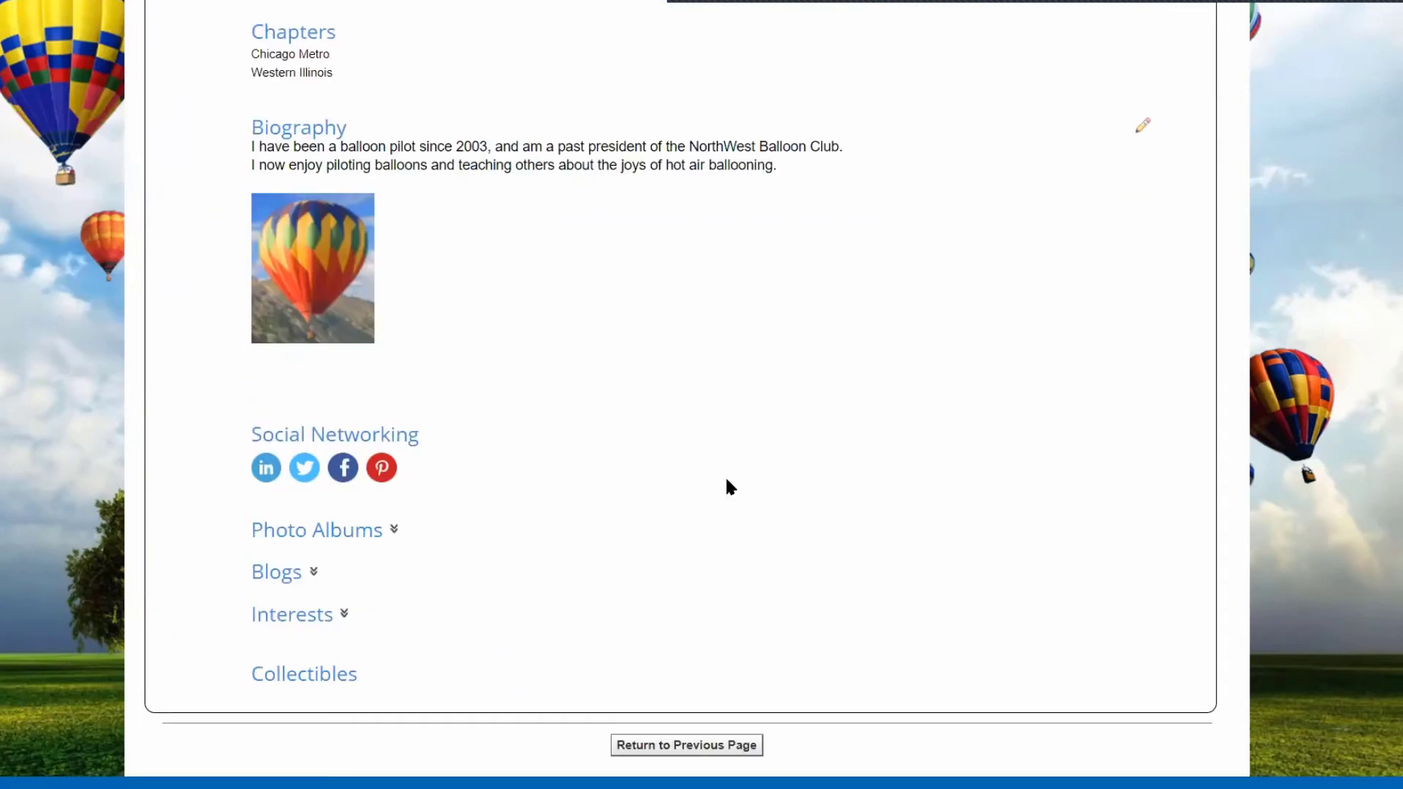
click(342, 617)
scroll(528, 611, down, 5)
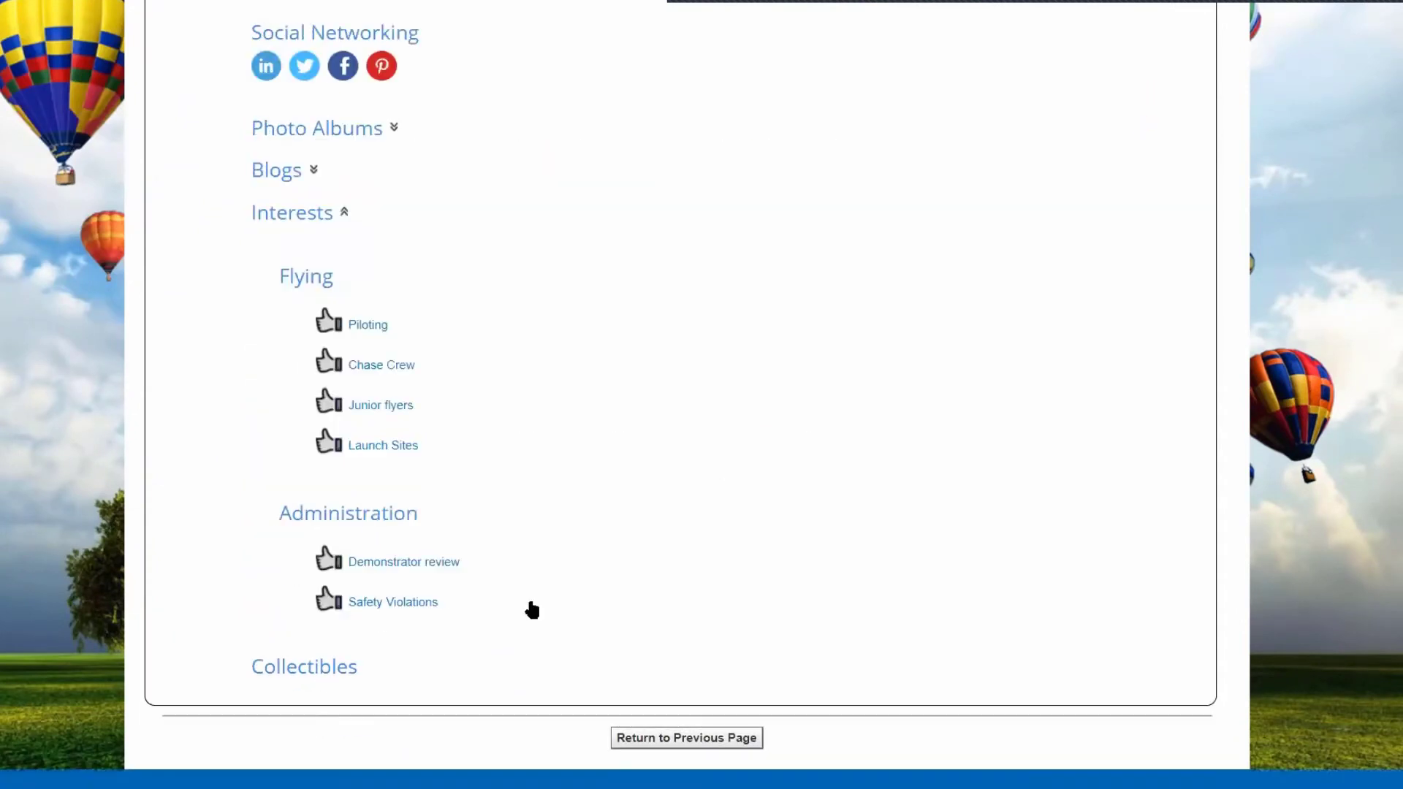
click(314, 171)
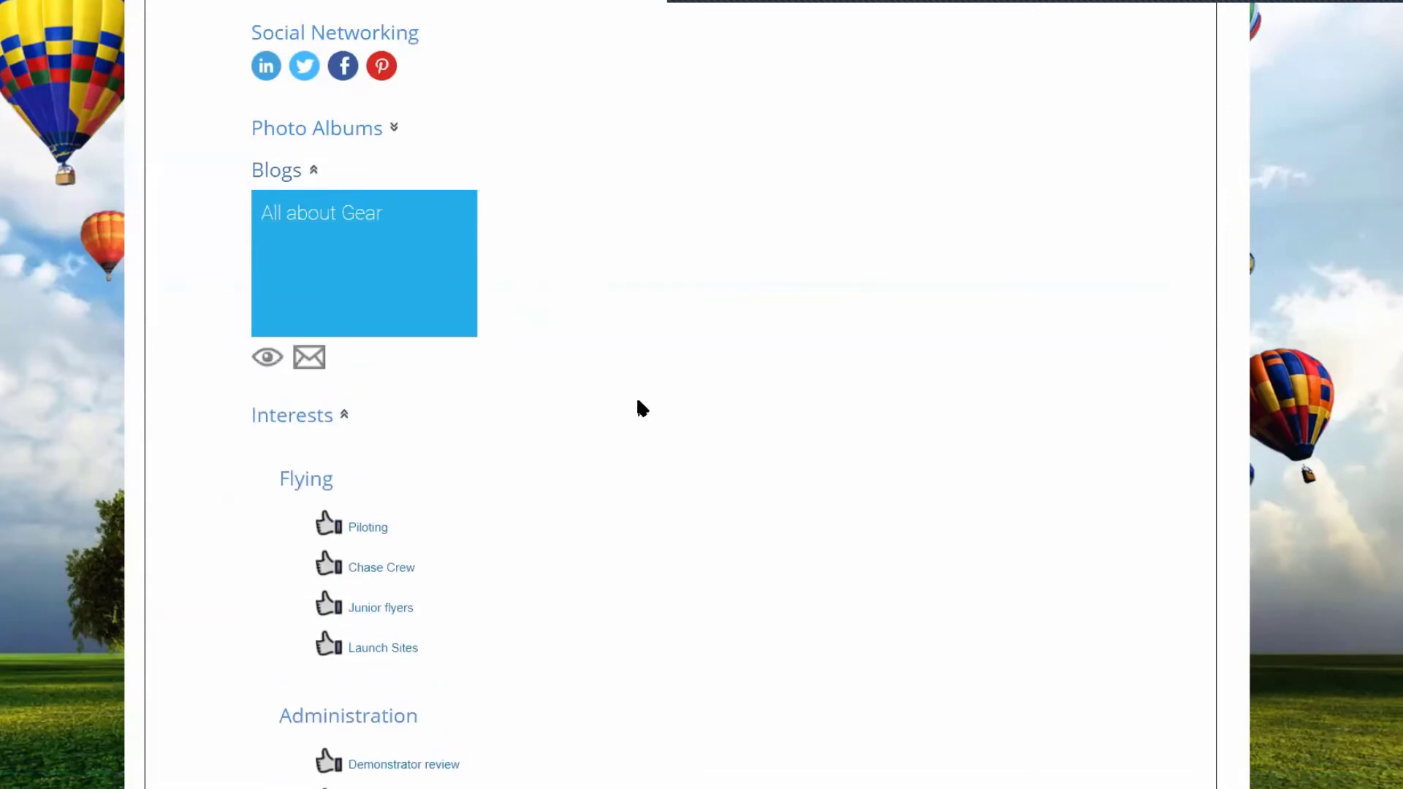
scroll(599, 450, down, 3)
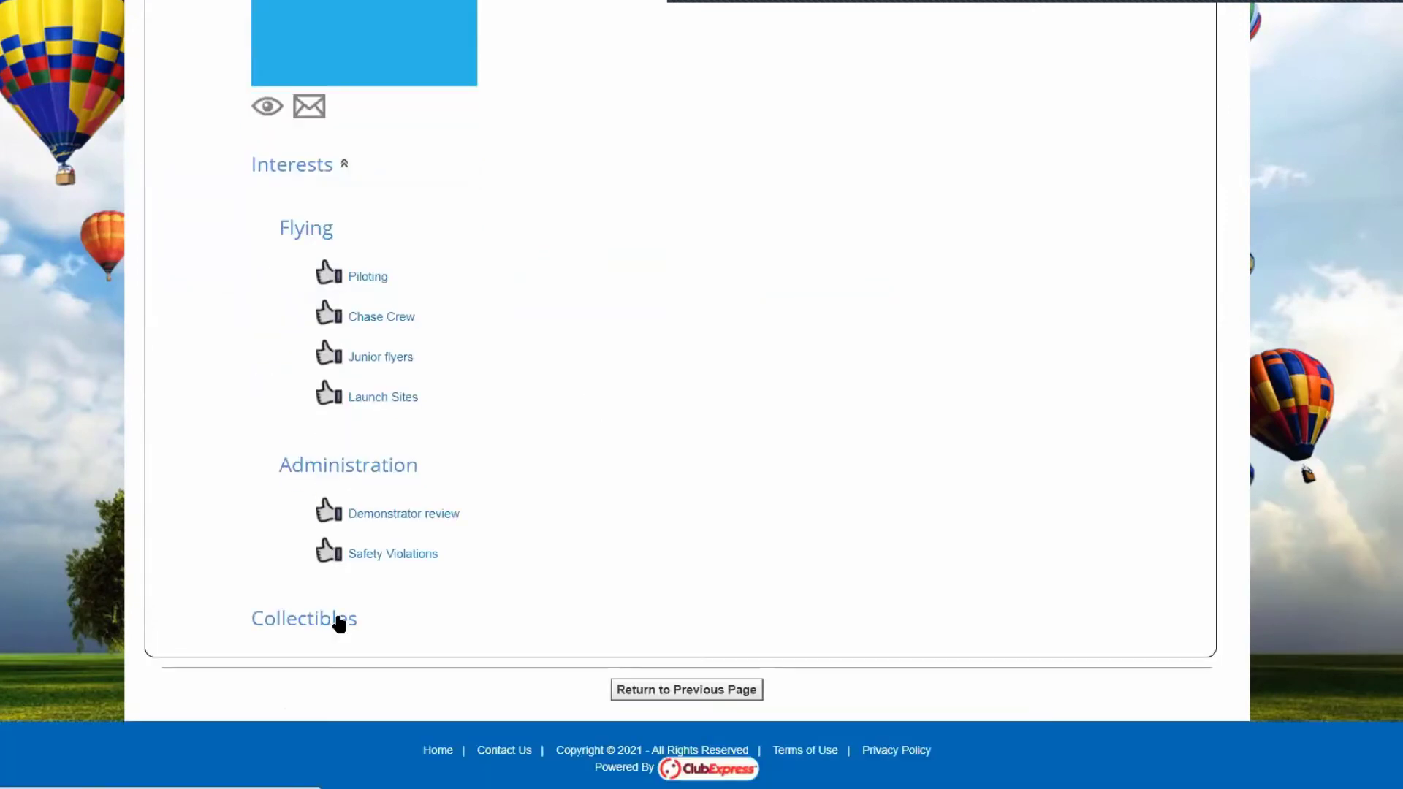
click(501, 592)
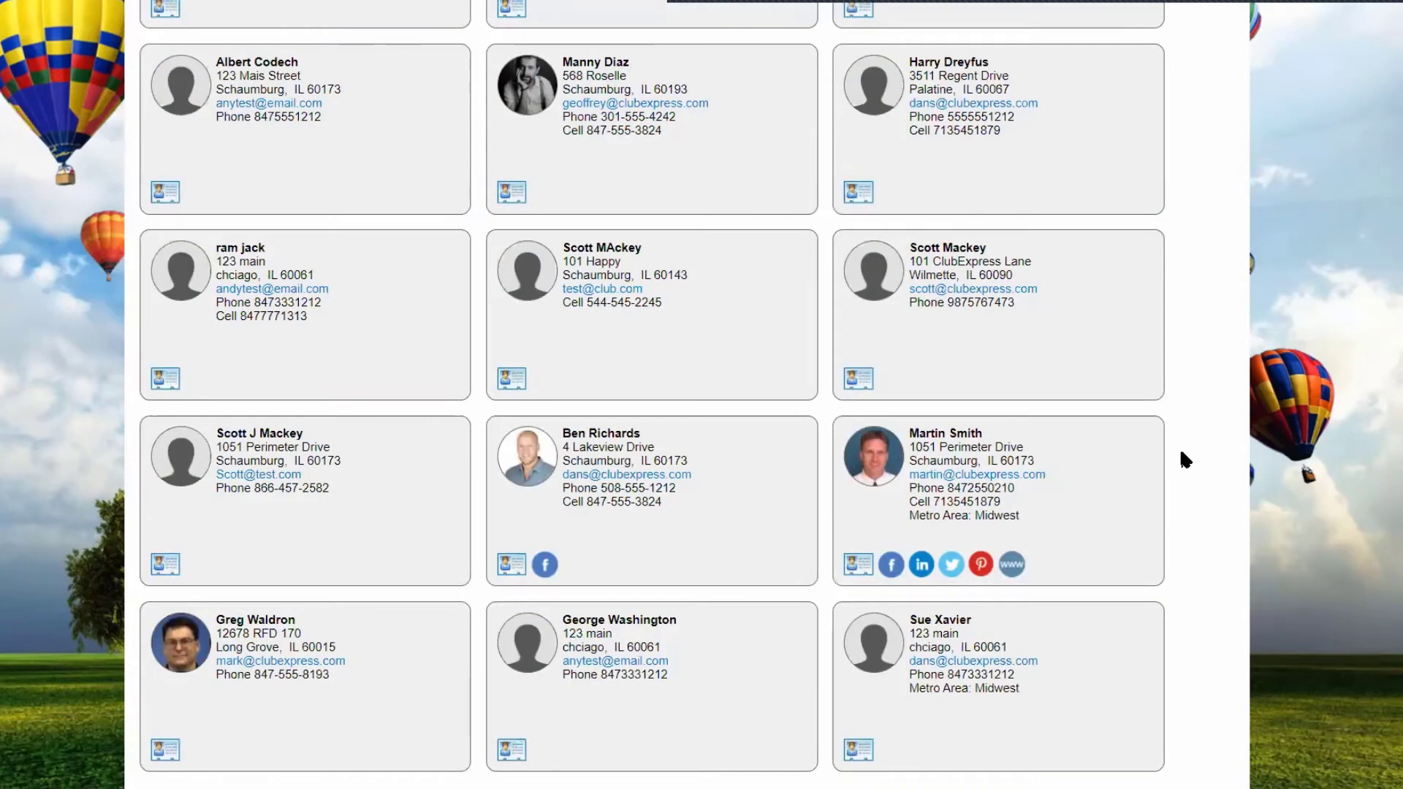
Open the Business Directory category administration from the Control Panel and look over the Business Directory page.
scroll(1170, 452, up, 1)
scroll(1176, 409, up, 20)
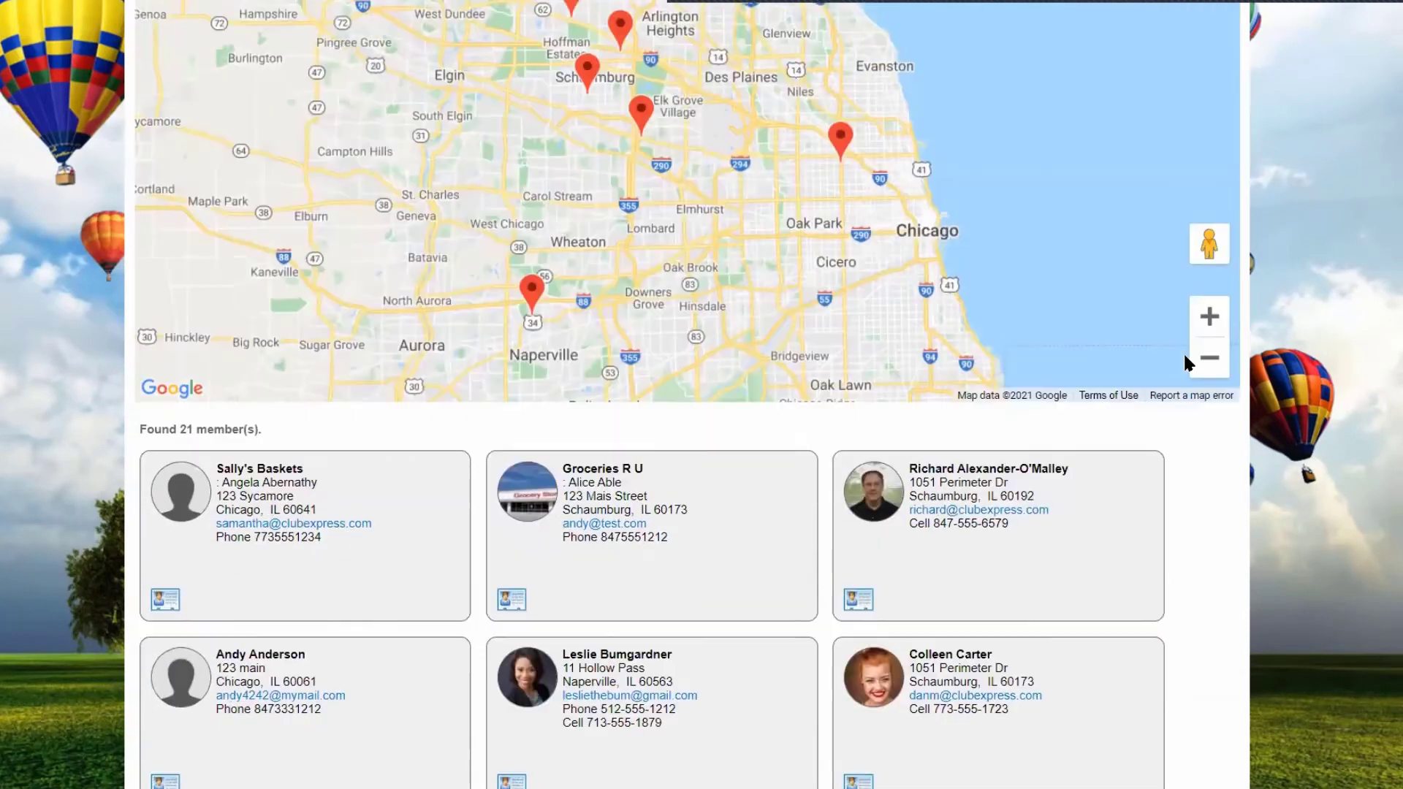
scroll(1186, 363, up, 2)
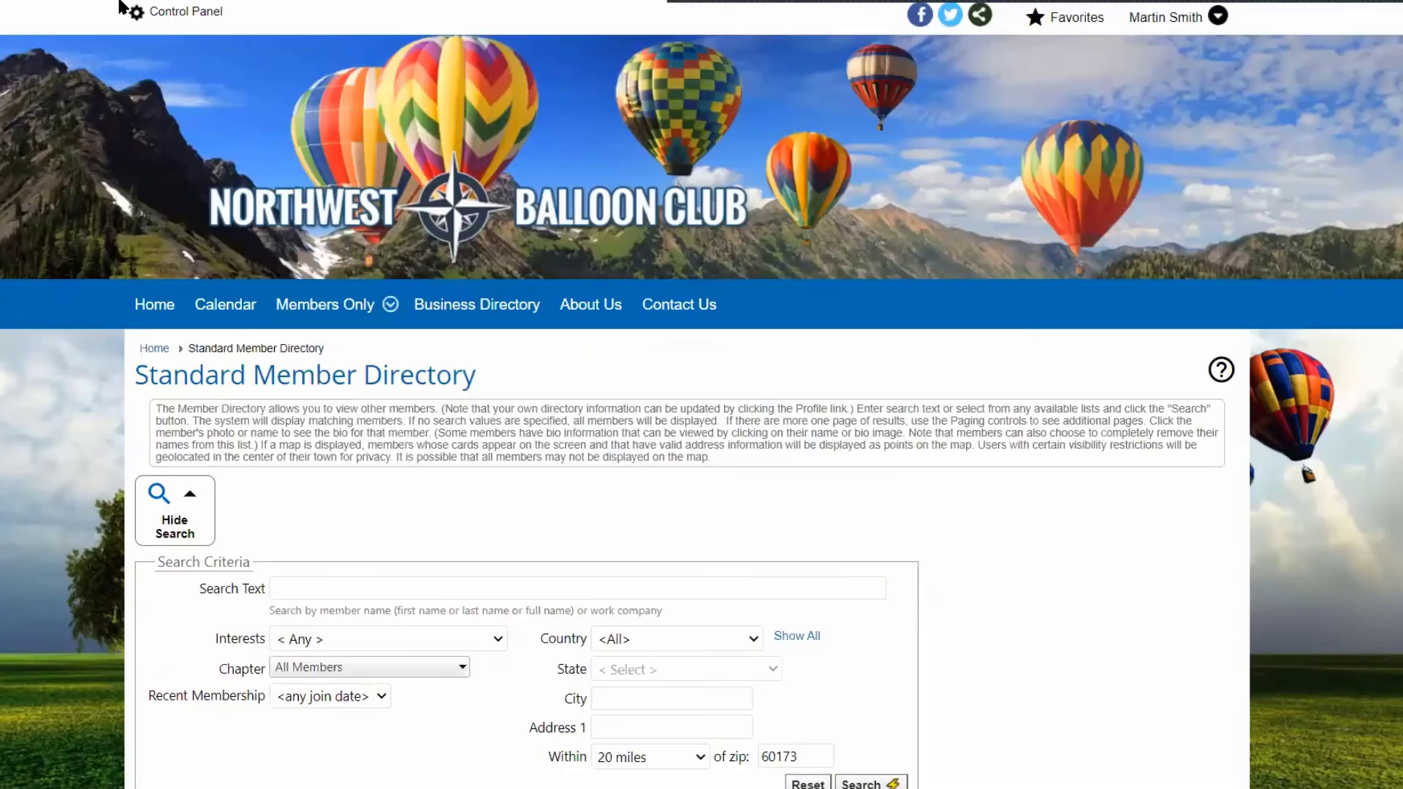
click(169, 12)
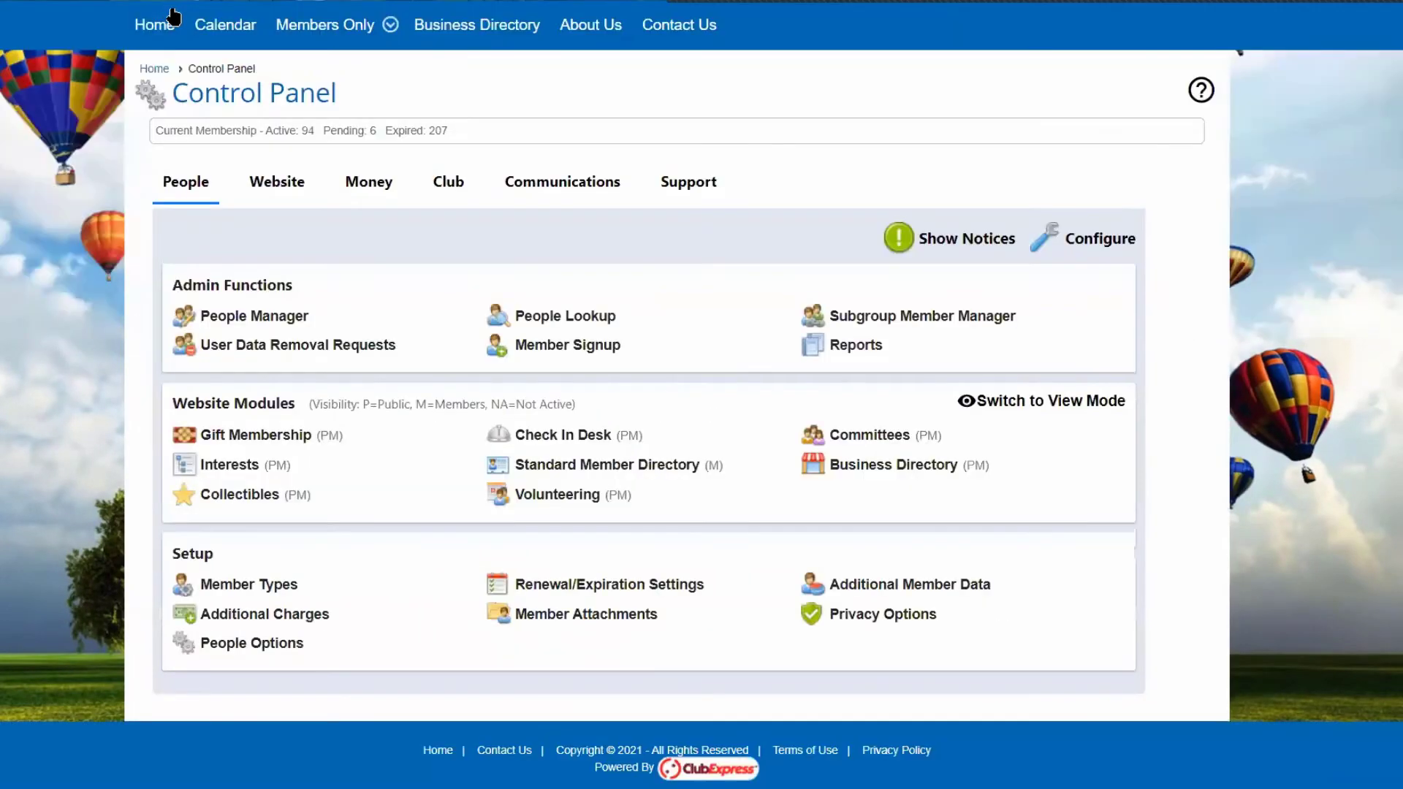
click(915, 468)
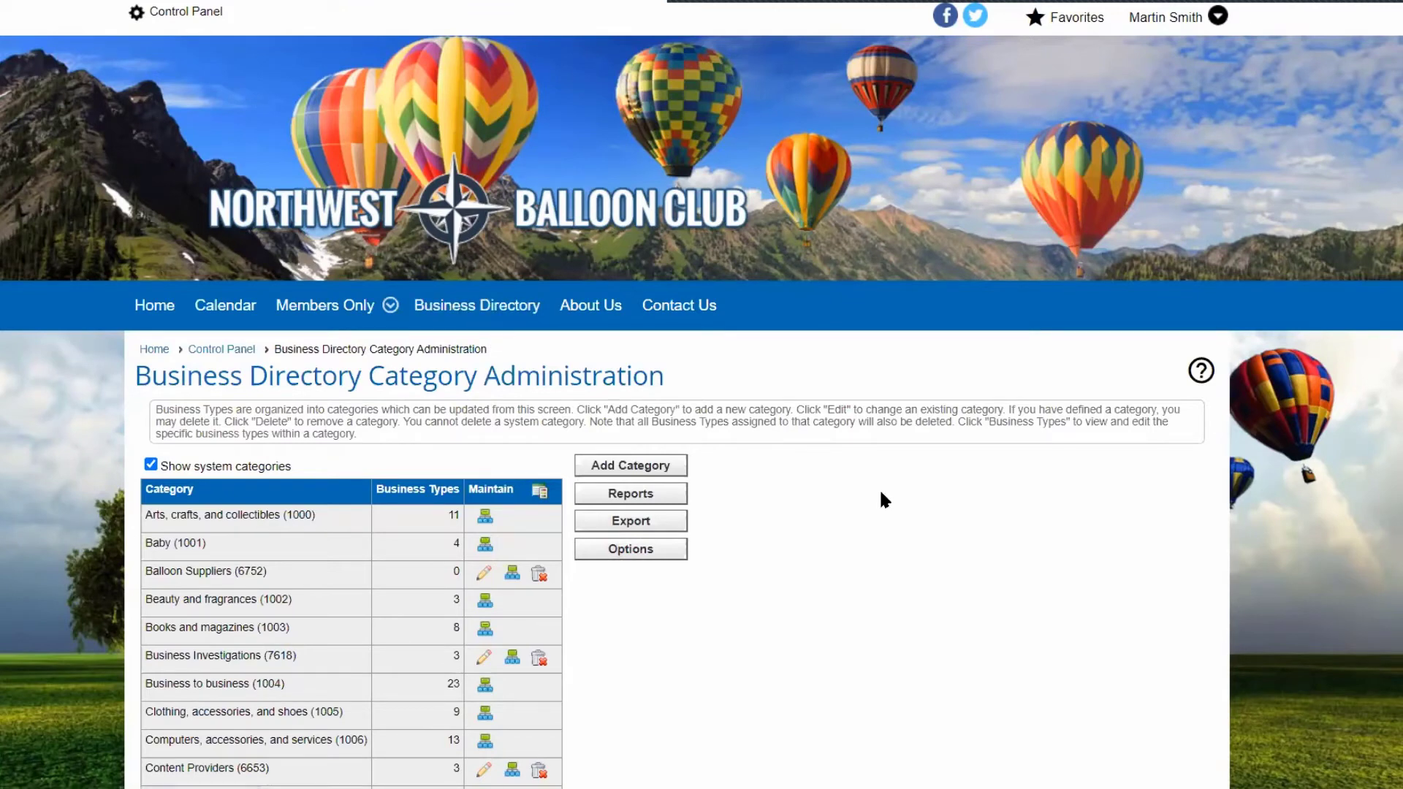
click(491, 306)
scroll(885, 389, down, 15)
In the Business Directory options, set the results format to List, review the search radius and allowed member types, and save.
click(633, 549)
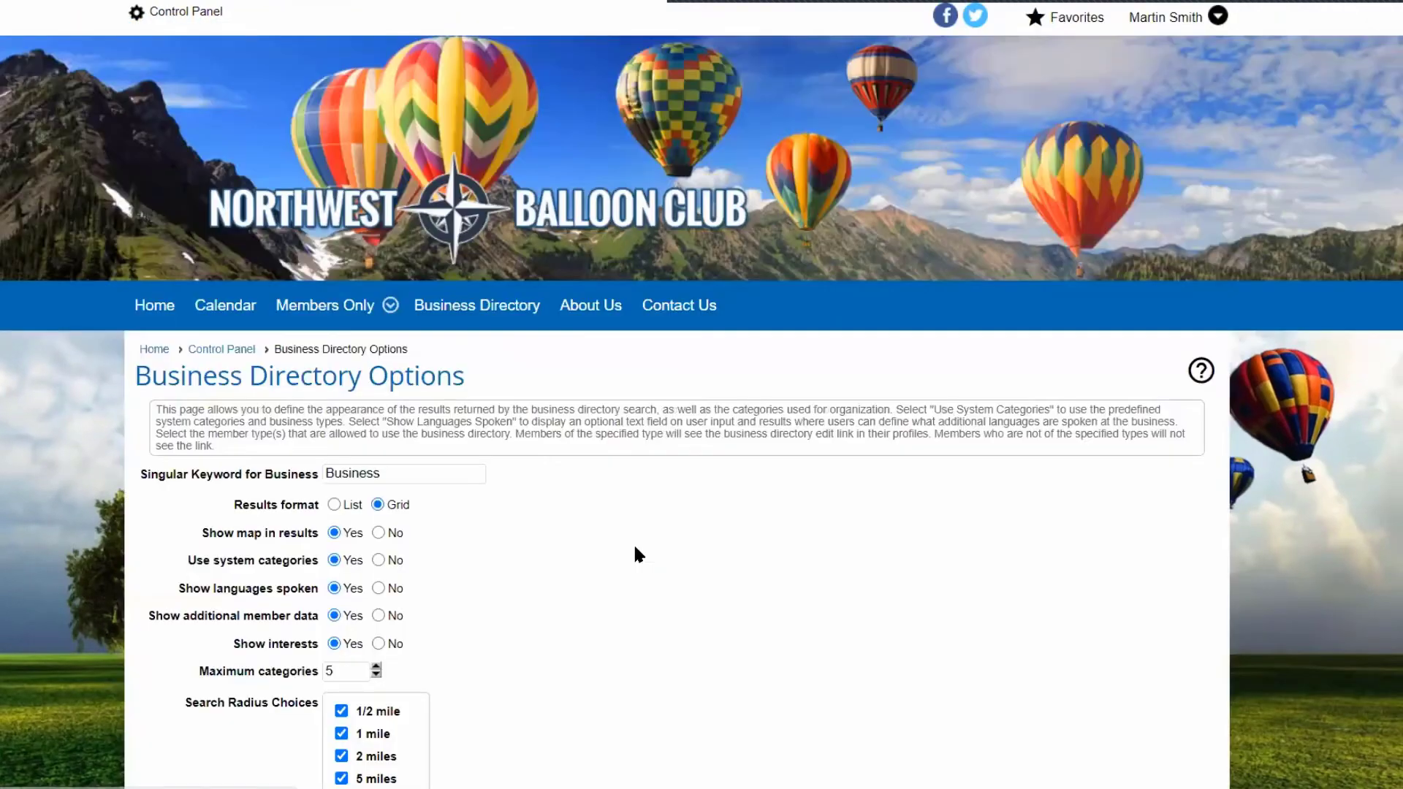
click(334, 504)
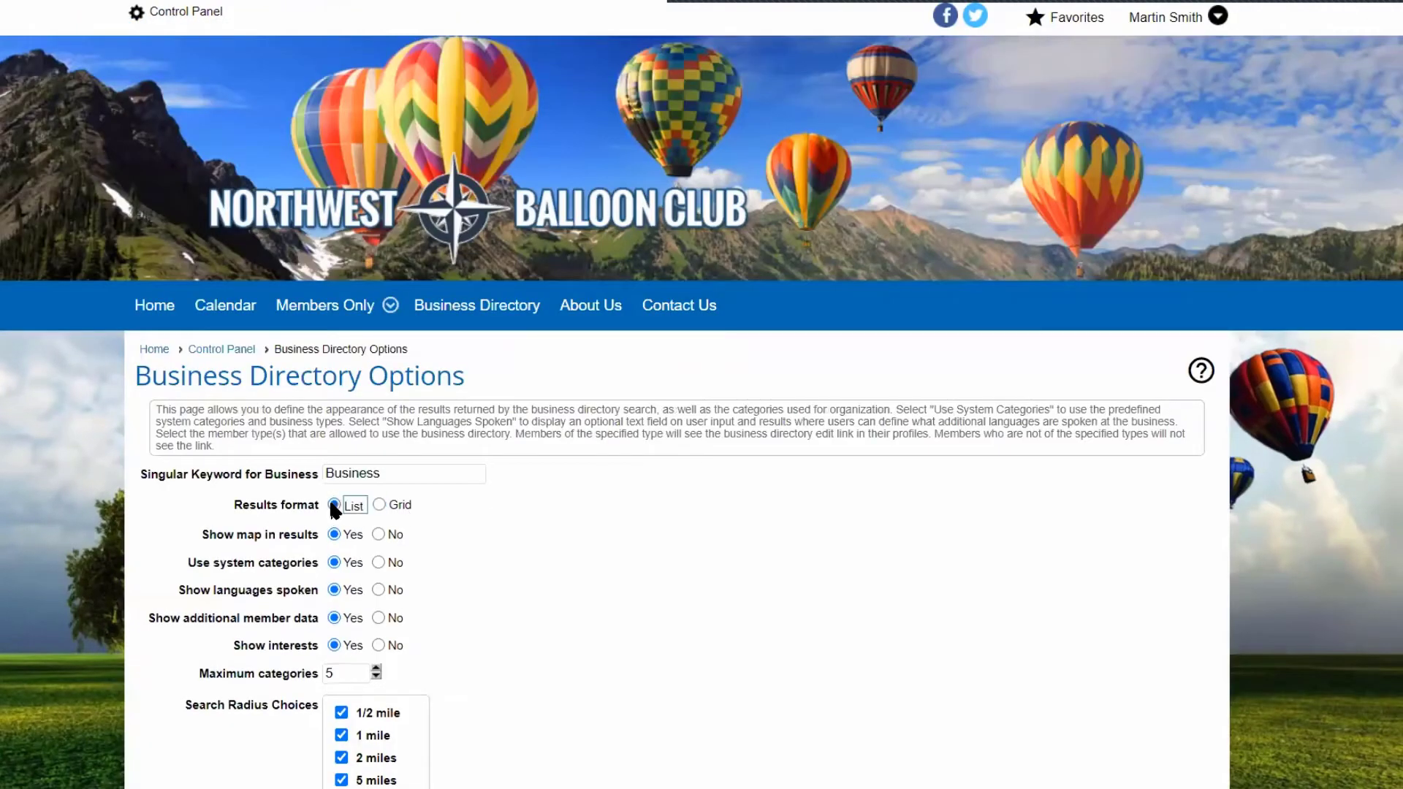
scroll(691, 513, down, 9)
scroll(689, 507, down, 1)
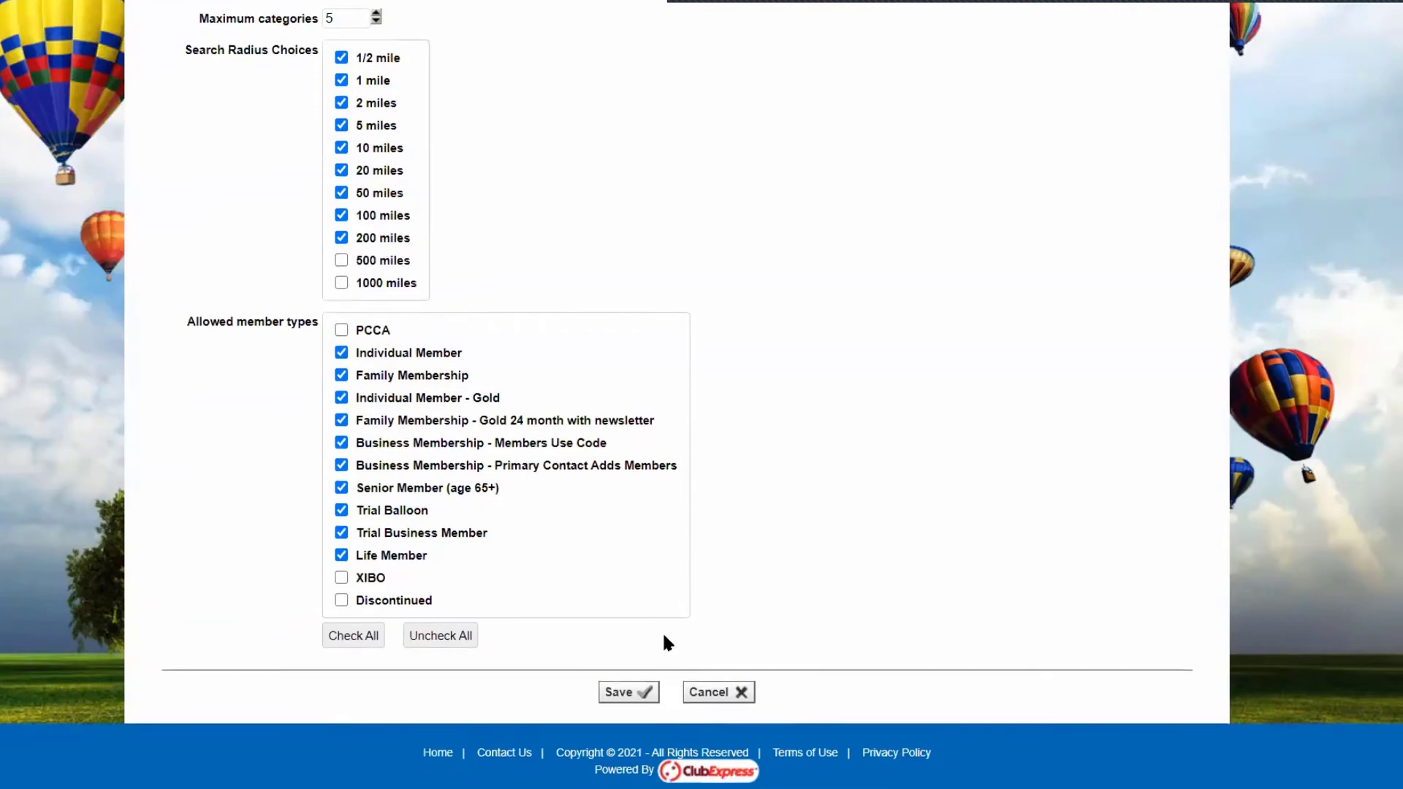
click(634, 693)
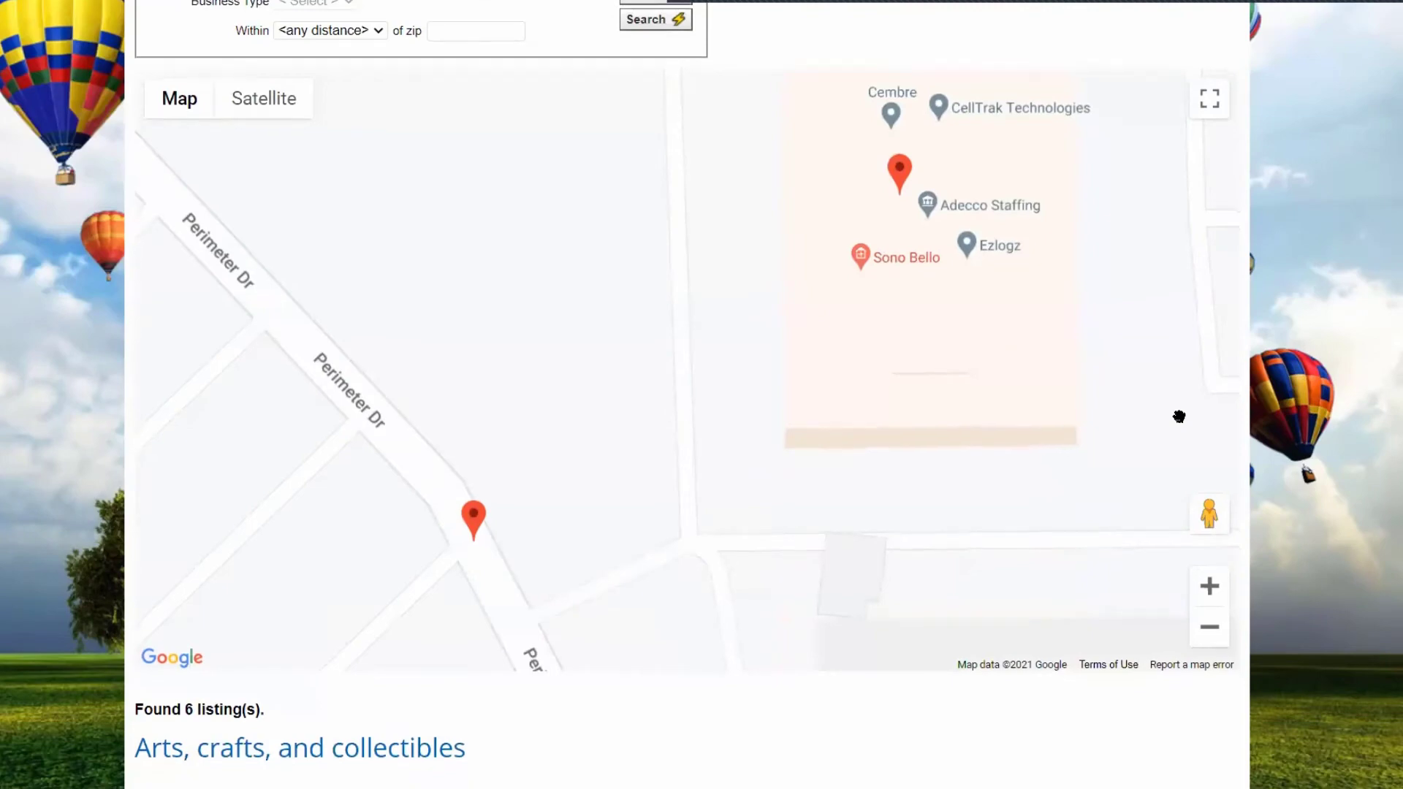
Look through the Business Directory's map and its listings grouped by category in list format.
scroll(1179, 417, down, 4)
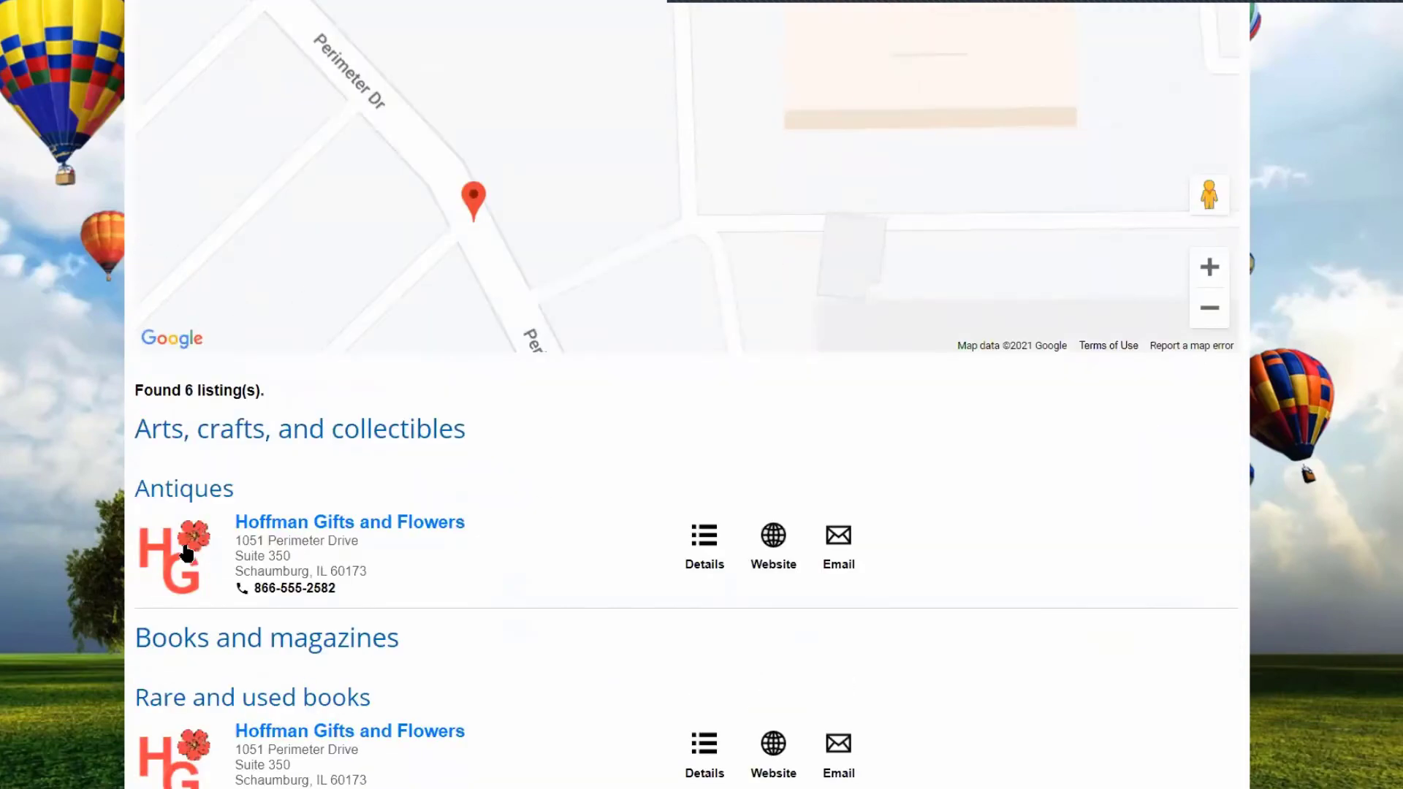
scroll(592, 631, down, 1)
scroll(1037, 611, down, 6)
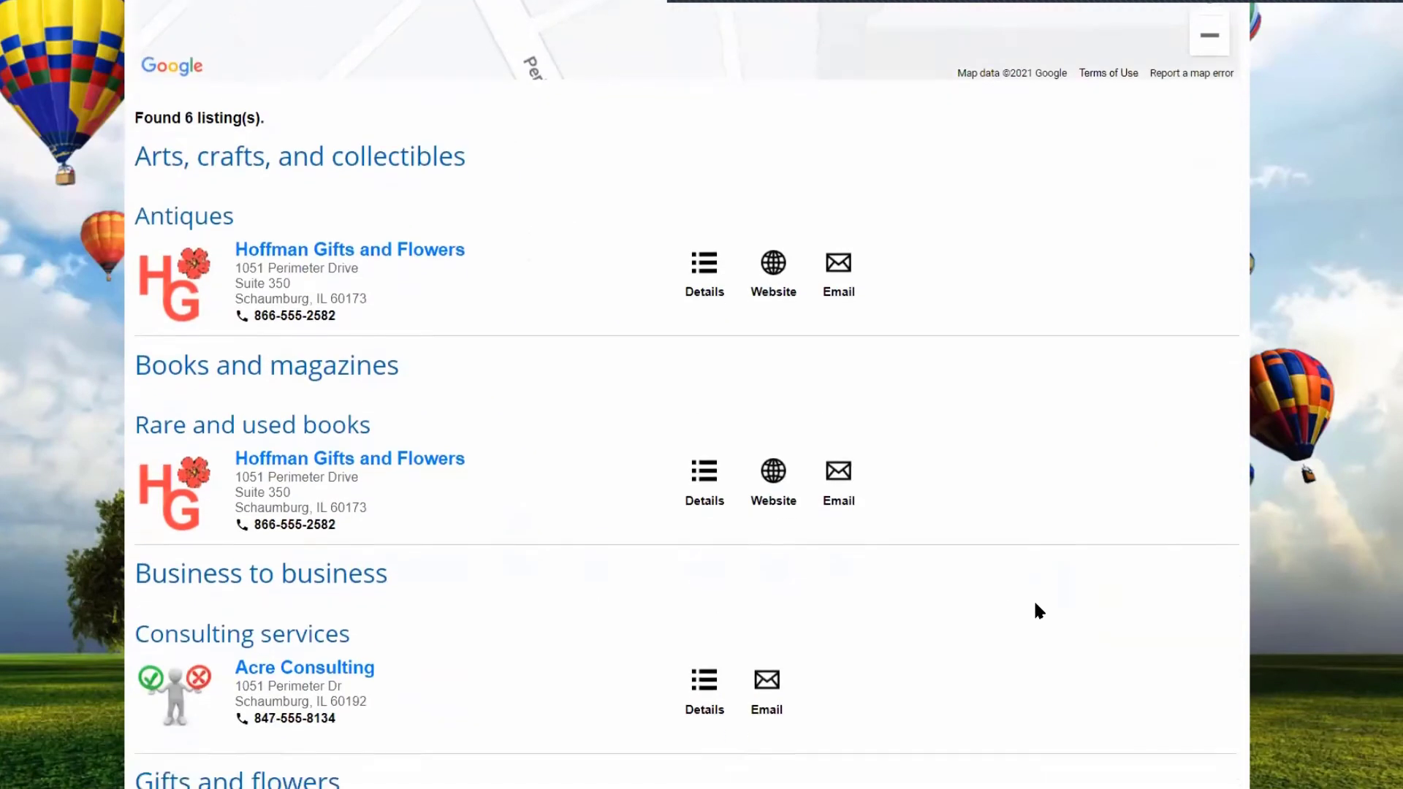
scroll(1035, 603, up, 11)
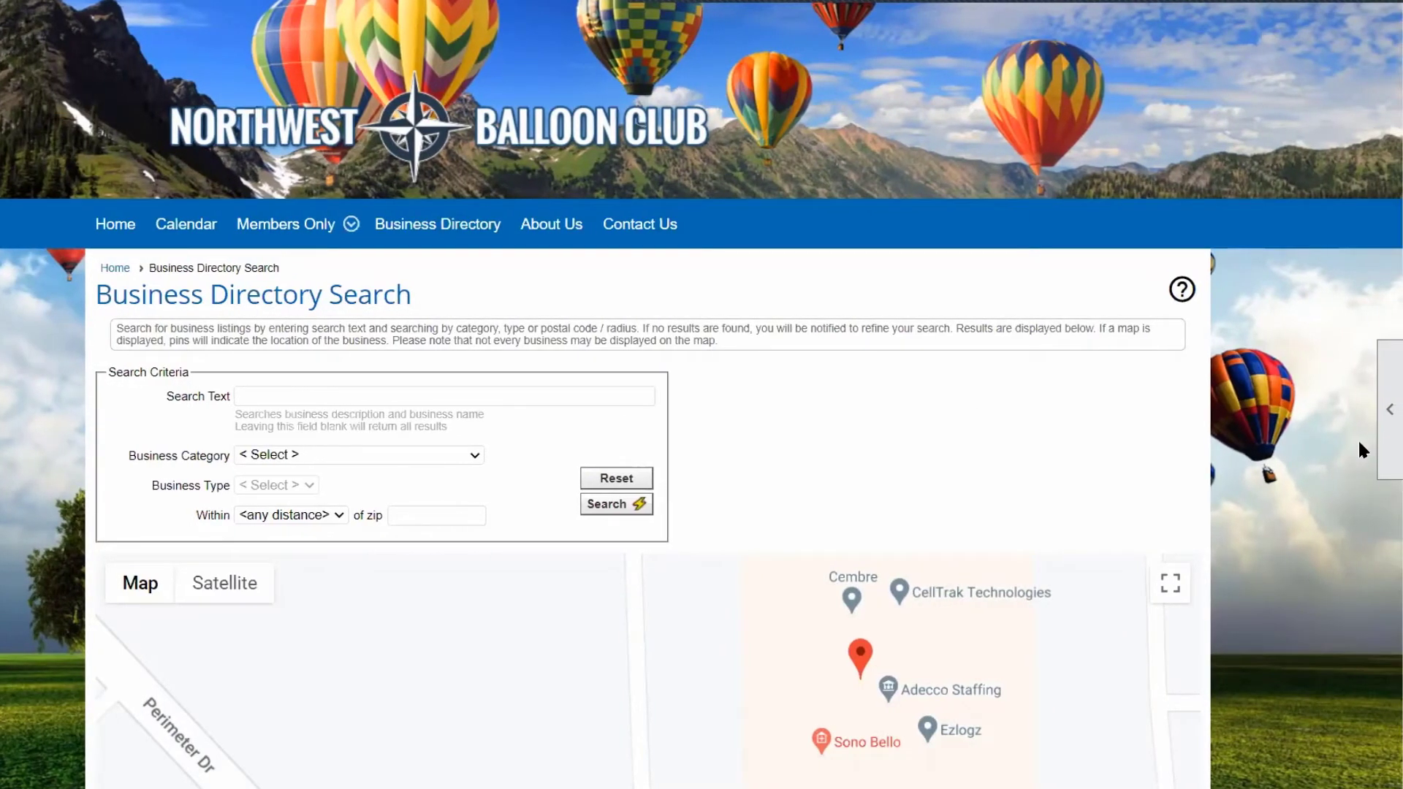
Open the category administration for editing from the Business Directory page and hide the system categories.
click(1382, 442)
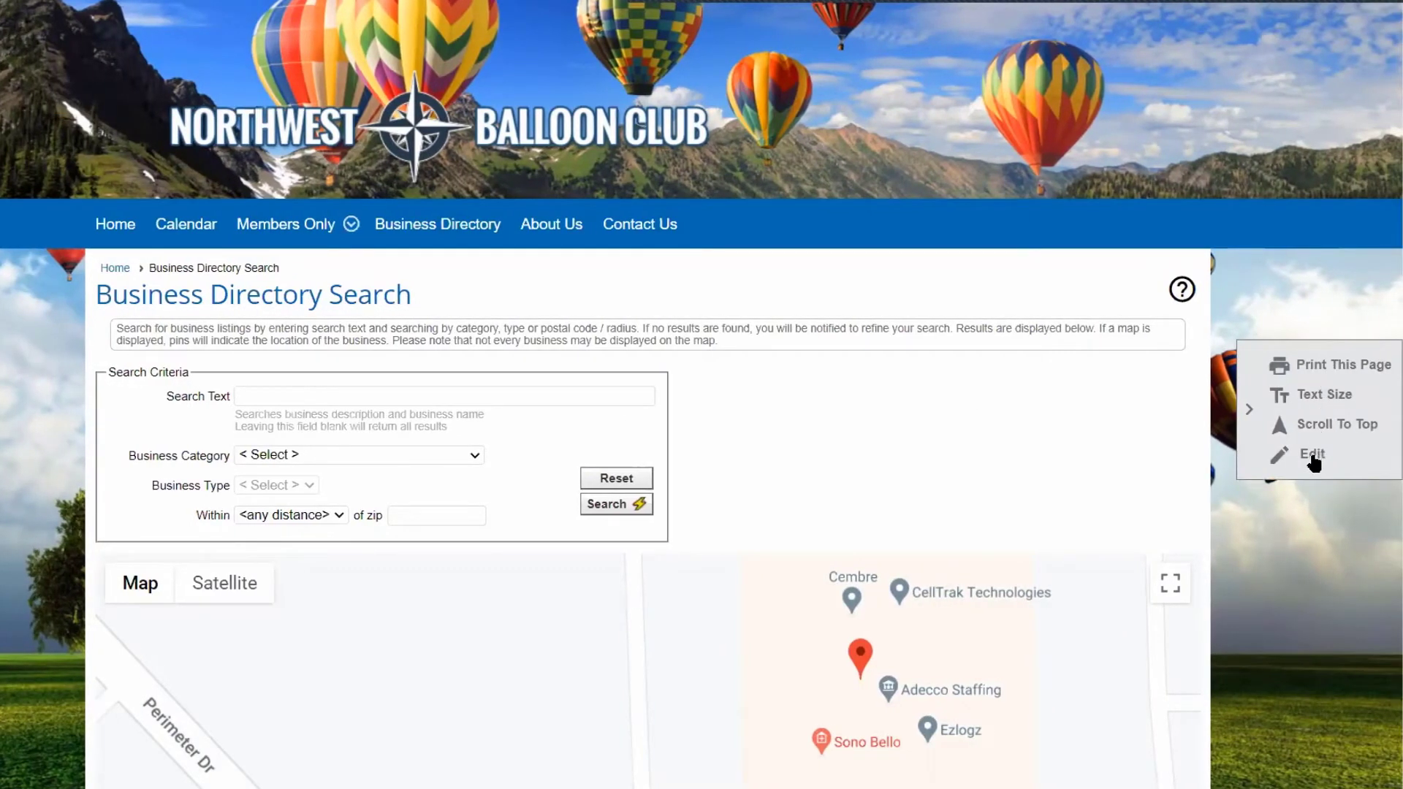
click(1312, 456)
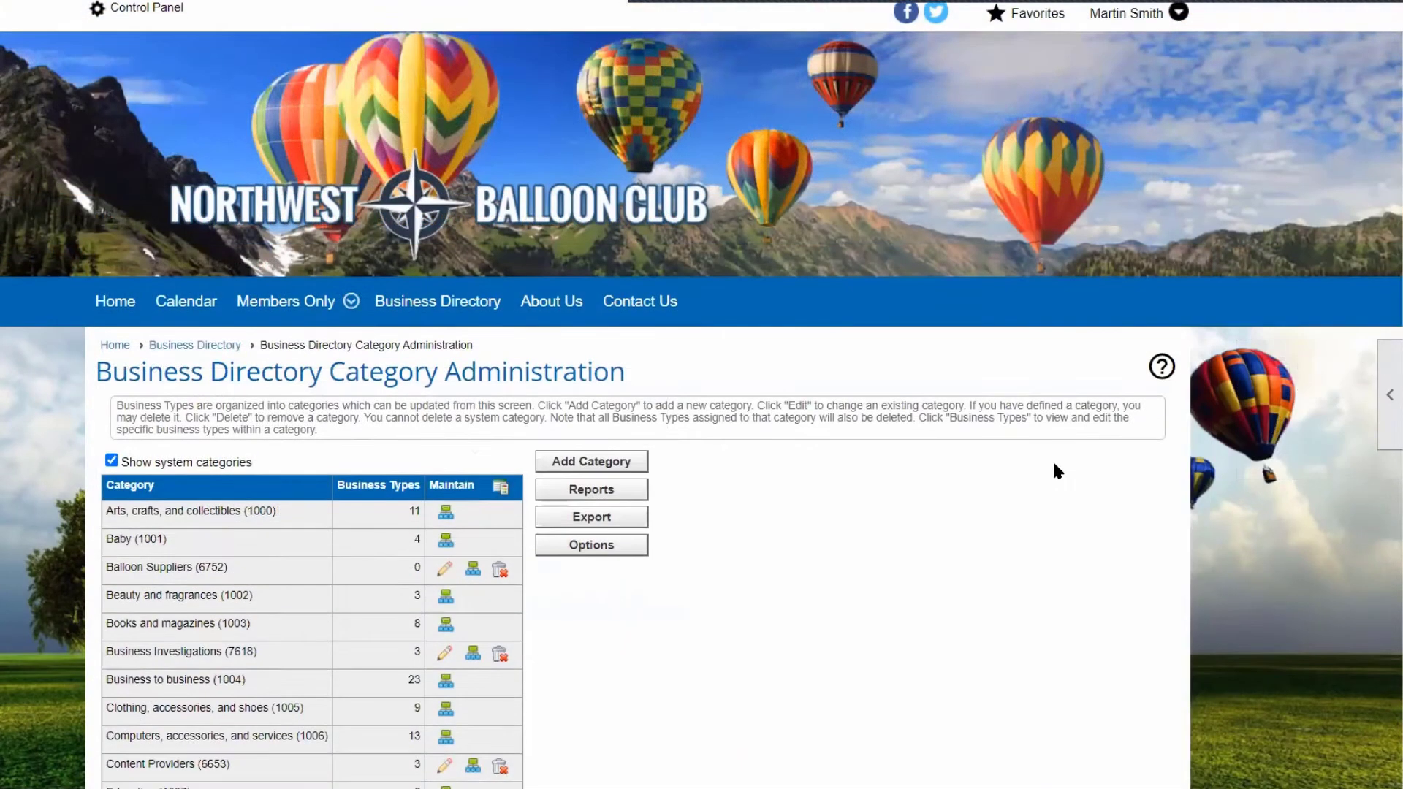
scroll(701, 347, down, 3)
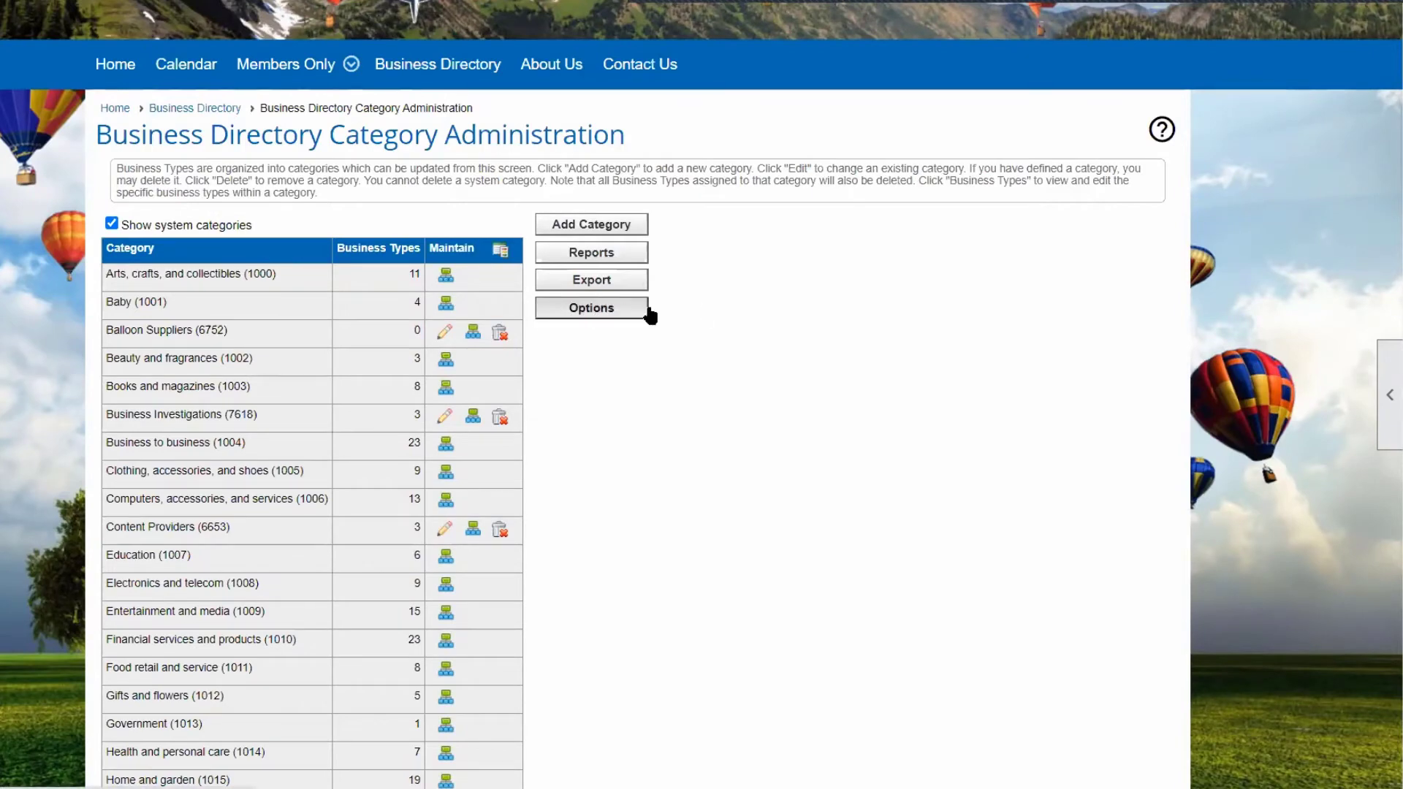
scroll(769, 317, down, 1)
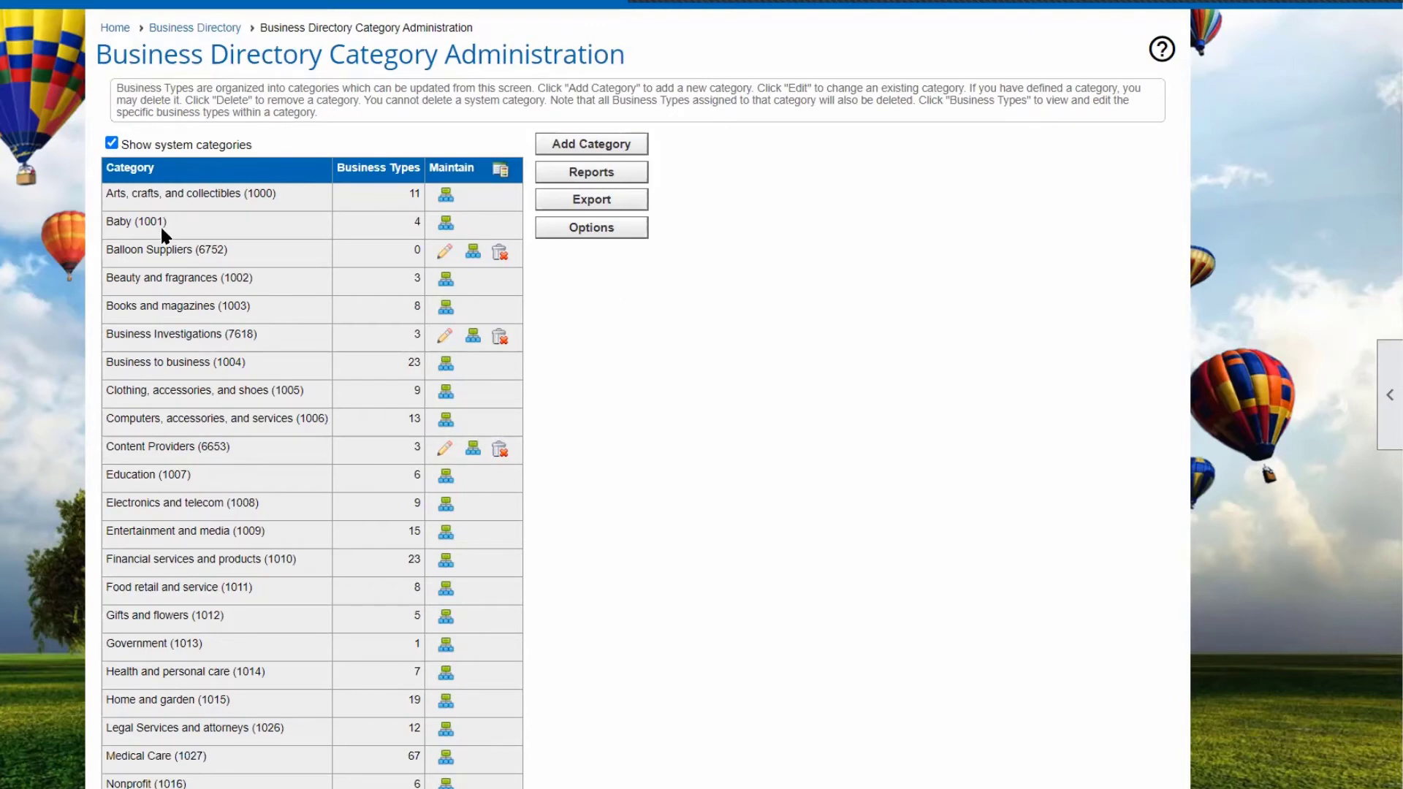
click(111, 144)
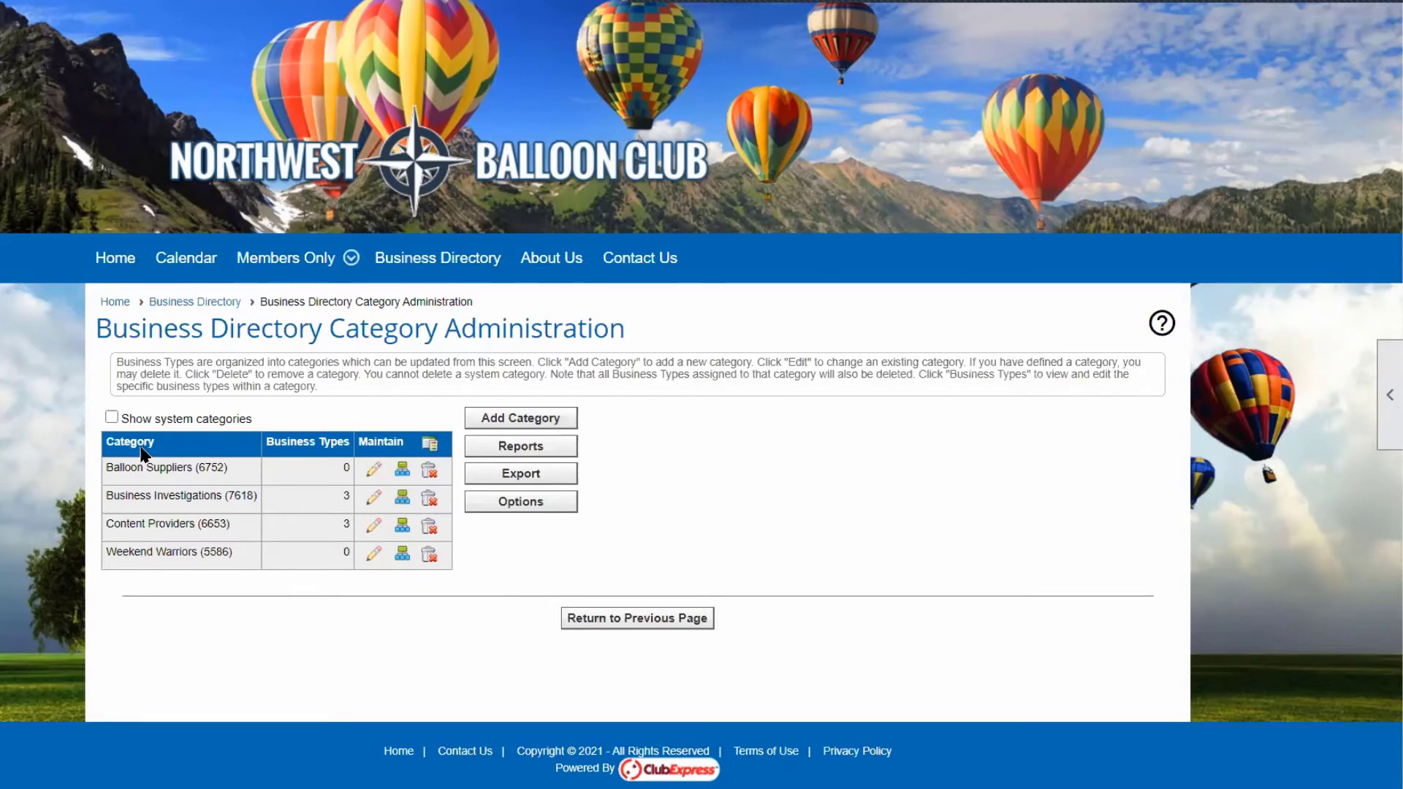
Show the system categories and open the Balloon Suppliers category for editing, leaving it without changes.
click(111, 417)
scroll(804, 405, down, 3)
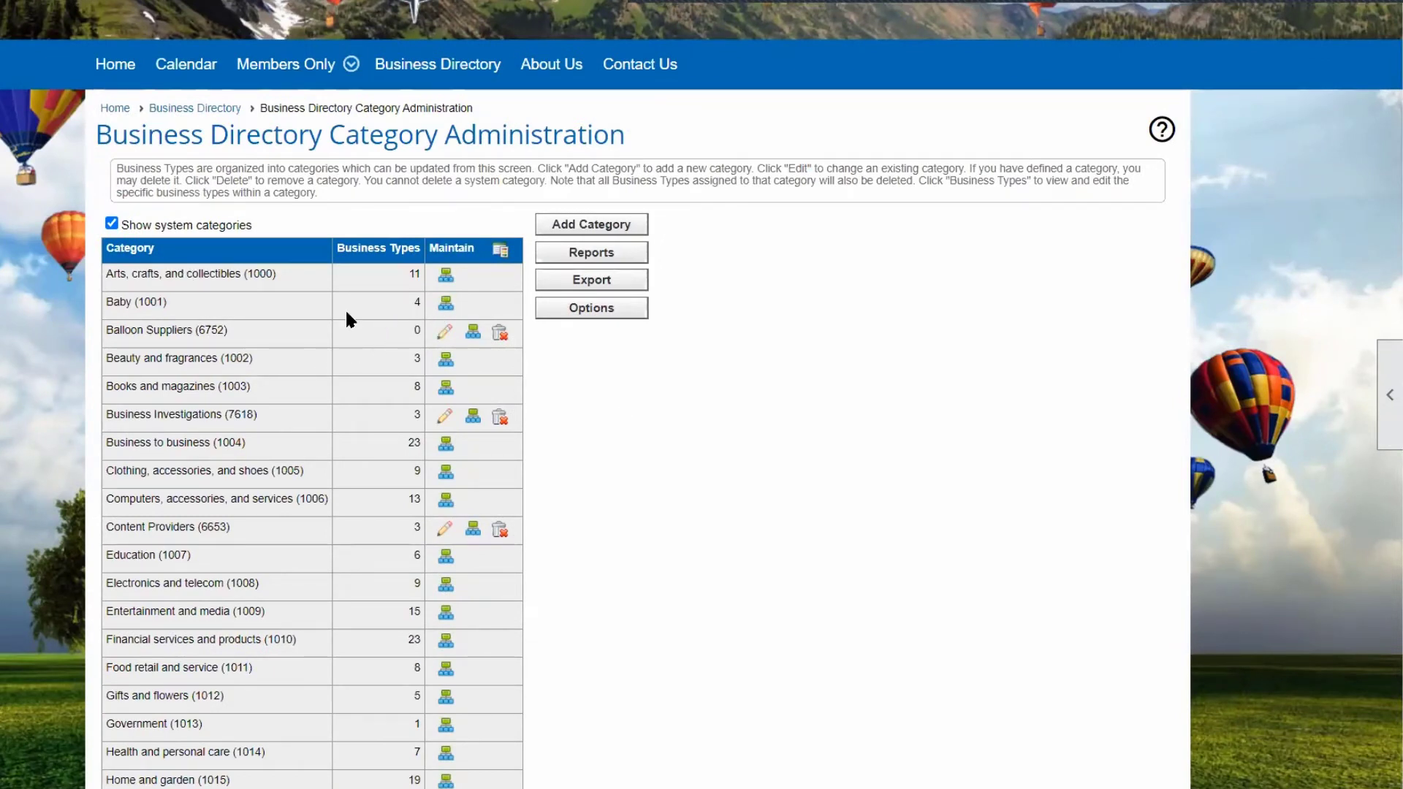
click(446, 336)
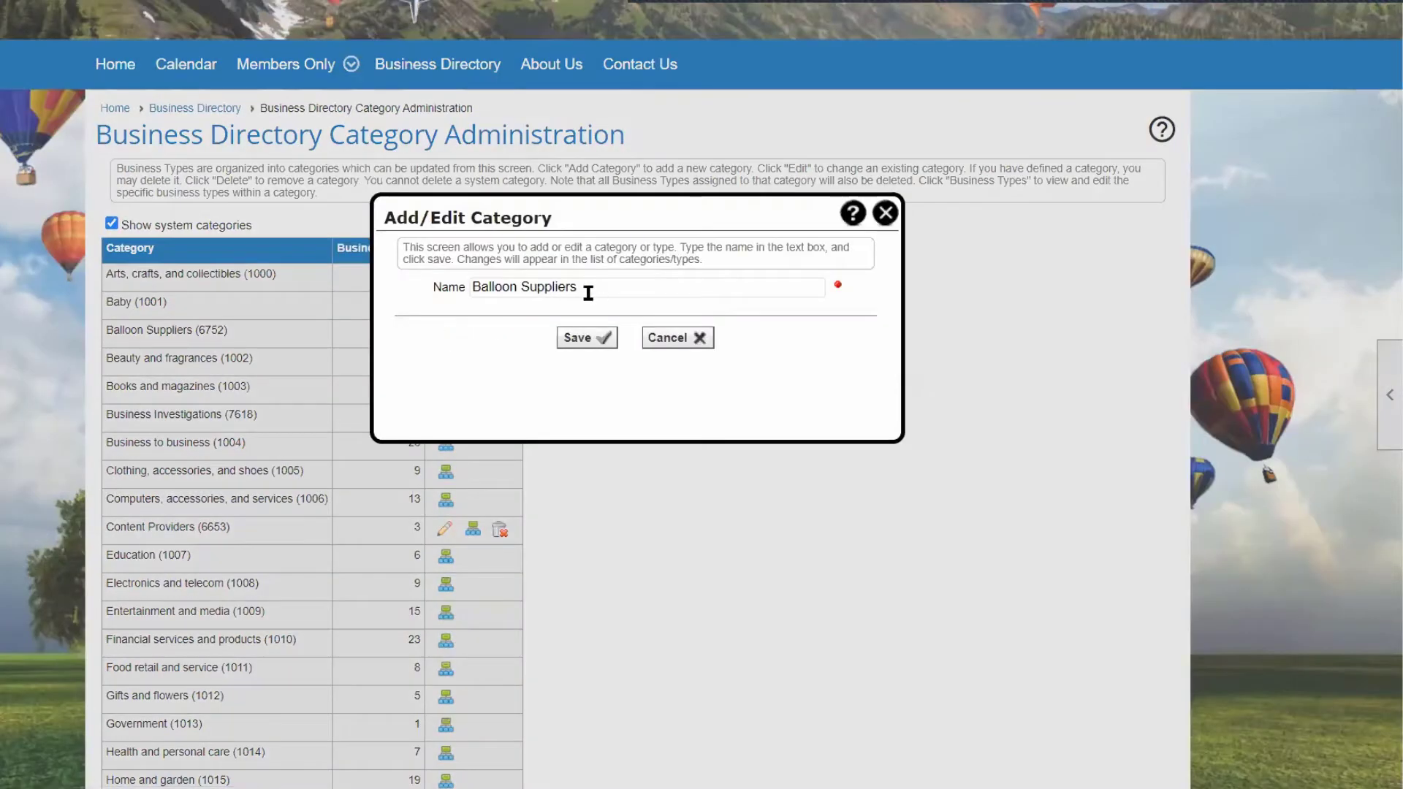
click(676, 339)
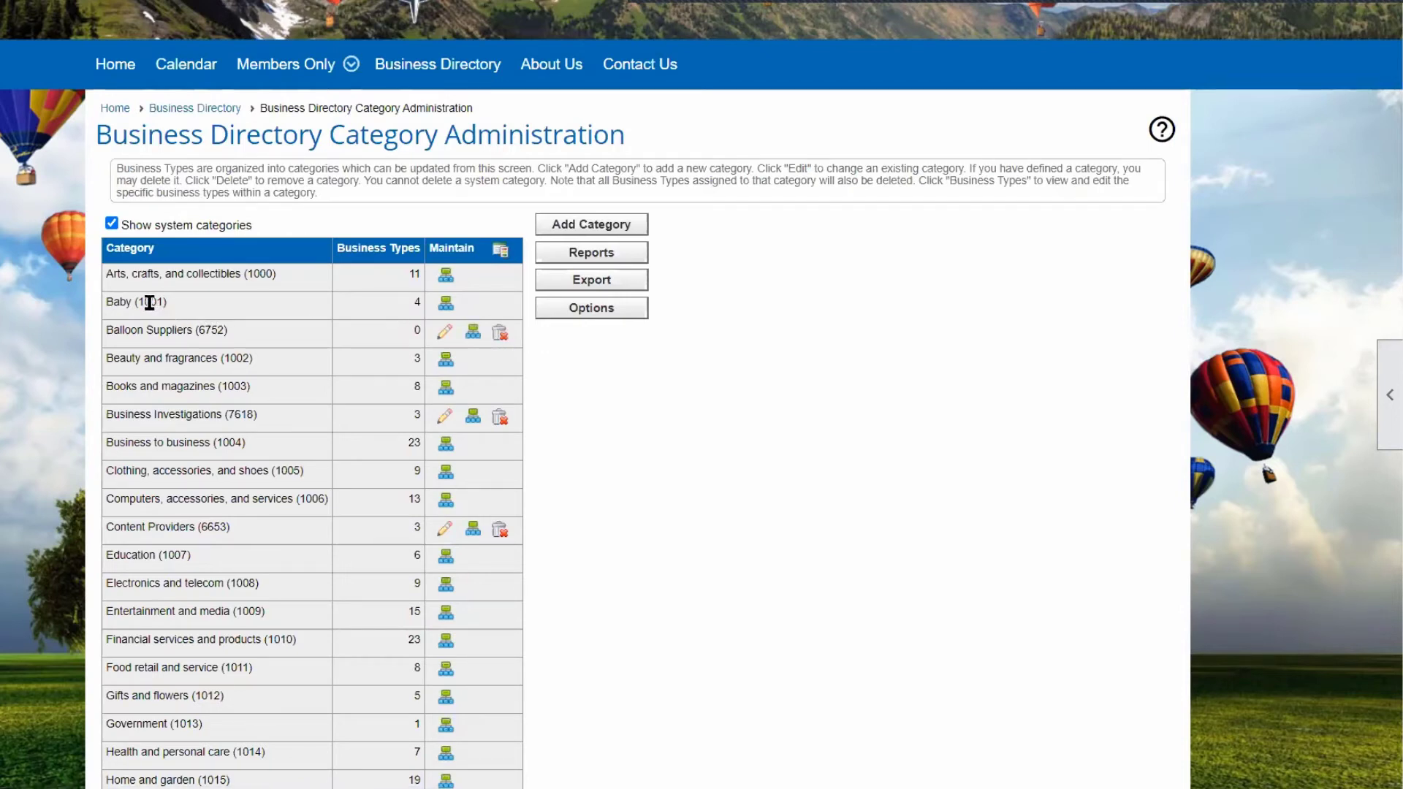
Add a business type named Digital Processing Lab to the Arts, crafts, and collectibles category.
click(445, 281)
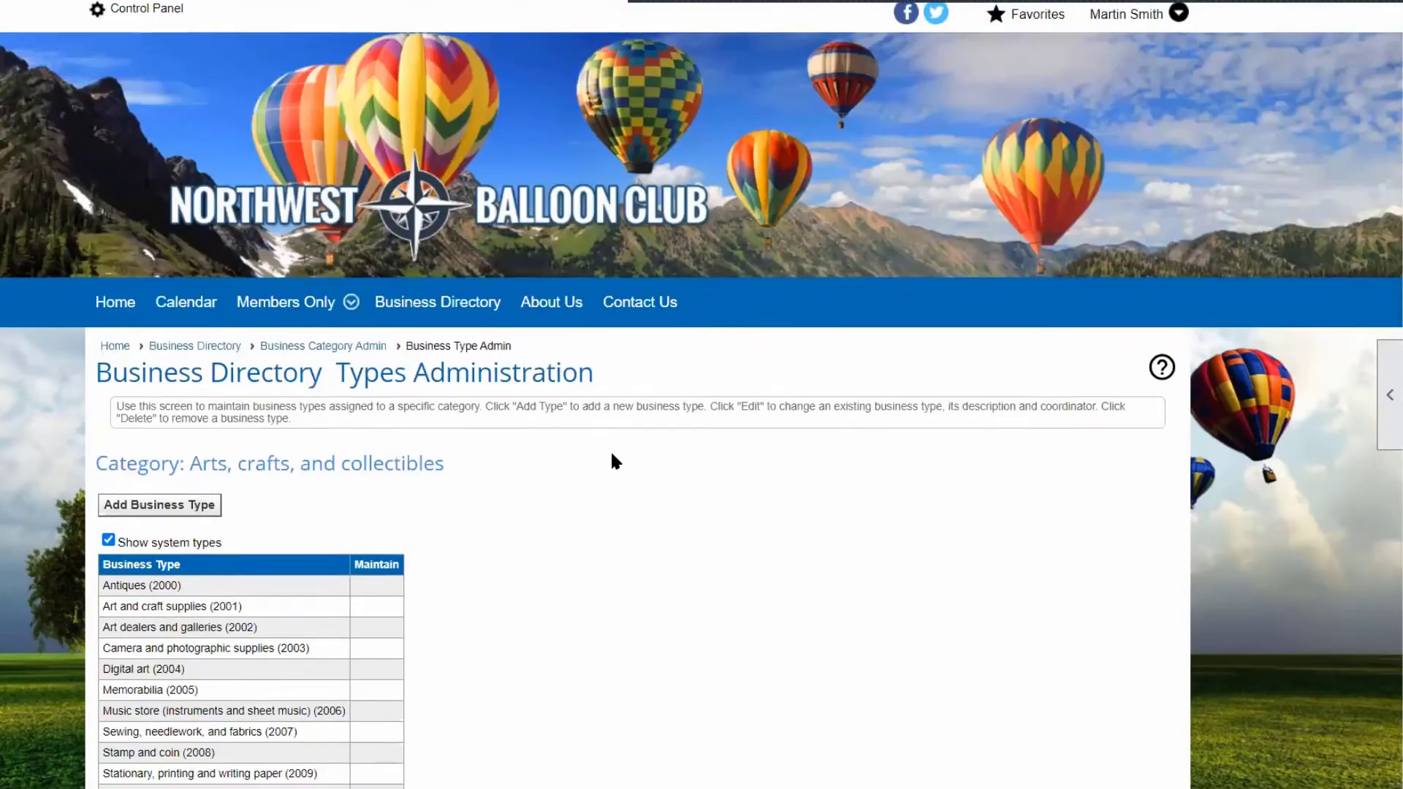
scroll(611, 450, down, 3)
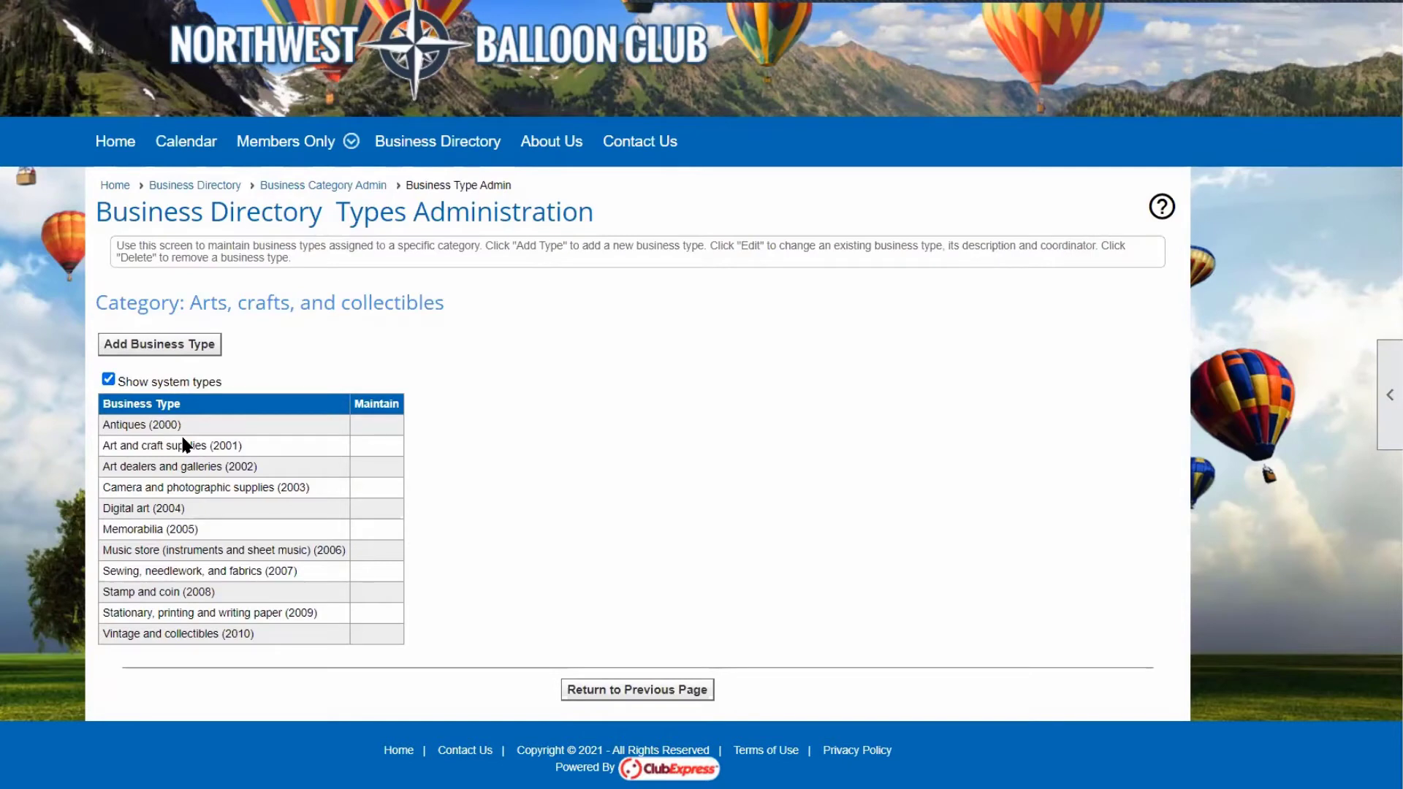
click(173, 346)
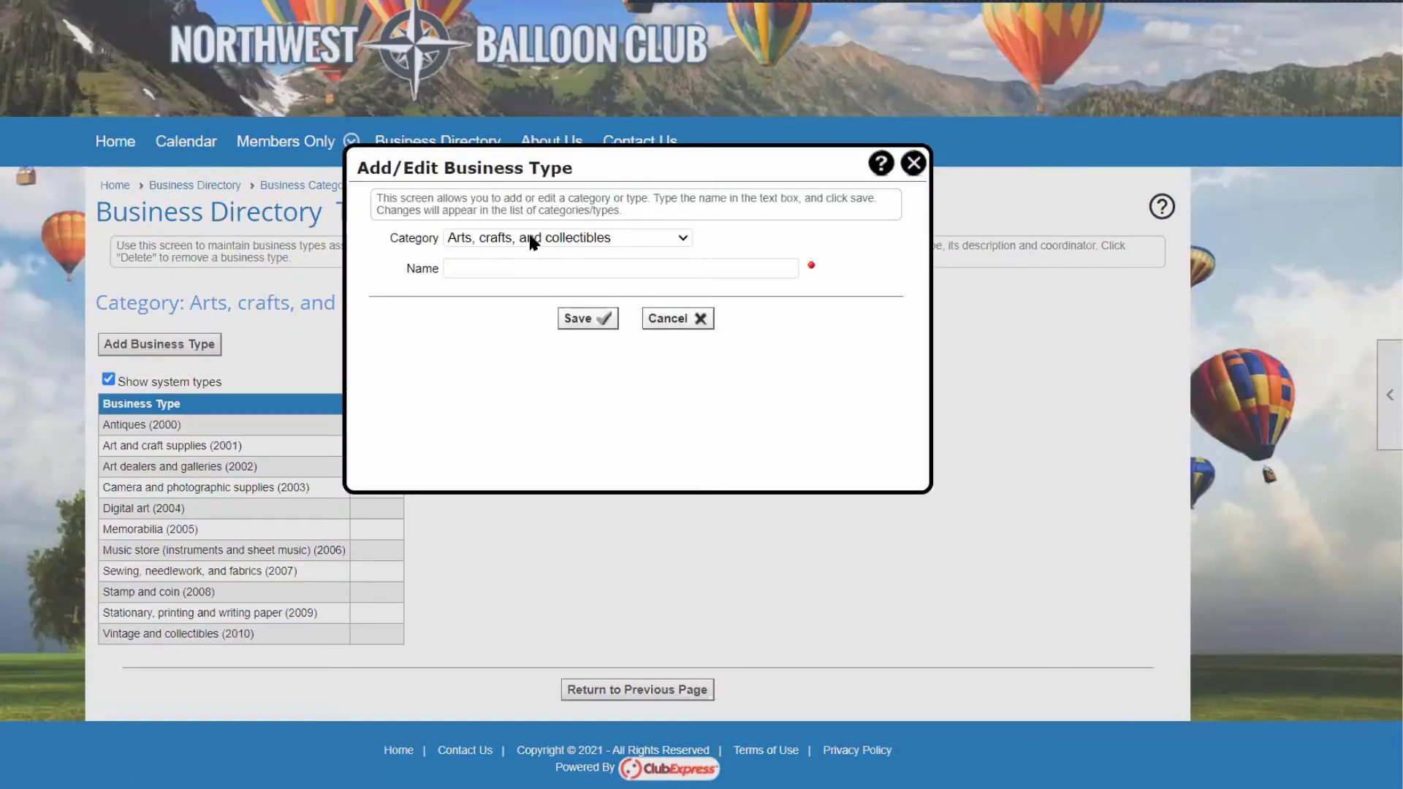
click(473, 267)
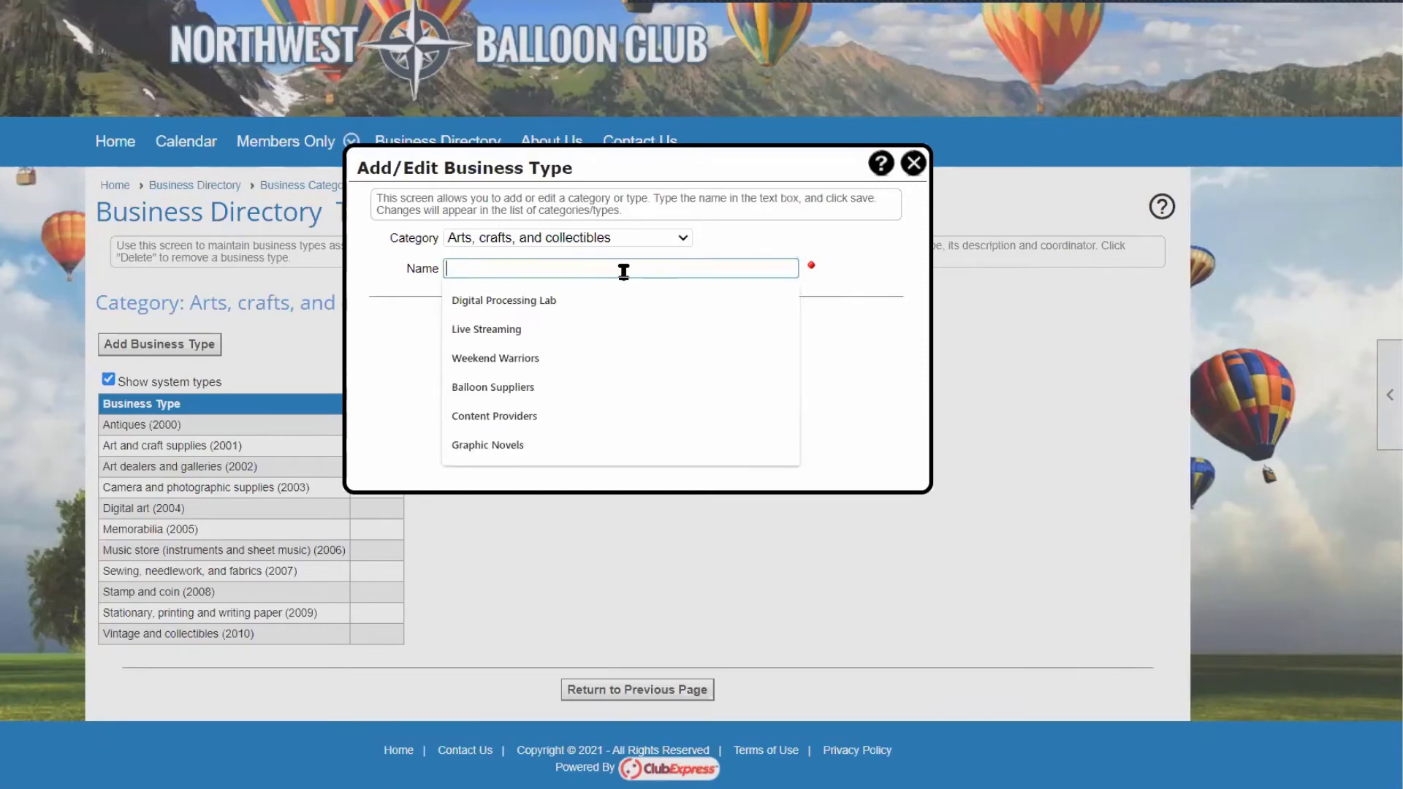
text(Digital Processing Lab)
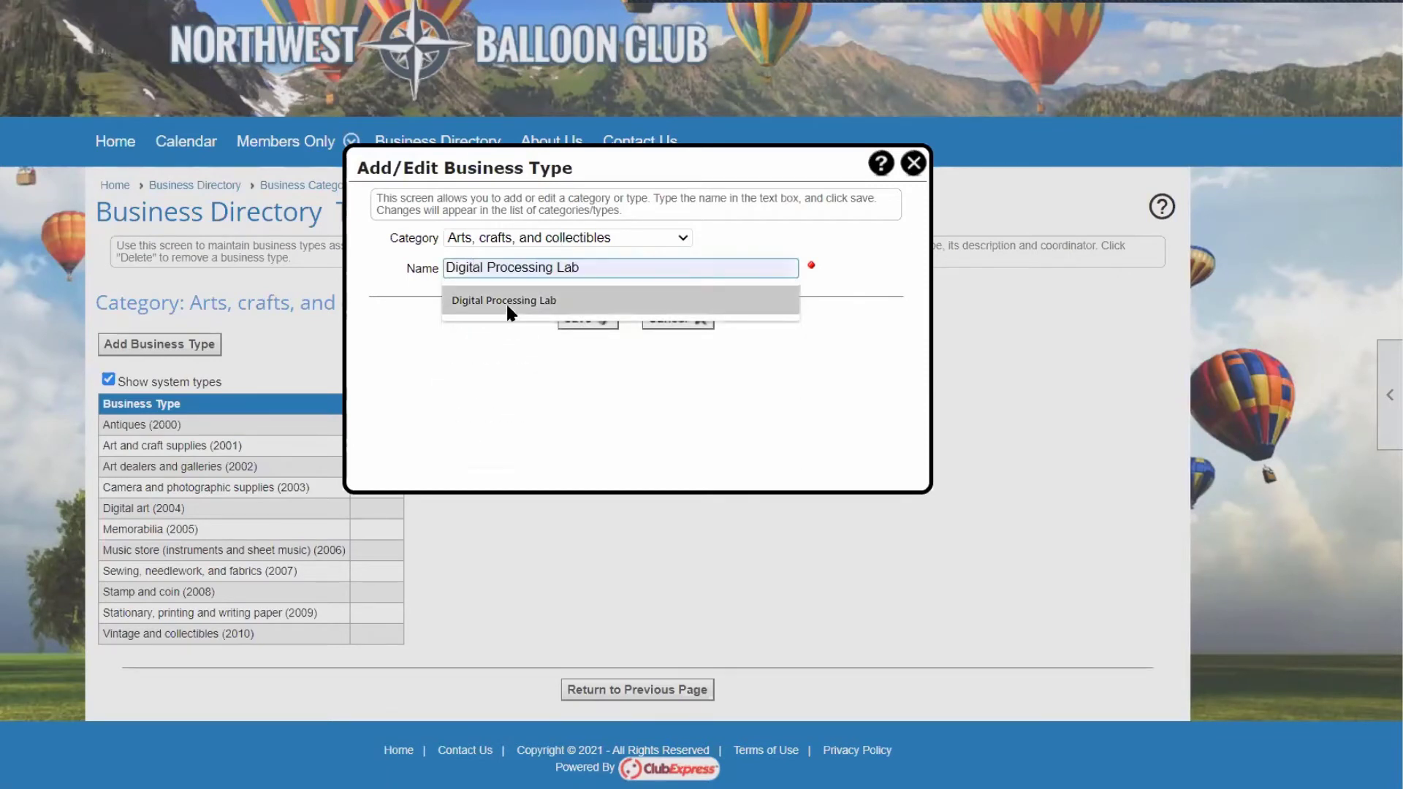
click(506, 300)
click(602, 321)
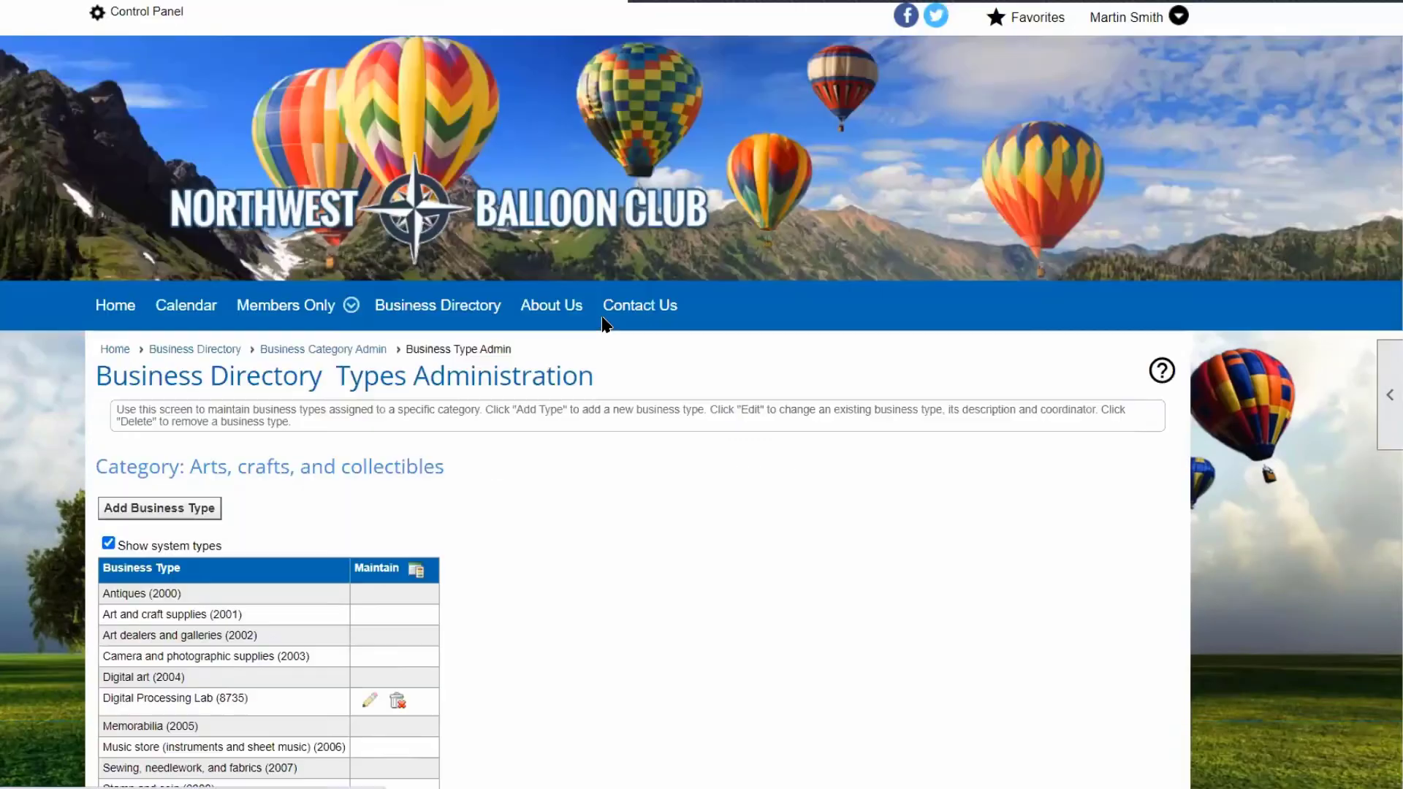
scroll(623, 482, down, 3)
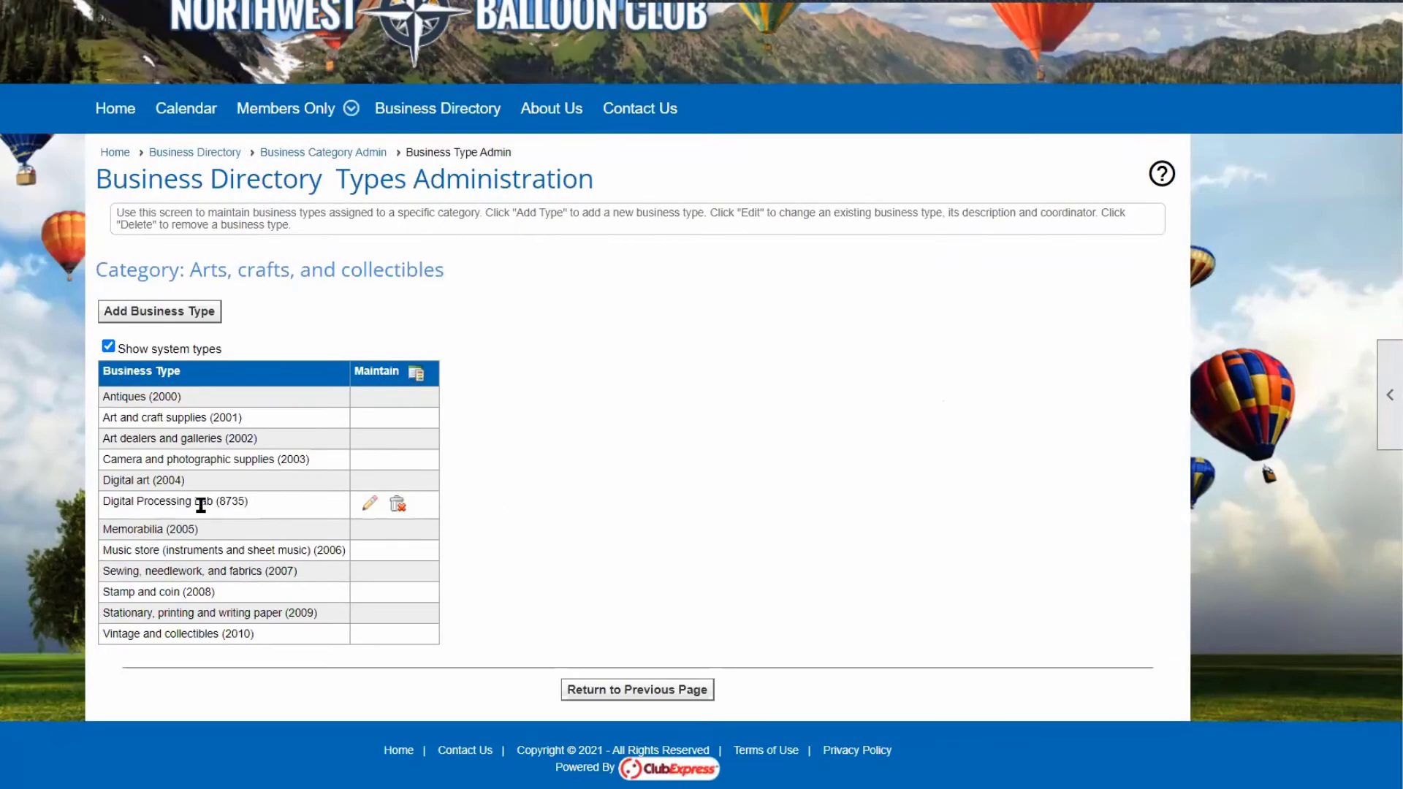
Return to the Business Directory category administration and look over the available reports.
click(368, 504)
drag(150, 397, 240, 418)
click(325, 156)
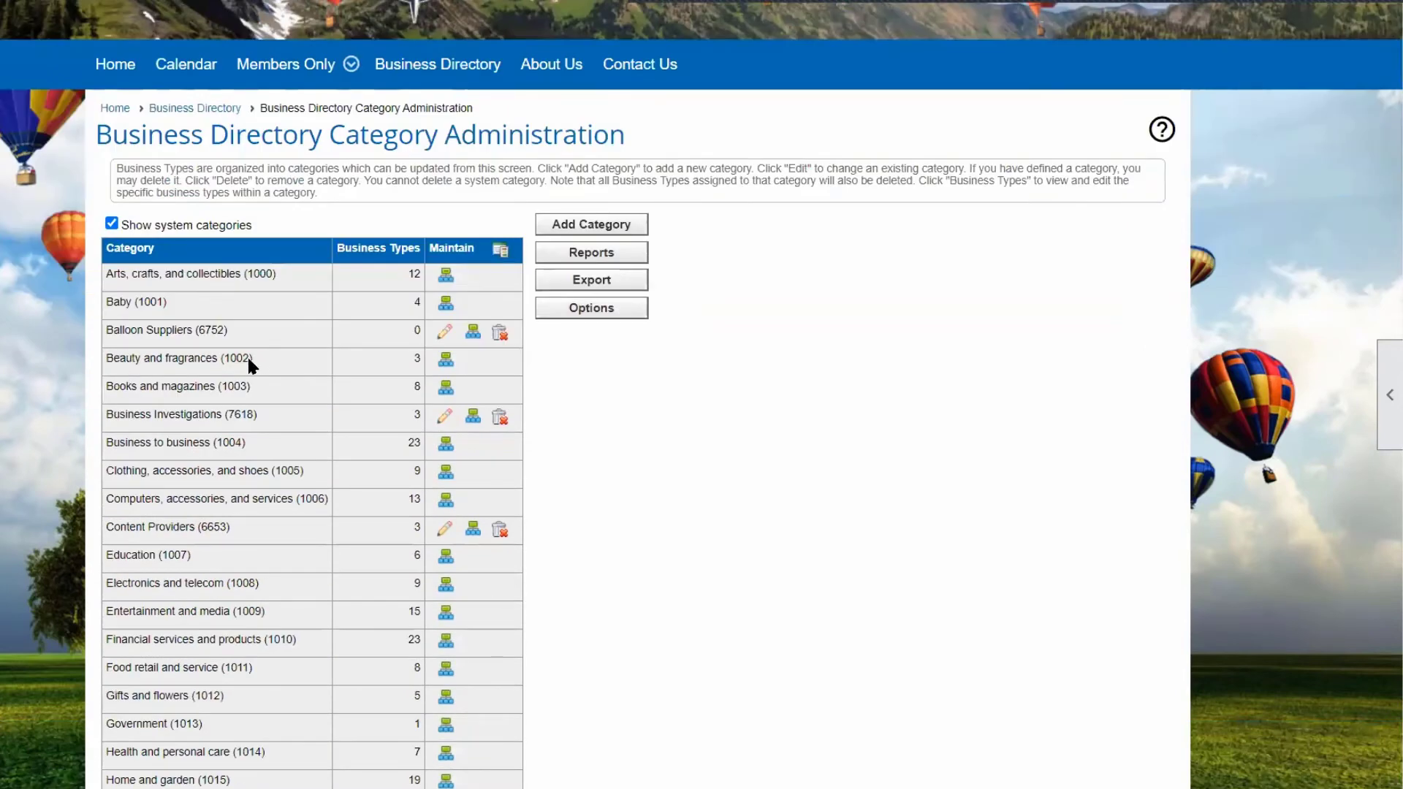
double_click(239, 386)
click(593, 232)
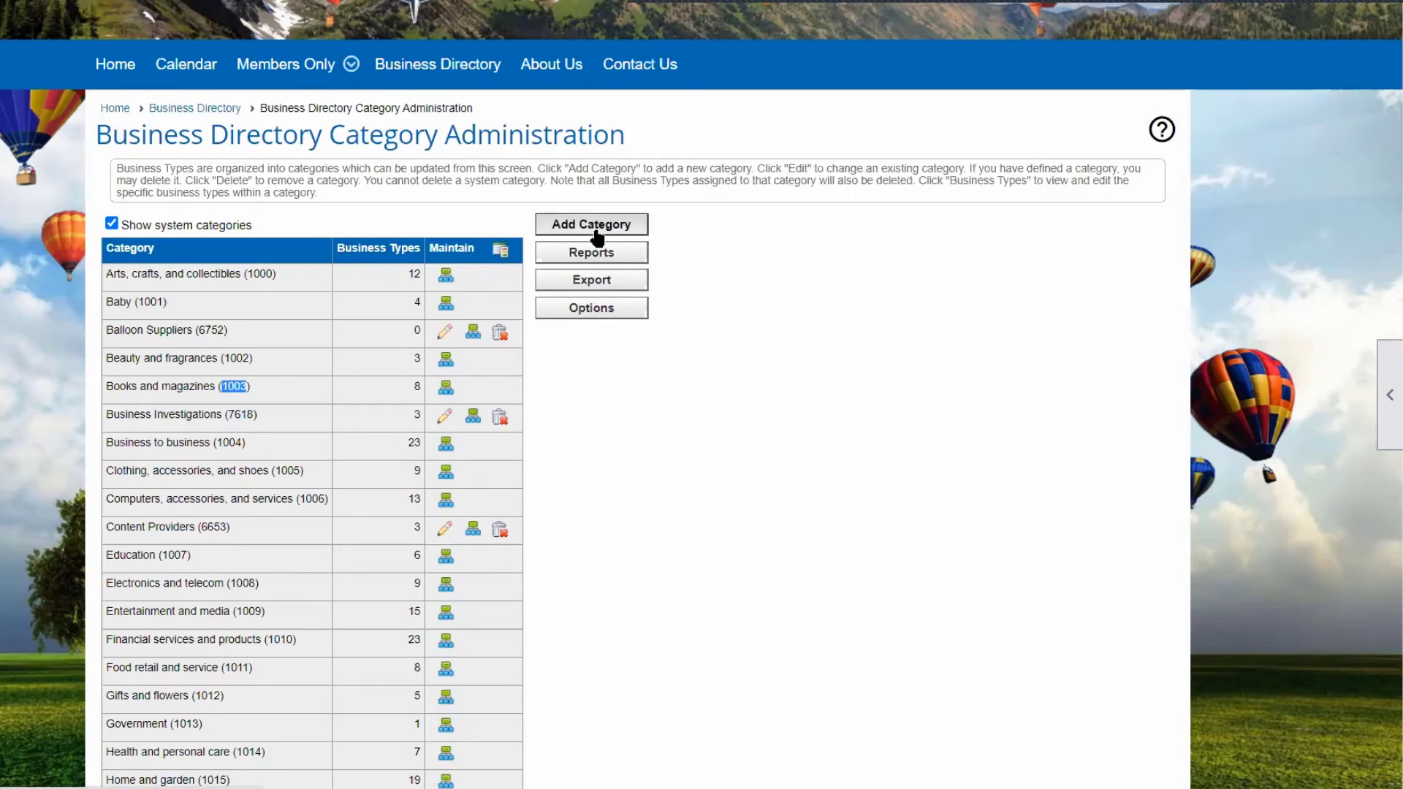
click(608, 254)
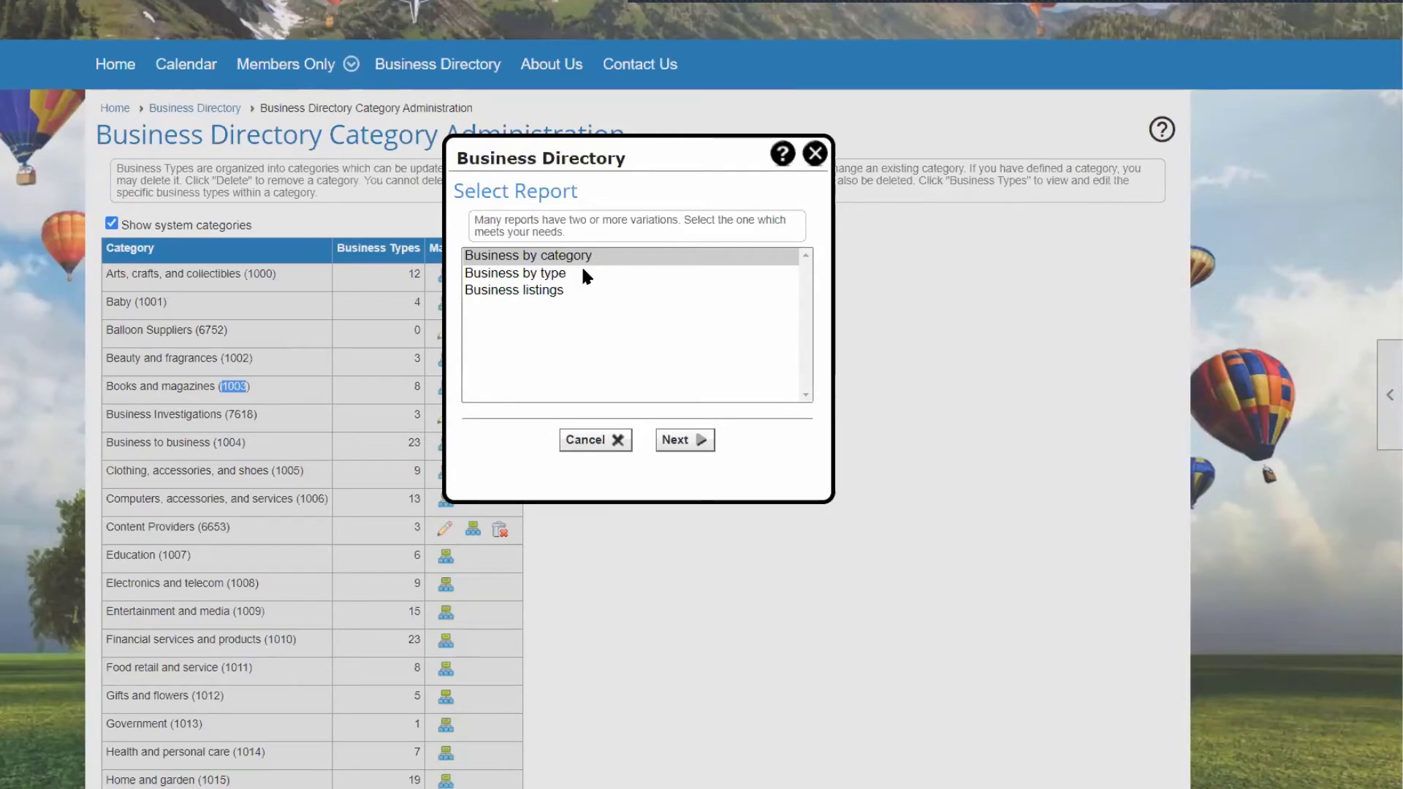
click(814, 153)
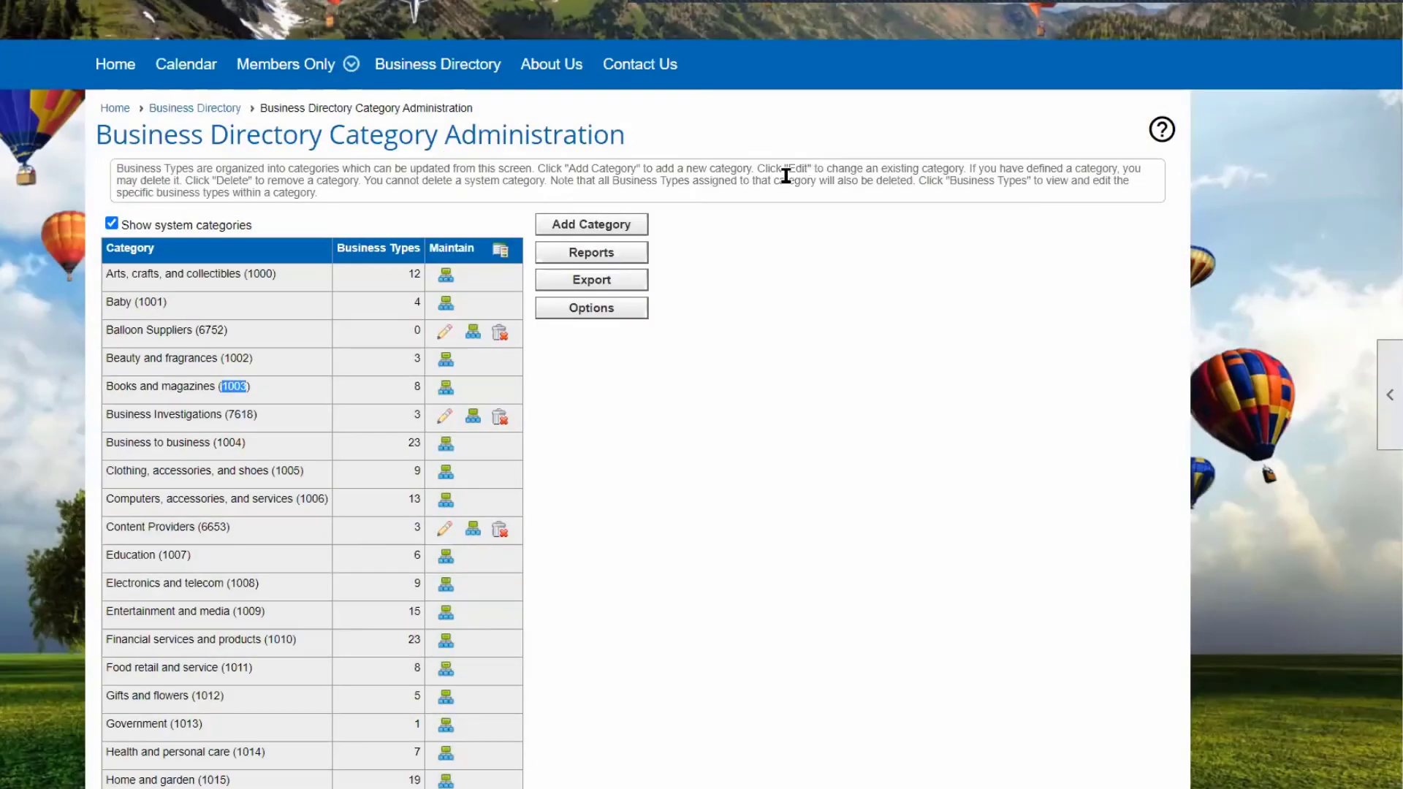
click(604, 285)
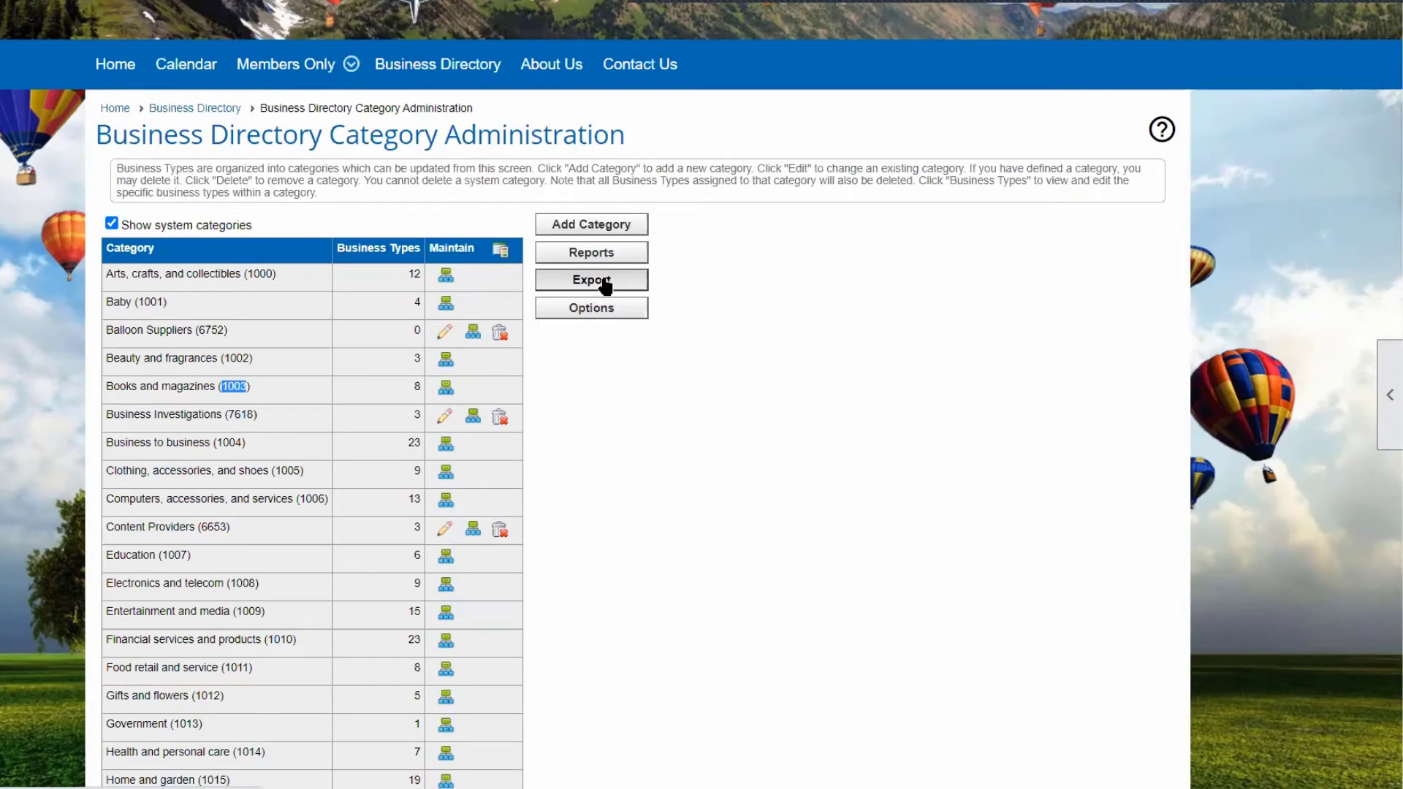
In the Business Directory options, set both Show additional member data and Show interests to No.
click(607, 310)
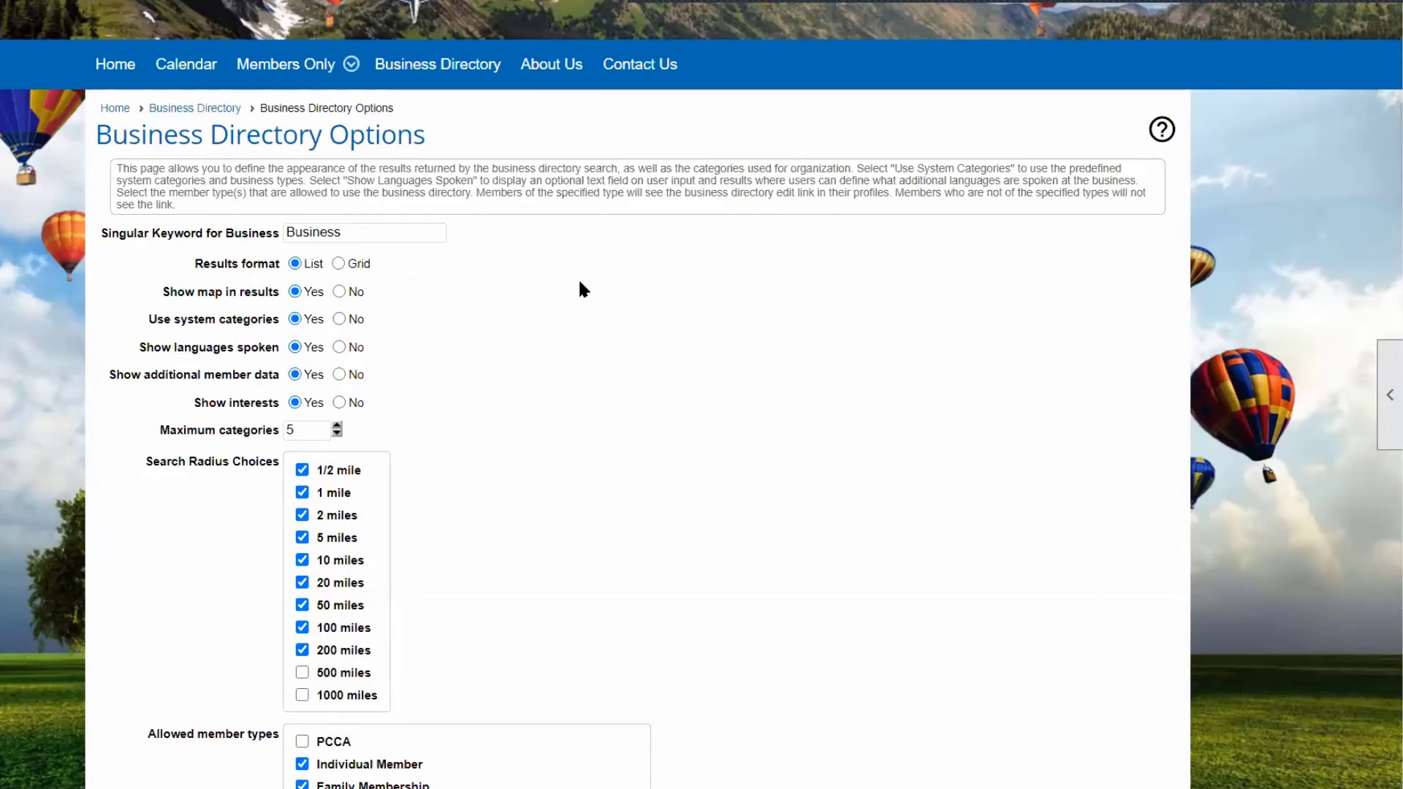
scroll(573, 312, down, 4)
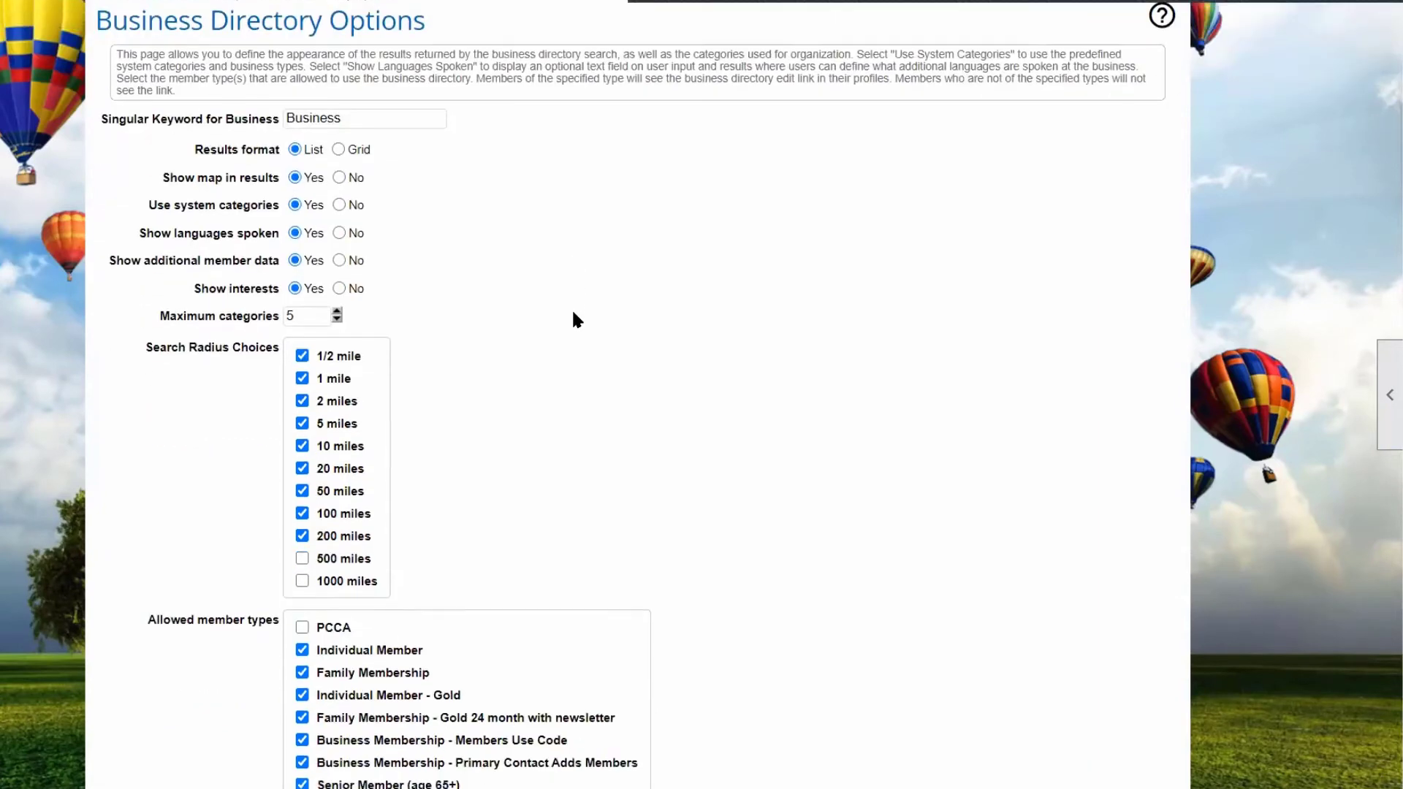
scroll(577, 320, up, 3)
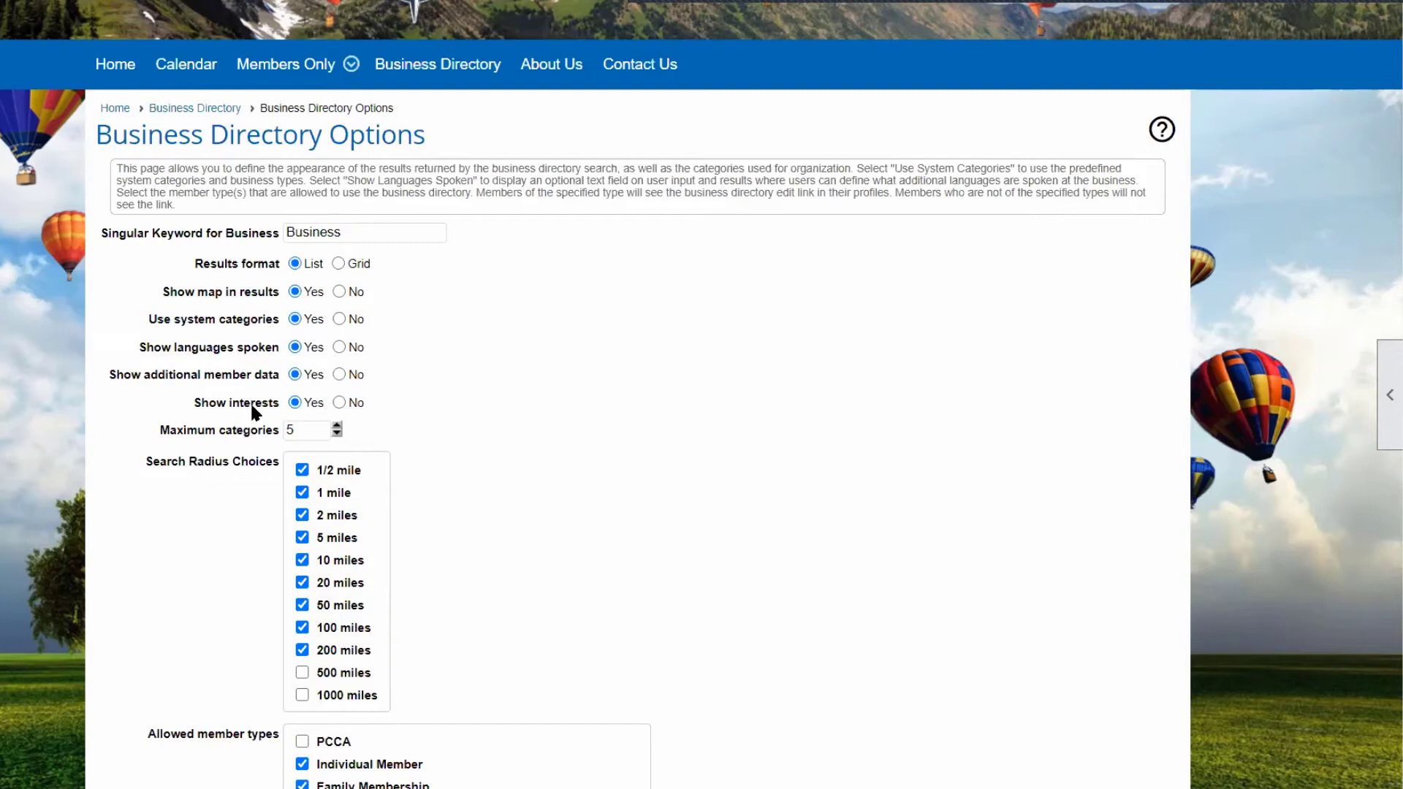
click(341, 374)
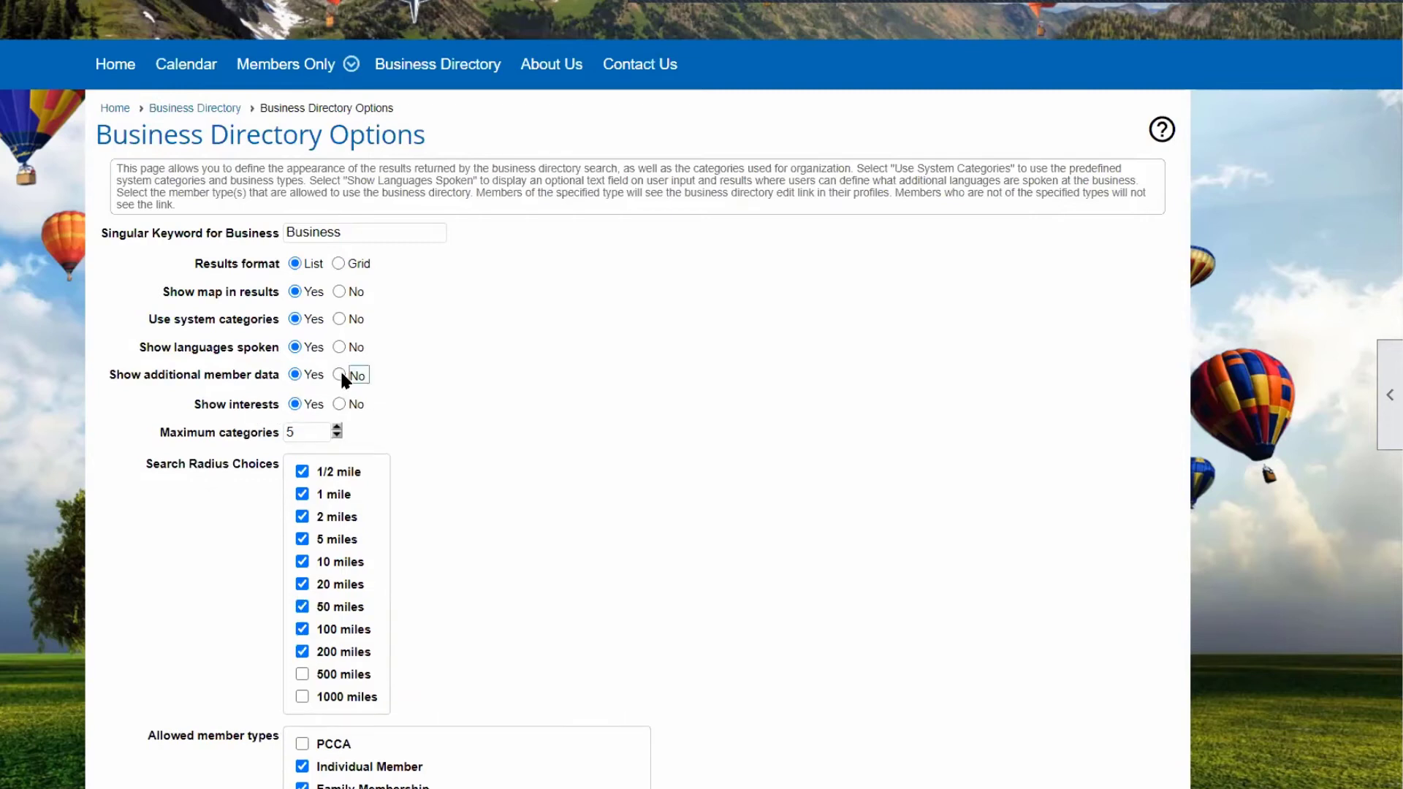
click(340, 402)
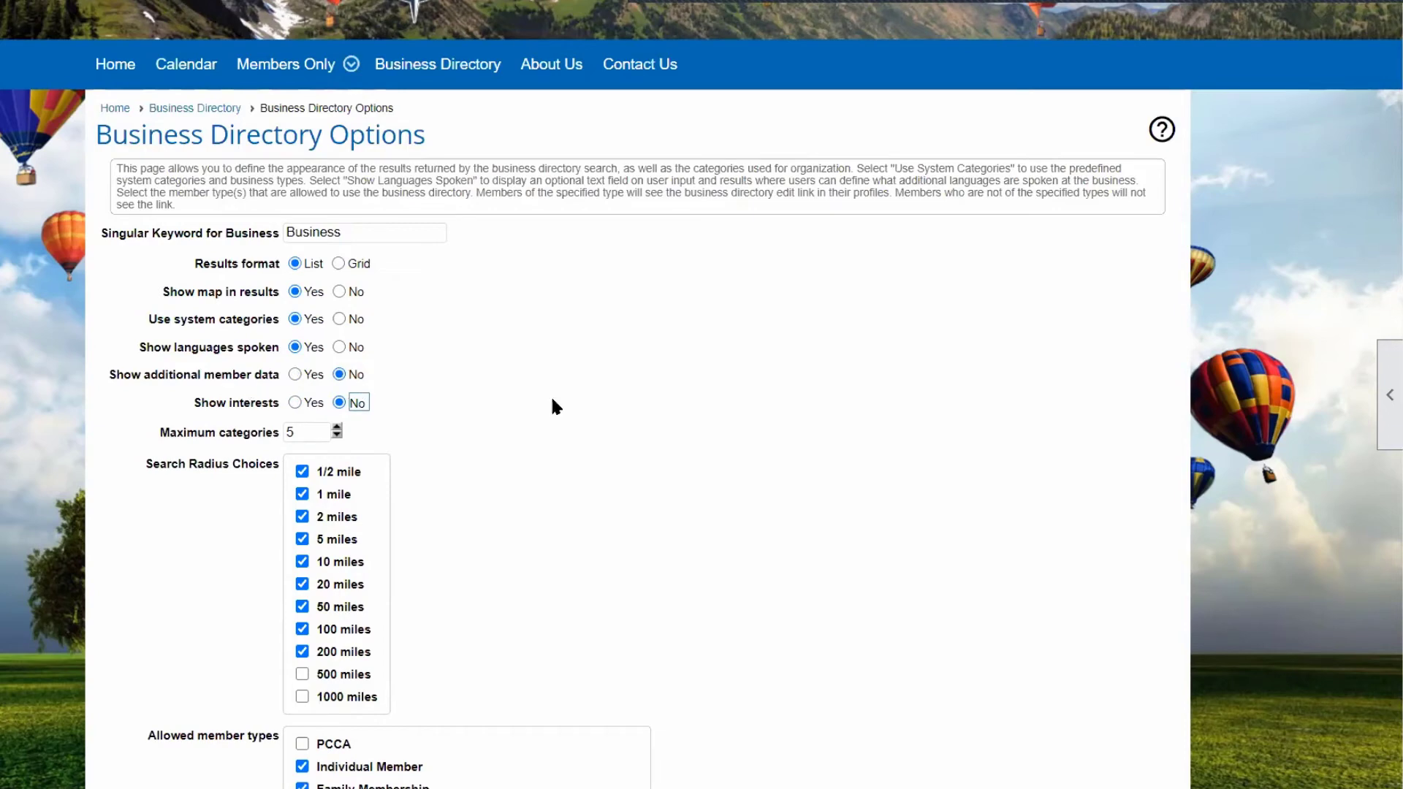
scroll(323, 366, down, 2)
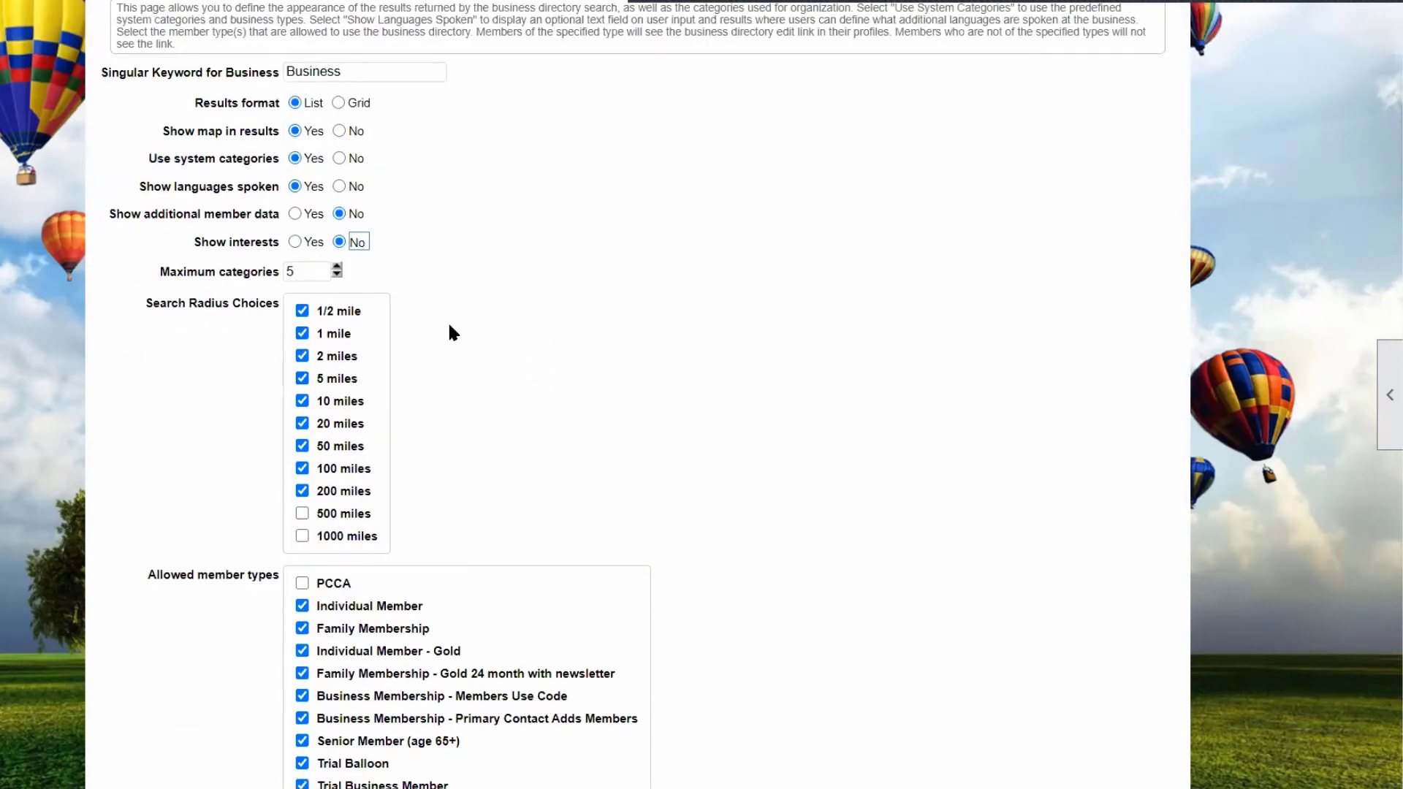
Exclude Family Membership from the allowed member types, and allow it again.
scroll(447, 330, down, 2)
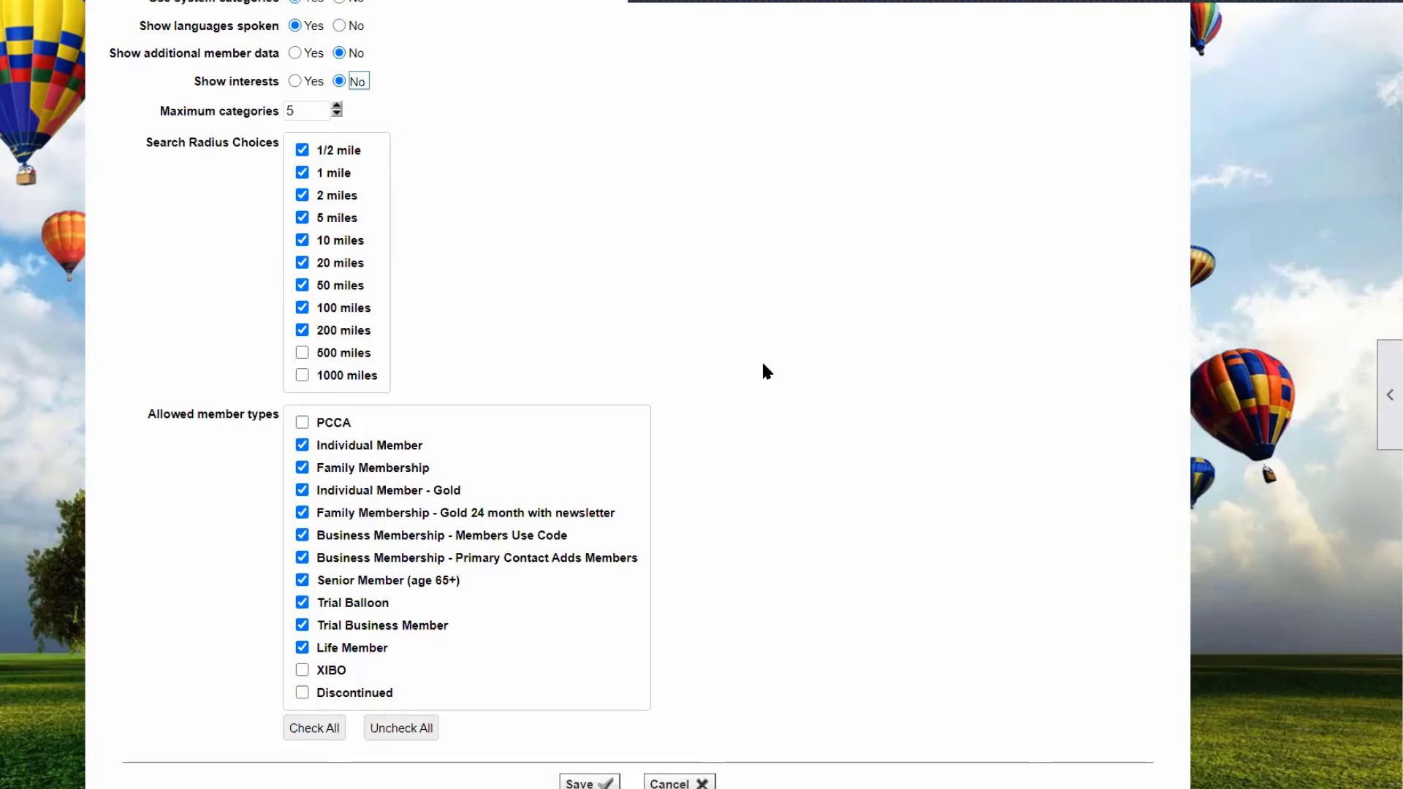
scroll(764, 364, down, 2)
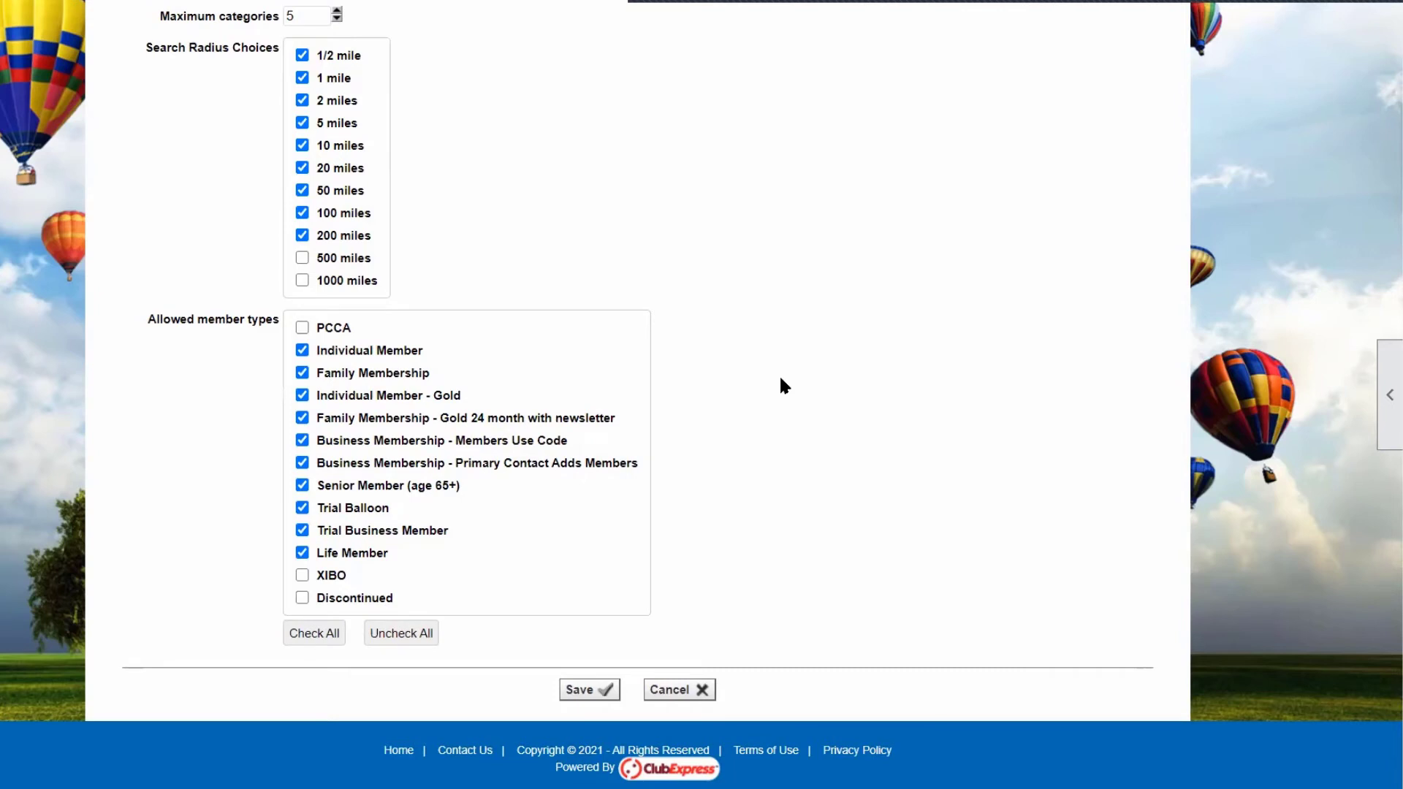
click(303, 374)
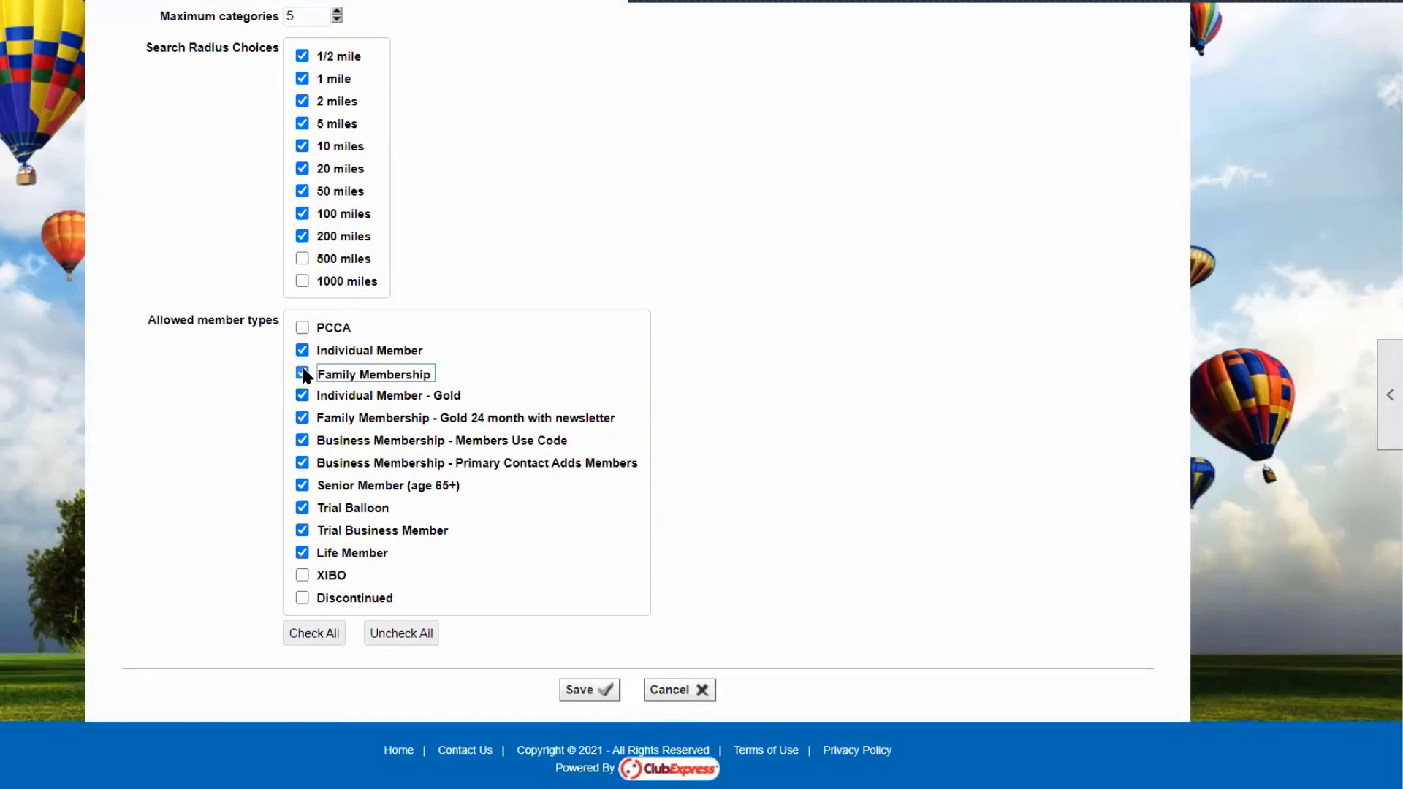
click(303, 374)
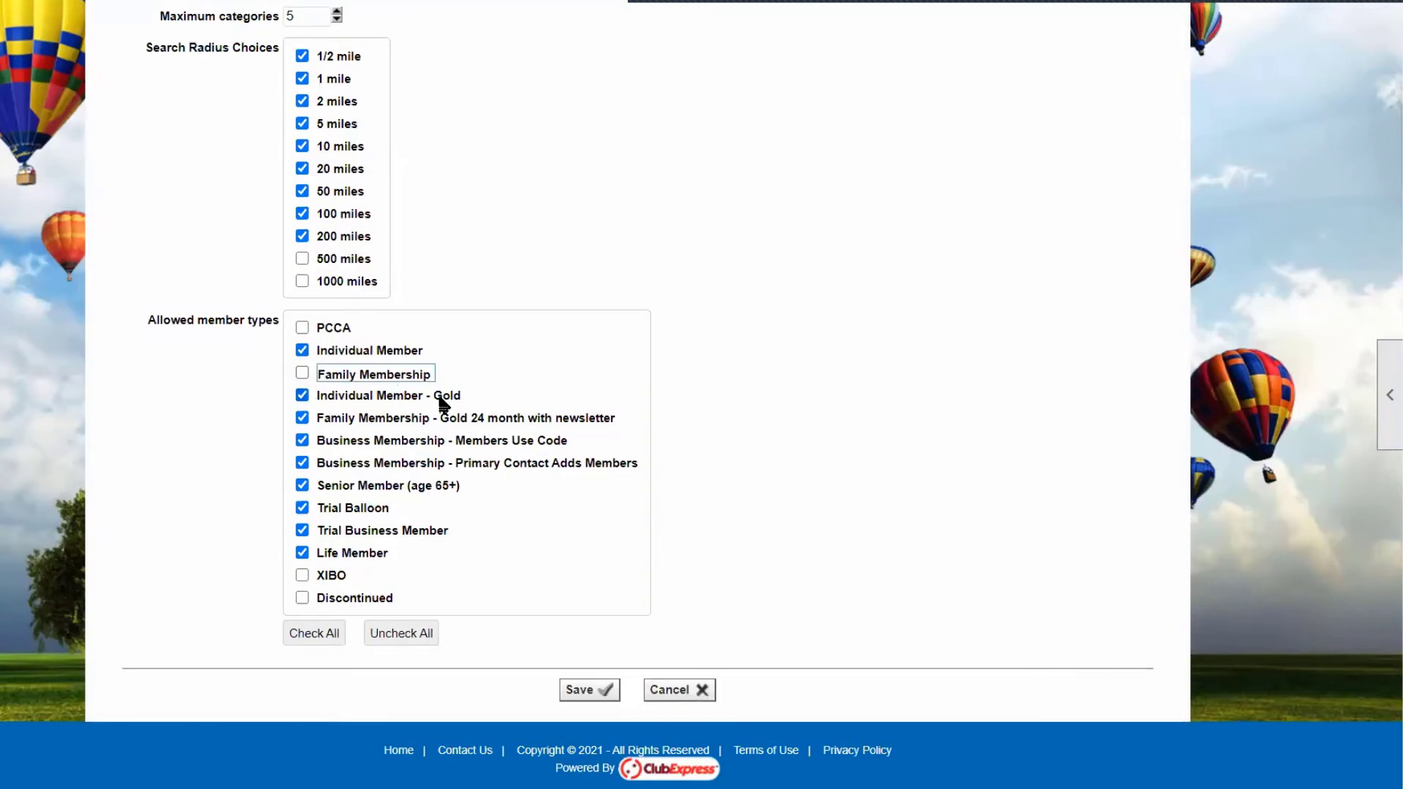
click(301, 372)
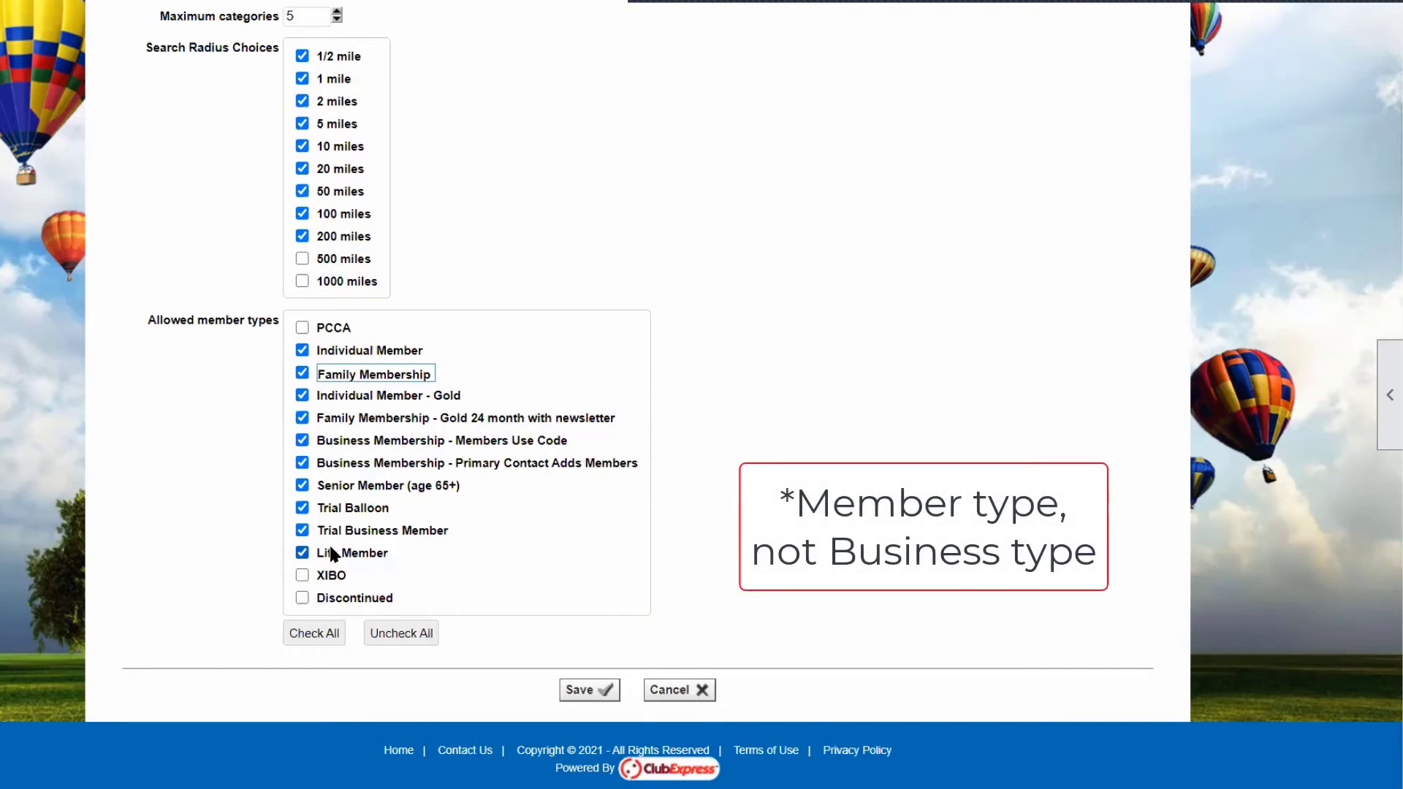
Leave the Business Directory options and return to the Control Panel.
scroll(1041, 432, up, 8)
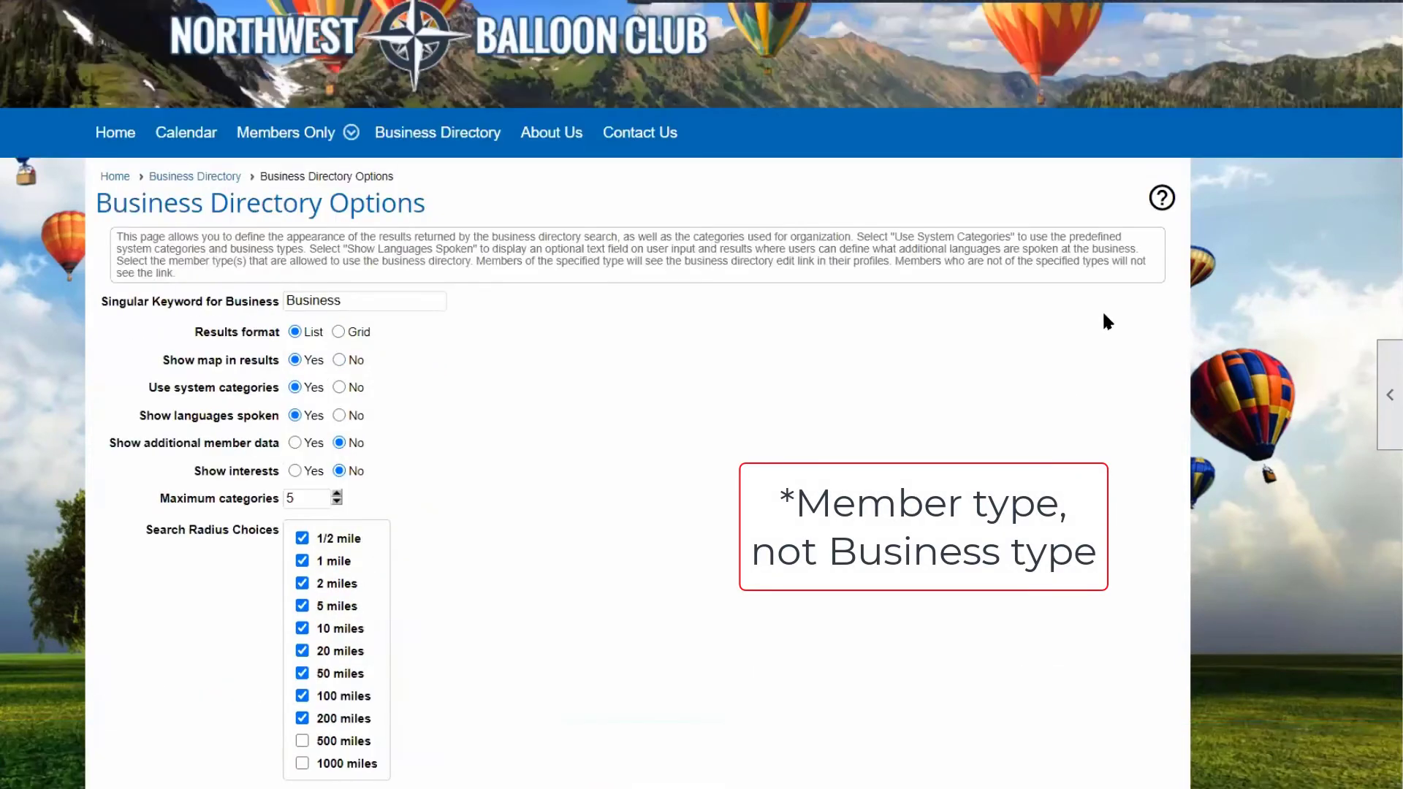
scroll(1104, 290, up, 2)
click(1139, 17)
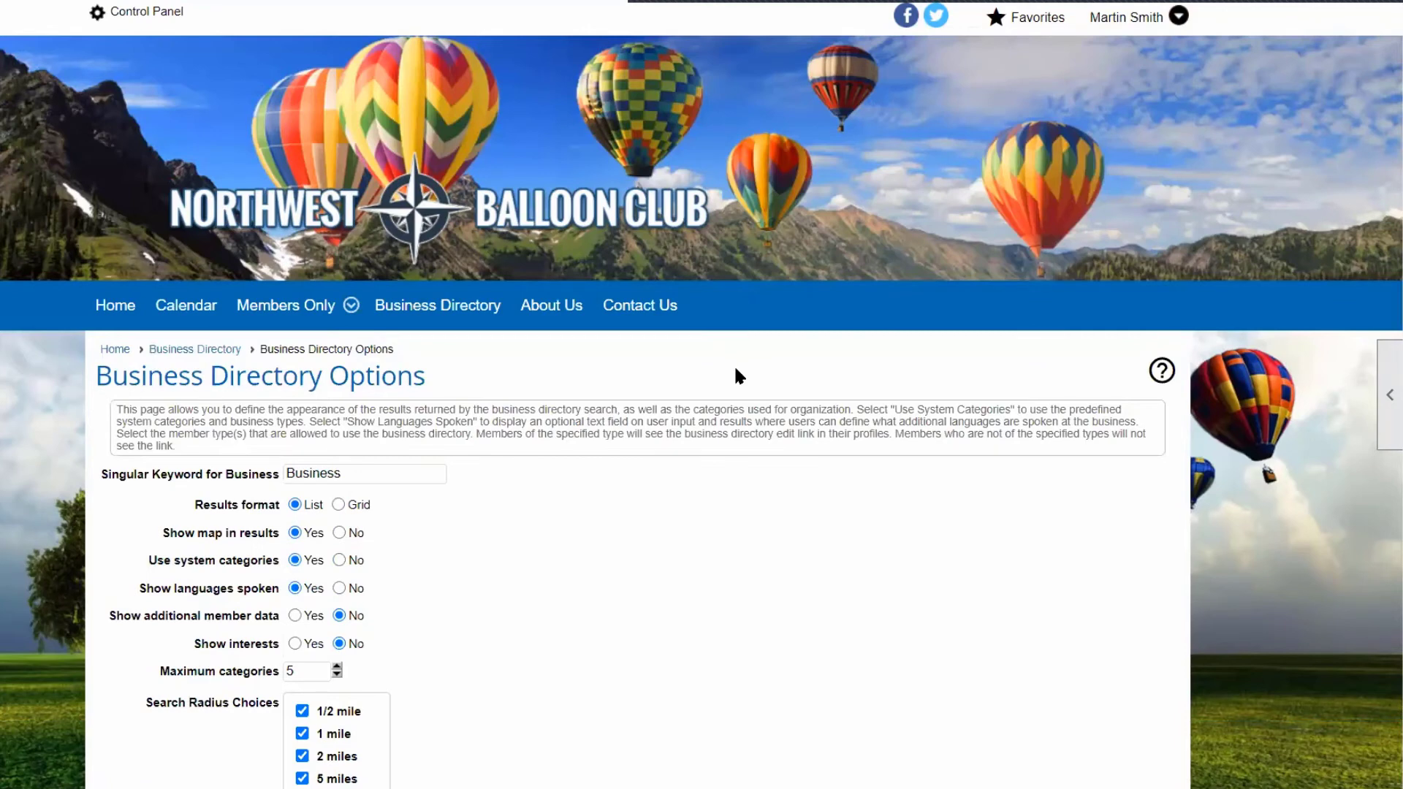
scroll(723, 409, down, 8)
scroll(713, 456, up, 10)
click(168, 22)
scroll(829, 572, down, 4)
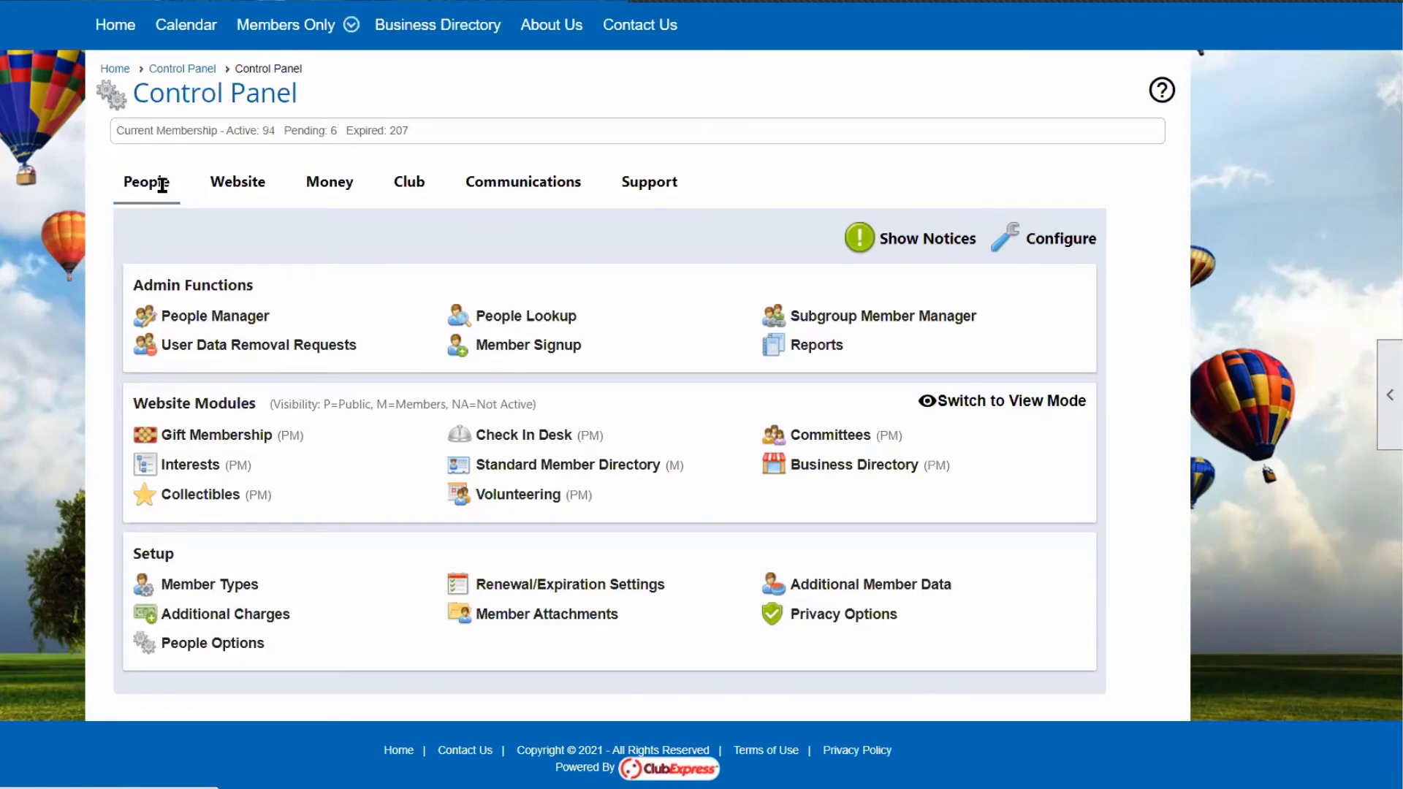
In the Control Panel's function configuration, rename the Standard Member Directory function Our Members and set its menu text to Roster.
click(1061, 243)
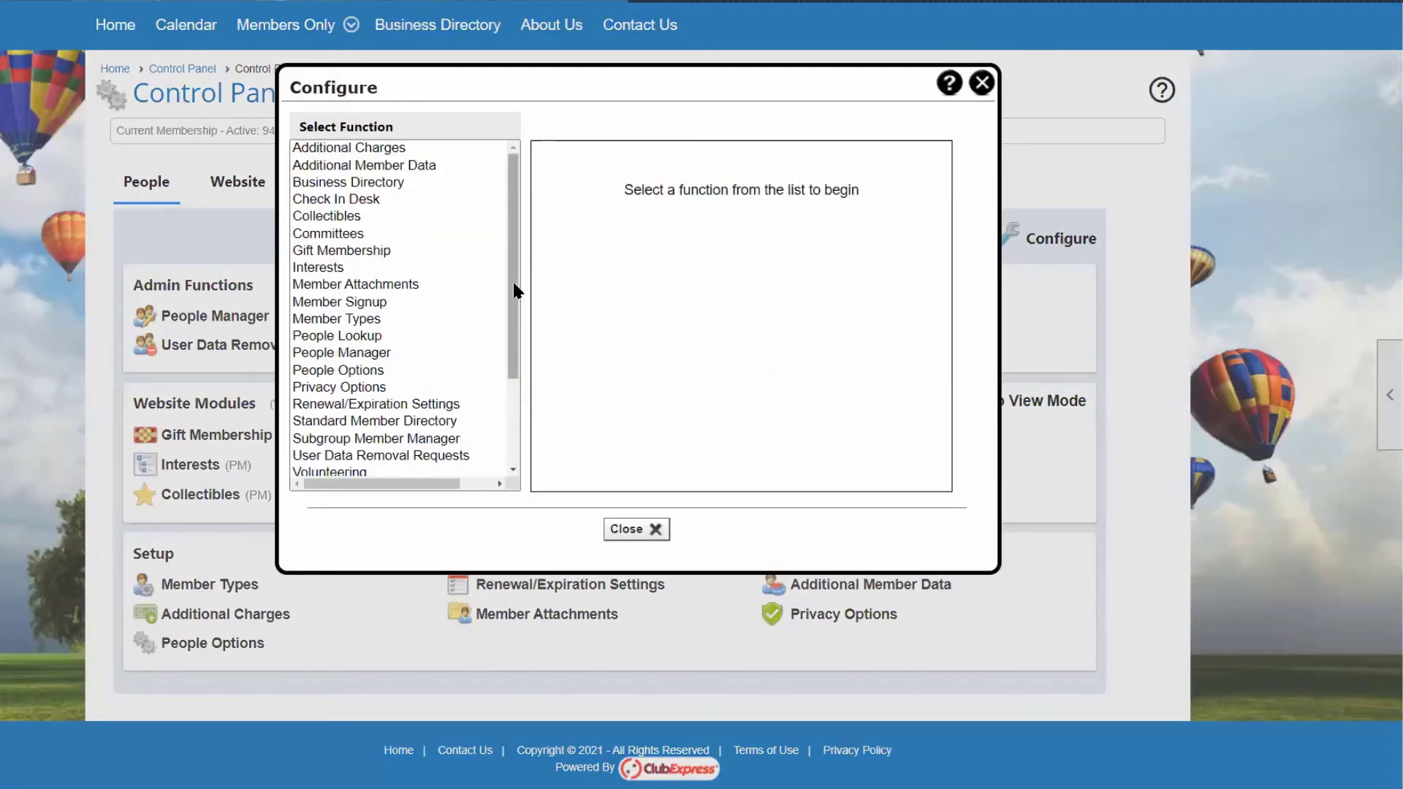
click(371, 422)
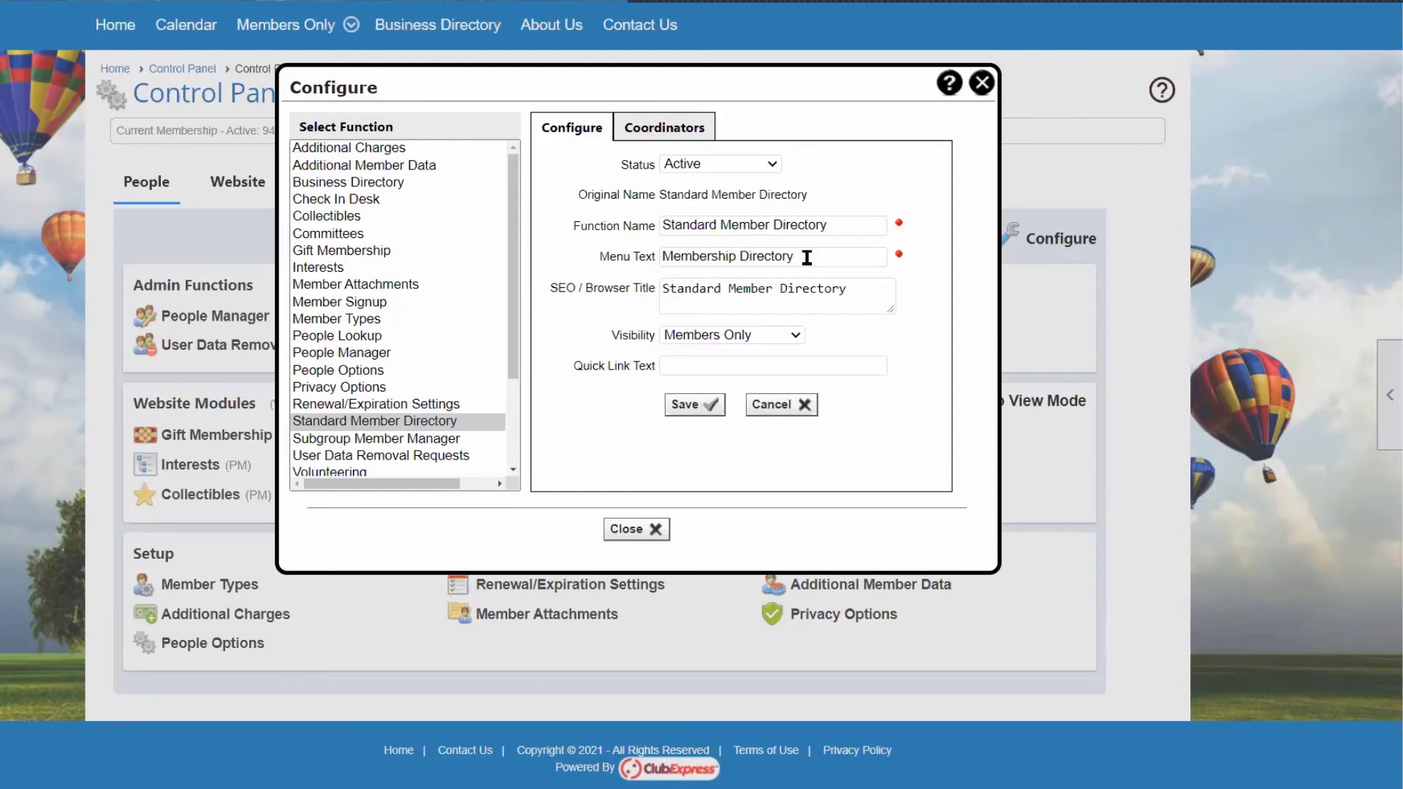
drag(830, 227, 611, 227)
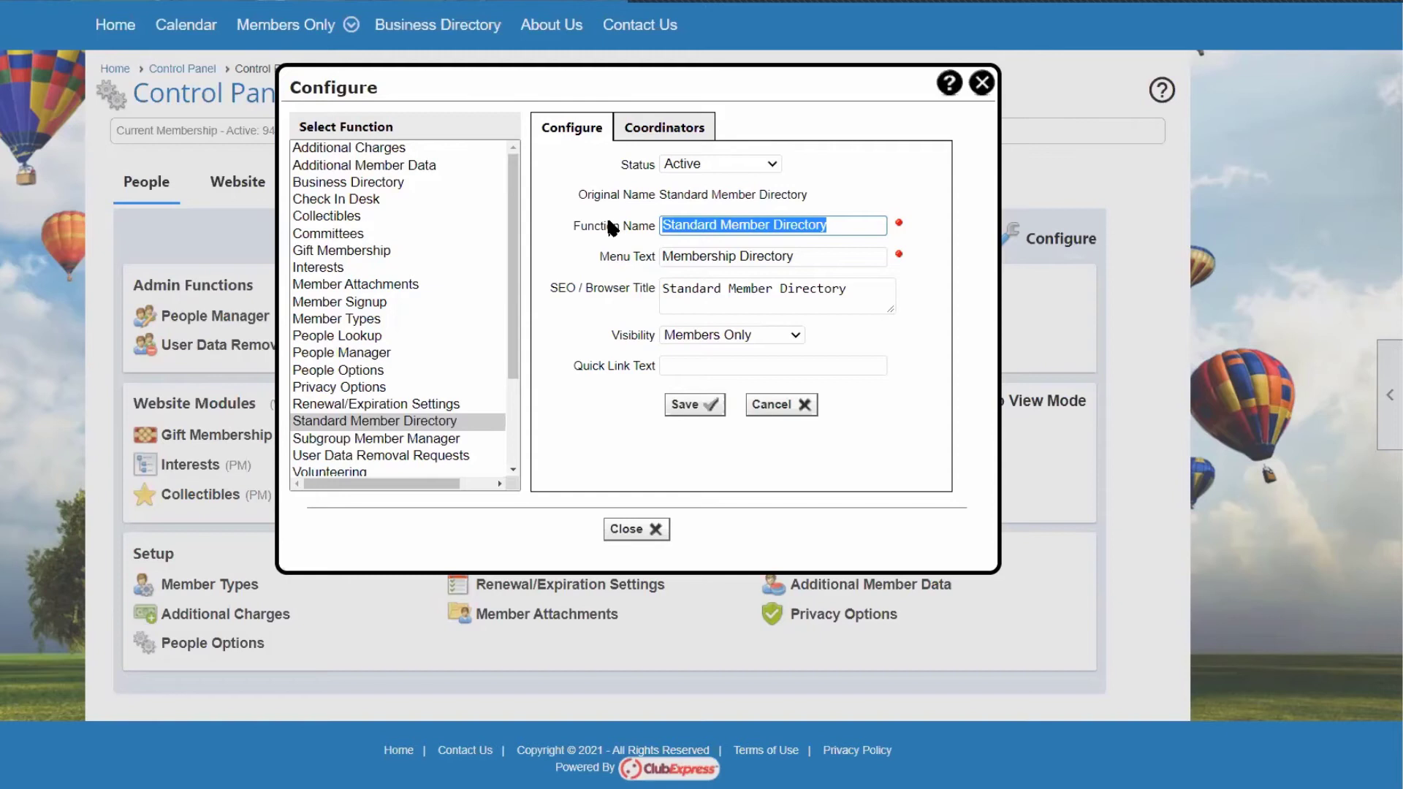
text(Our M)
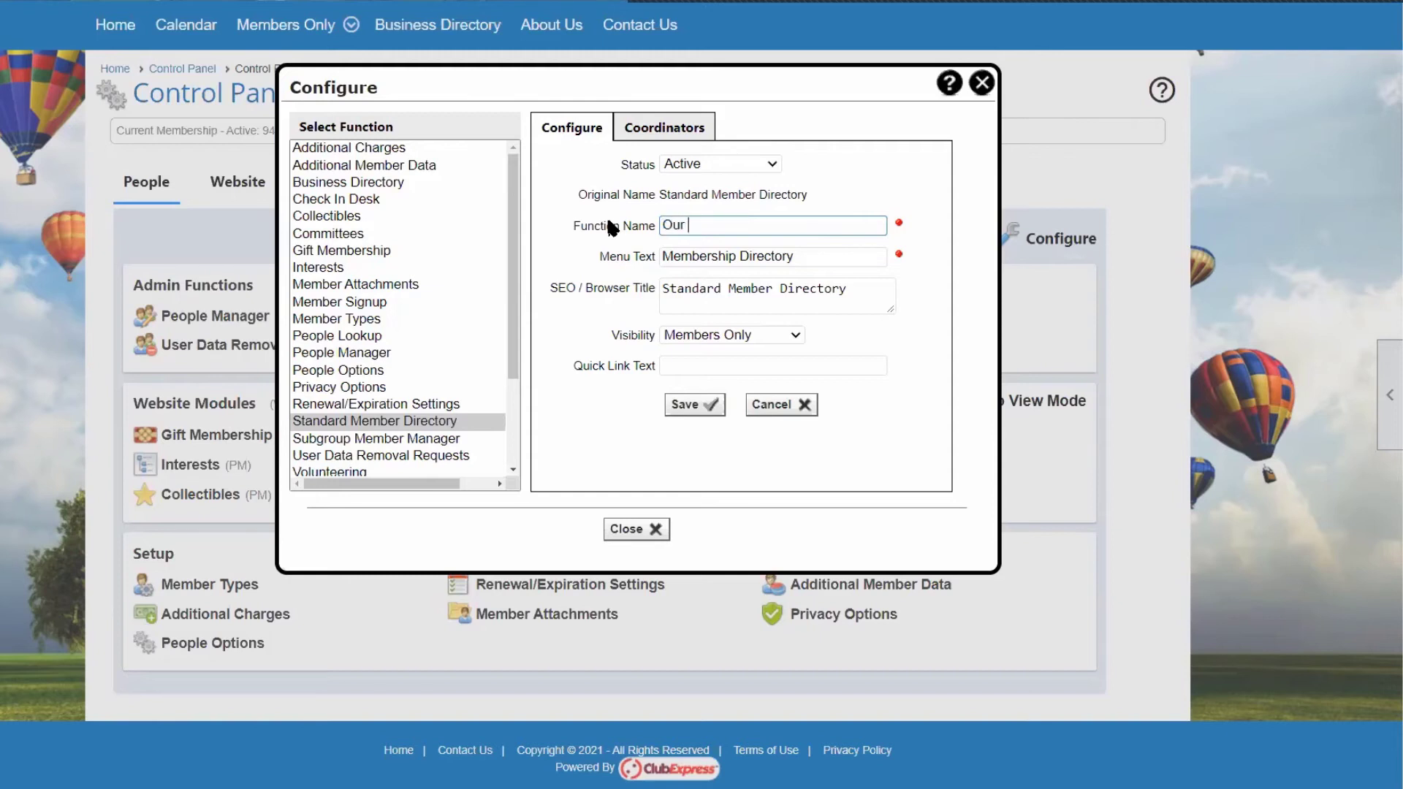
key(BackSpace)
text(Members)
drag(804, 256, 612, 264)
text(Roster)
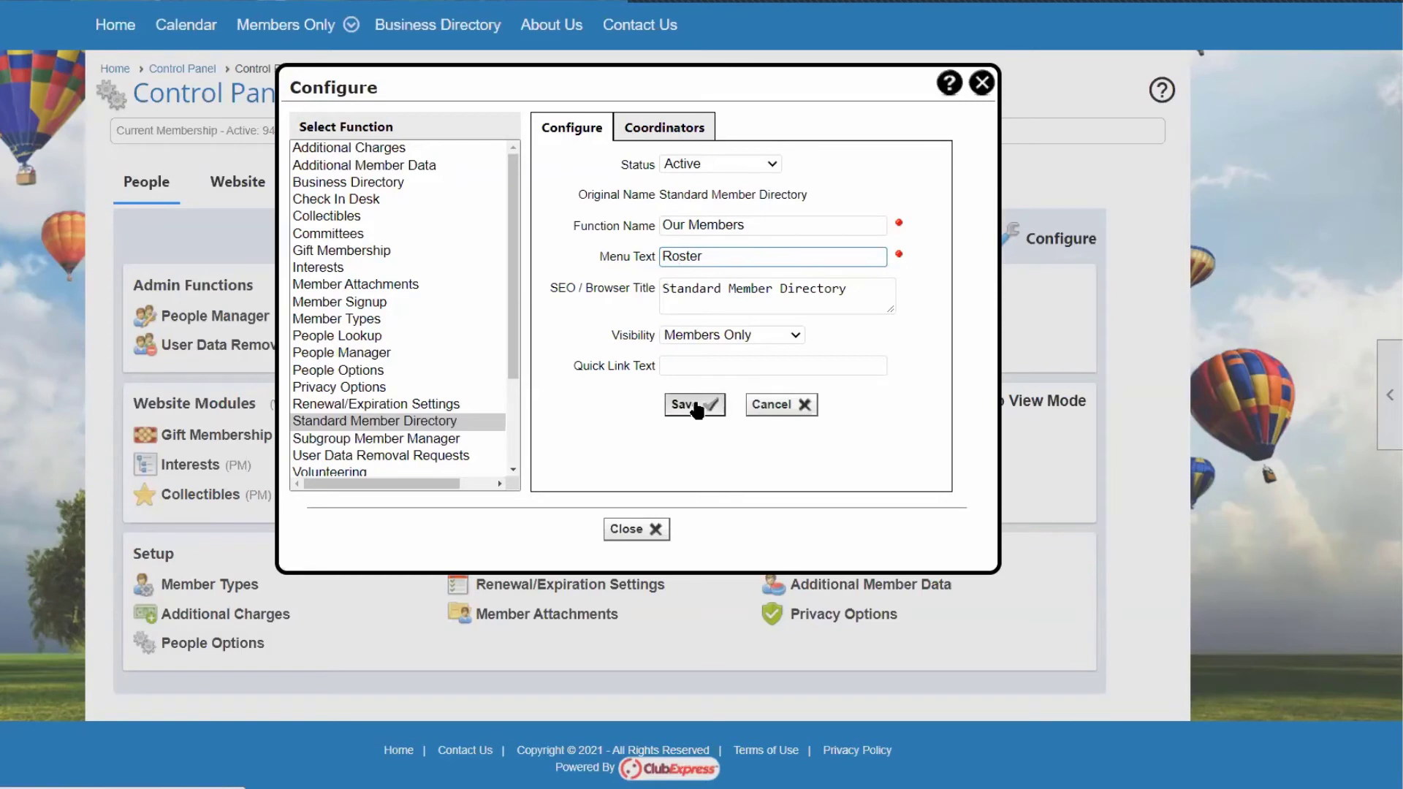
Look over the visibility choices, keep Members Only, save the renamed directory's configuration and close it.
click(703, 343)
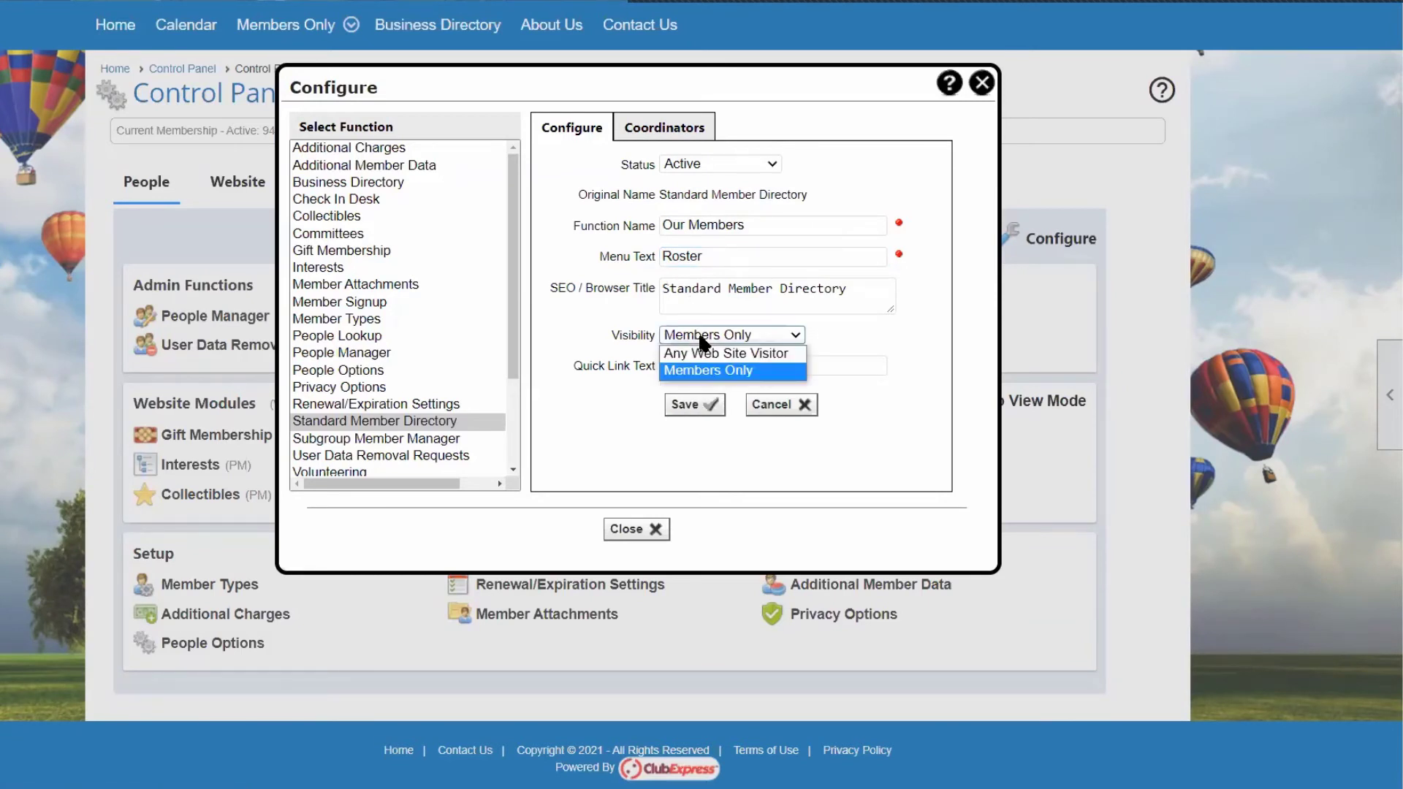
click(701, 338)
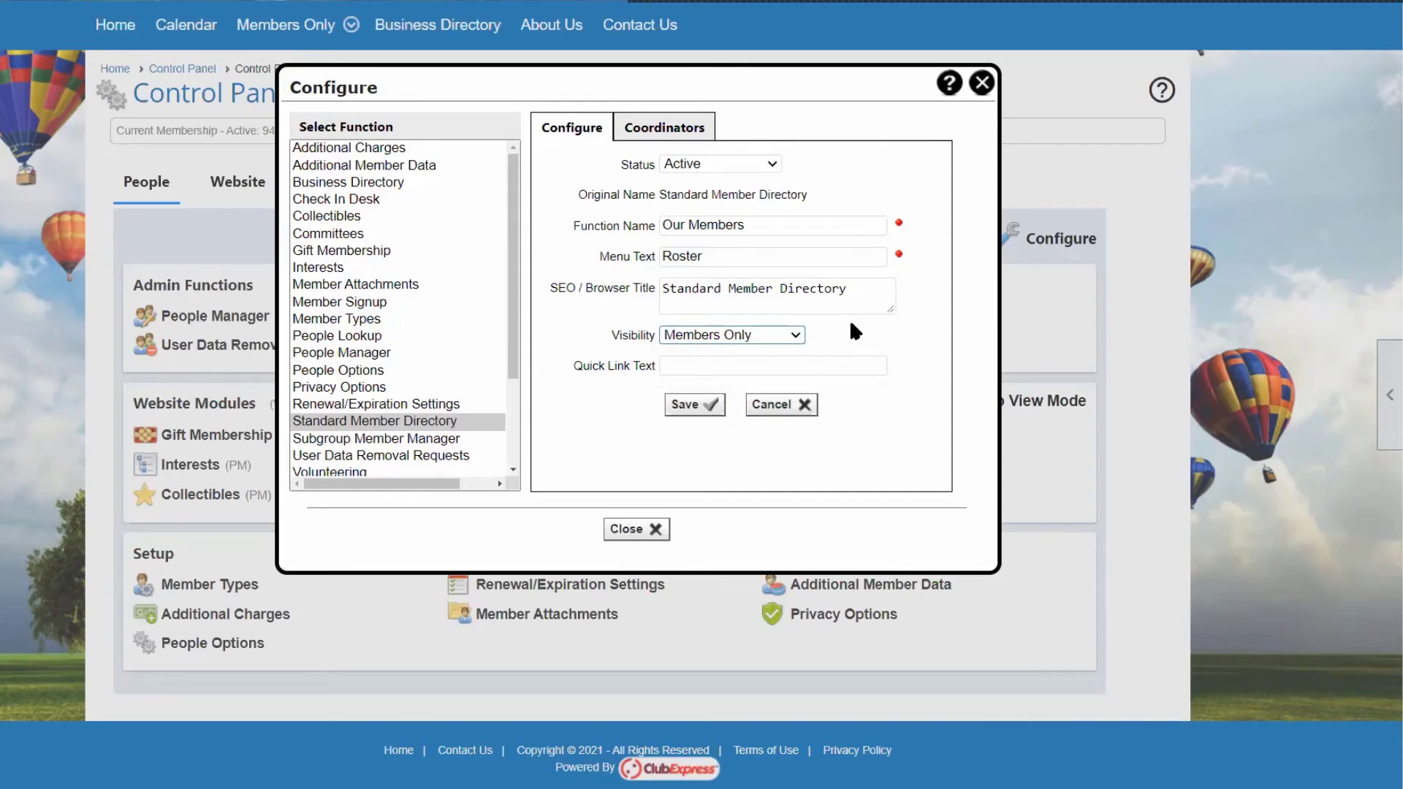
click(694, 406)
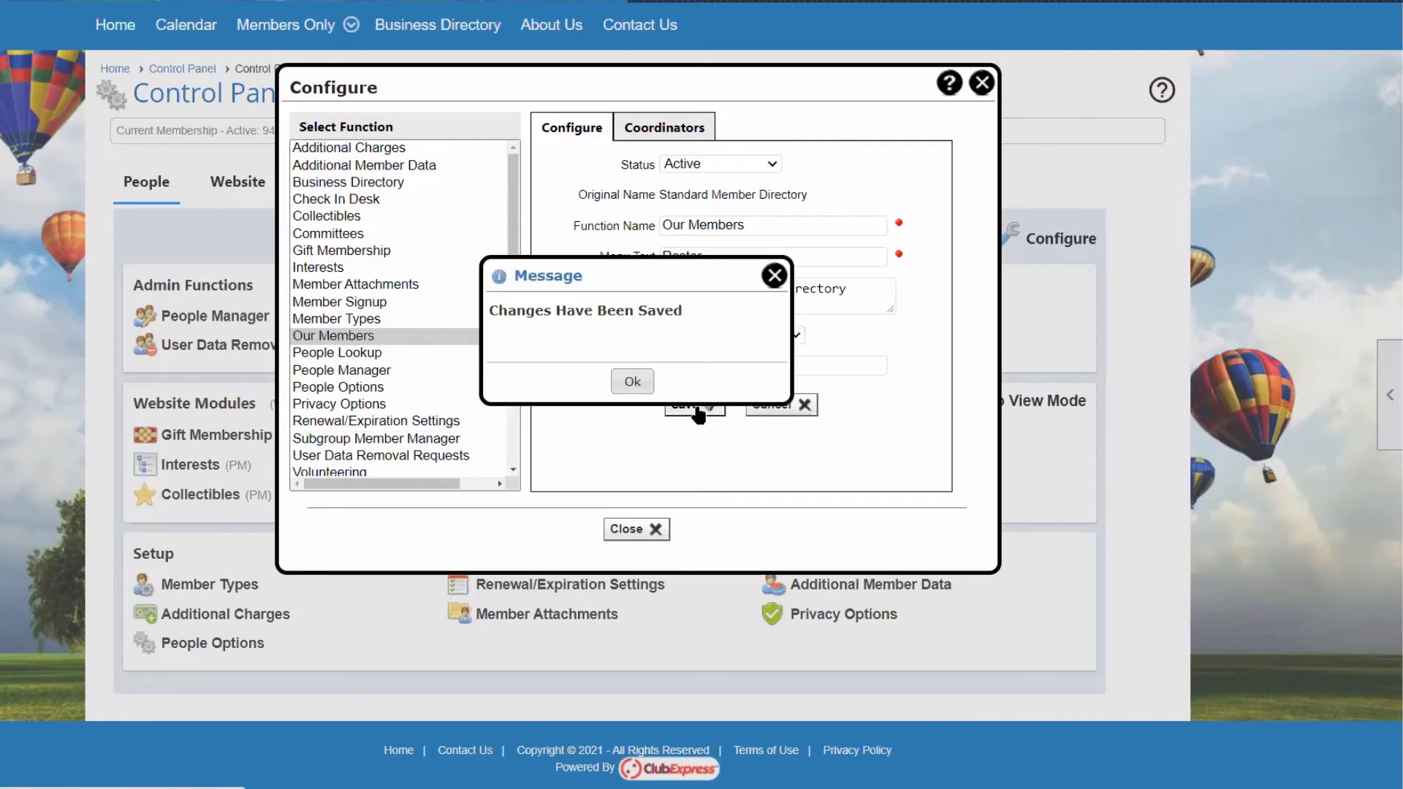
click(631, 382)
click(626, 529)
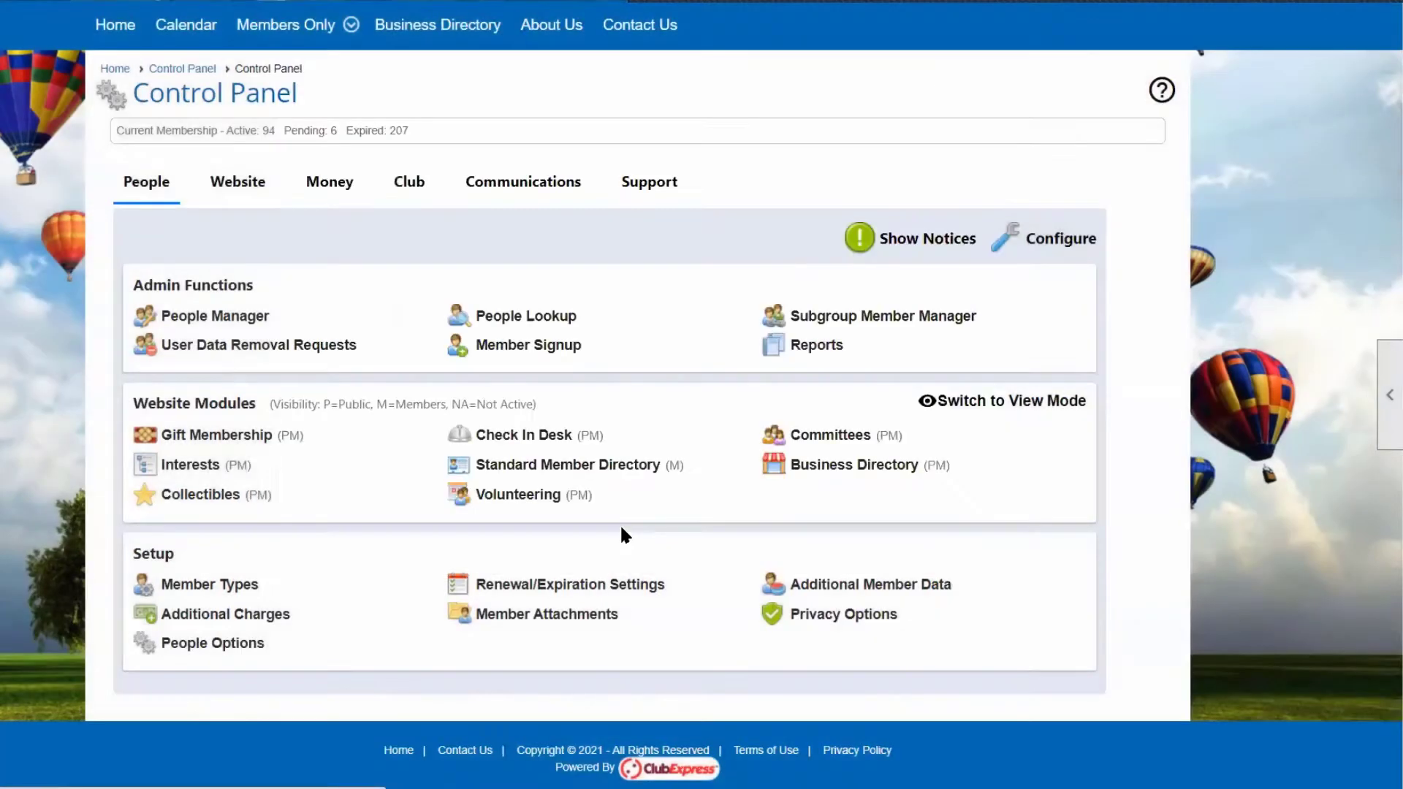
Open the member directory through its Roster entry in the members-only site navigation.
mouse_move(282, 29)
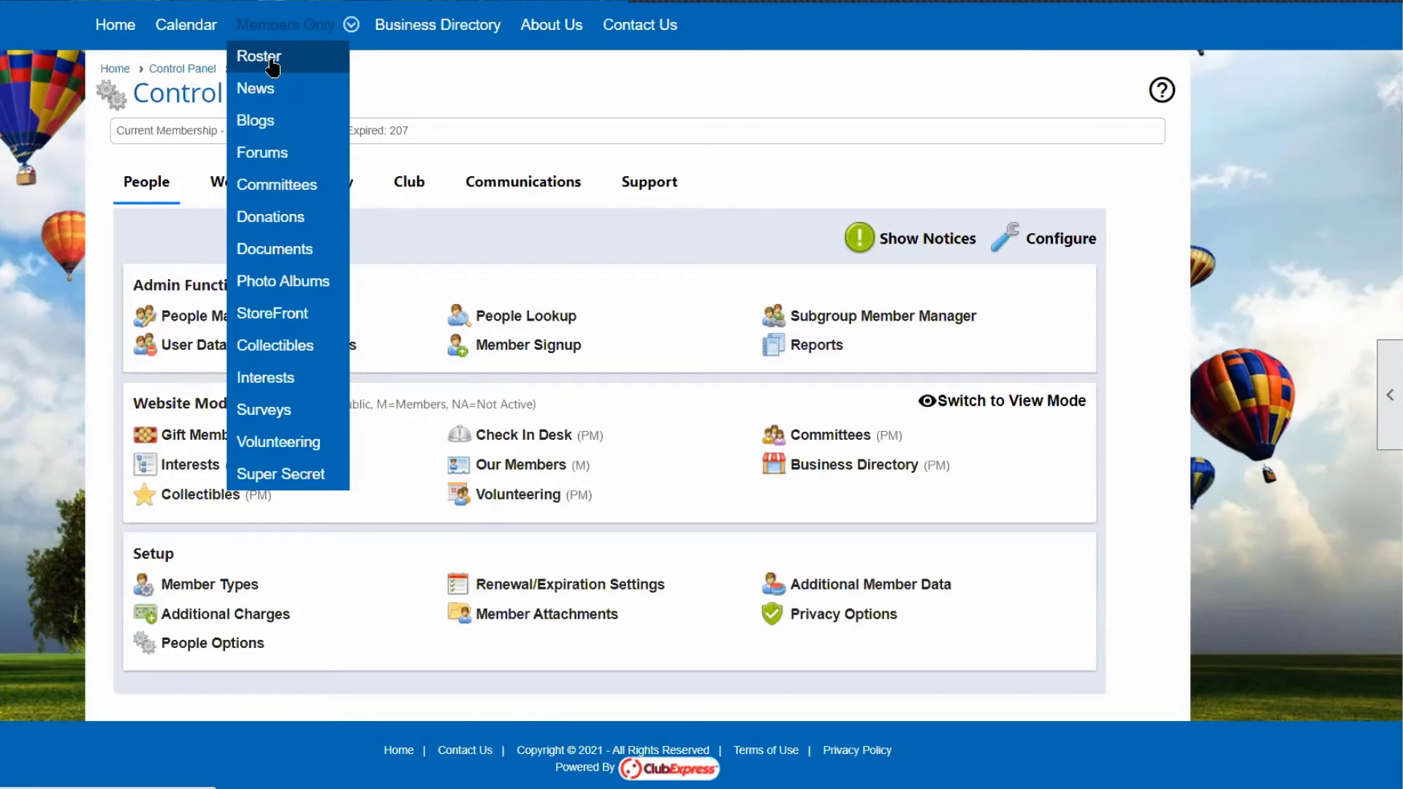
click(271, 58)
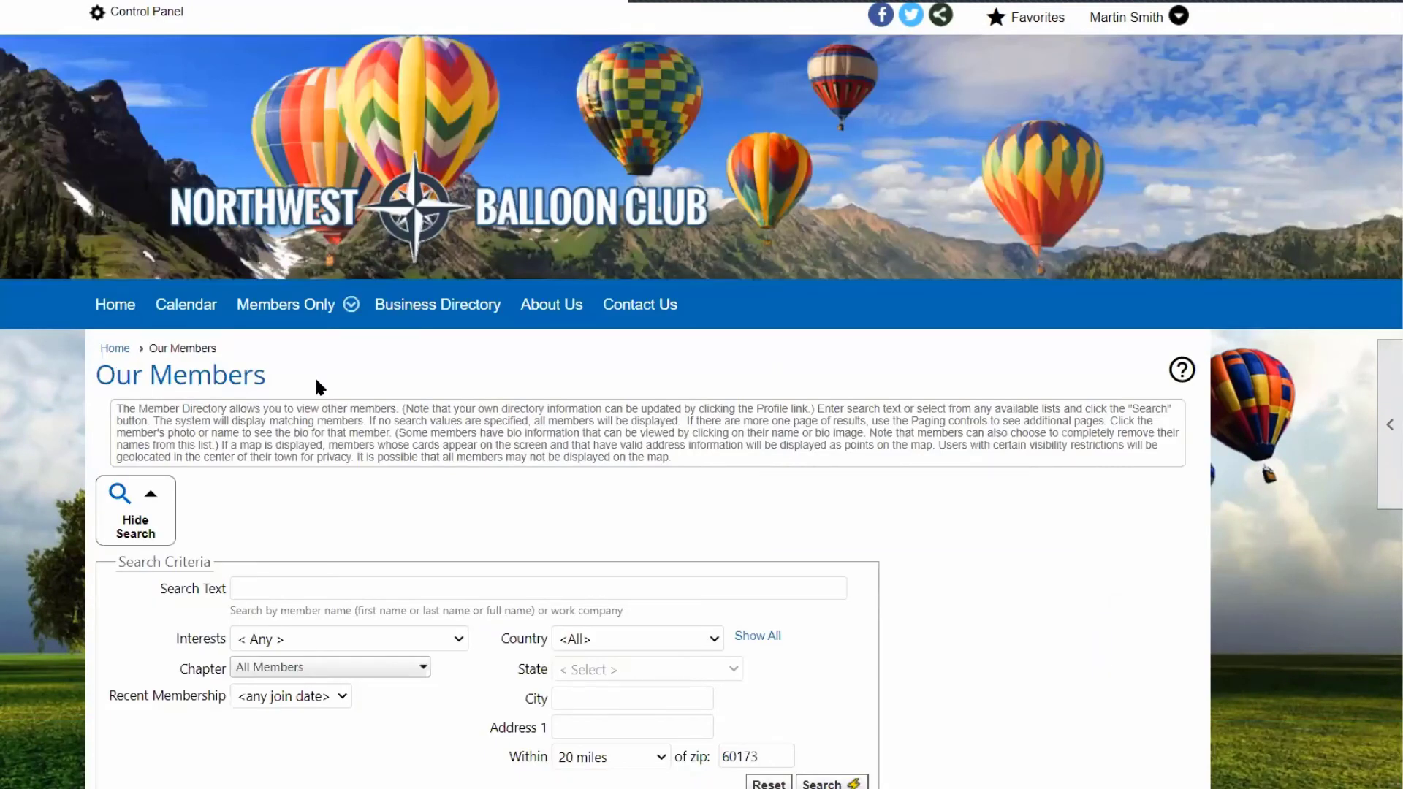
scroll(98, 378, down, 2)
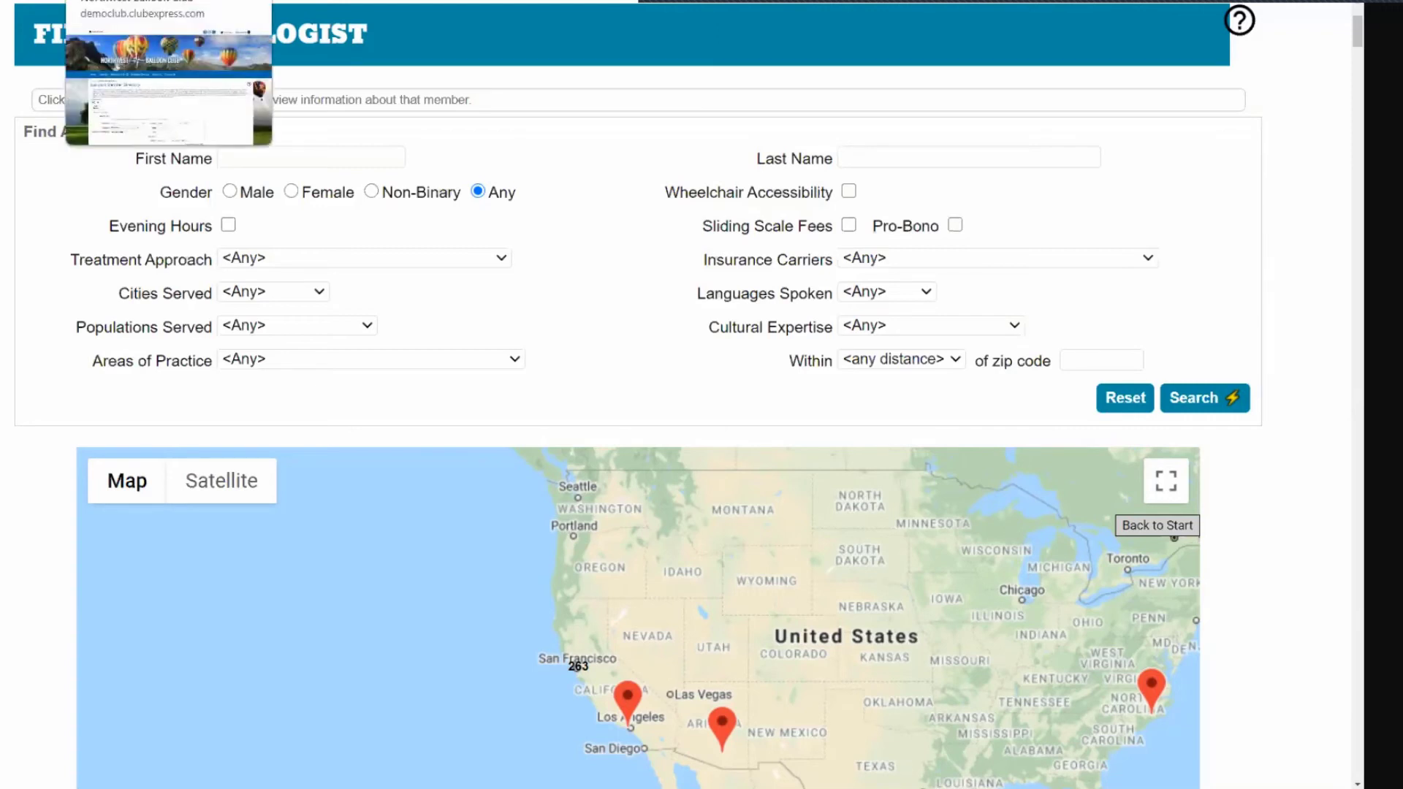
Return to the Northwest Balloon Club's Our Members page and look over its search criteria and member map.
click(150, 1)
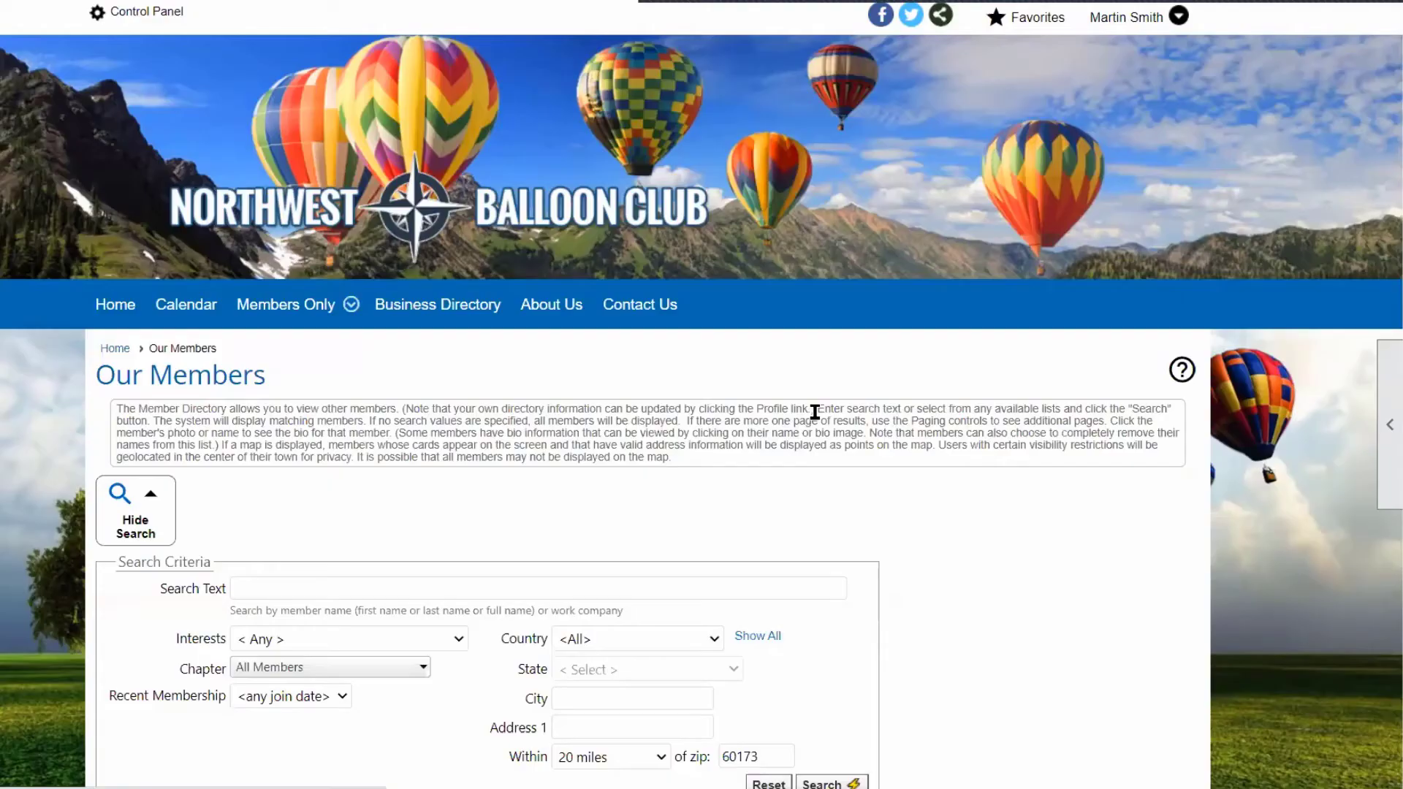
scroll(991, 422, down, 3)
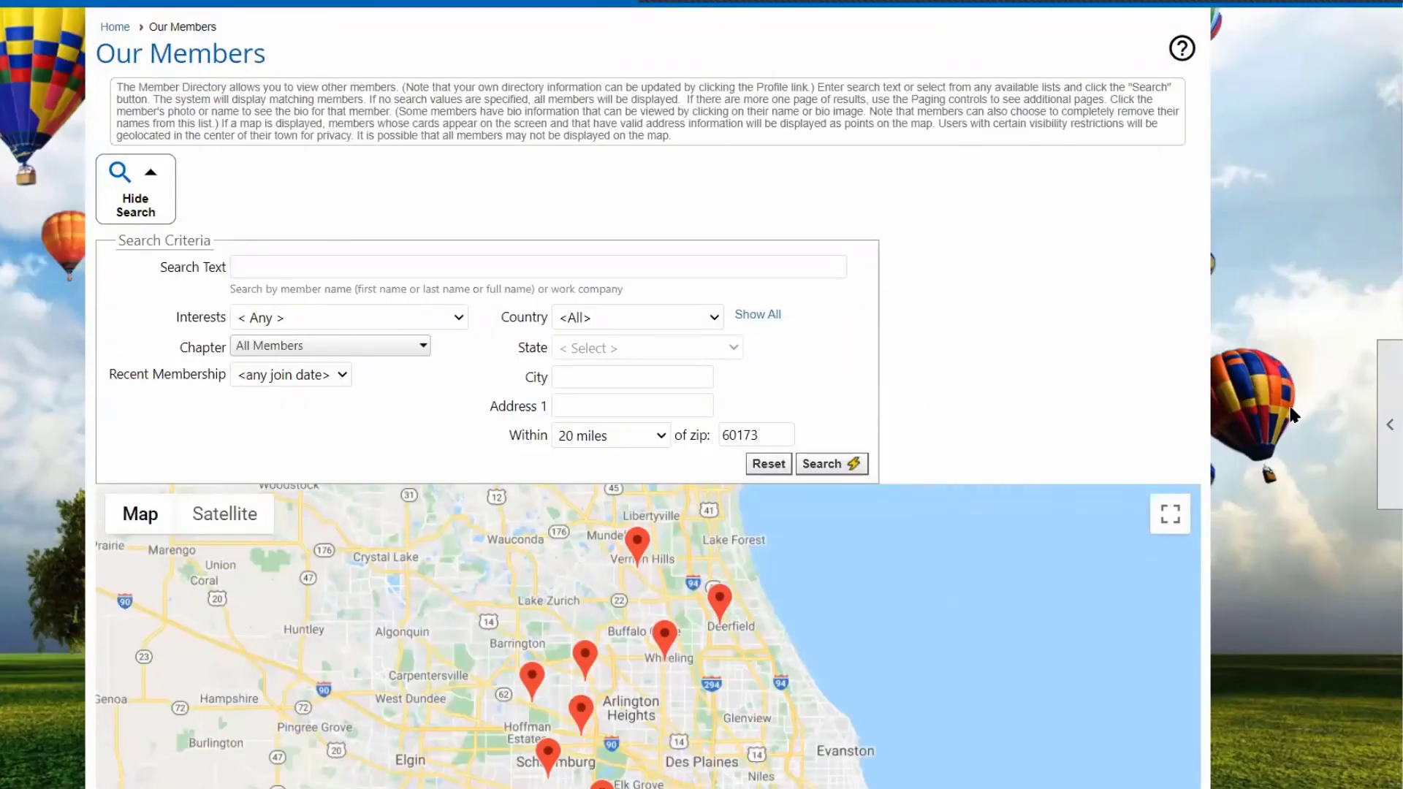
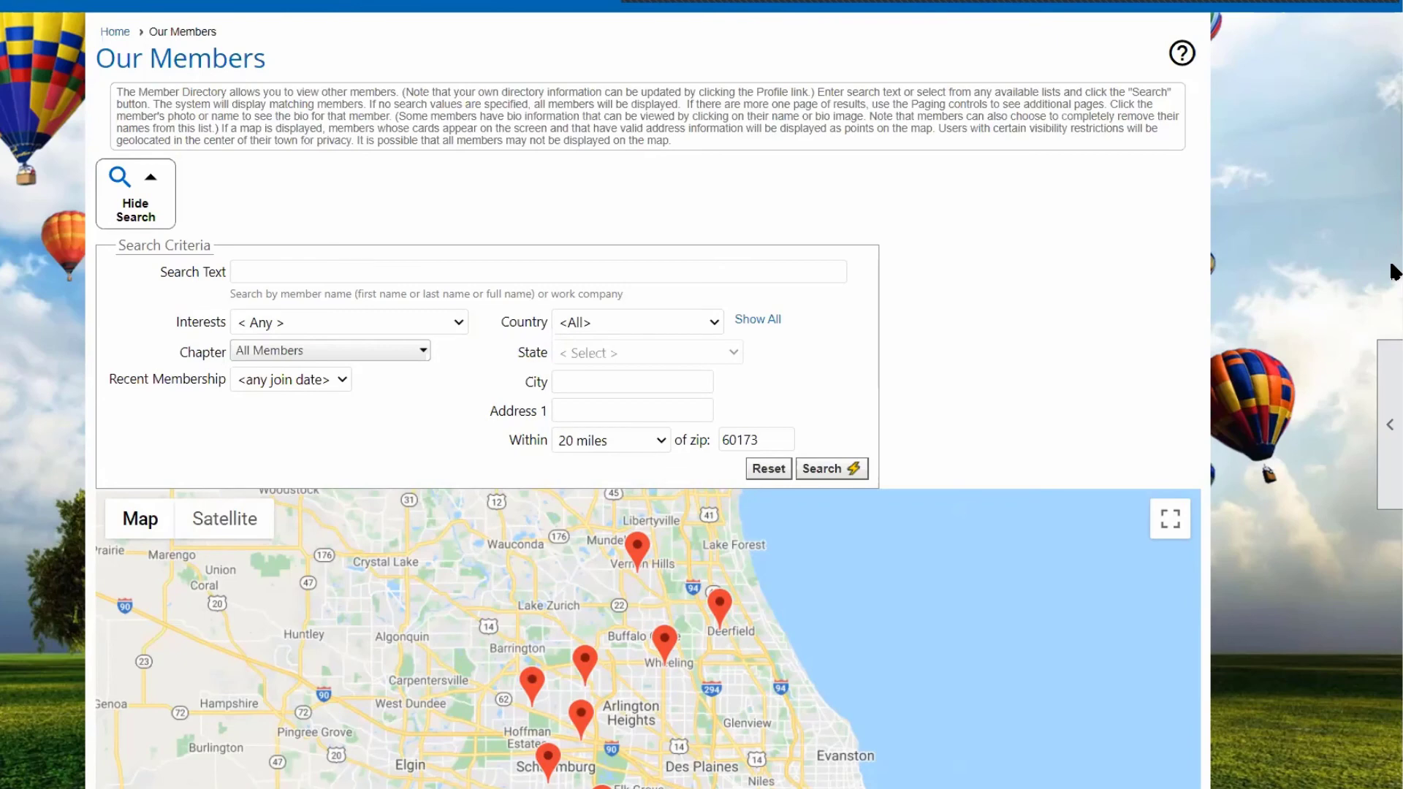
scroll(1394, 248, up, 1)
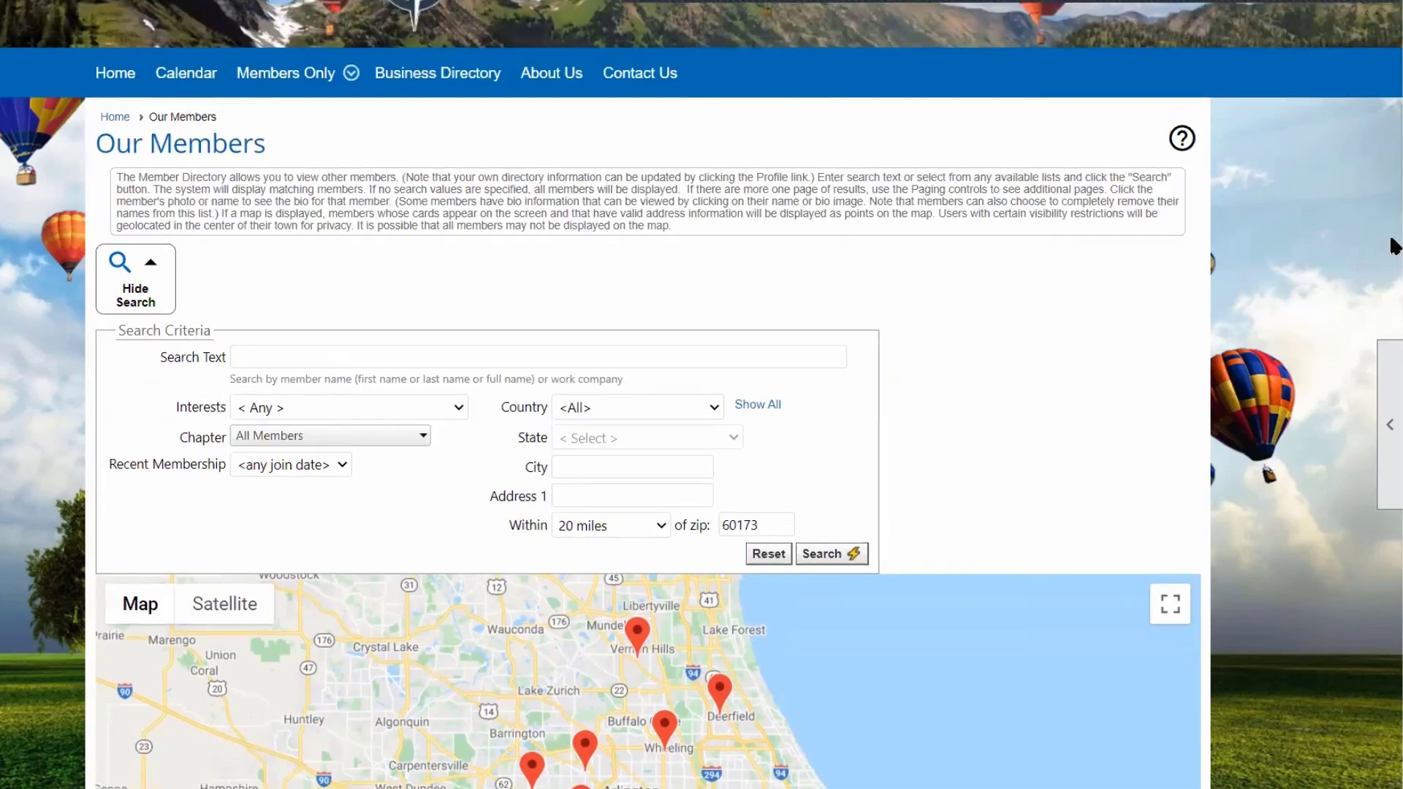
scroll(1394, 248, up, 3)
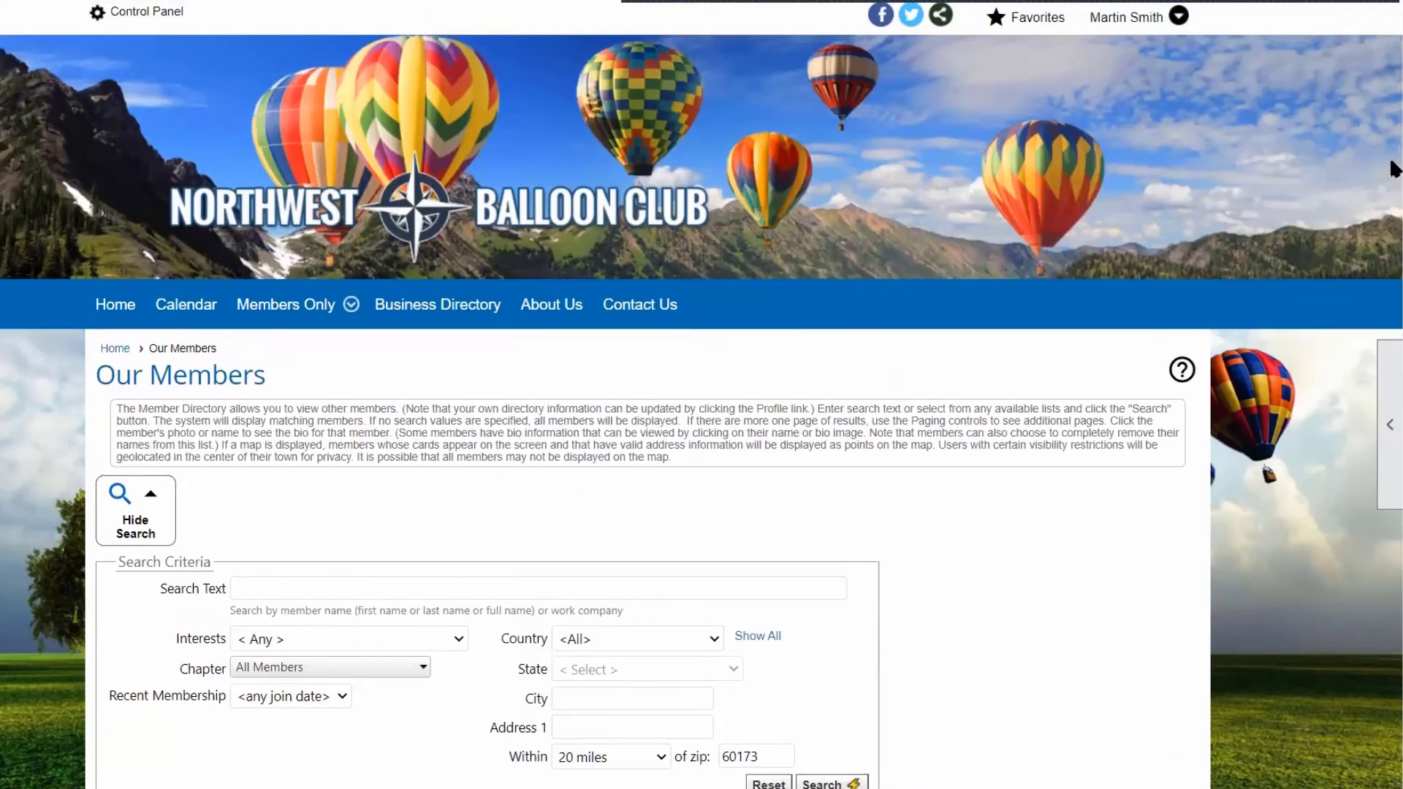
Review the Our Members options for member info, map display and search from the Control Panel, and return without changing them.
click(150, 14)
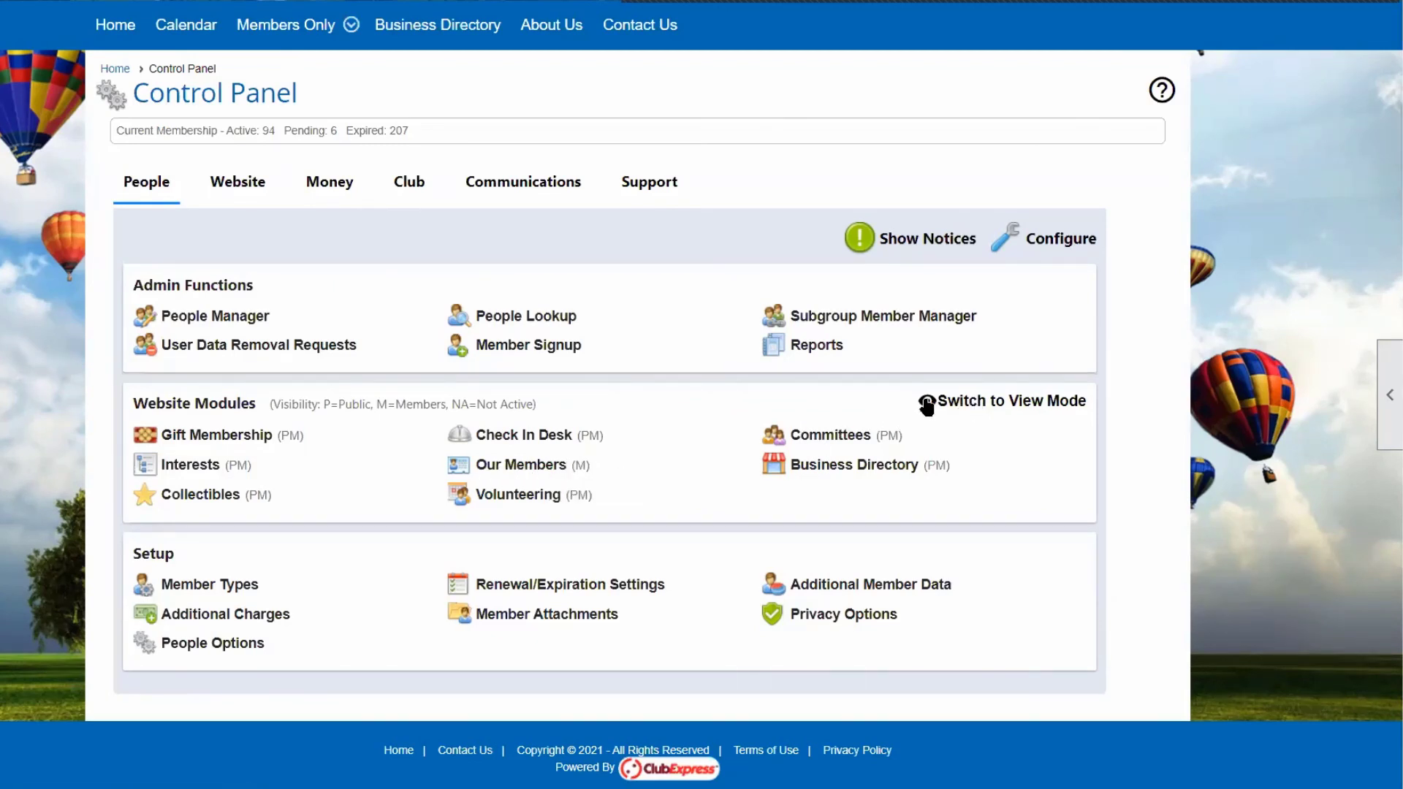
click(510, 460)
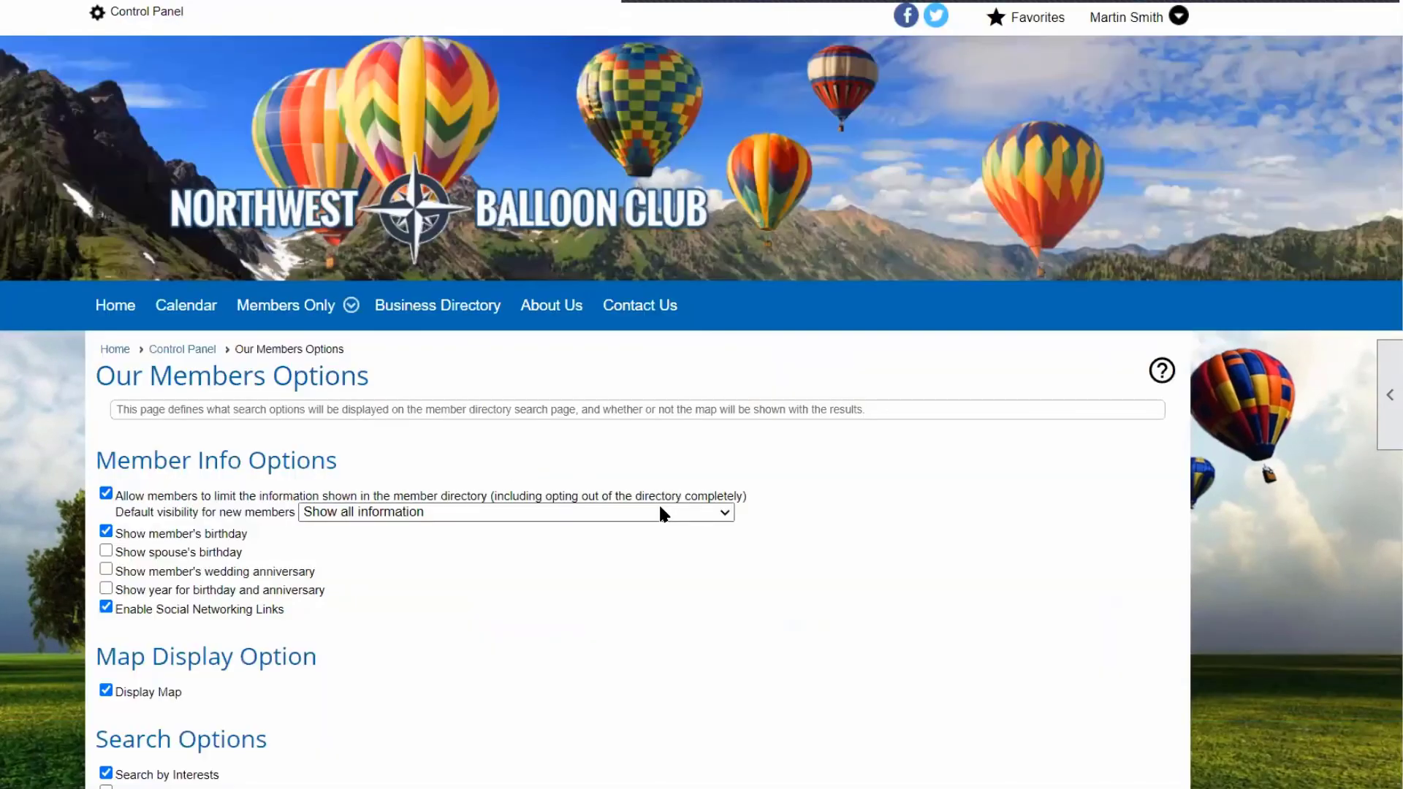
scroll(661, 510, down, 3)
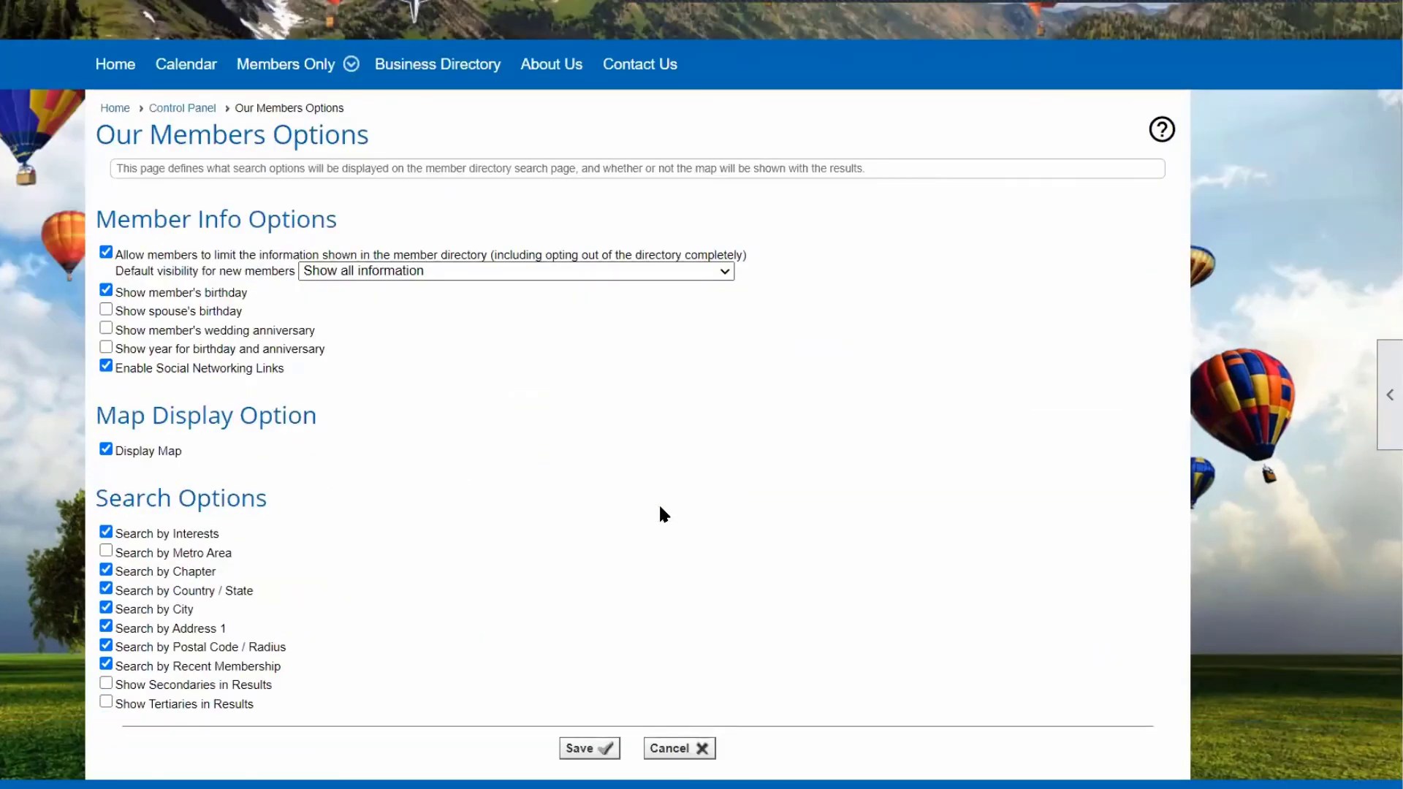
key(alt+Left)
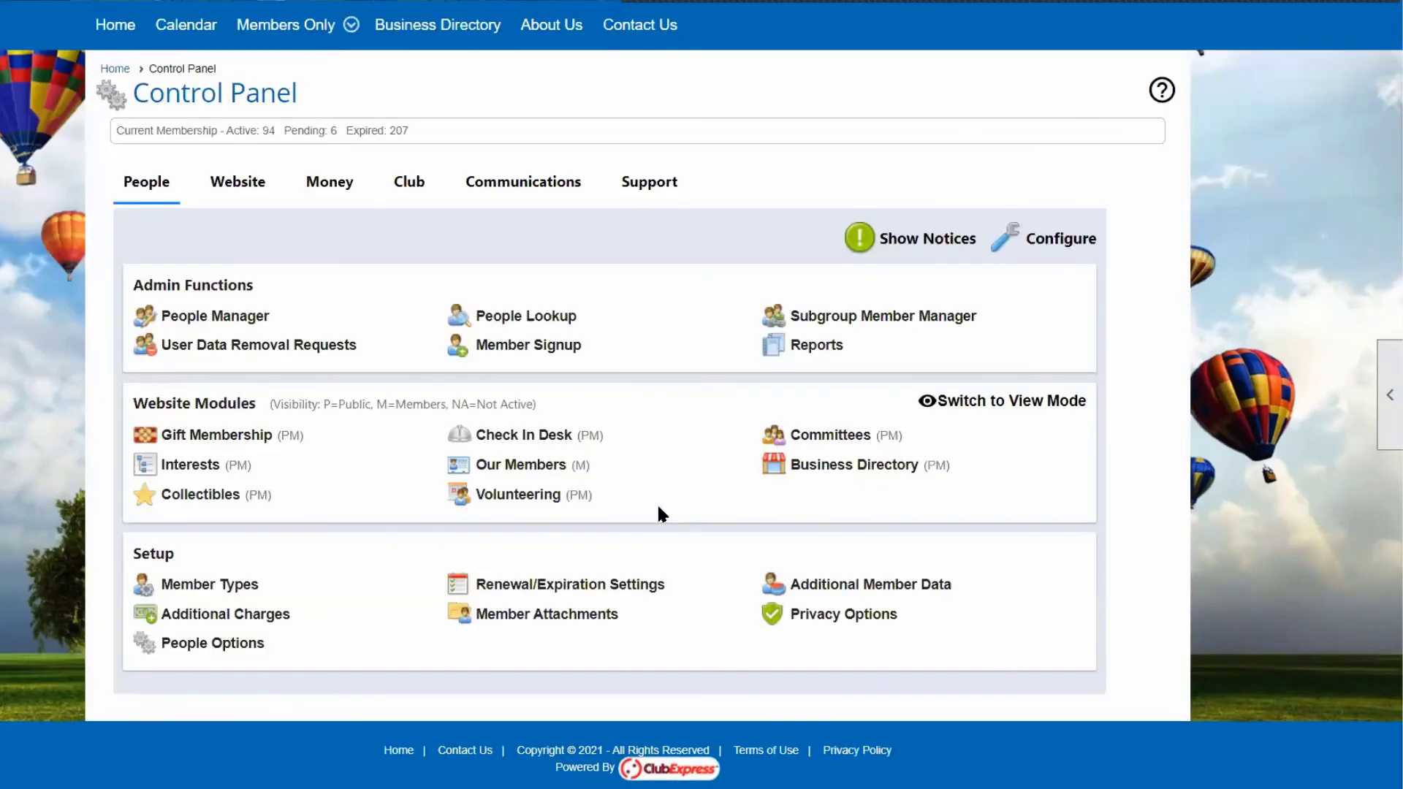
Switch the website modules to view mode, look over the Our Members directory page and return to the Control Panel.
click(1012, 404)
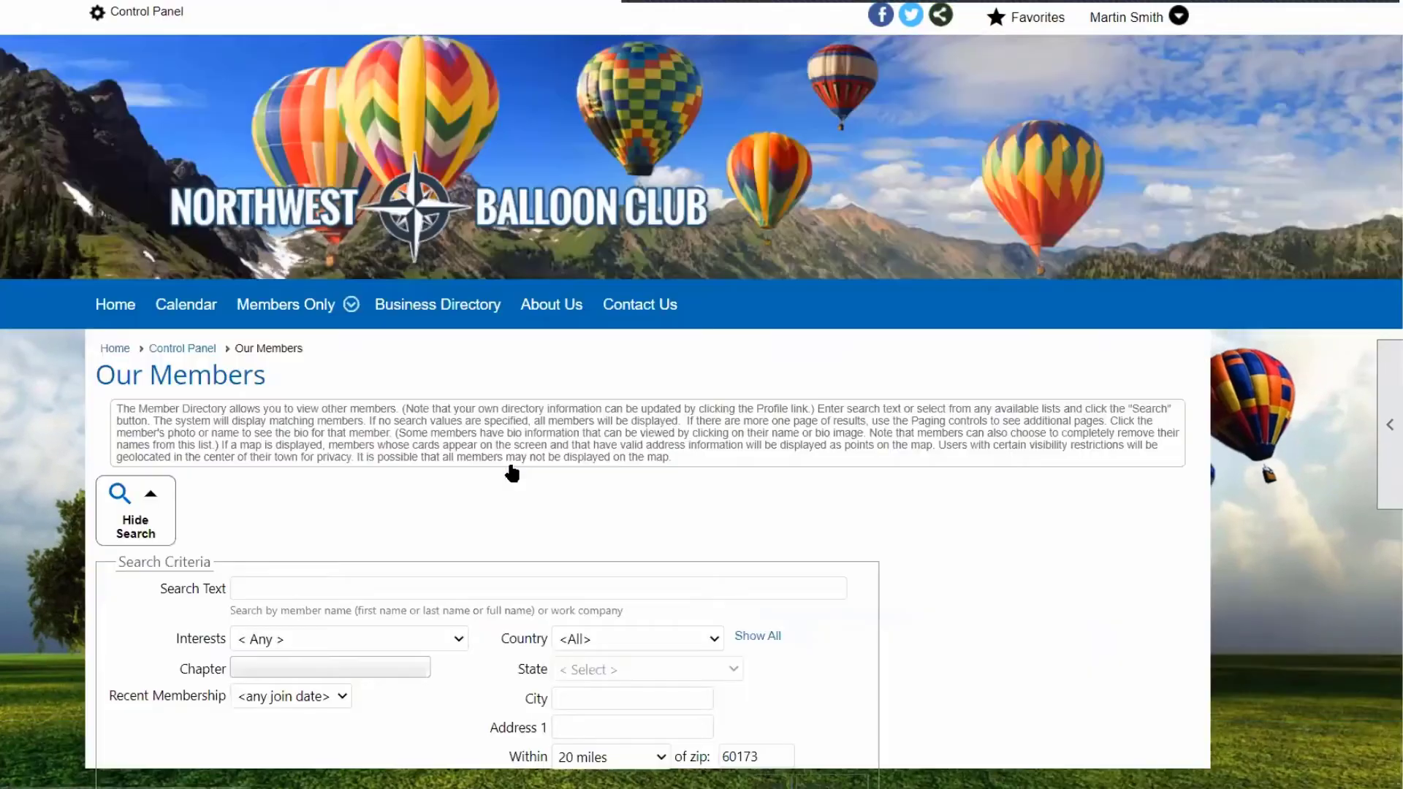
scroll(939, 531, down, 5)
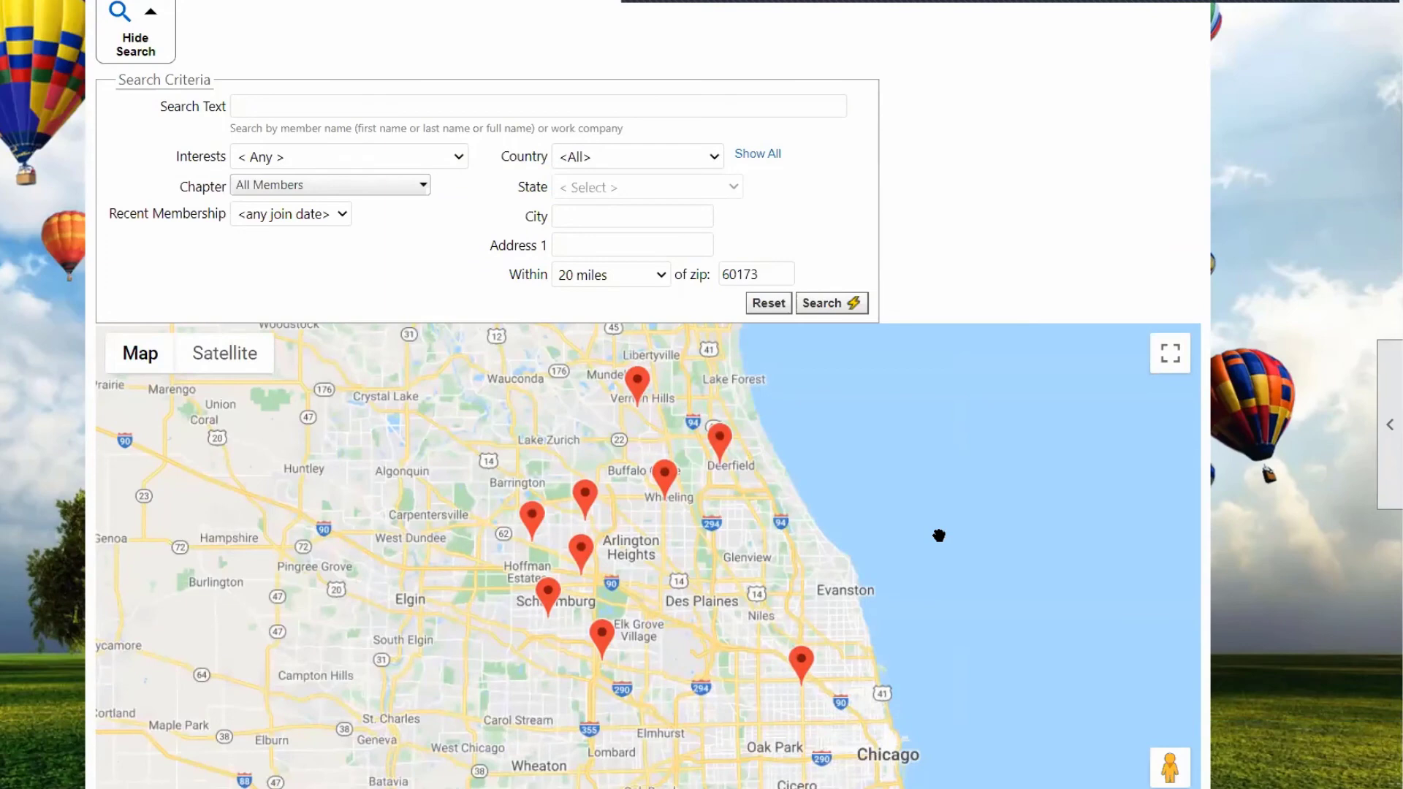
scroll(939, 535, up, 5)
key(alt+Left)
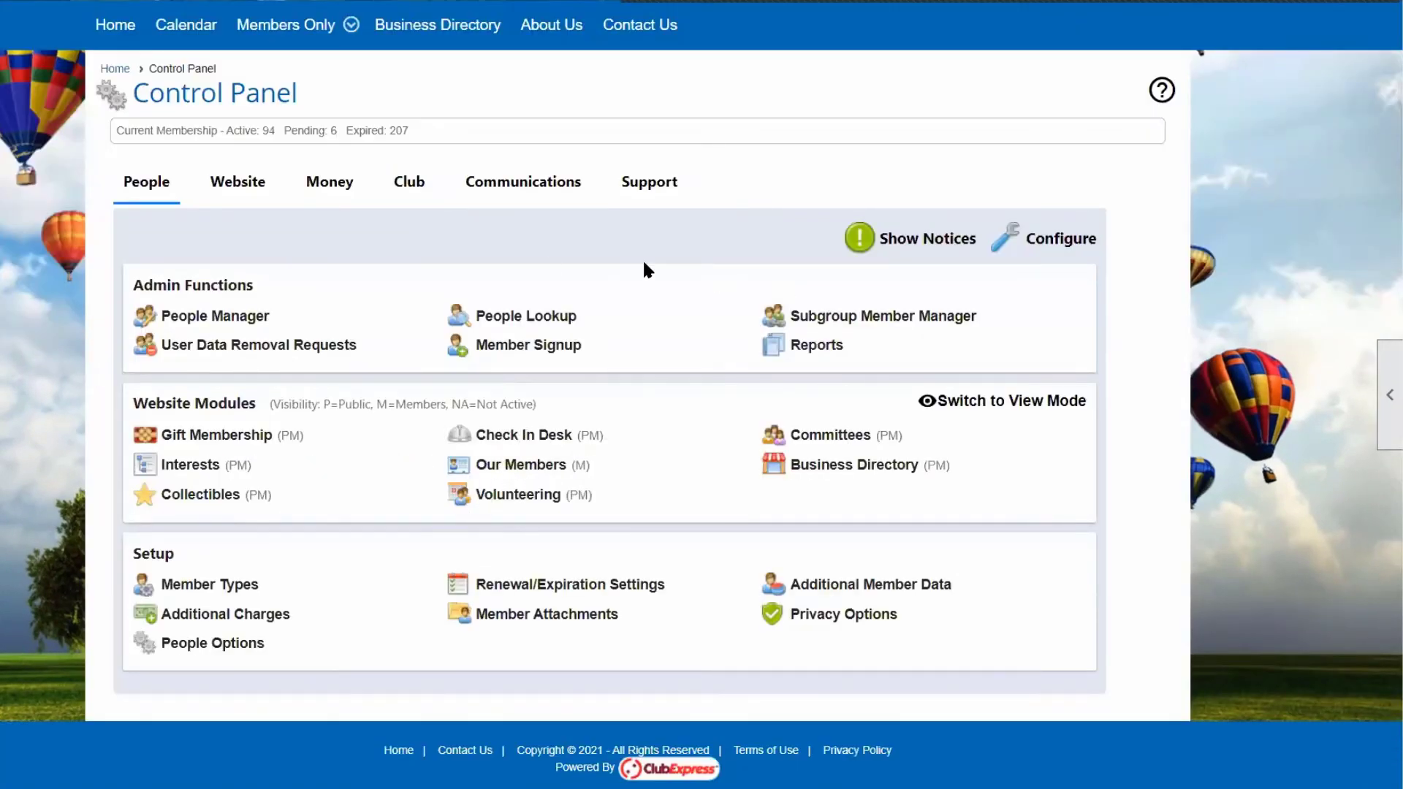
In the configuration of Our Members, set the function name to Standard Member Directory and the menu text to Member Directory.
click(1049, 241)
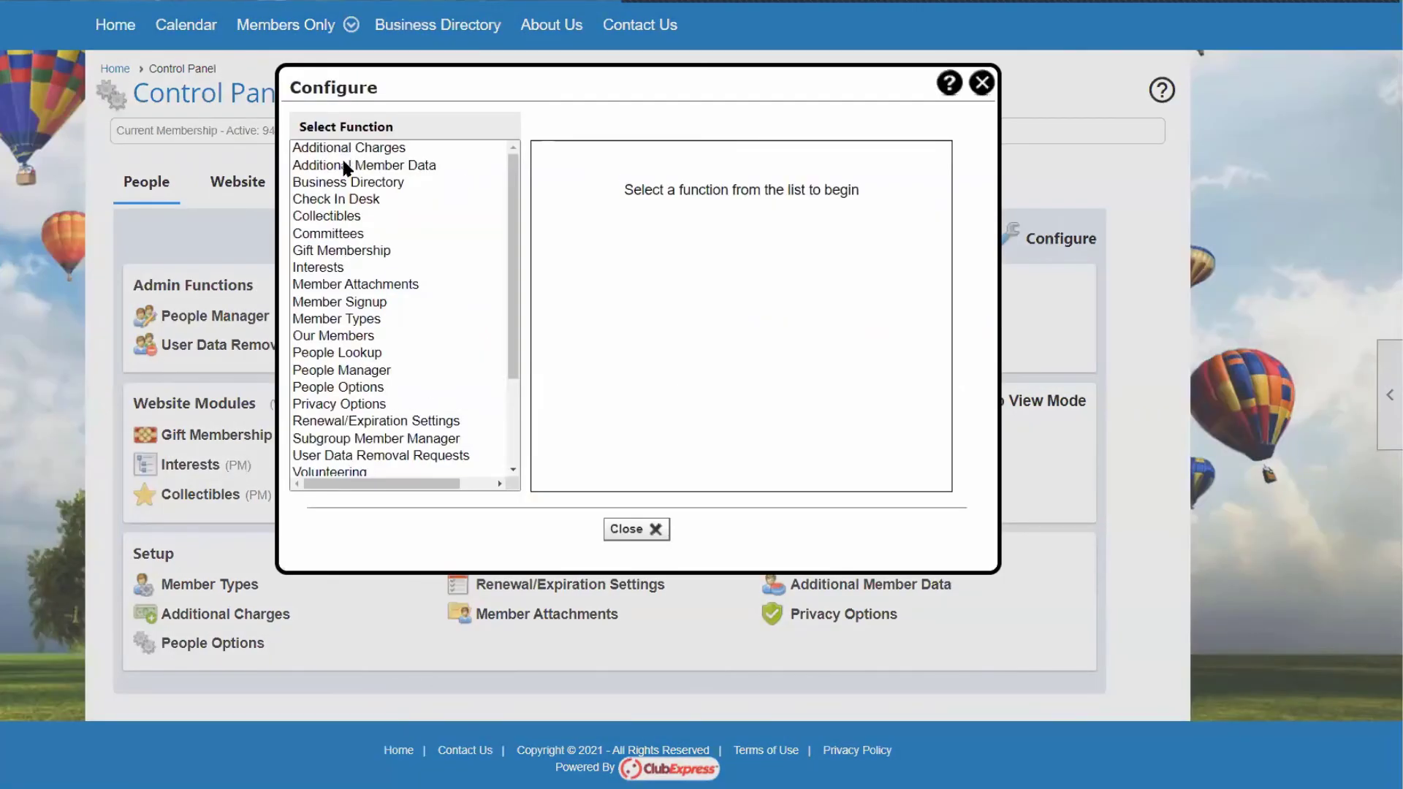
click(315, 338)
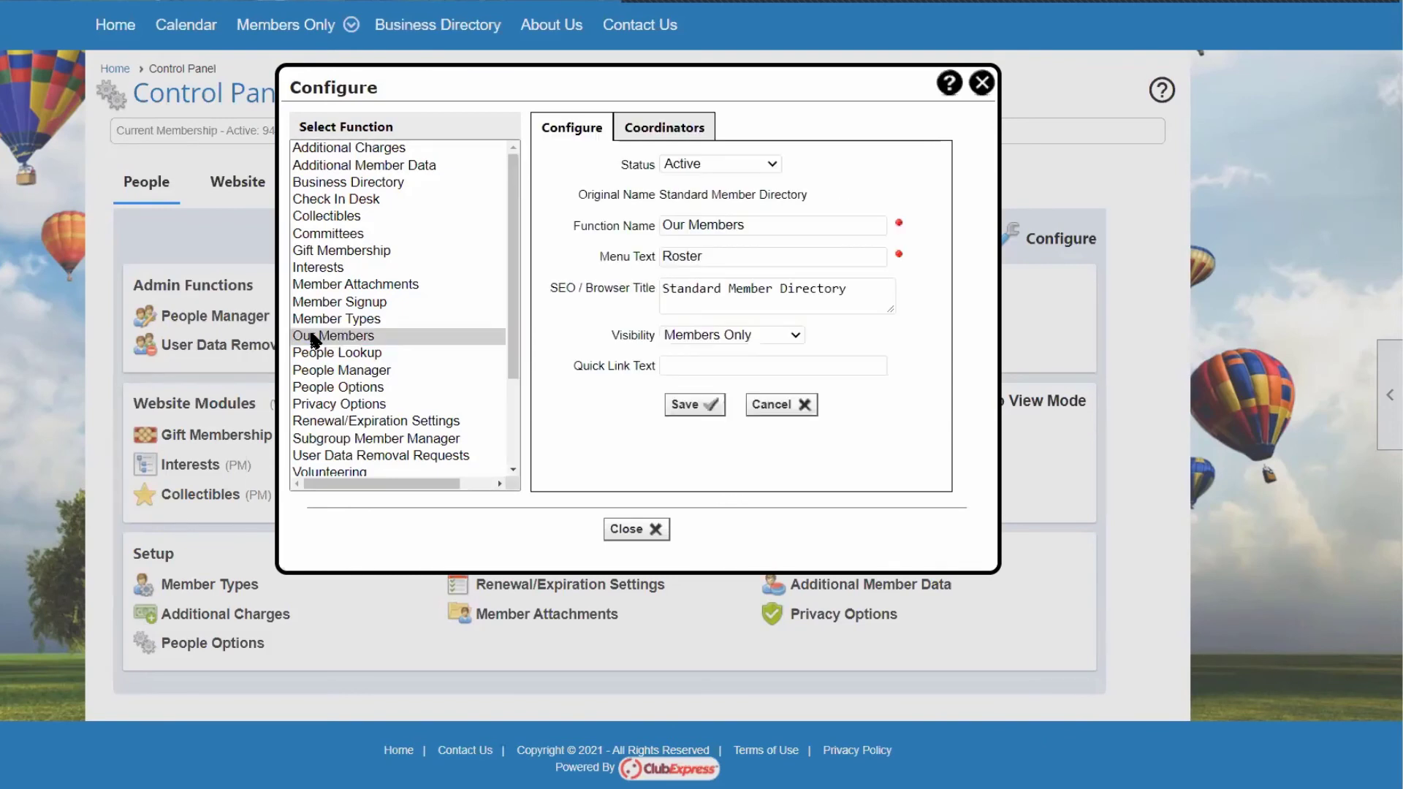
triple_click(712, 224)
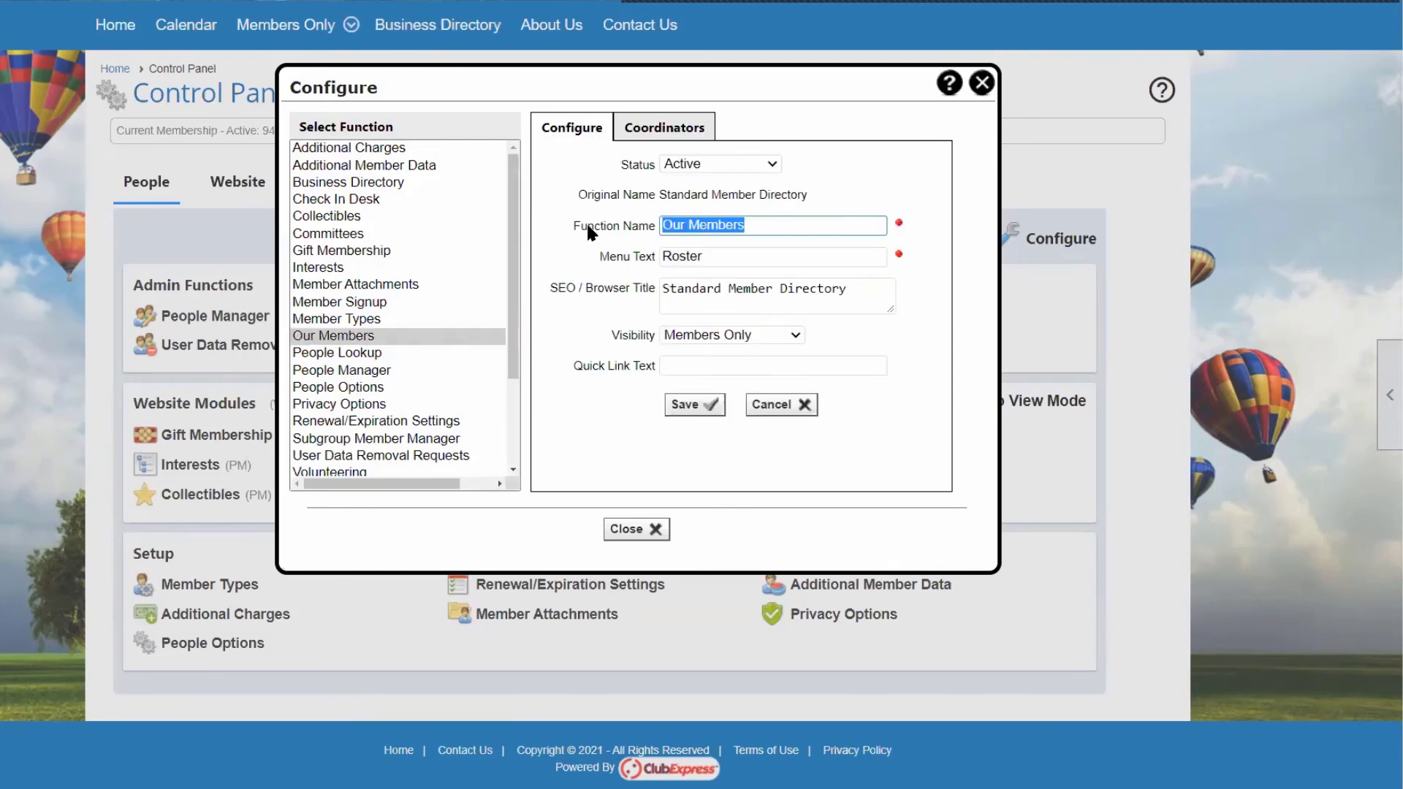
text(Standard Member Directory)
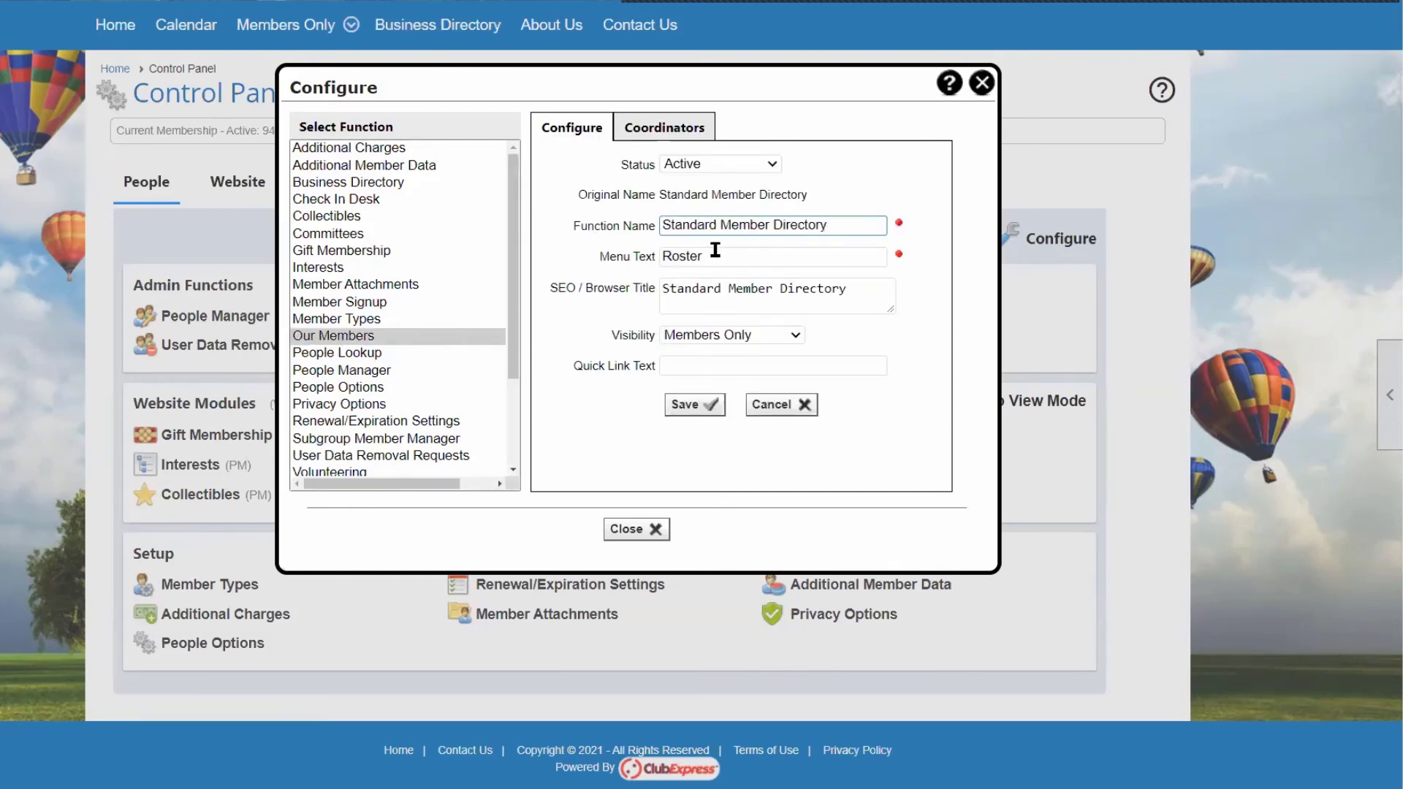
click(691, 255)
triple_click(692, 256)
text(Me)
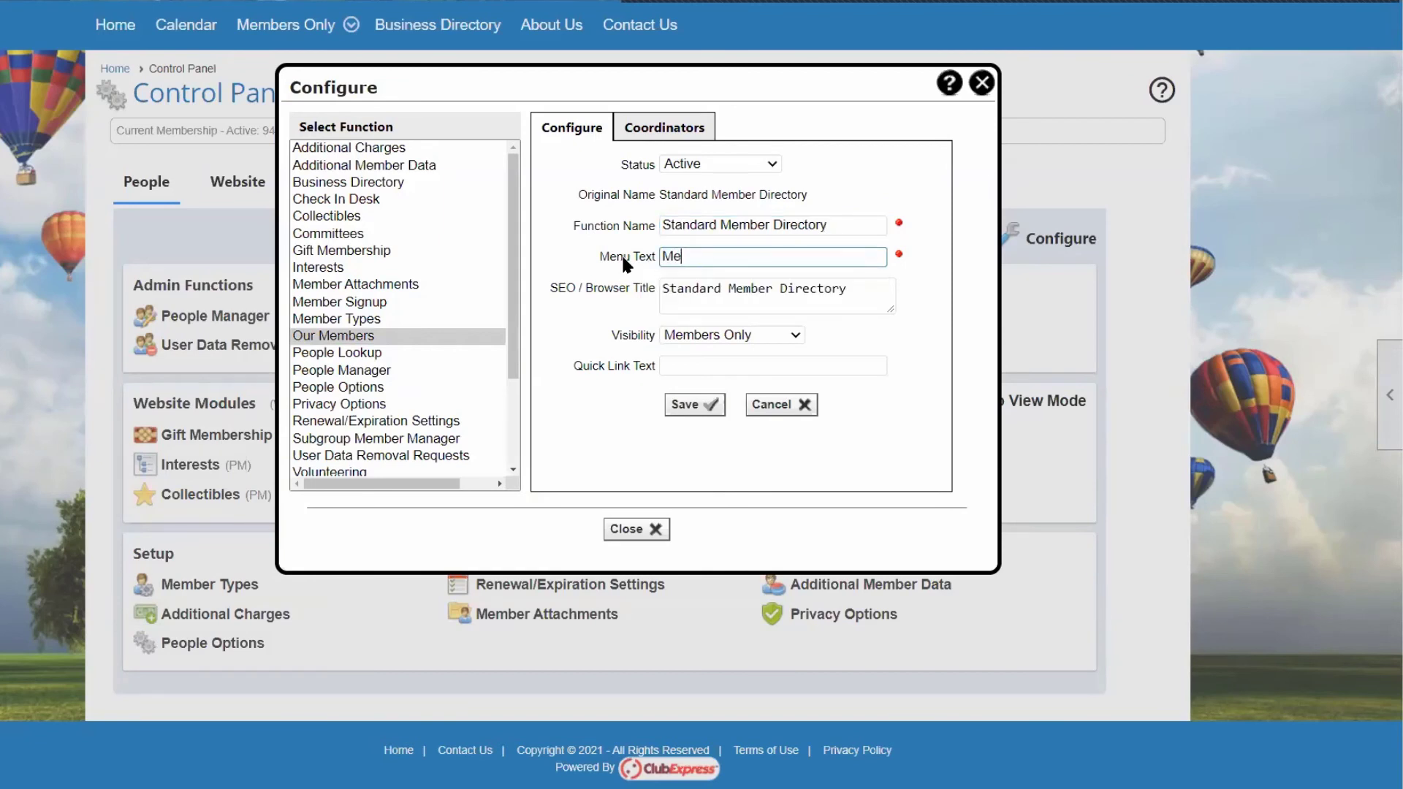
text(mber Directory)
drag(660, 193, 826, 193)
click(669, 225)
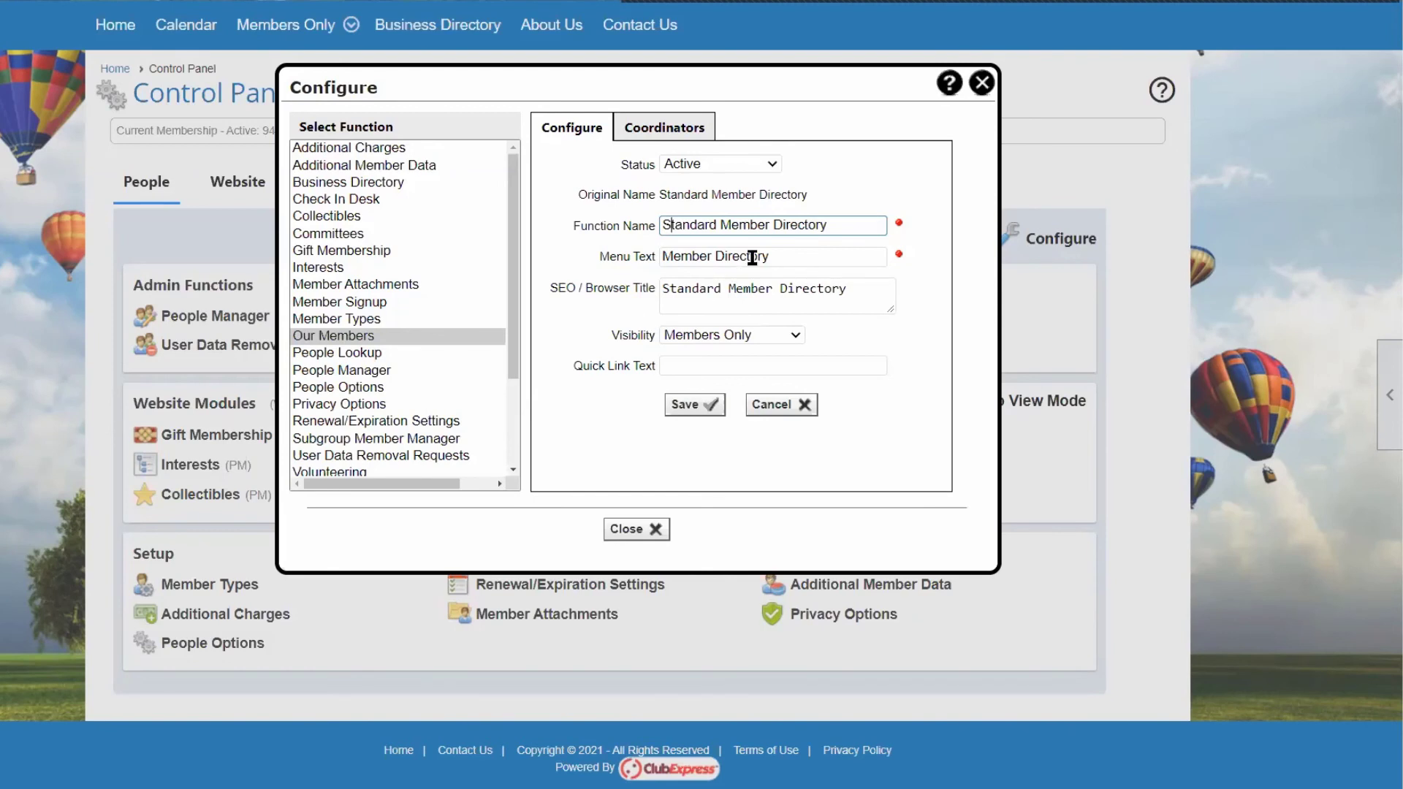
Check the visibility choices for the member directory and leave Members Only selected.
click(797, 337)
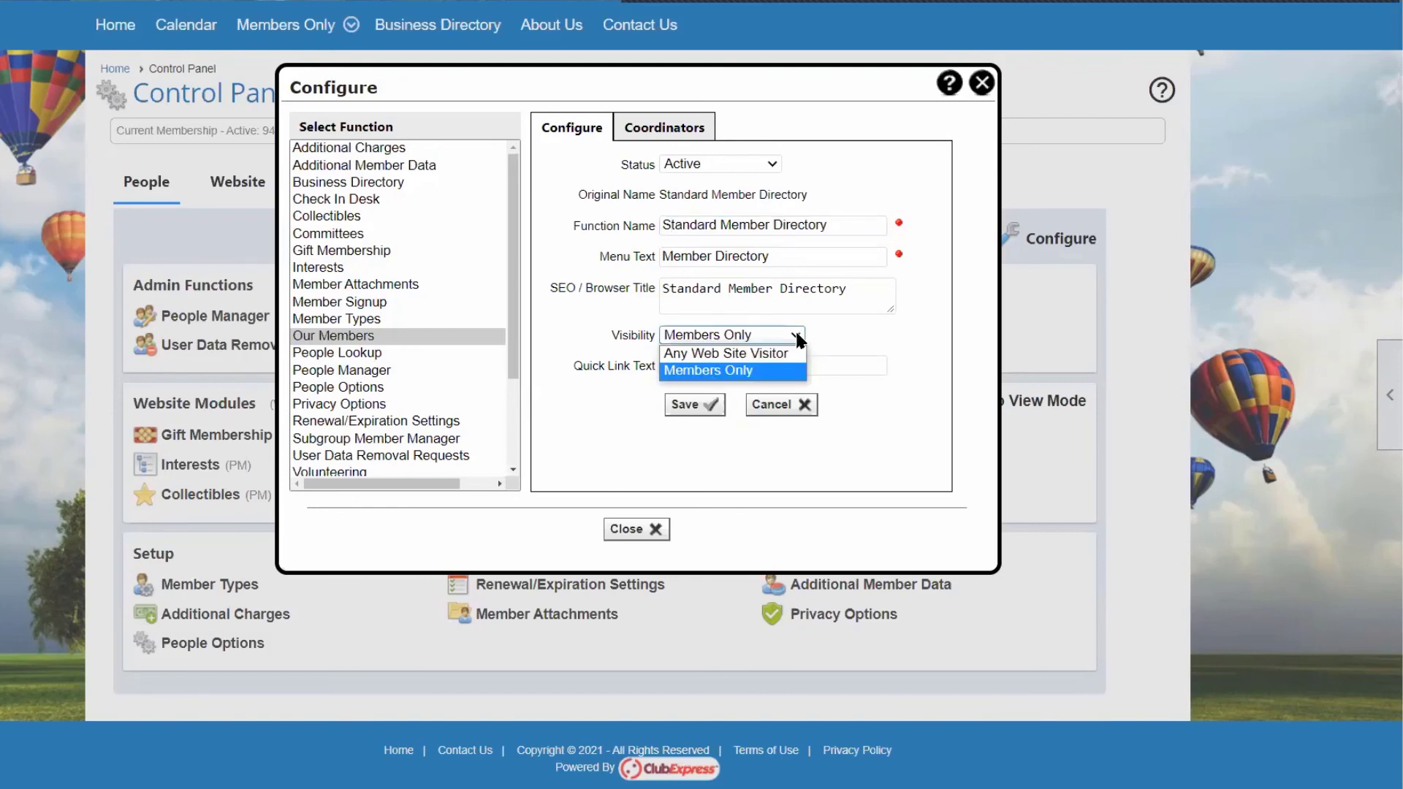
click(797, 337)
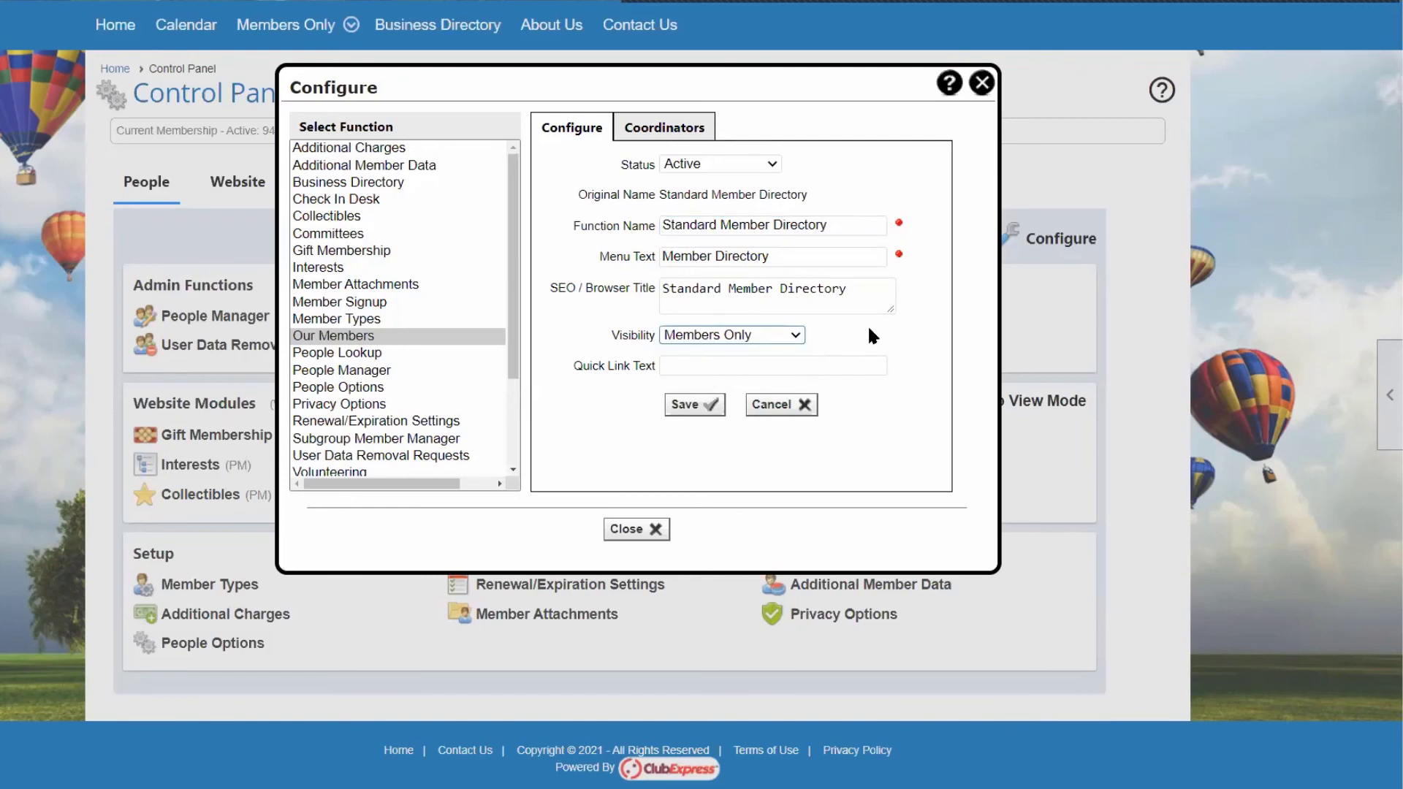
click(870, 330)
Enter members as the directory's quick link text, clear it again, and save the function configuration.
click(666, 369)
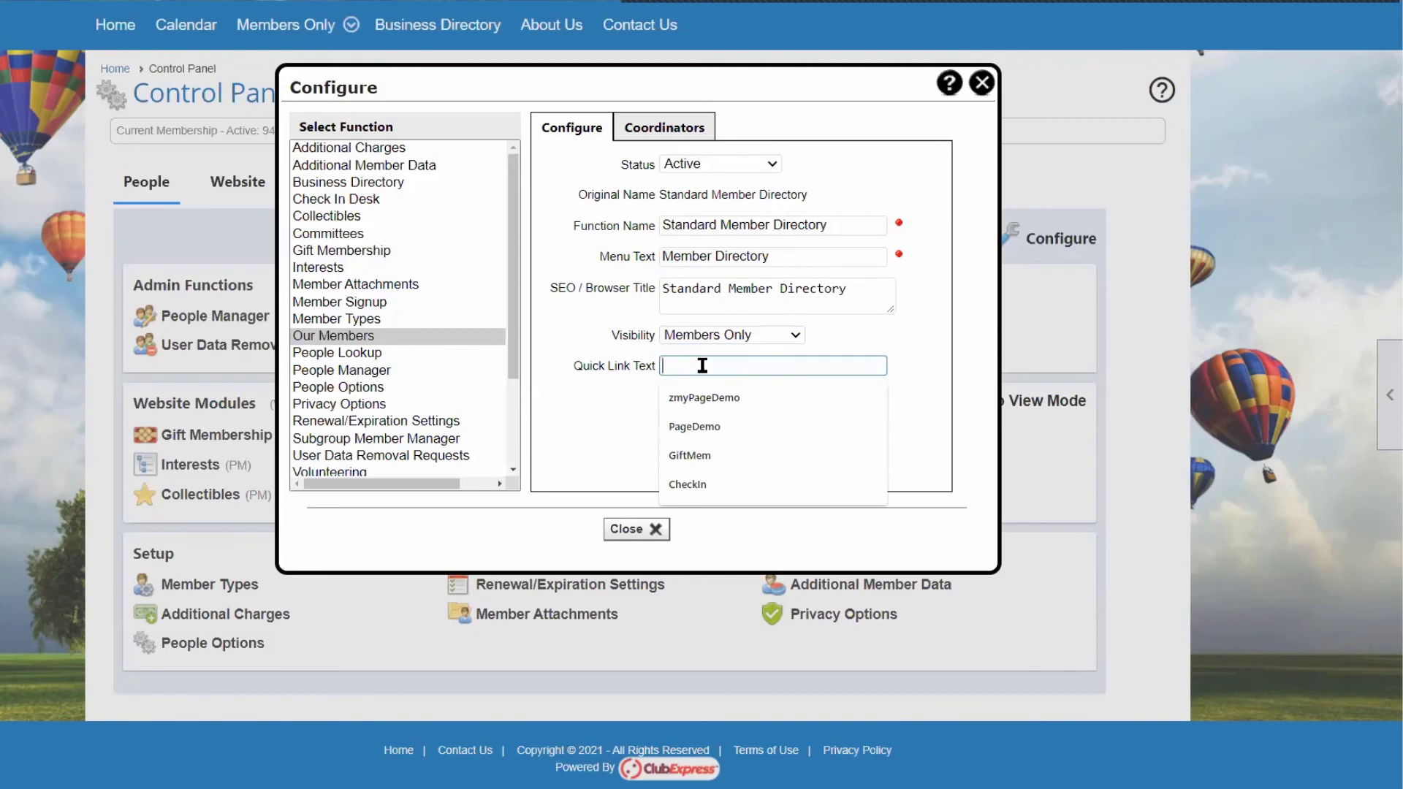
text(members)
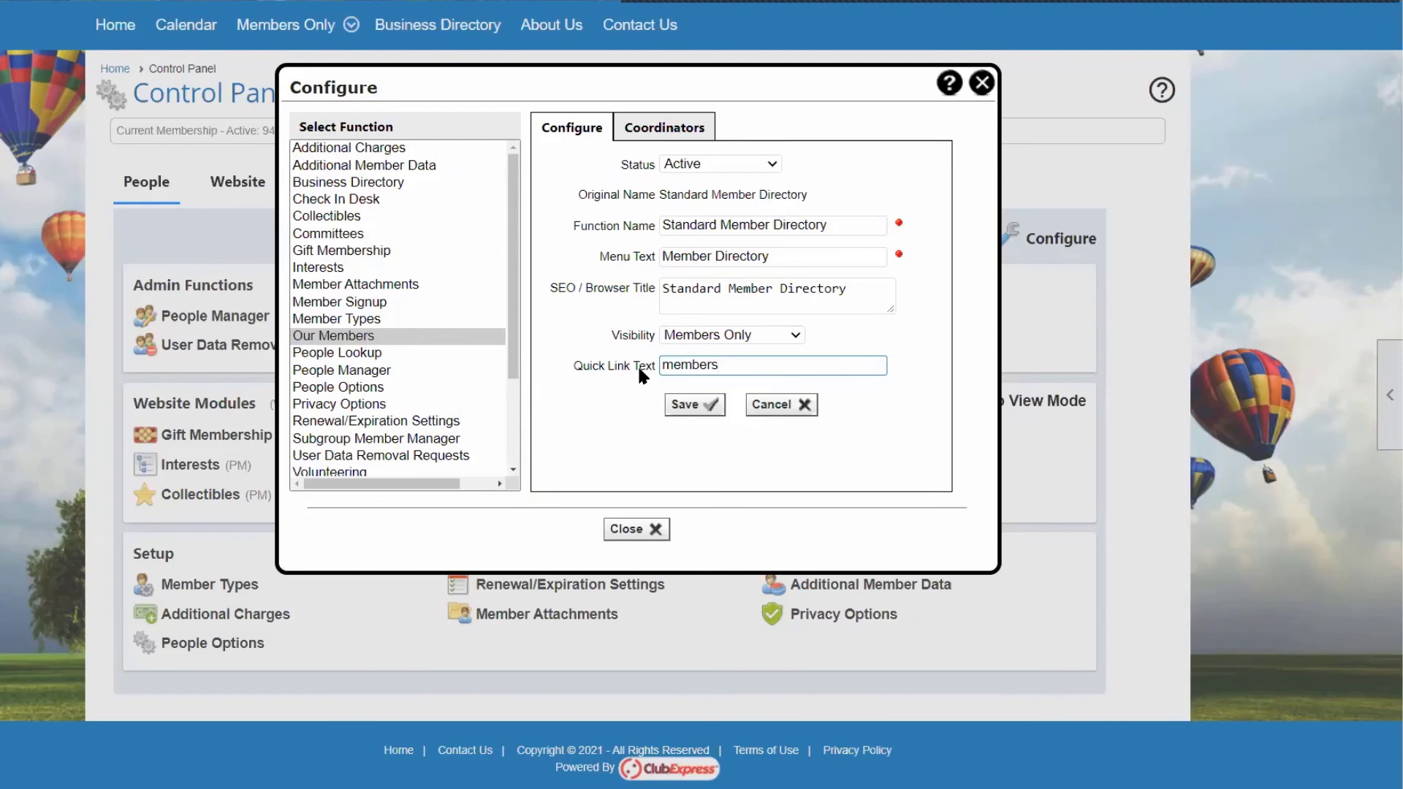
key(BackSpace)
key(BackSpace)
key(BackSpace)
key(BackSpace)
key(BackSpace)
key(BackSpace)
key(BackSpace)
click(708, 406)
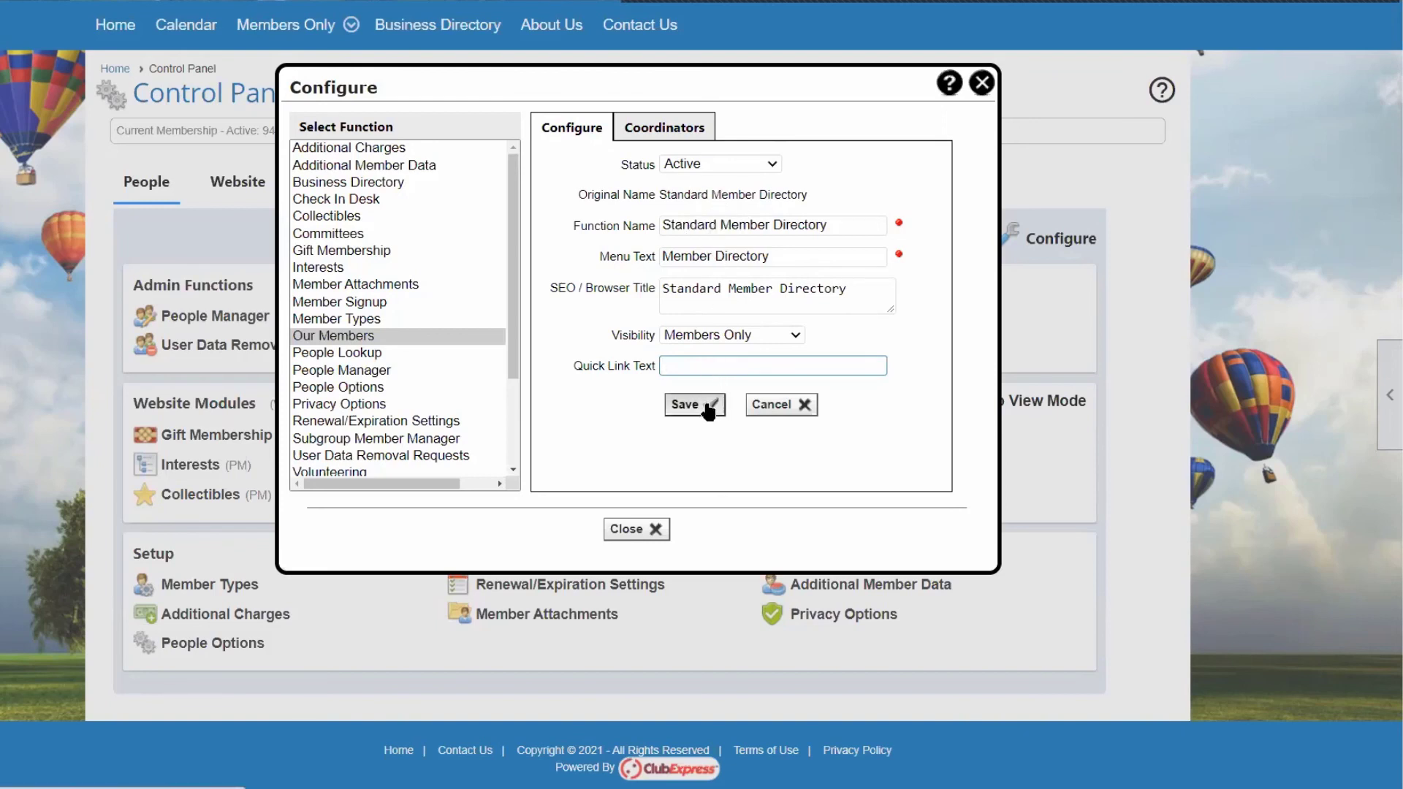
Try the Inactive and Disabled/Hidden statuses for the Standard Member Directory, return the status to Active and close the configuration.
click(634, 382)
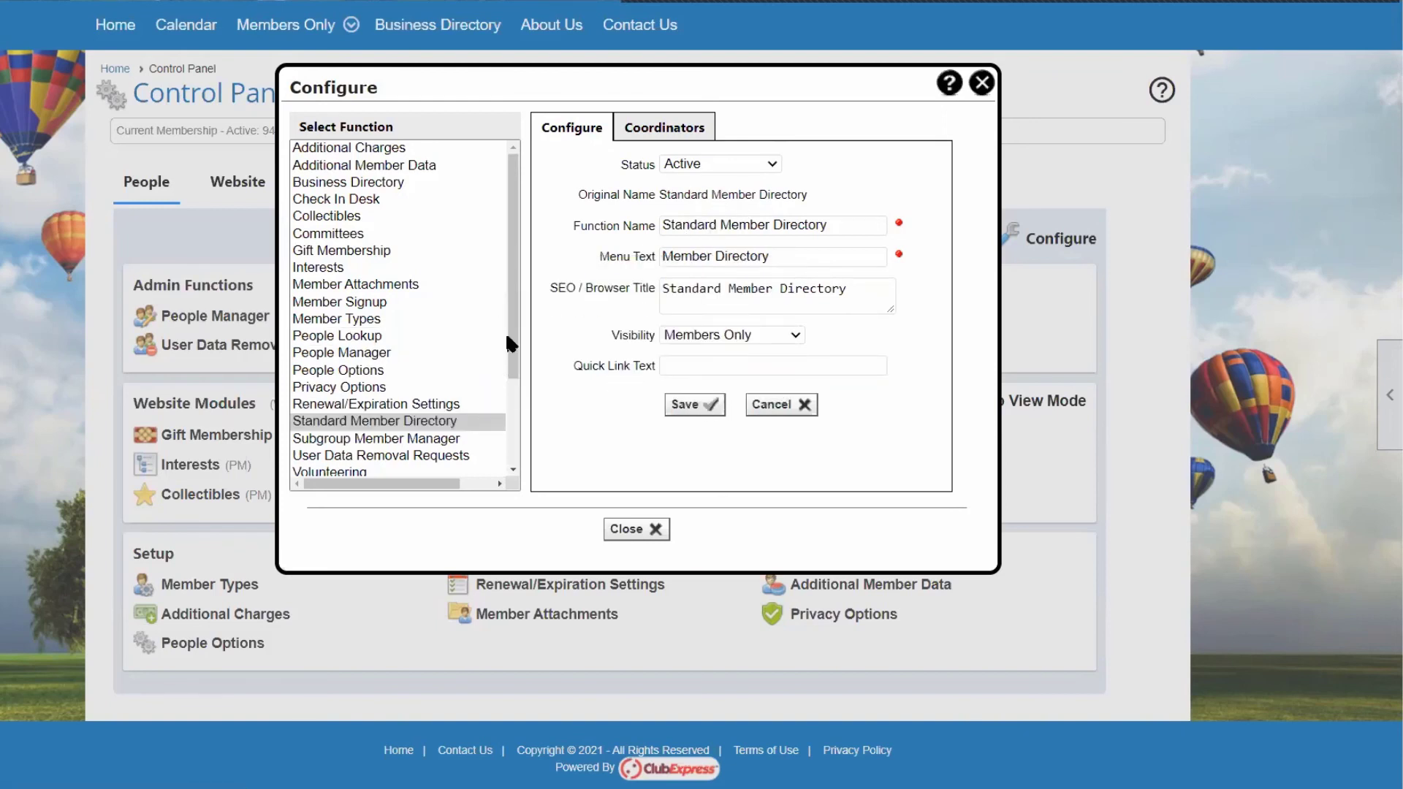
drag(507, 336, 404, 388)
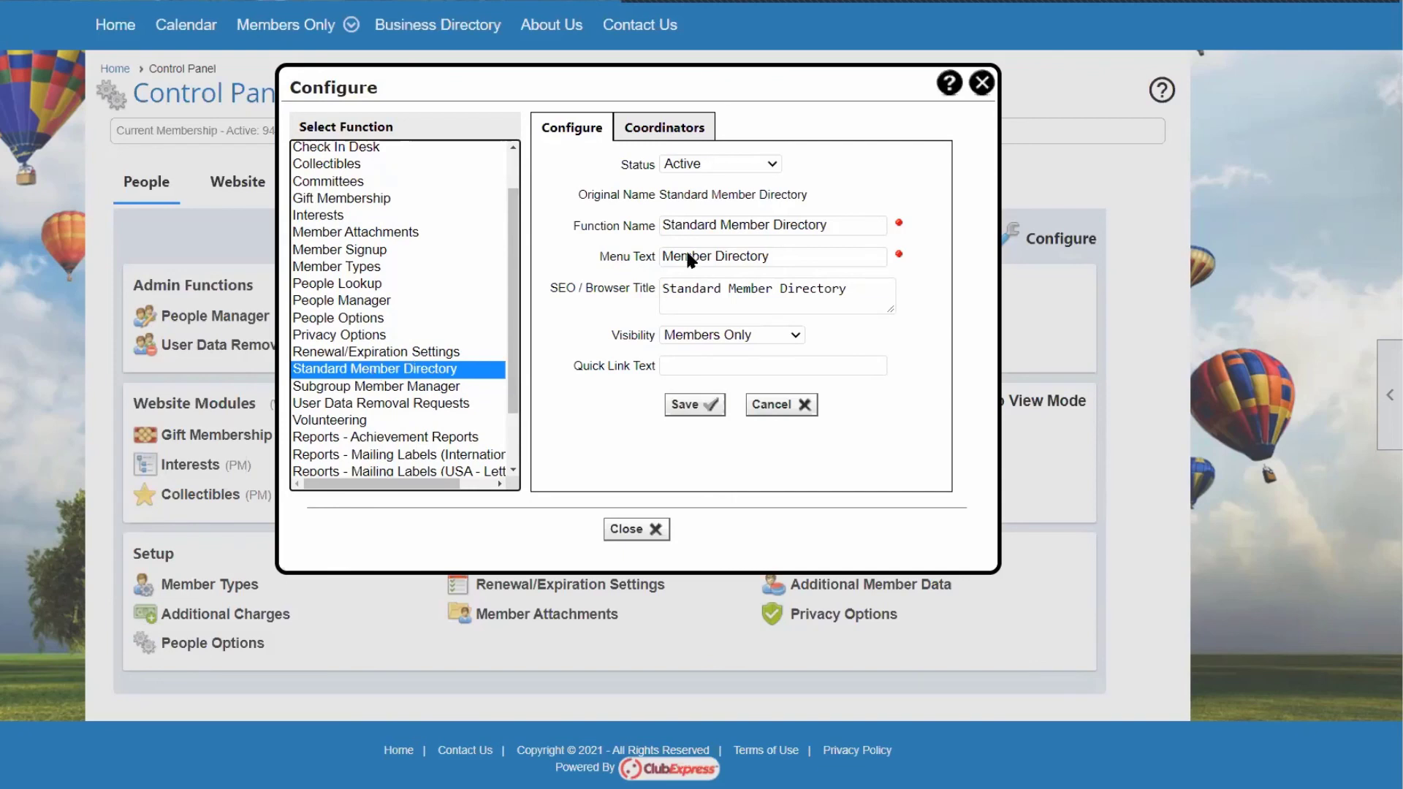
click(770, 162)
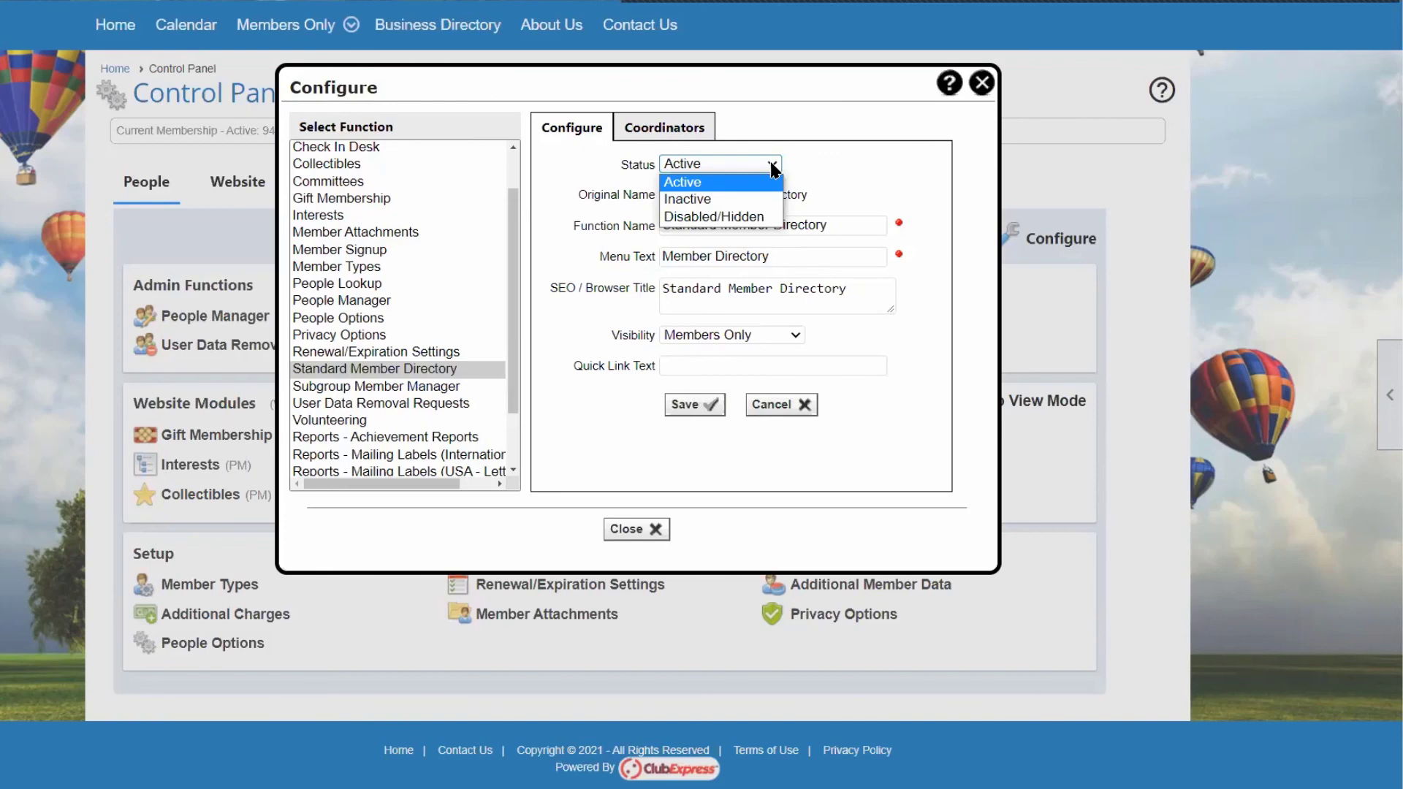
click(705, 200)
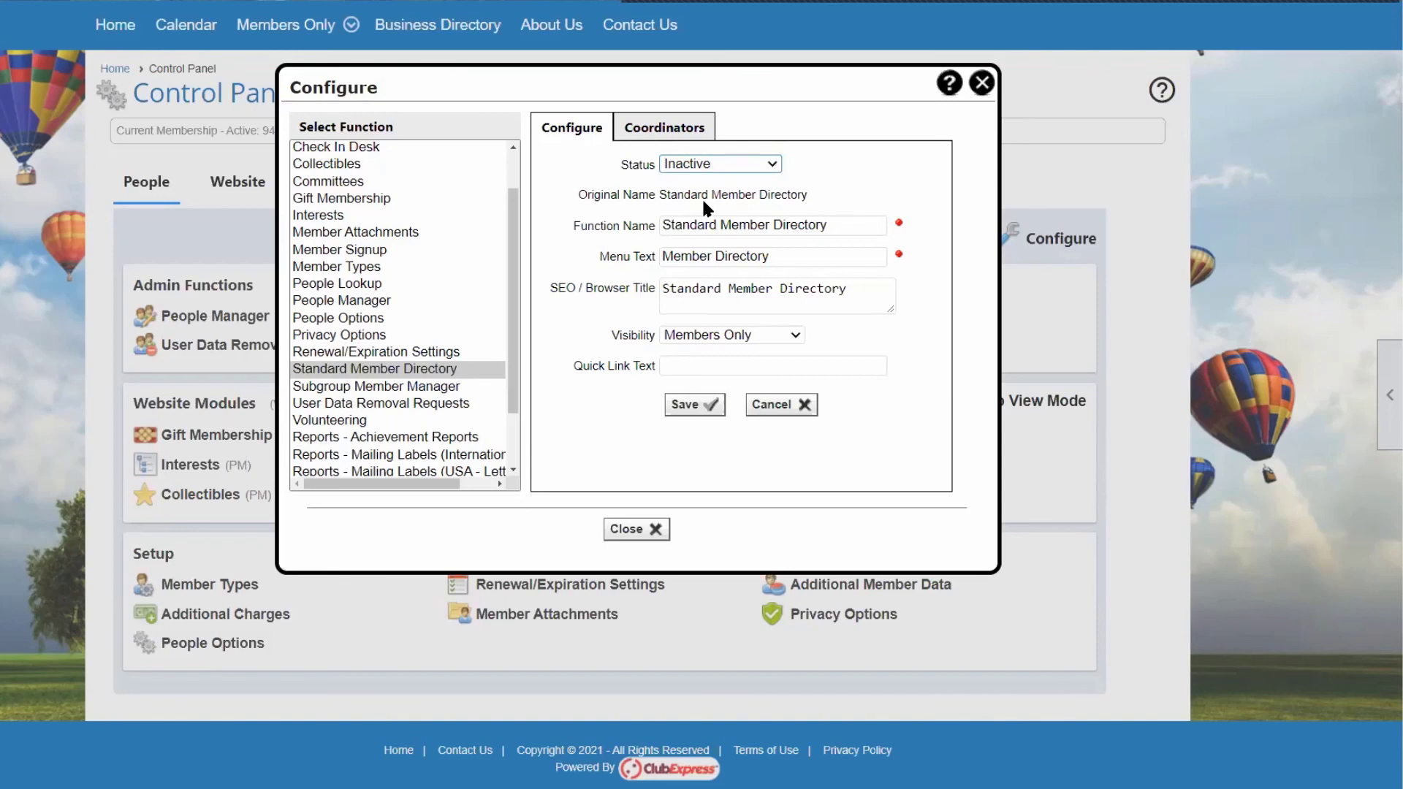
click(773, 163)
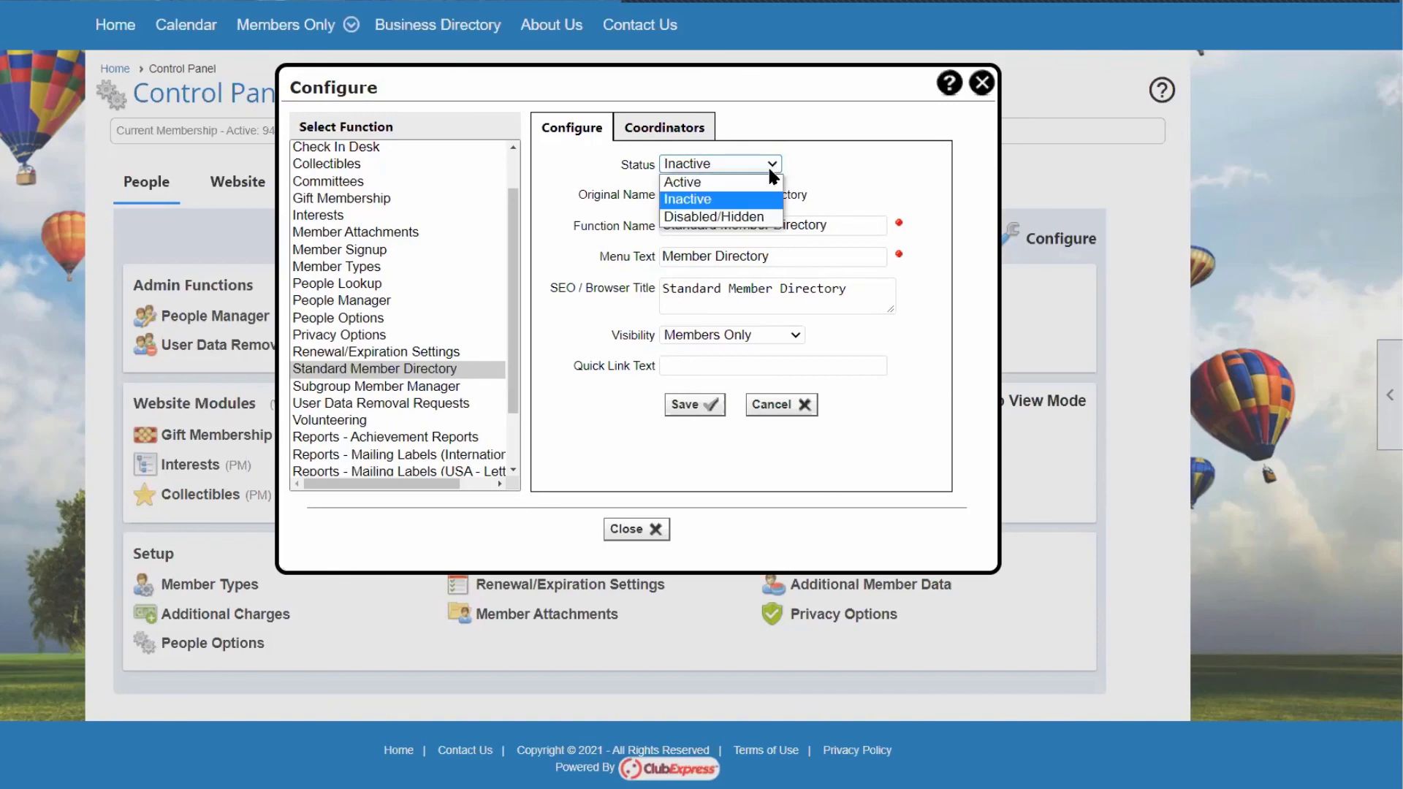
click(697, 217)
drag(650, 84, 994, 86)
click(1037, 167)
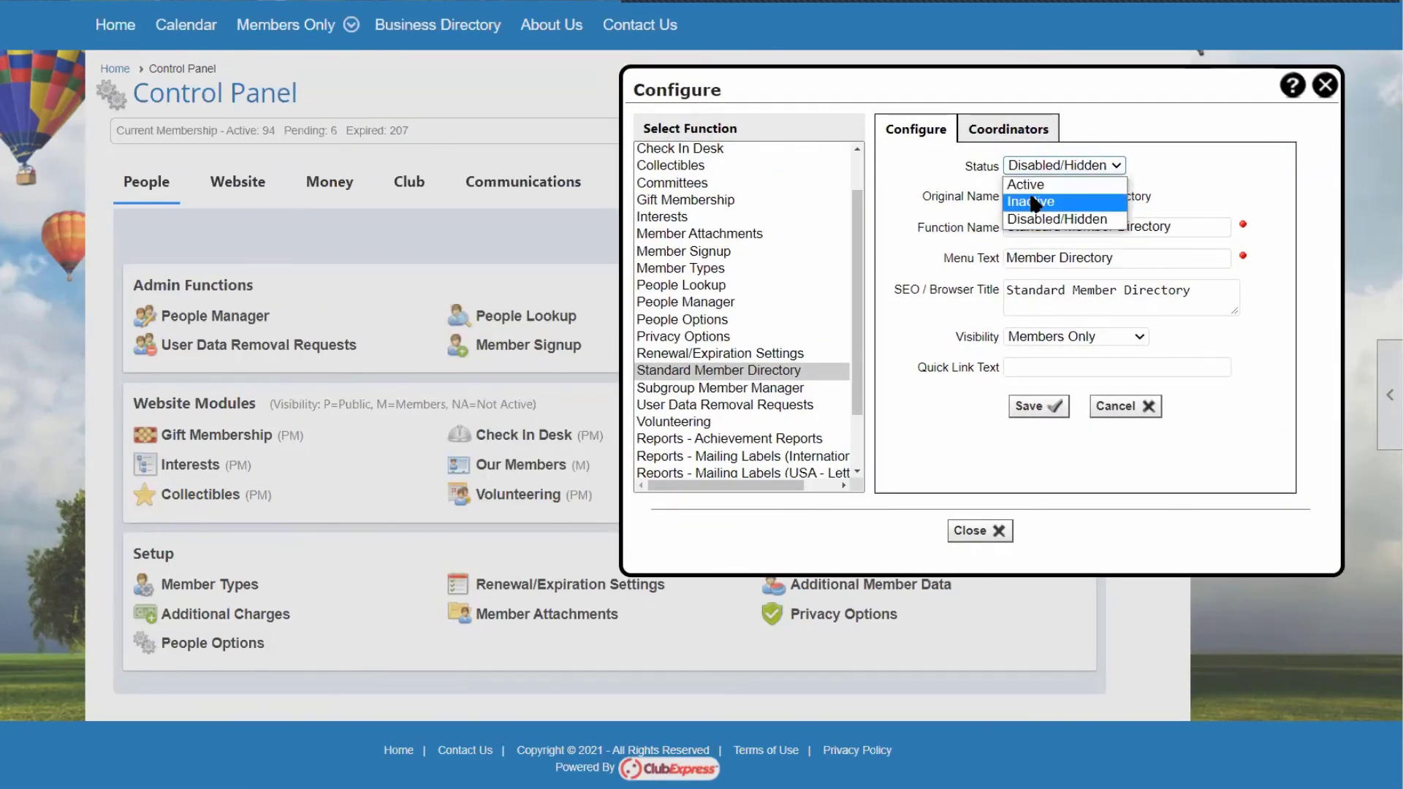
click(1029, 184)
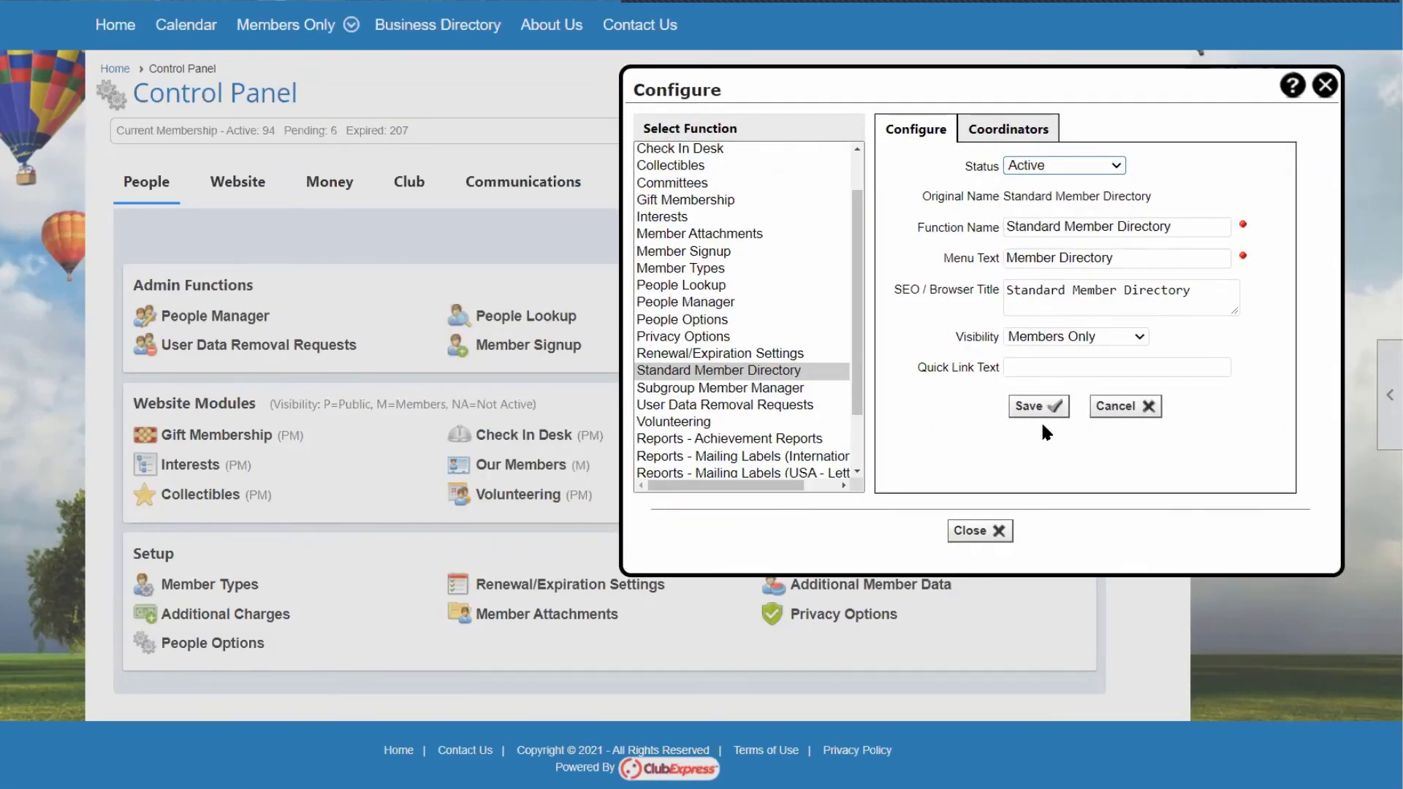
click(975, 530)
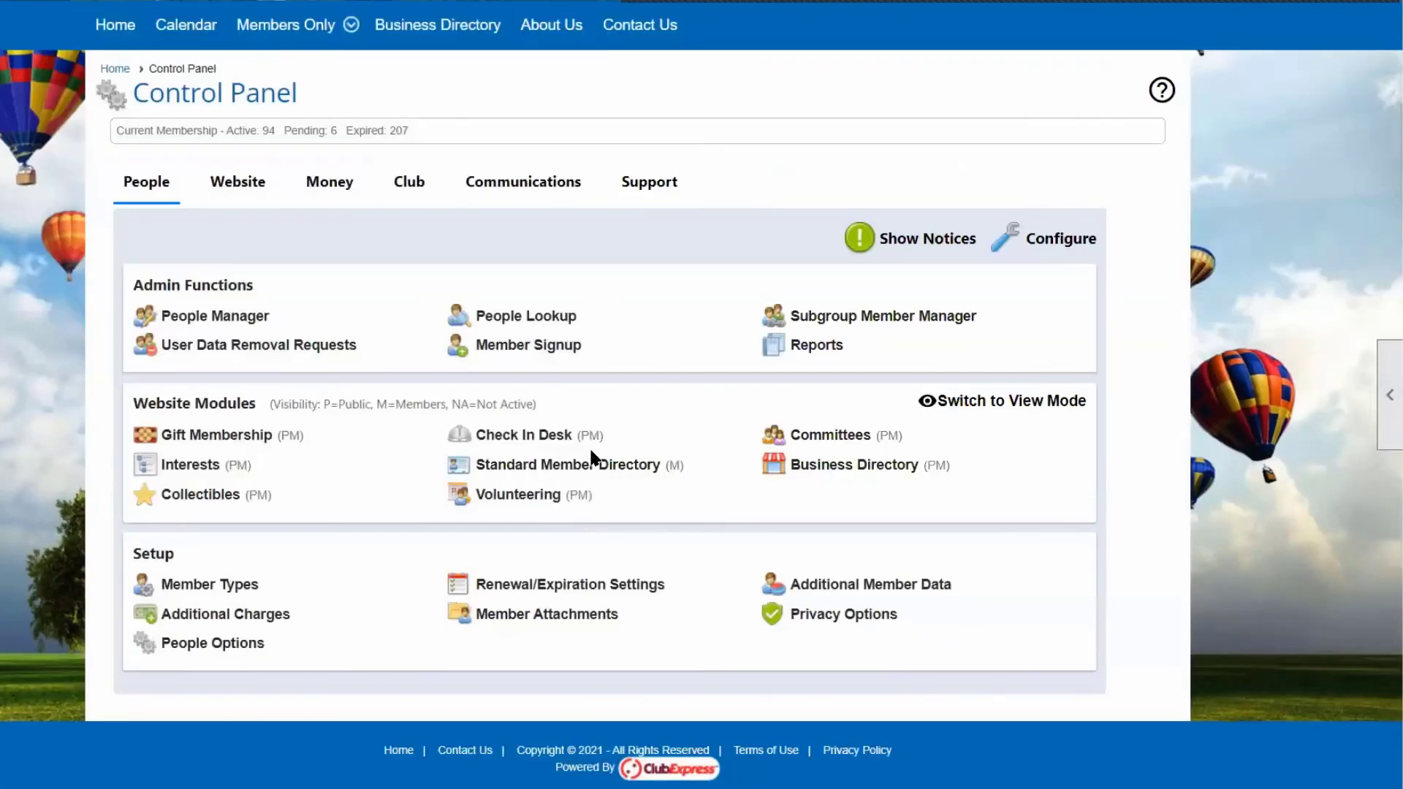
Configure the Standard Member Directory with the status Disabled/Hidden, save the change and close the configuration.
click(1037, 240)
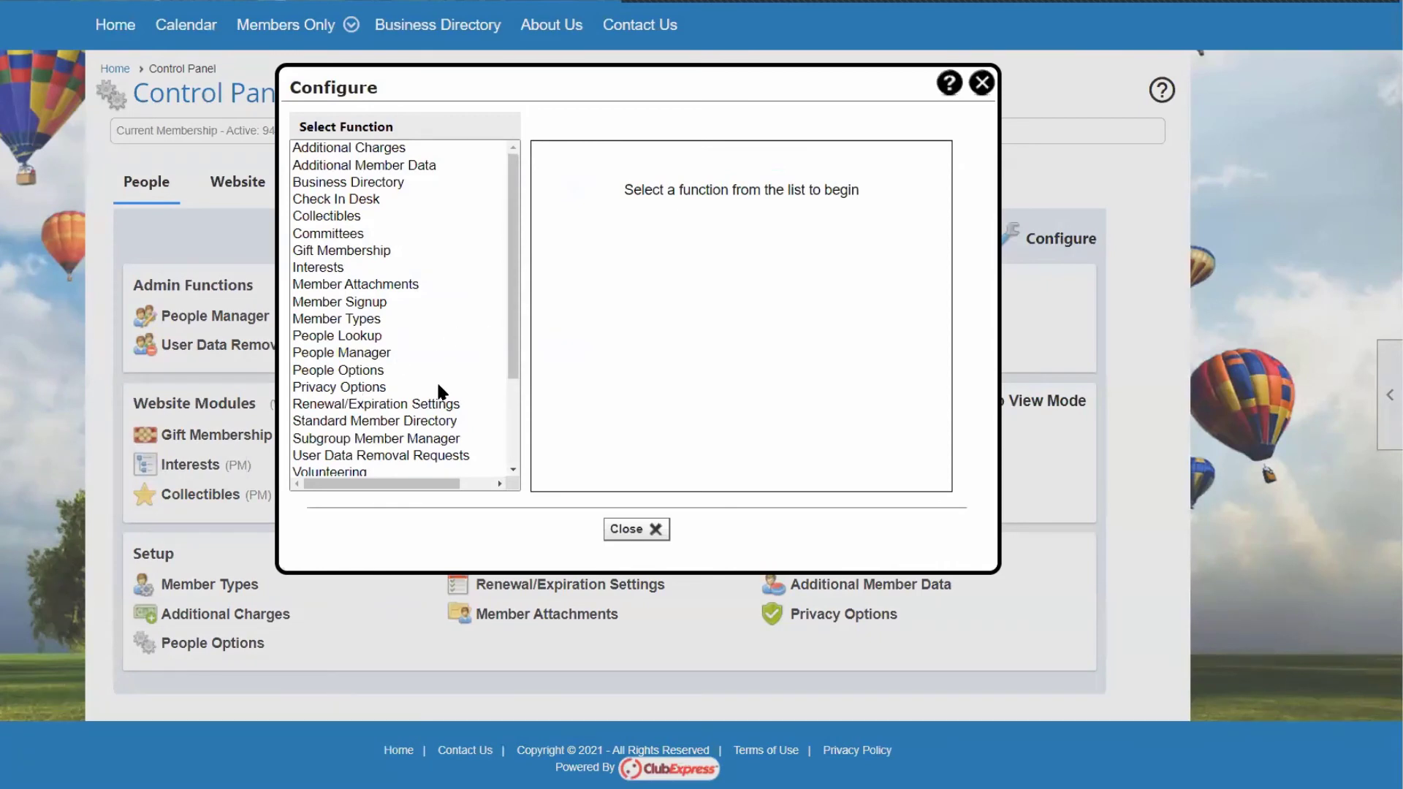
click(392, 424)
click(712, 165)
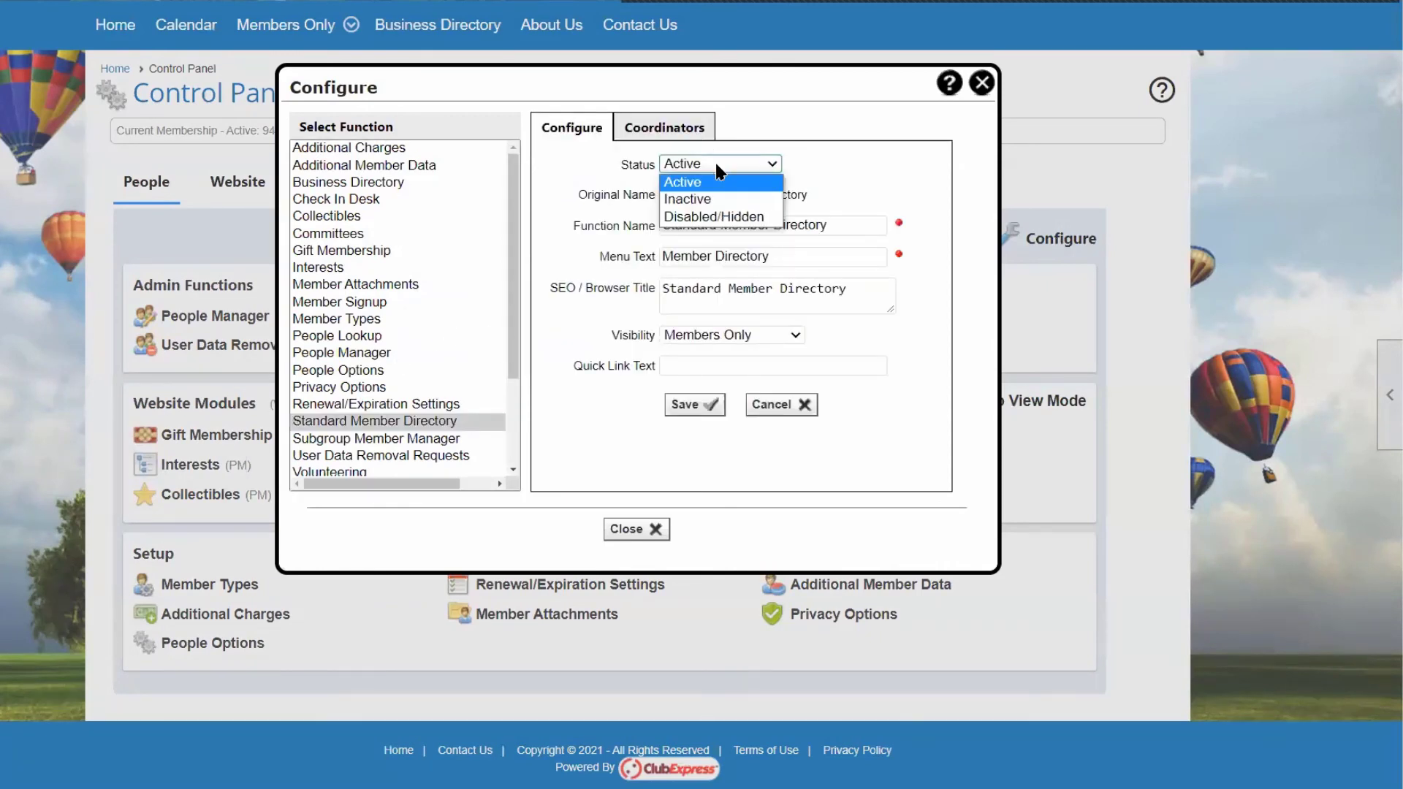
click(710, 217)
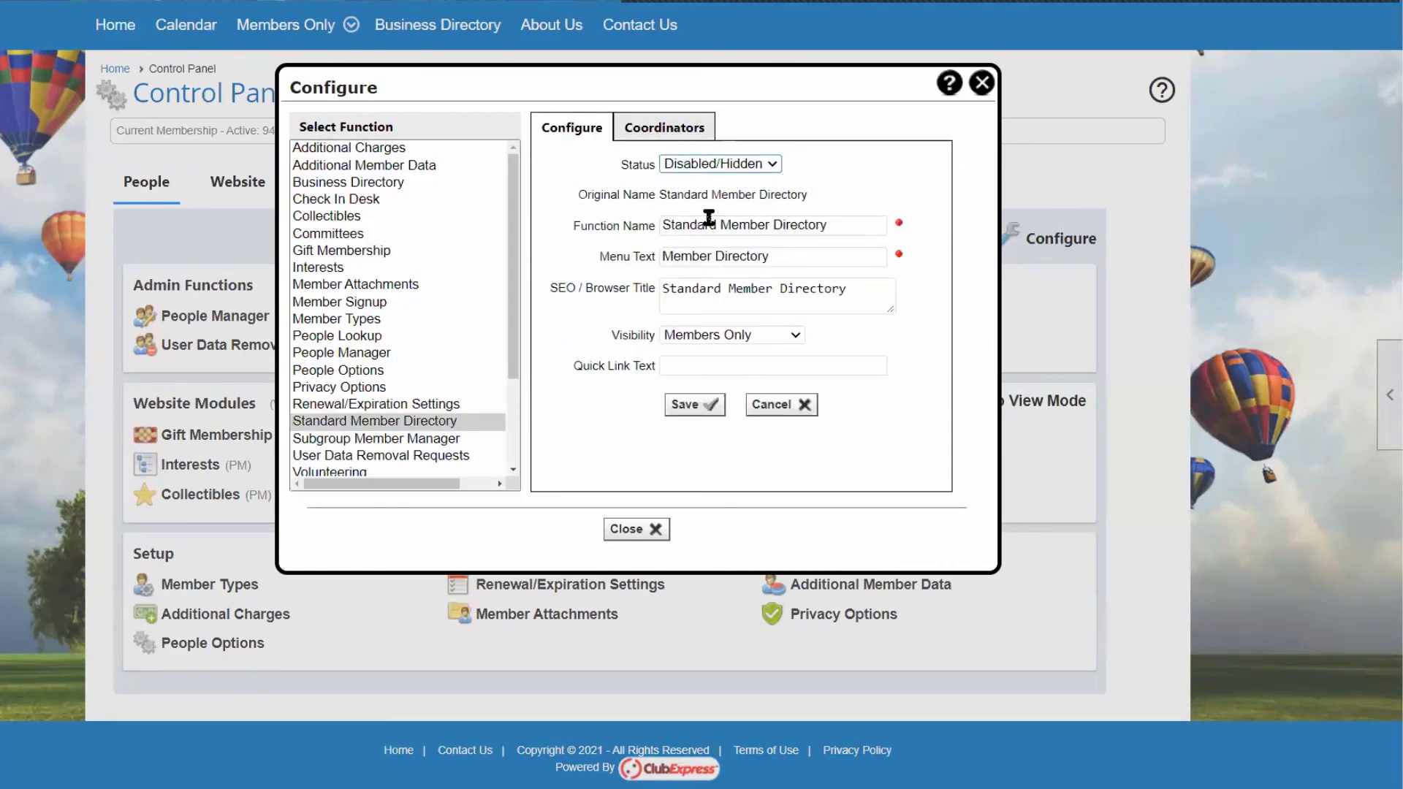
click(703, 398)
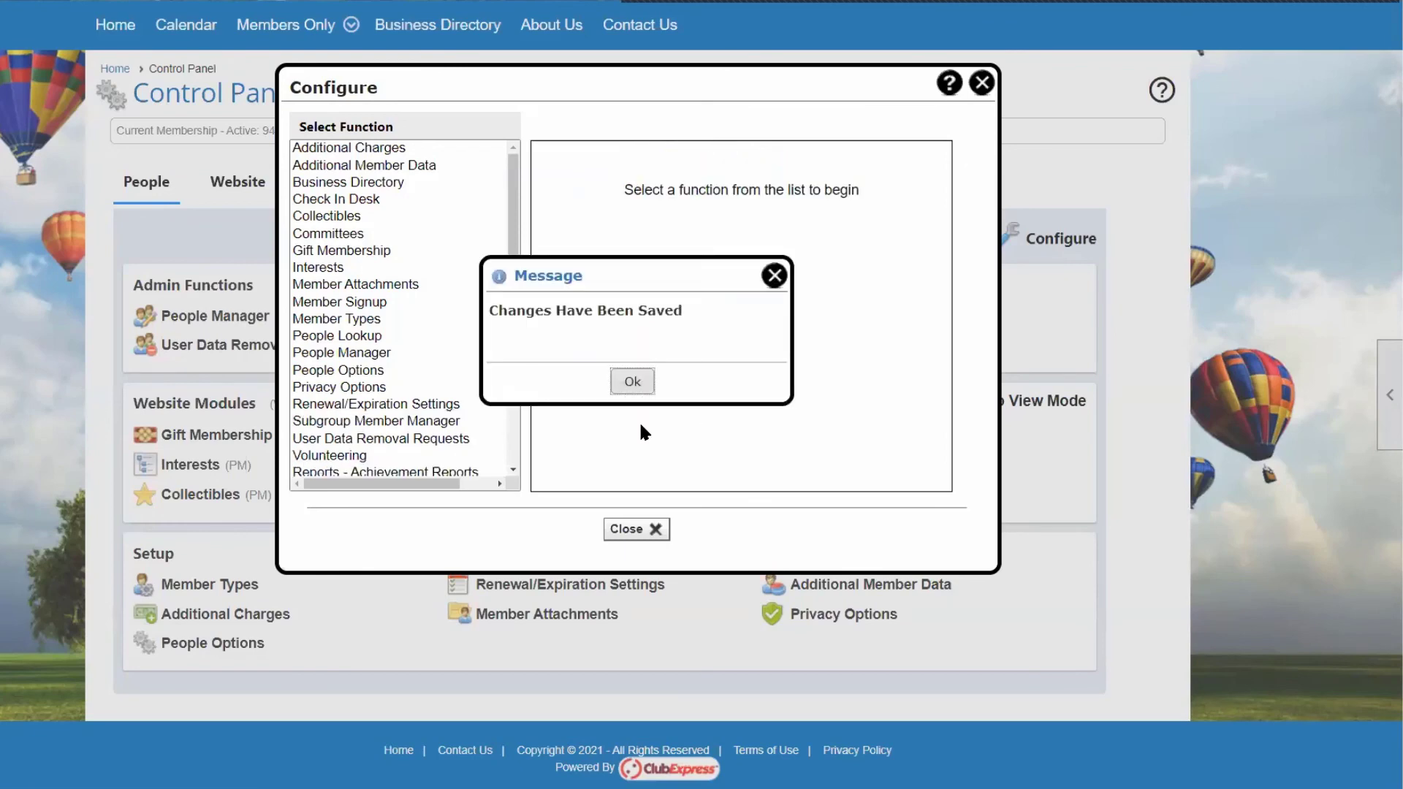
click(632, 383)
click(636, 531)
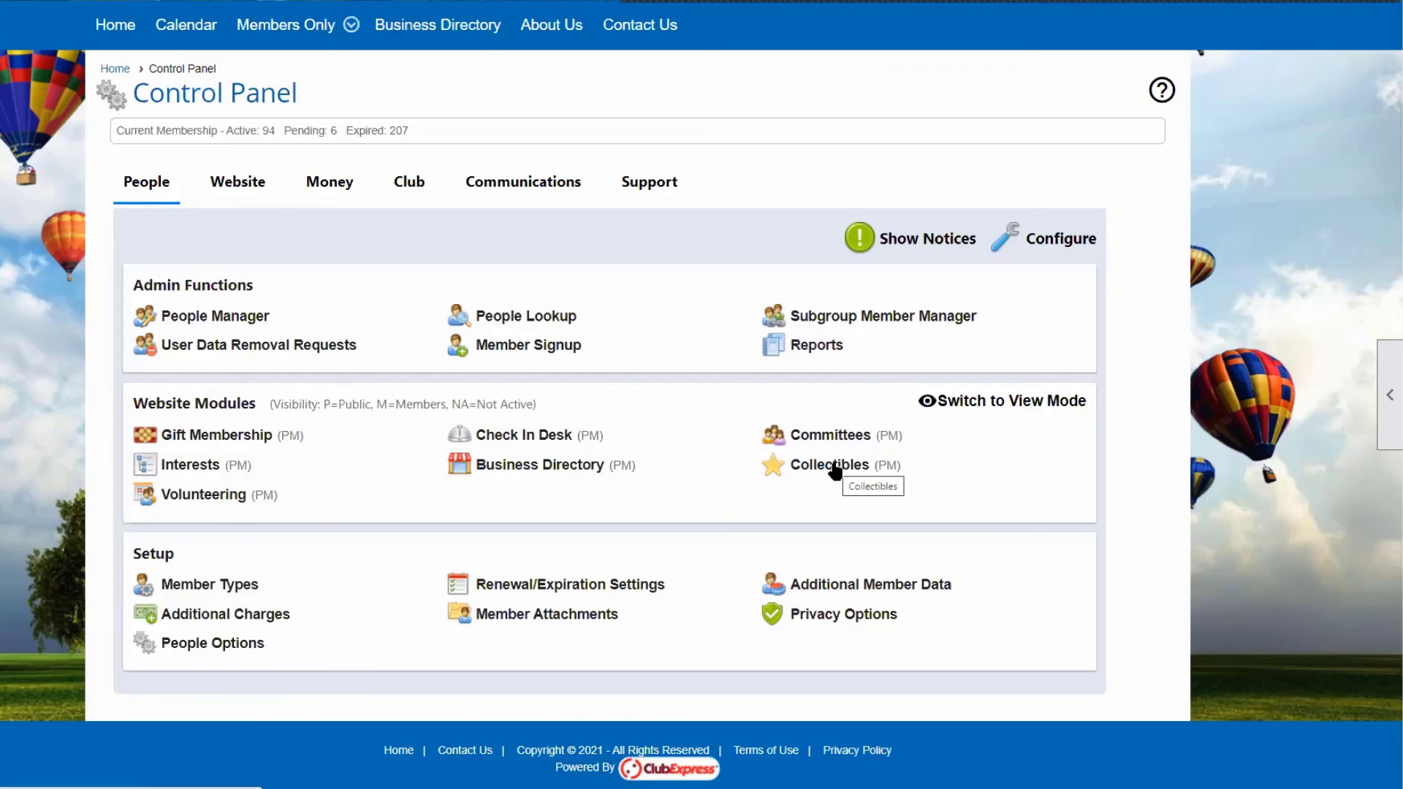
Find the Standard Member Directory among the disabled modules in the configuration, set its status to Active and save.
click(1054, 243)
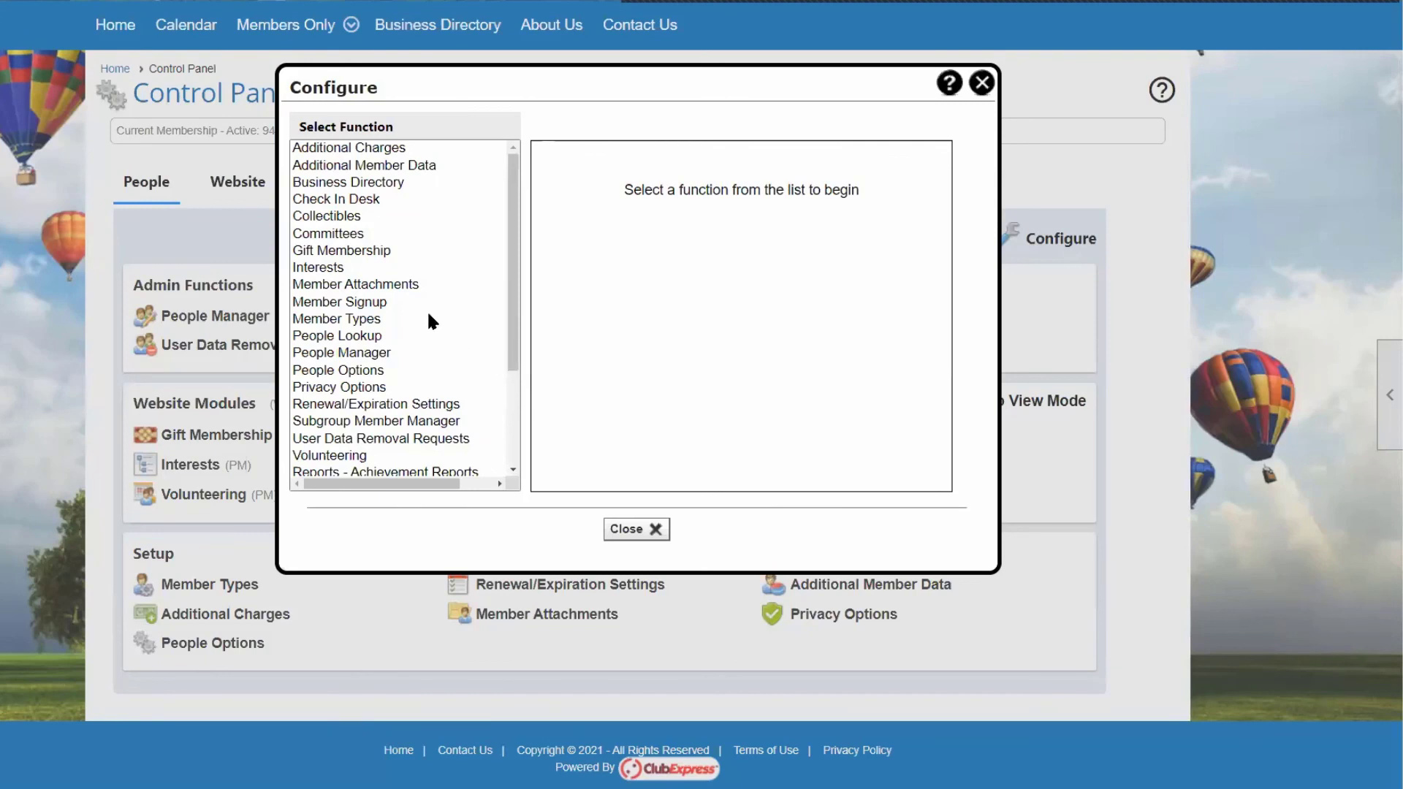
scroll(511, 312, down, 3)
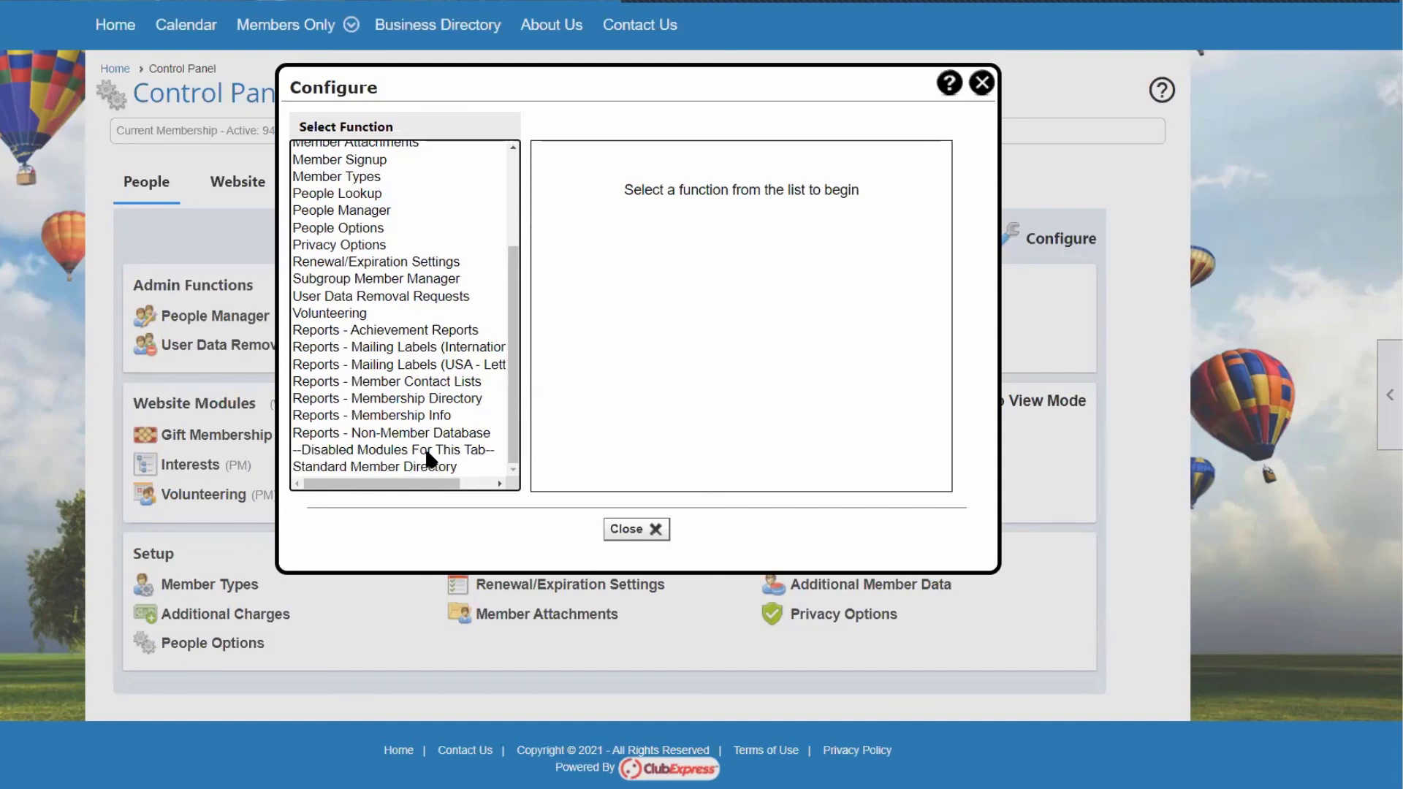
click(349, 466)
click(694, 164)
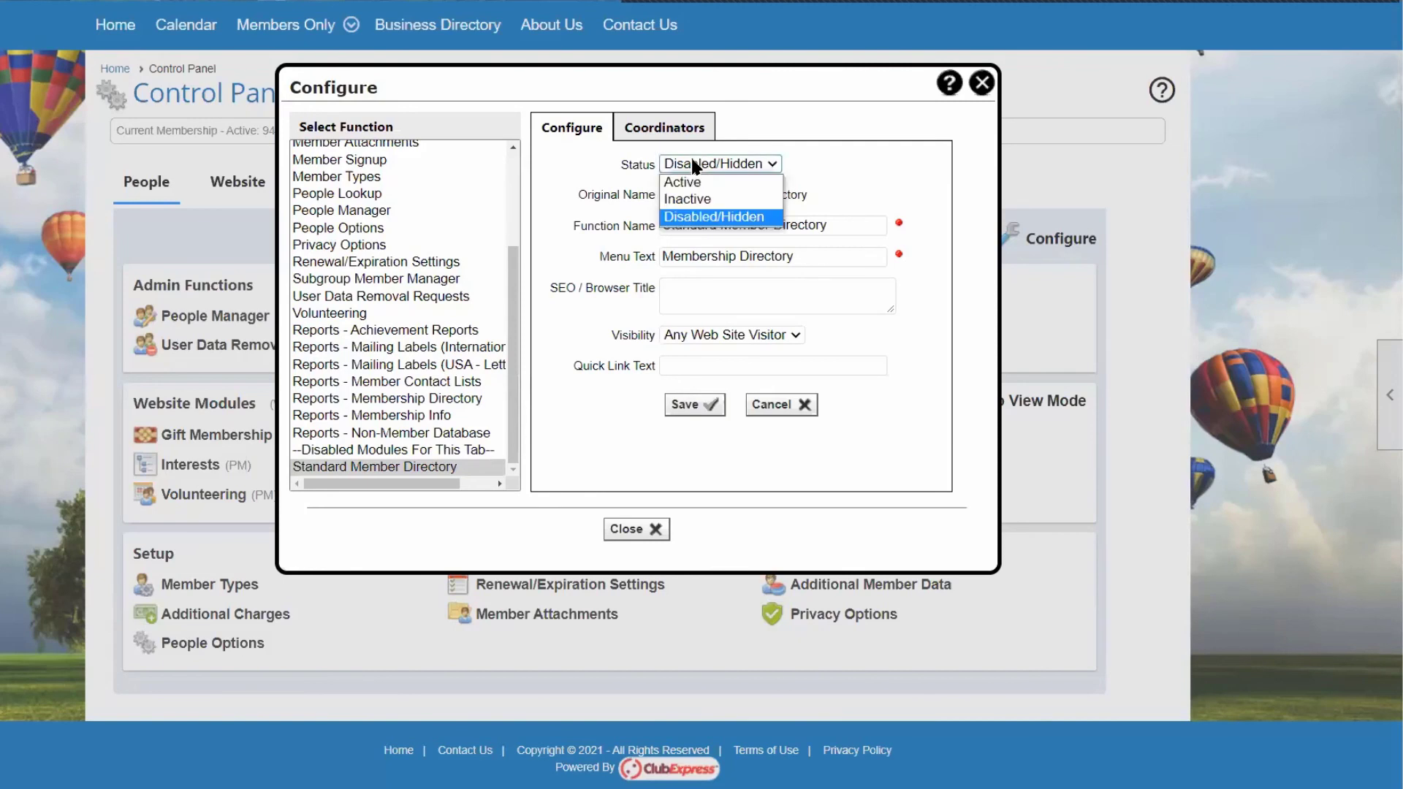
click(694, 182)
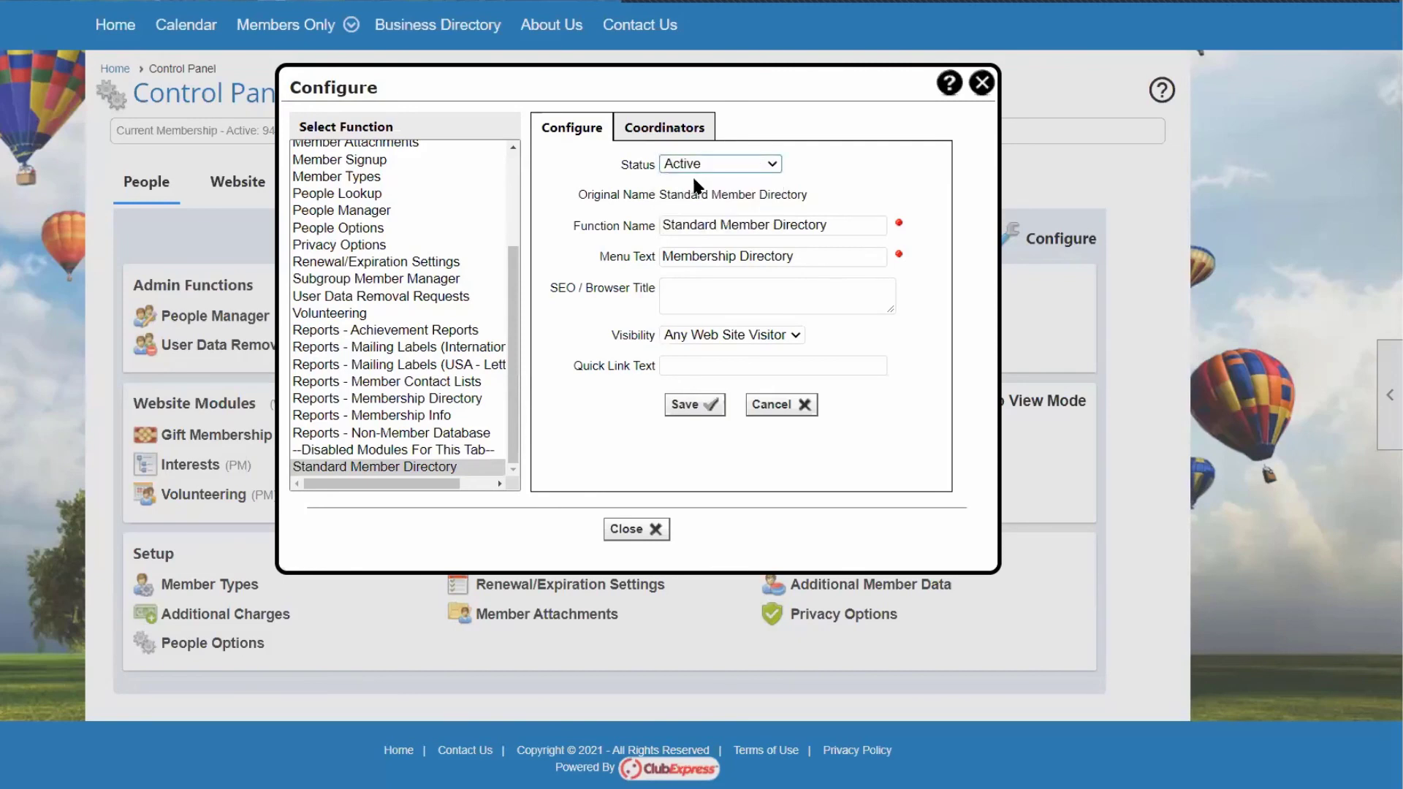
click(703, 406)
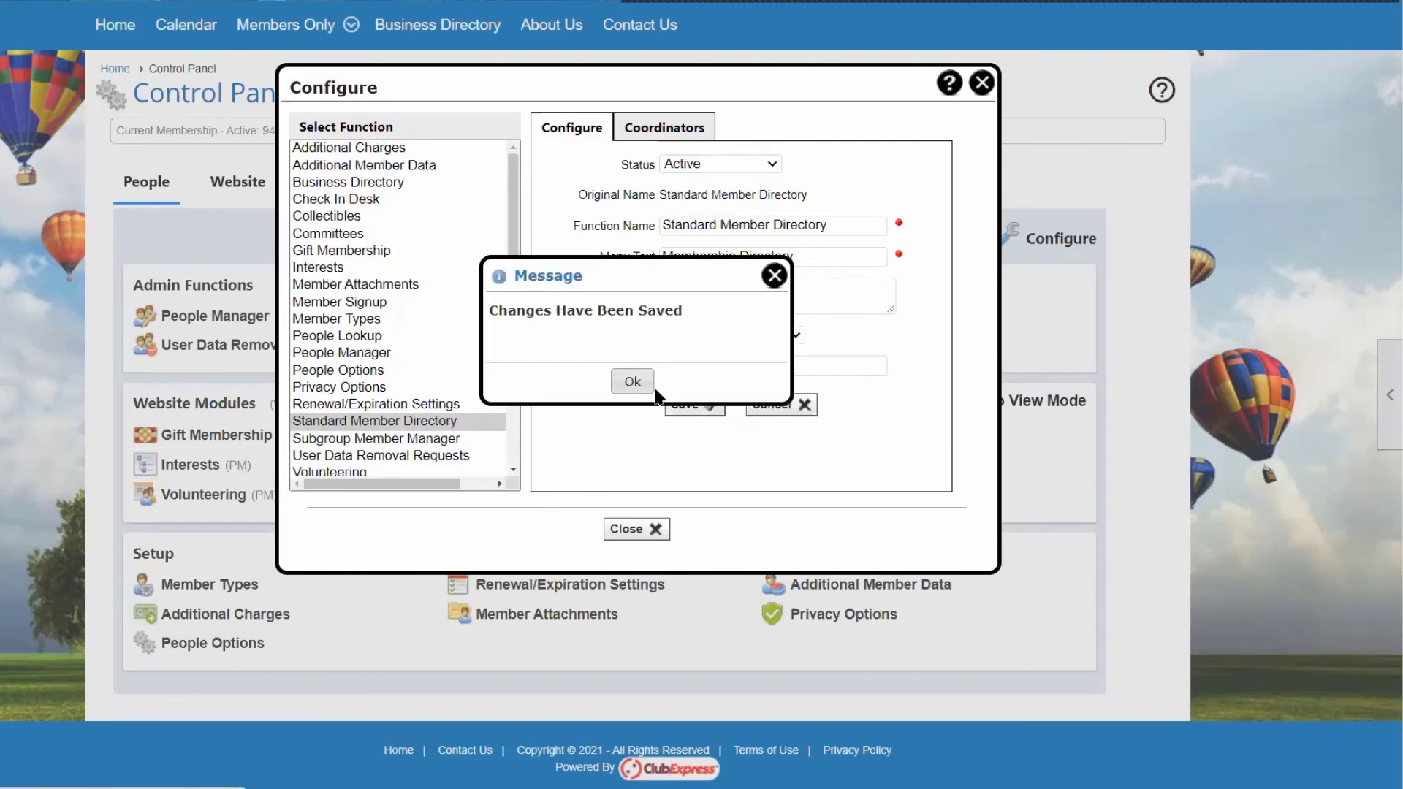
click(633, 382)
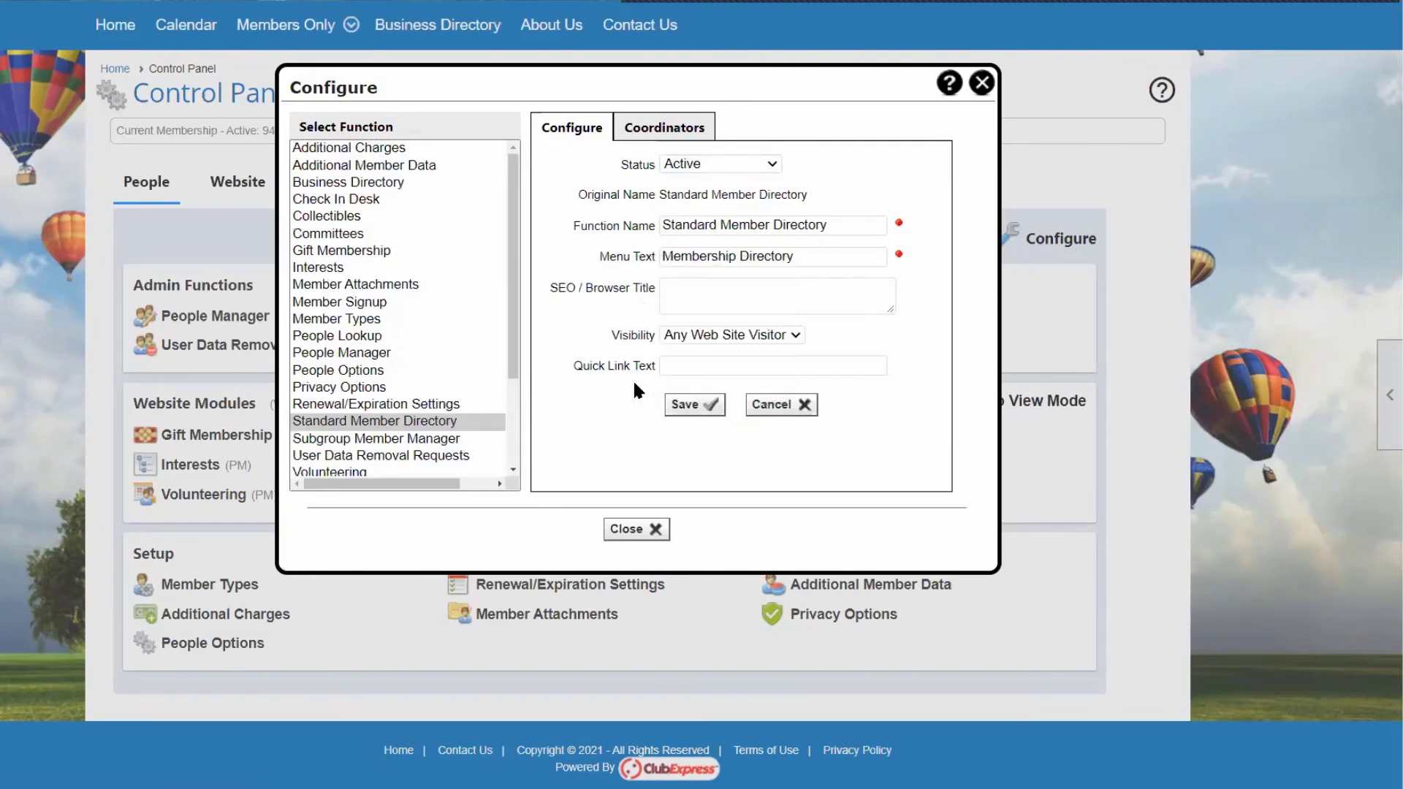
Search members by partial last name, assign the chosen member as coordinator of the Standard Member Directory, and close the configuration.
click(661, 135)
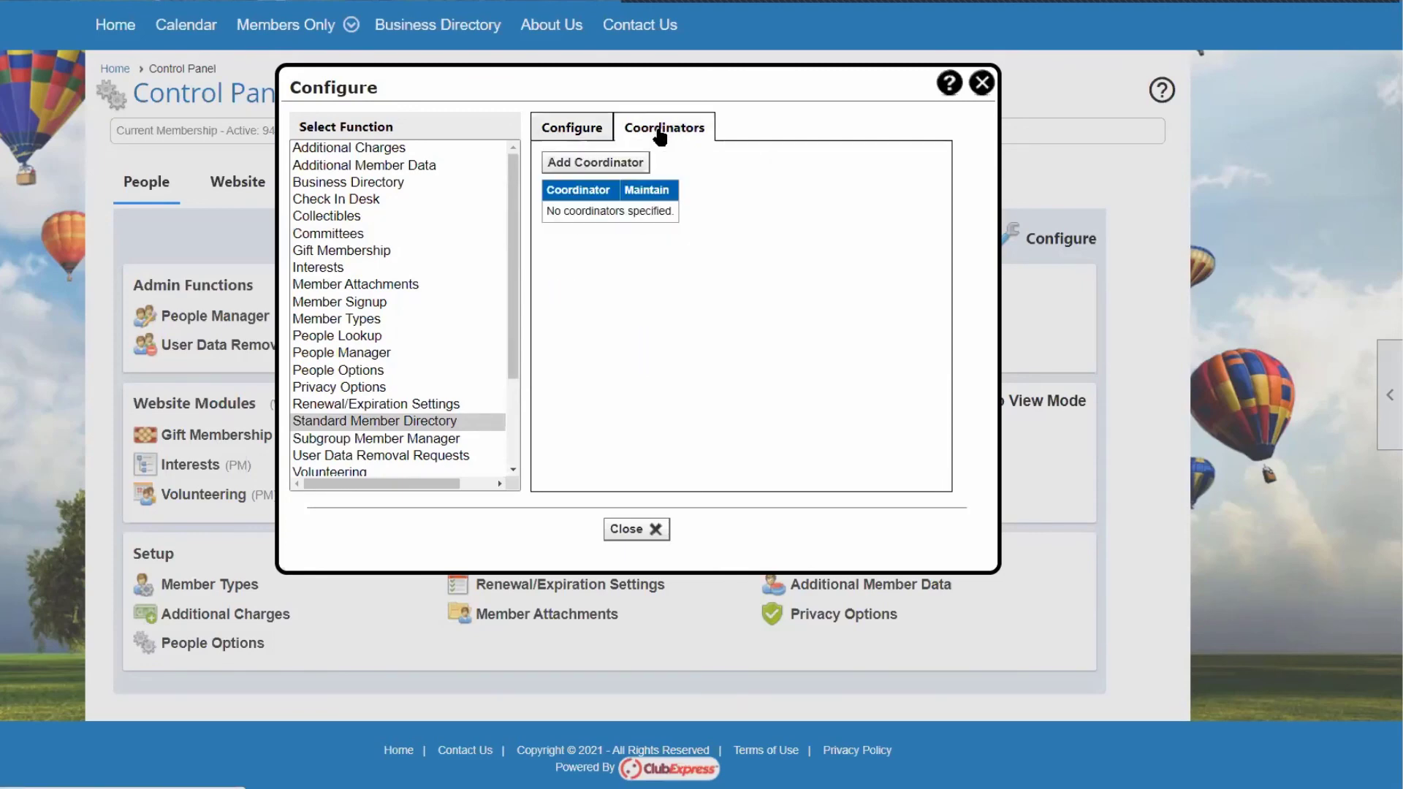
click(577, 165)
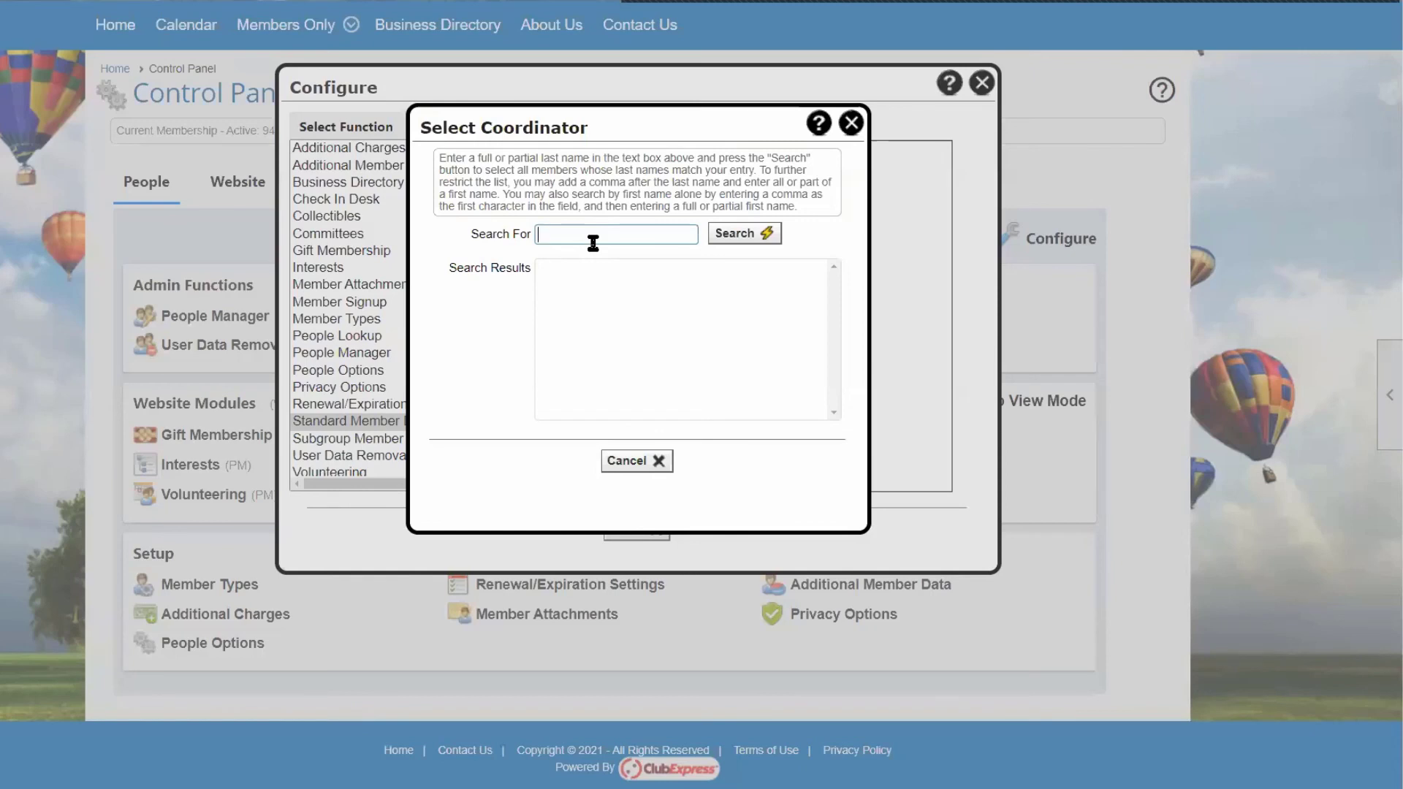
text(cho)
click(737, 234)
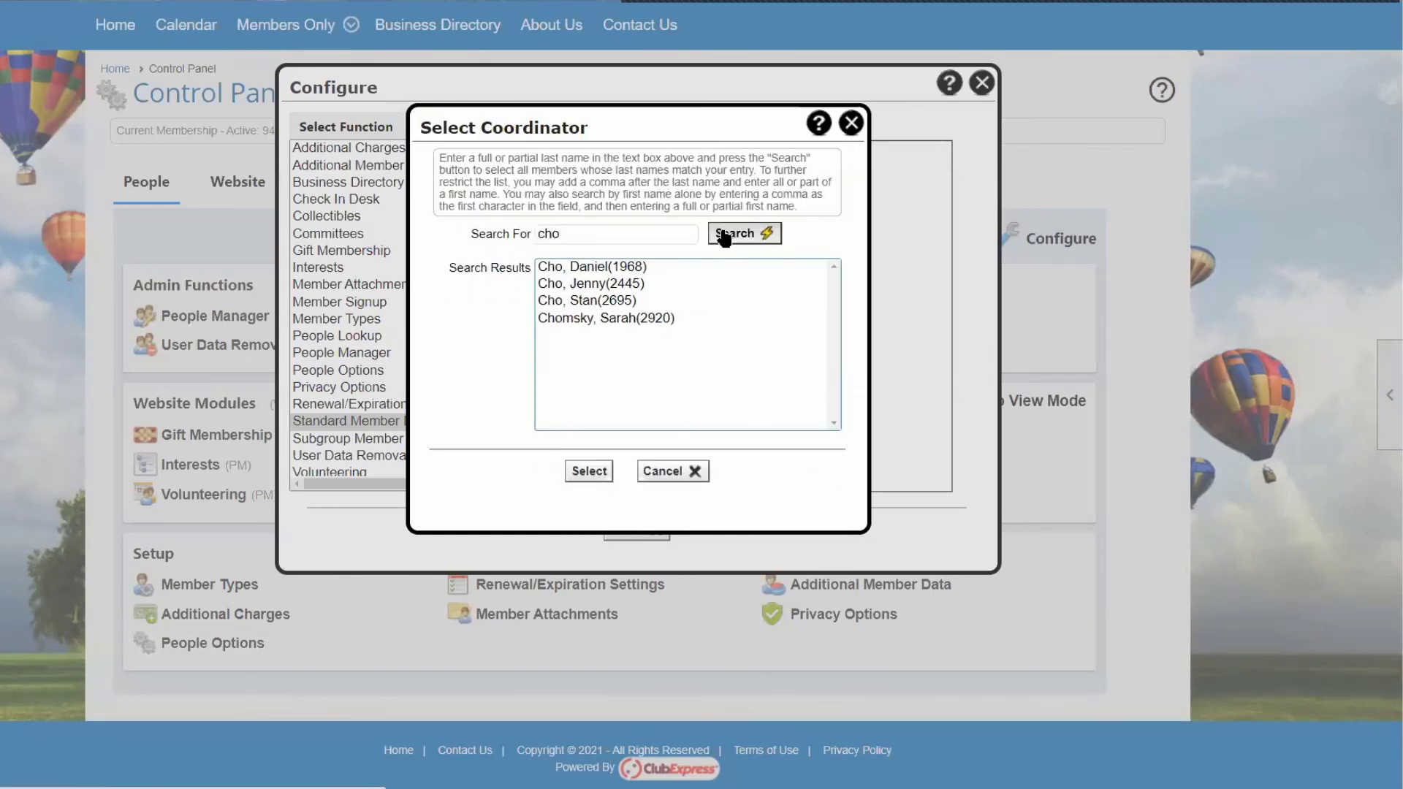
click(589, 285)
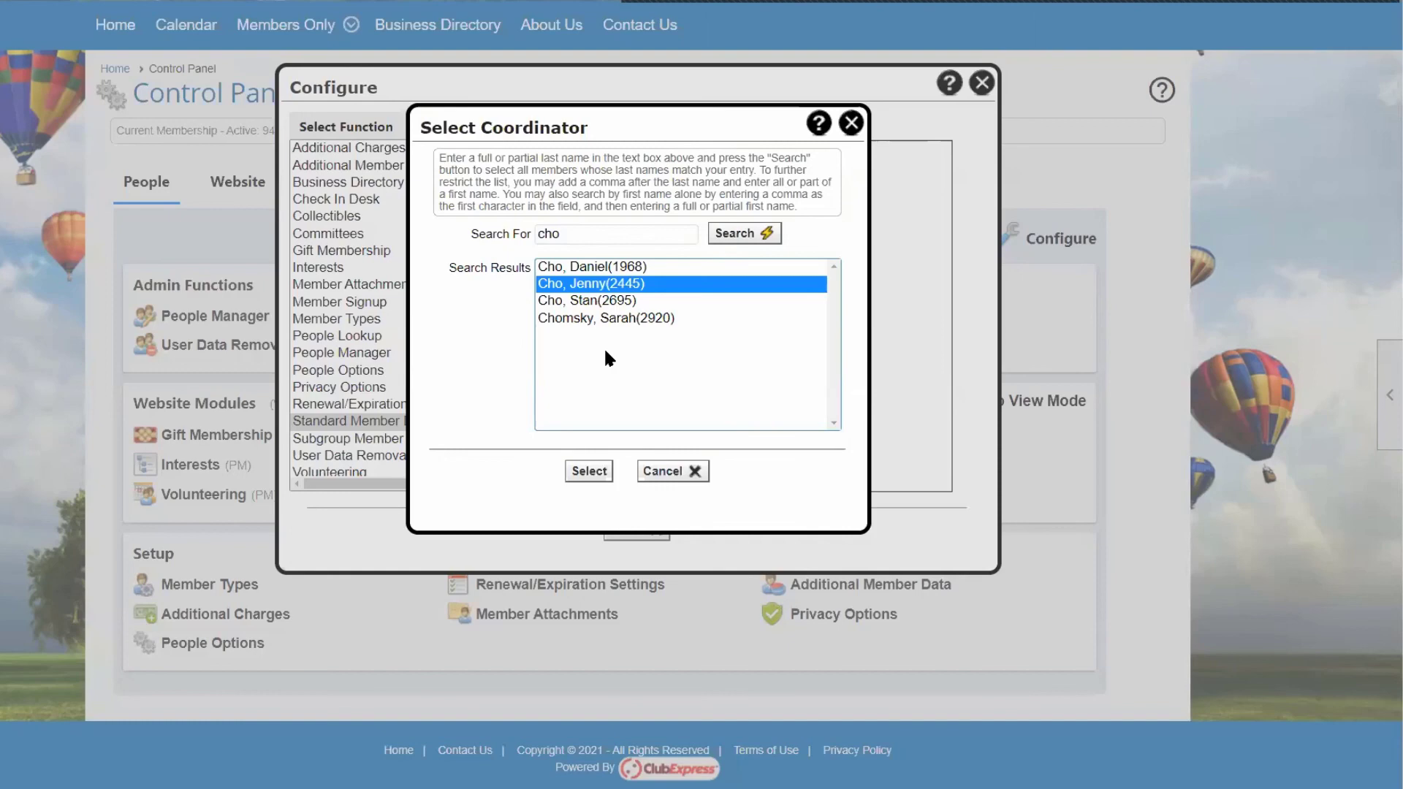
click(596, 471)
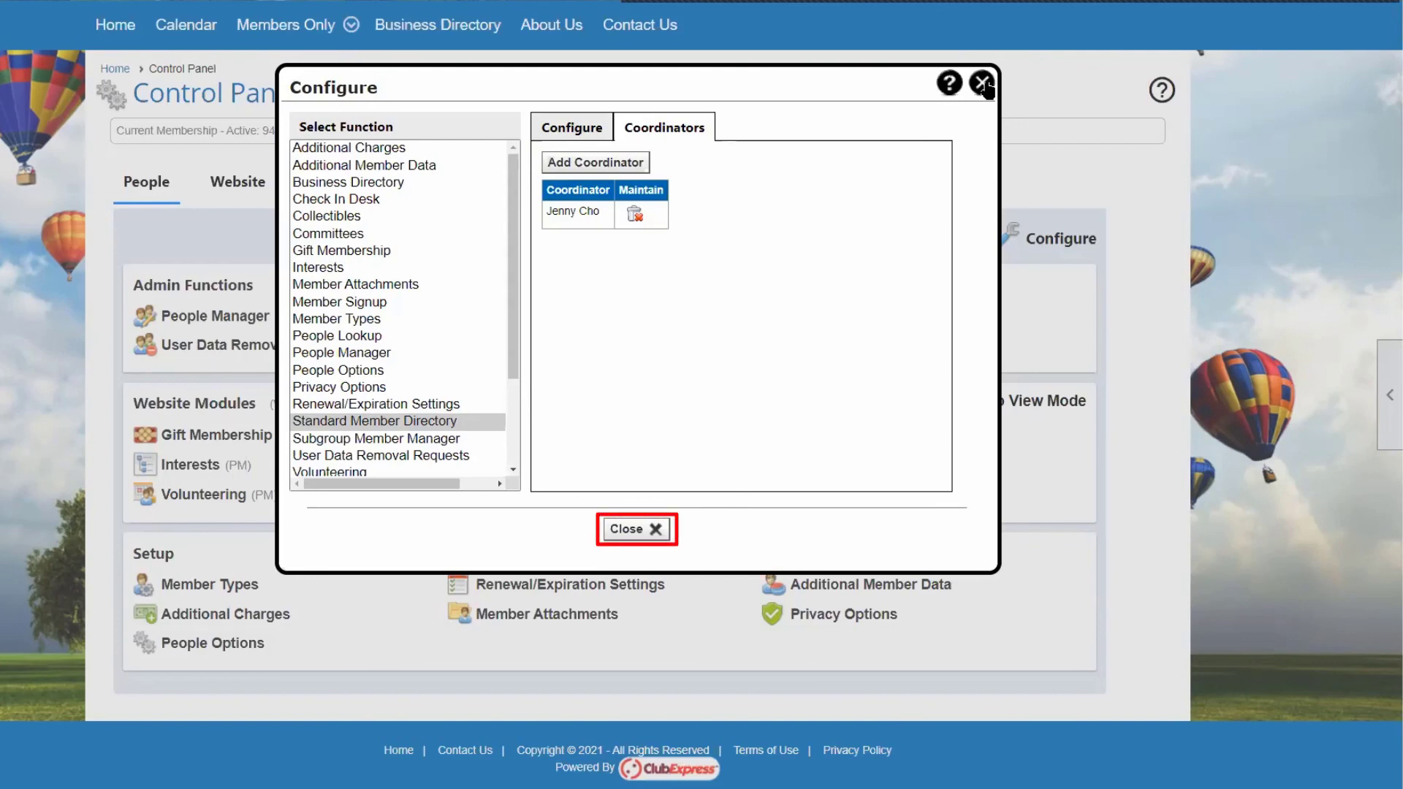
click(982, 84)
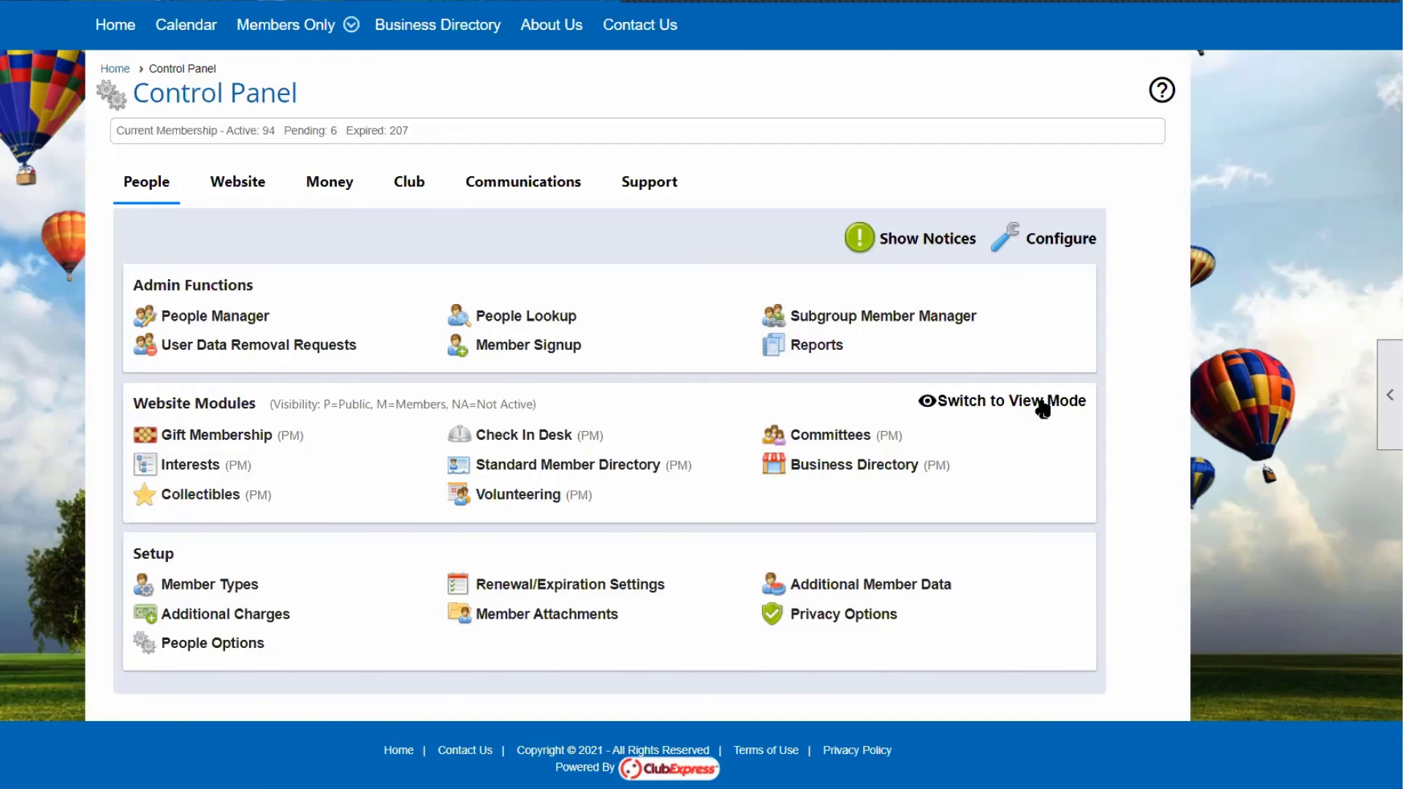
Configure the Standard Member Directory's visibility as Members Only, save the change and close the configuration.
click(1000, 238)
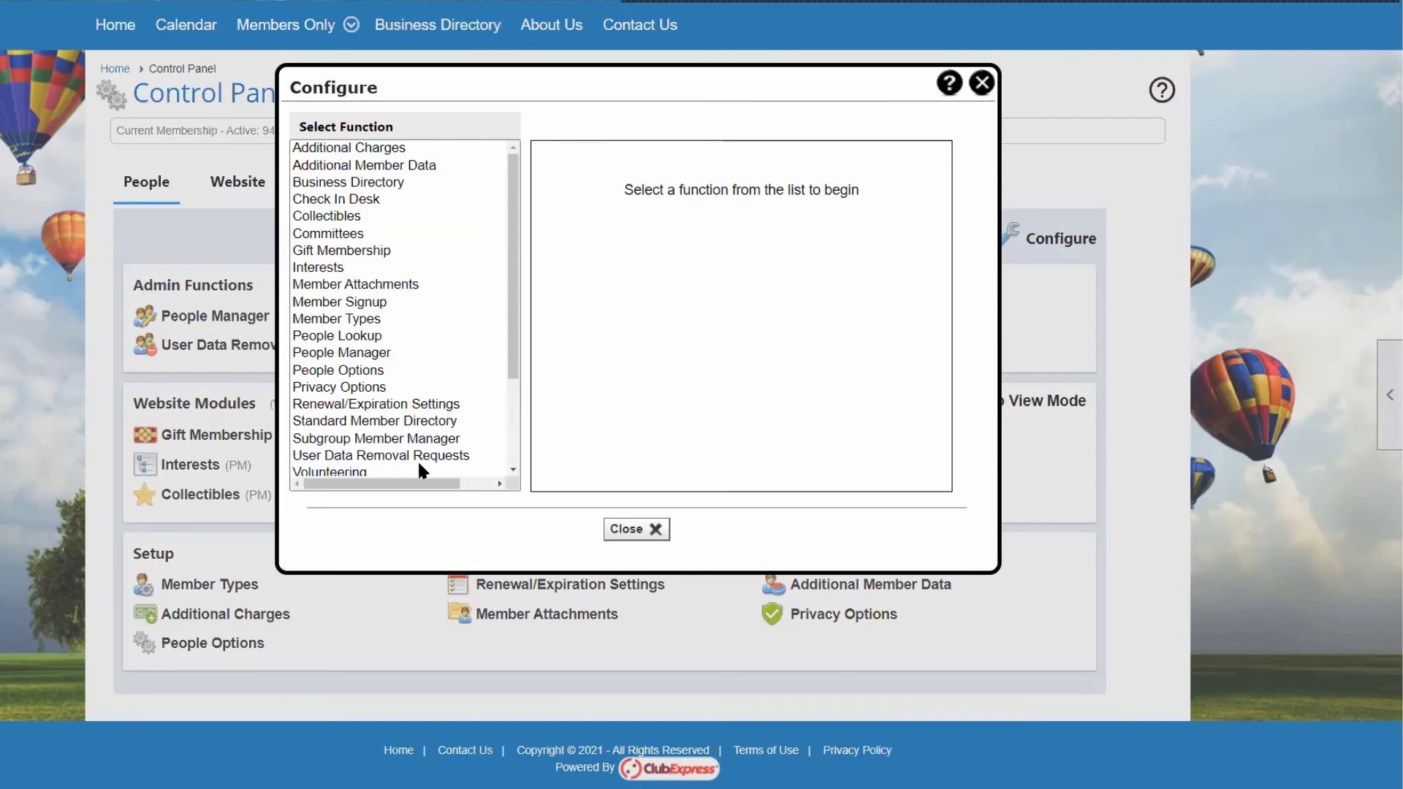
click(411, 421)
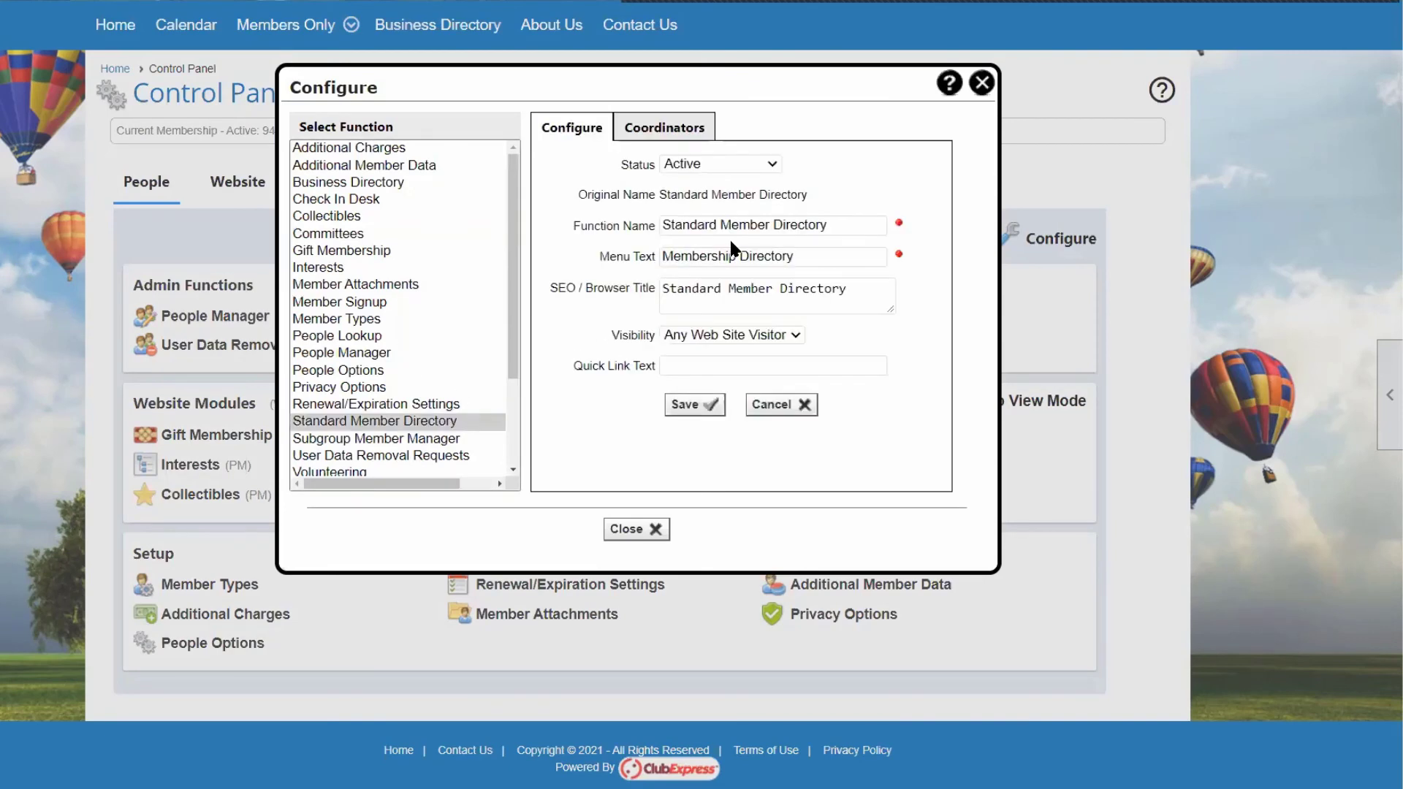
click(706, 332)
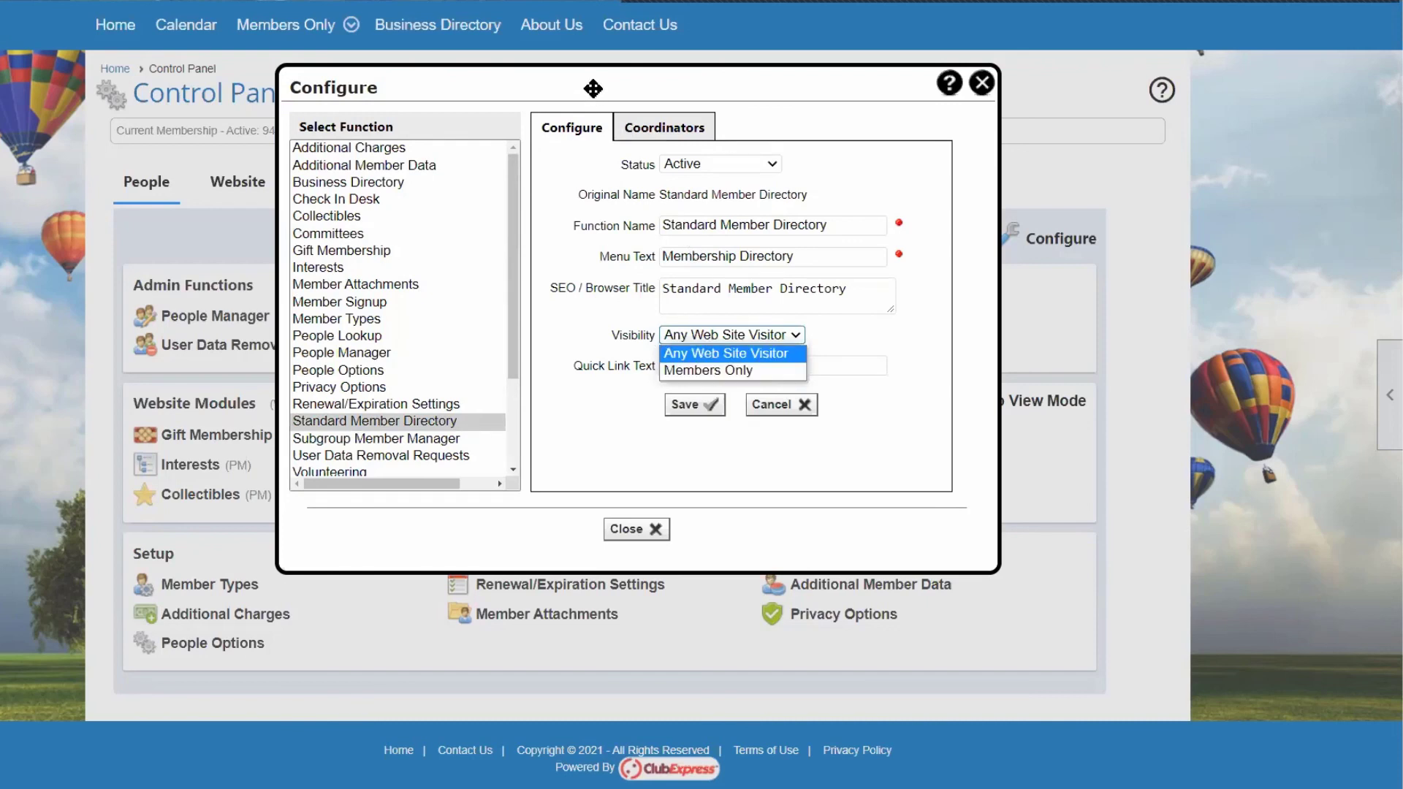
drag(682, 88, 1008, 97)
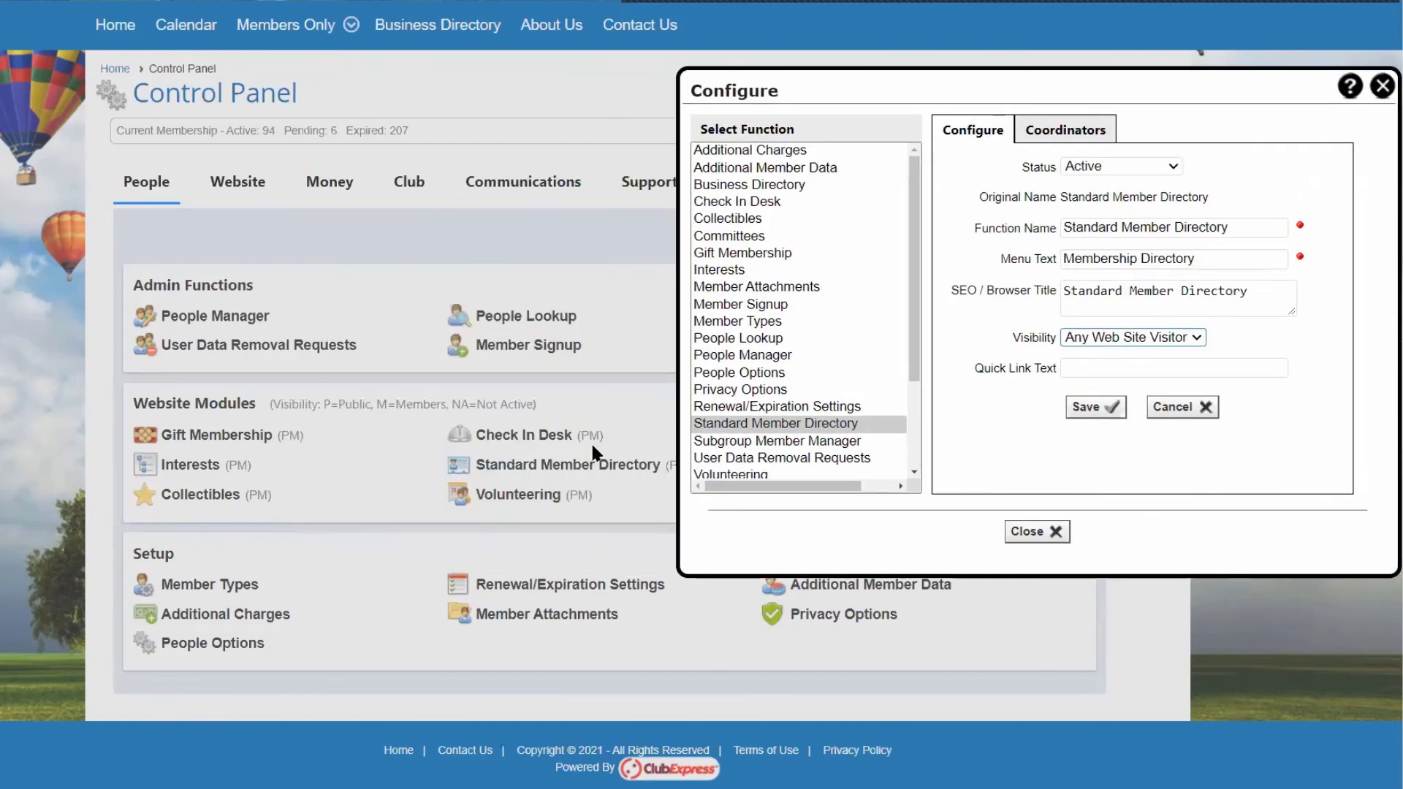
click(1093, 338)
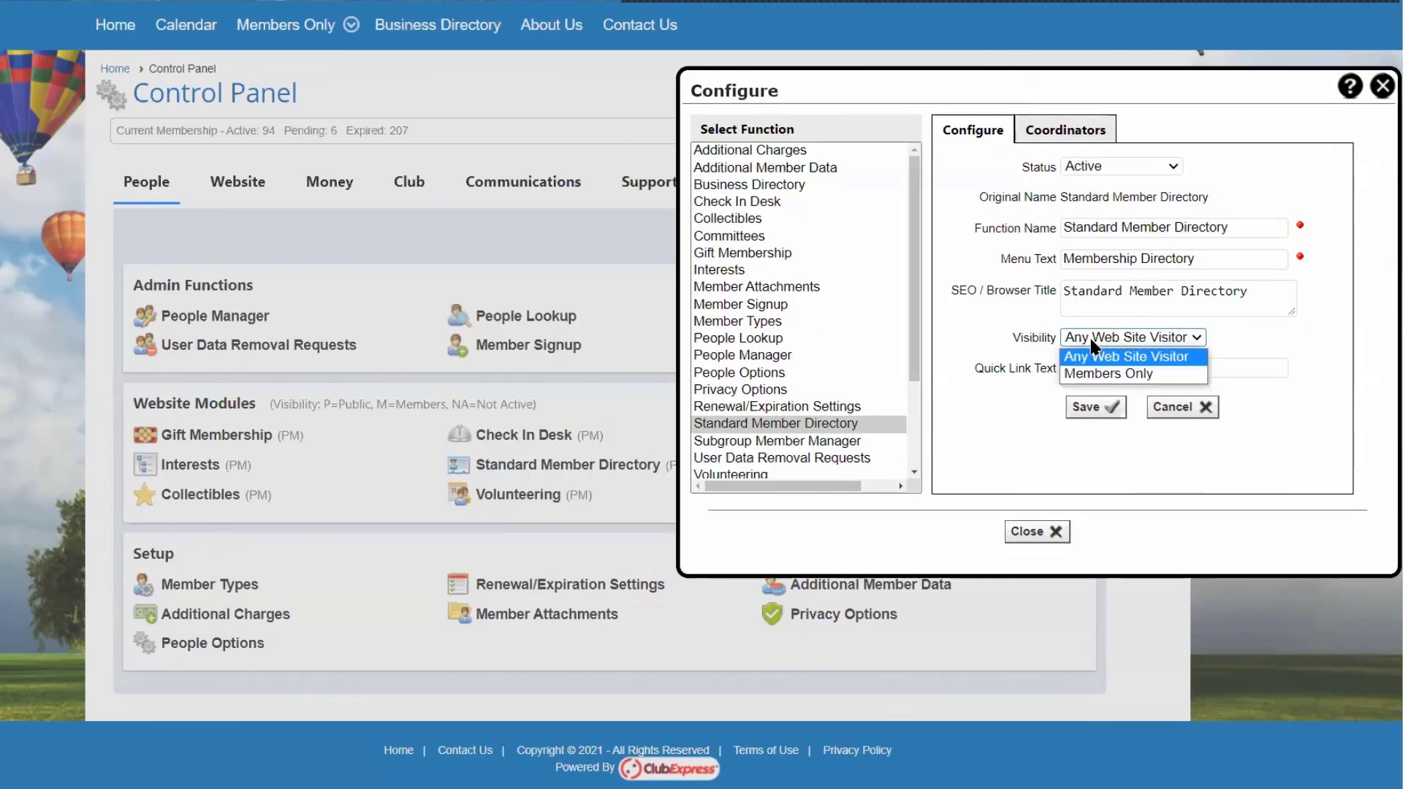
click(1089, 375)
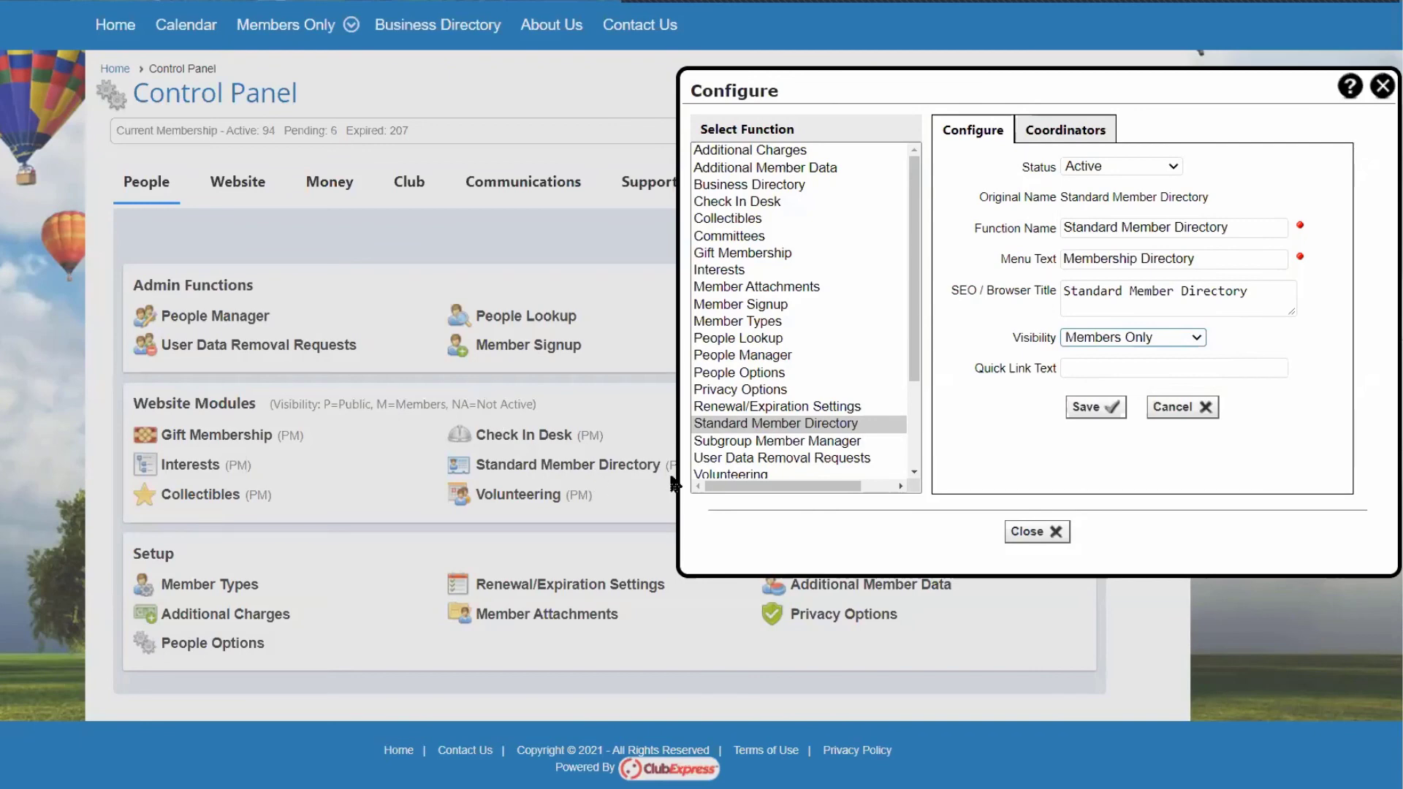
drag(836, 88, 754, 150)
click(939, 479)
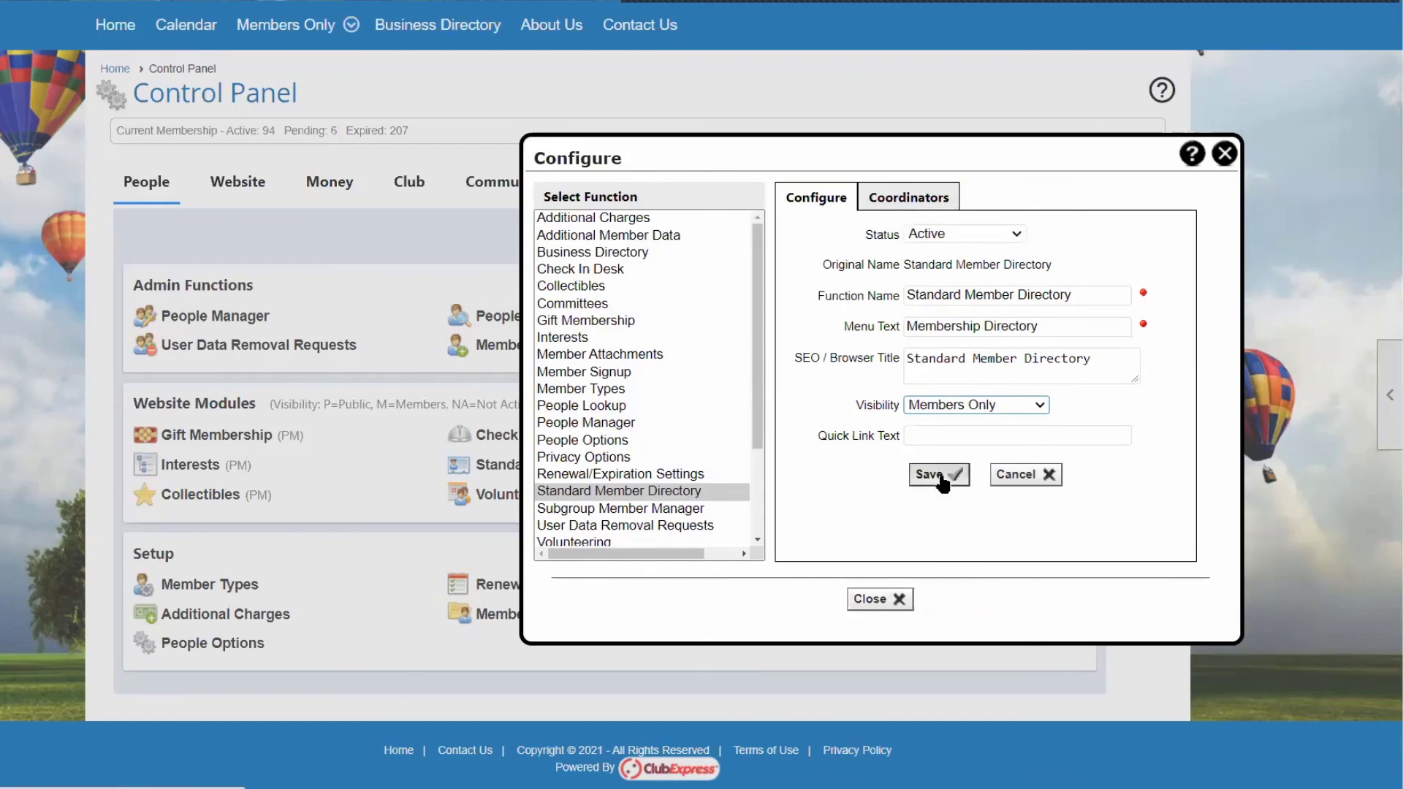
click(876, 453)
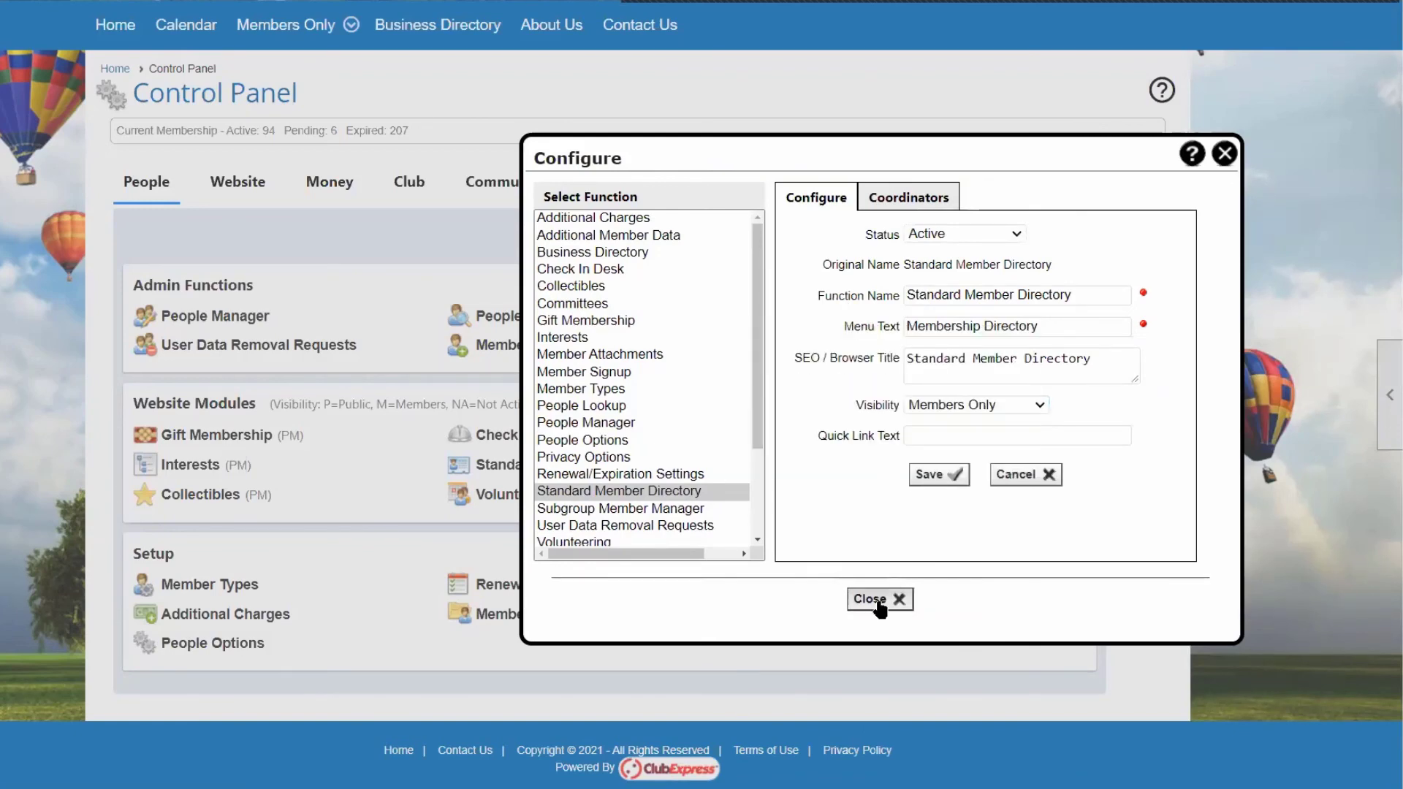
click(880, 600)
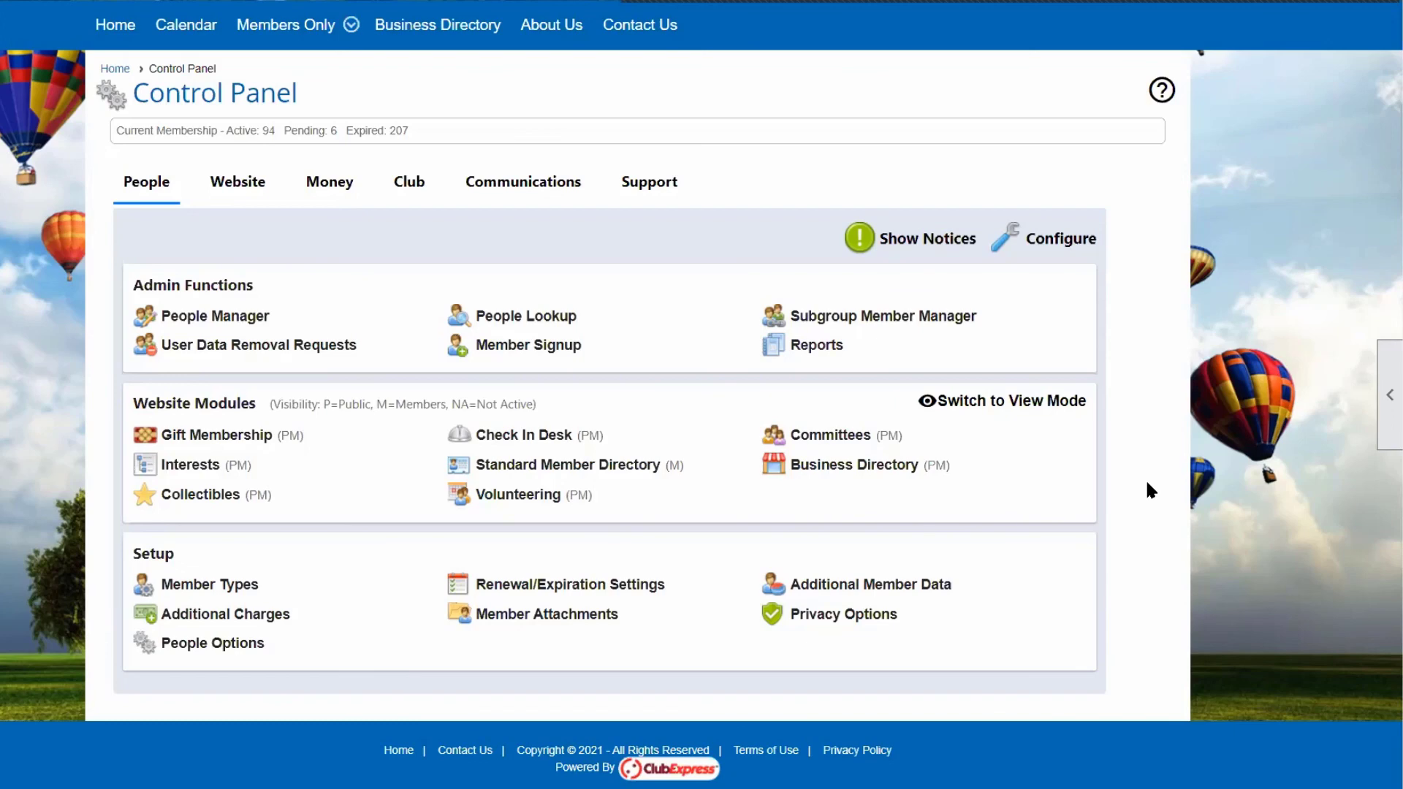
scroll(1146, 484, up, 4)
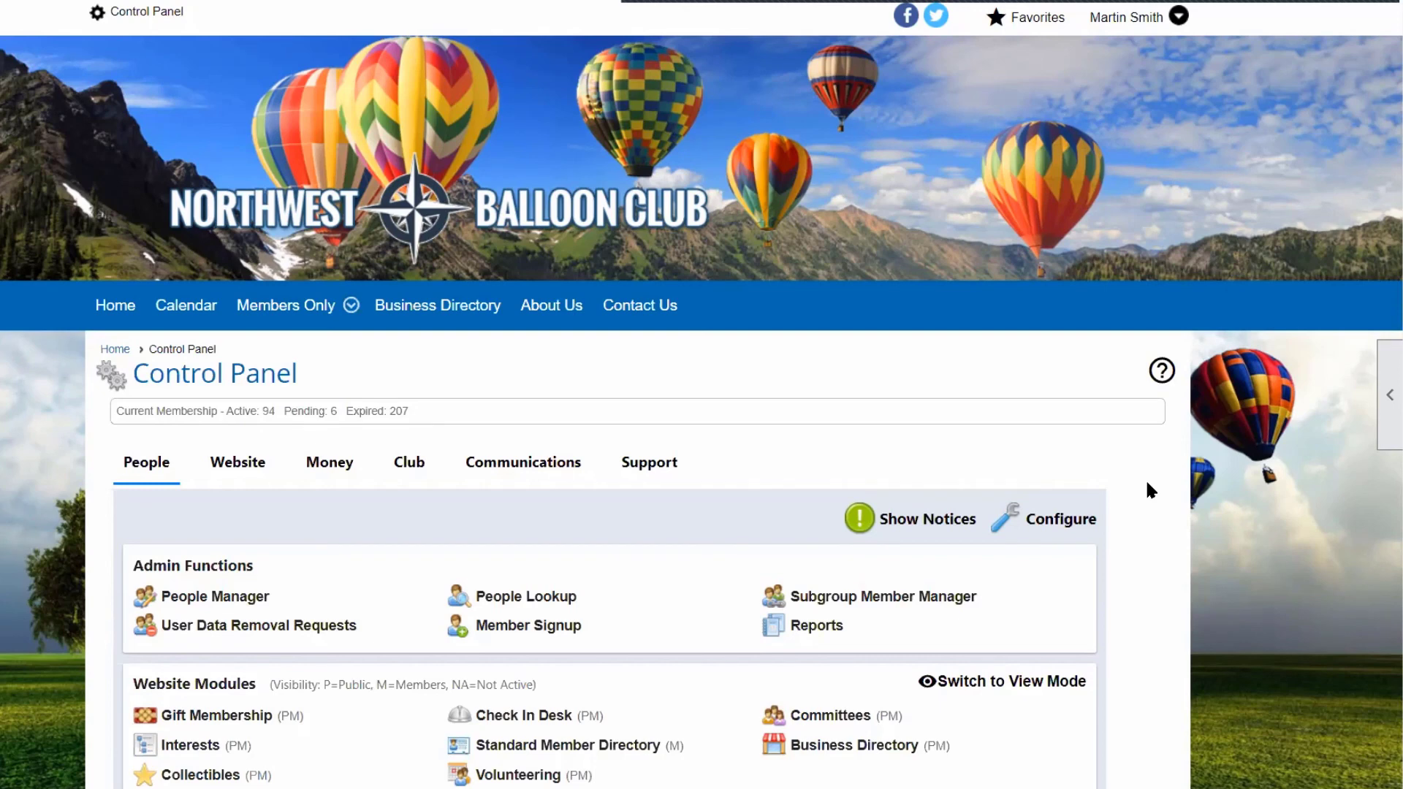
scroll(1315, 438, down, 4)
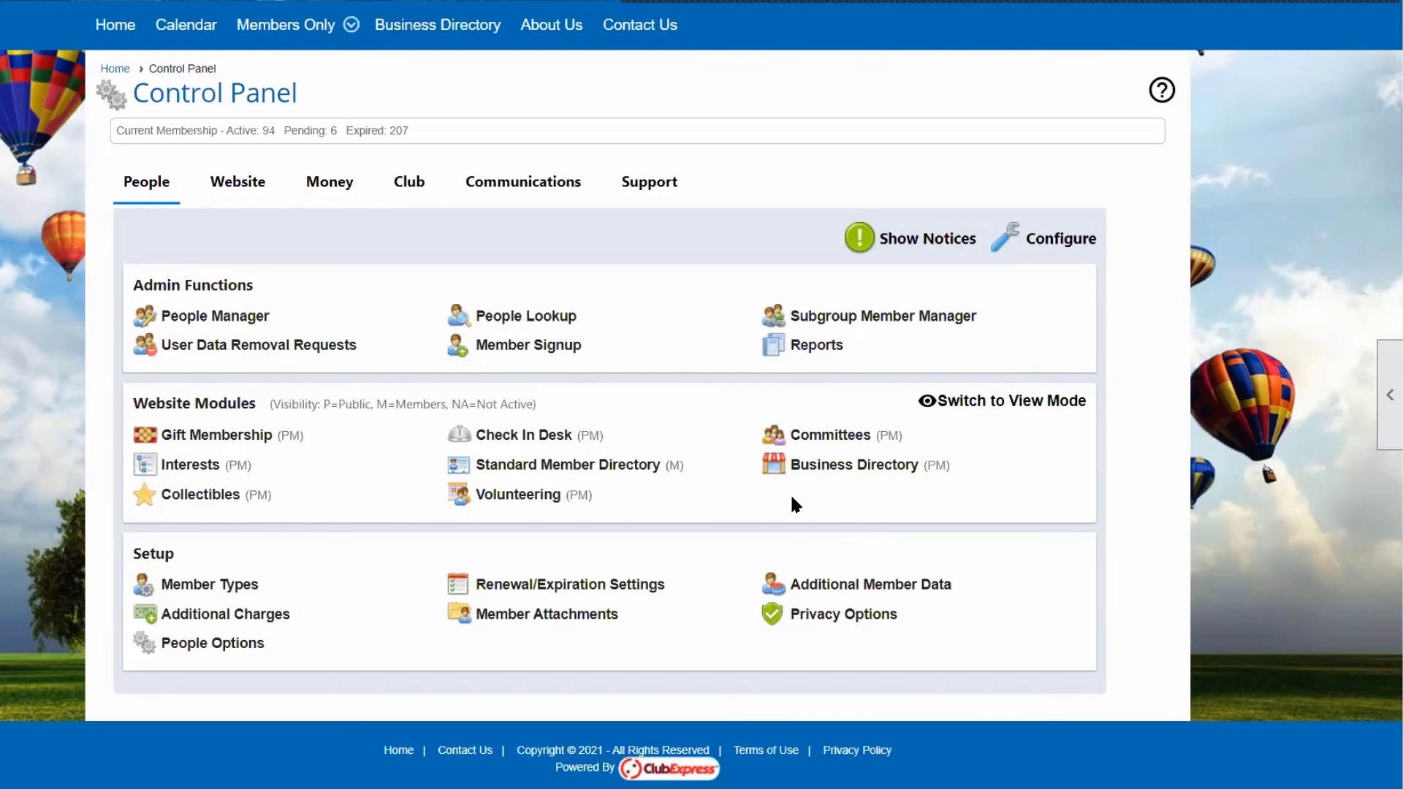
mouse_move(937, 46)
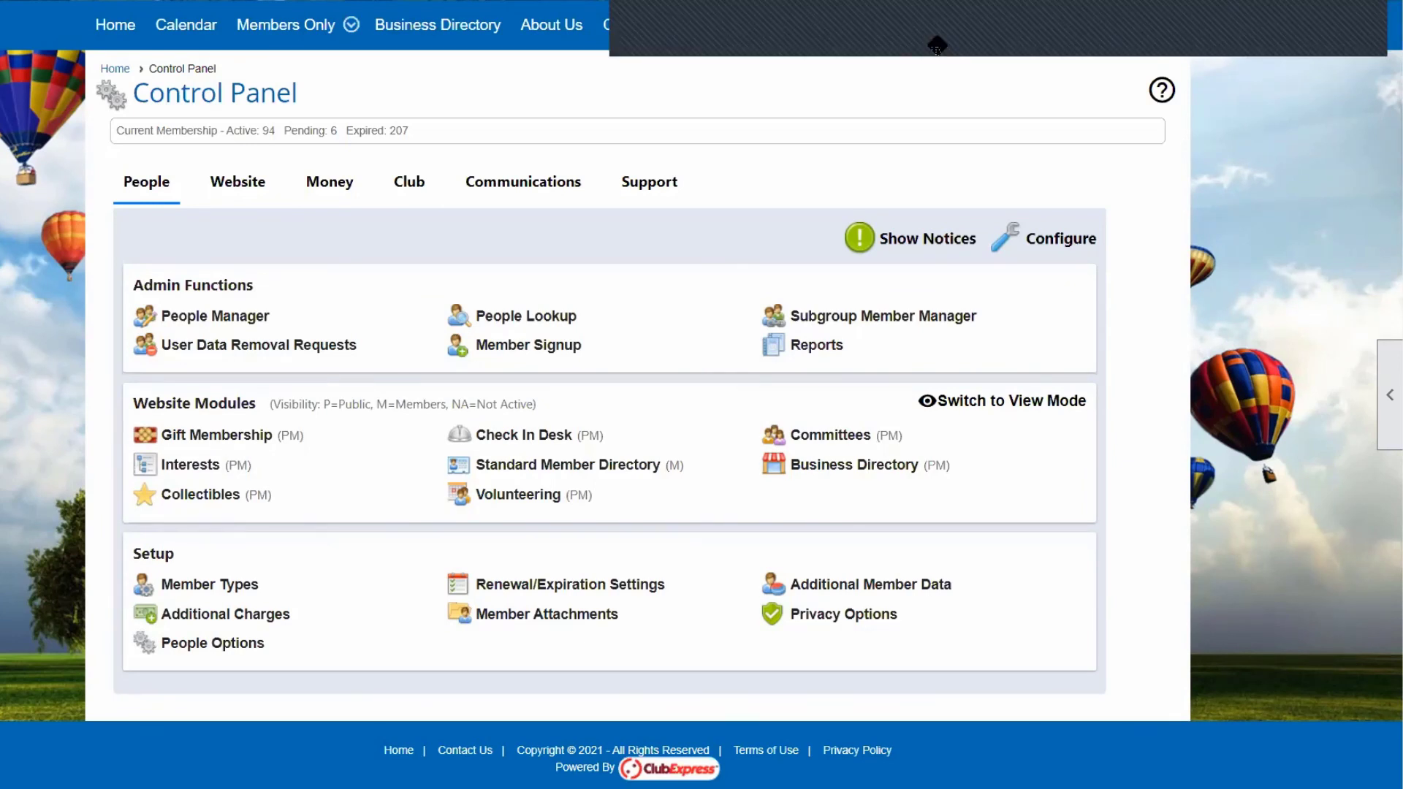